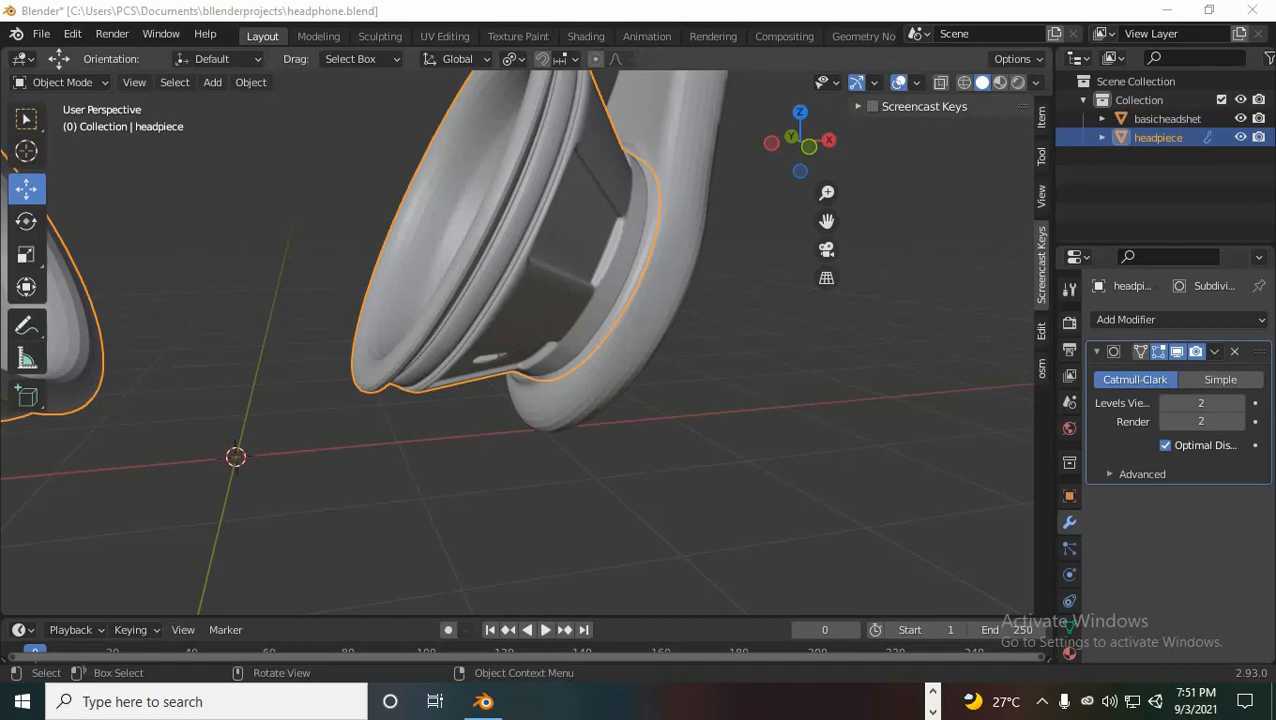
Try a Mirror modifier on the headpiece, mirrored across the X axis
{"action": "middle_click_drag", "start_coordinate": [520, 380], "coordinate": [600, 305]}
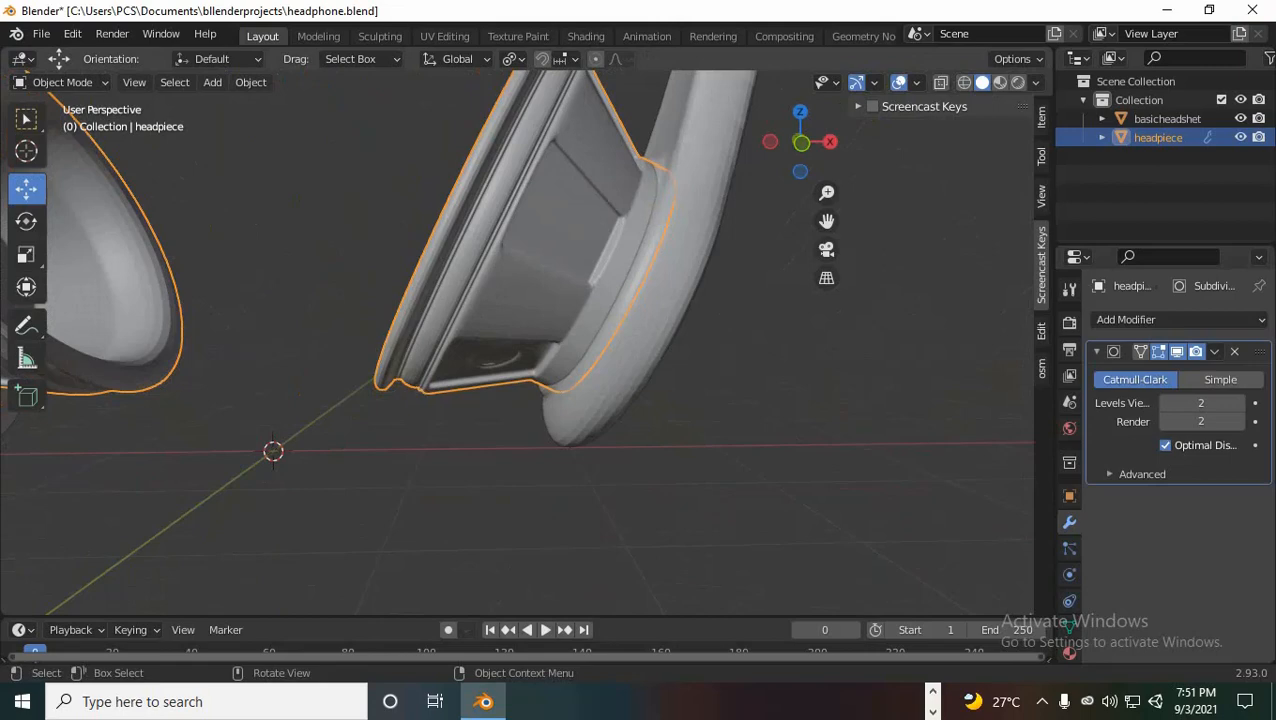
{"action": "scroll", "coordinate": [517, 340], "scroll_direction": "down", "scroll_amount": 2}
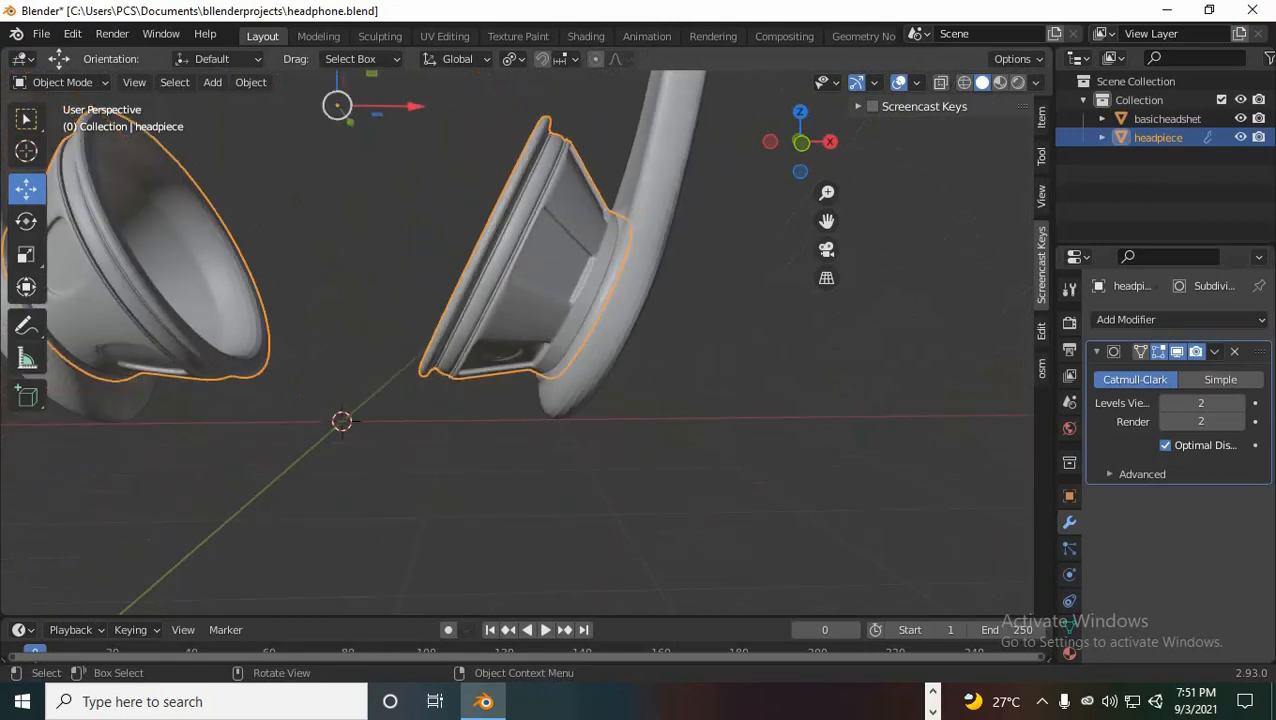
{"action": "left_click", "coordinate": [1125, 319]}
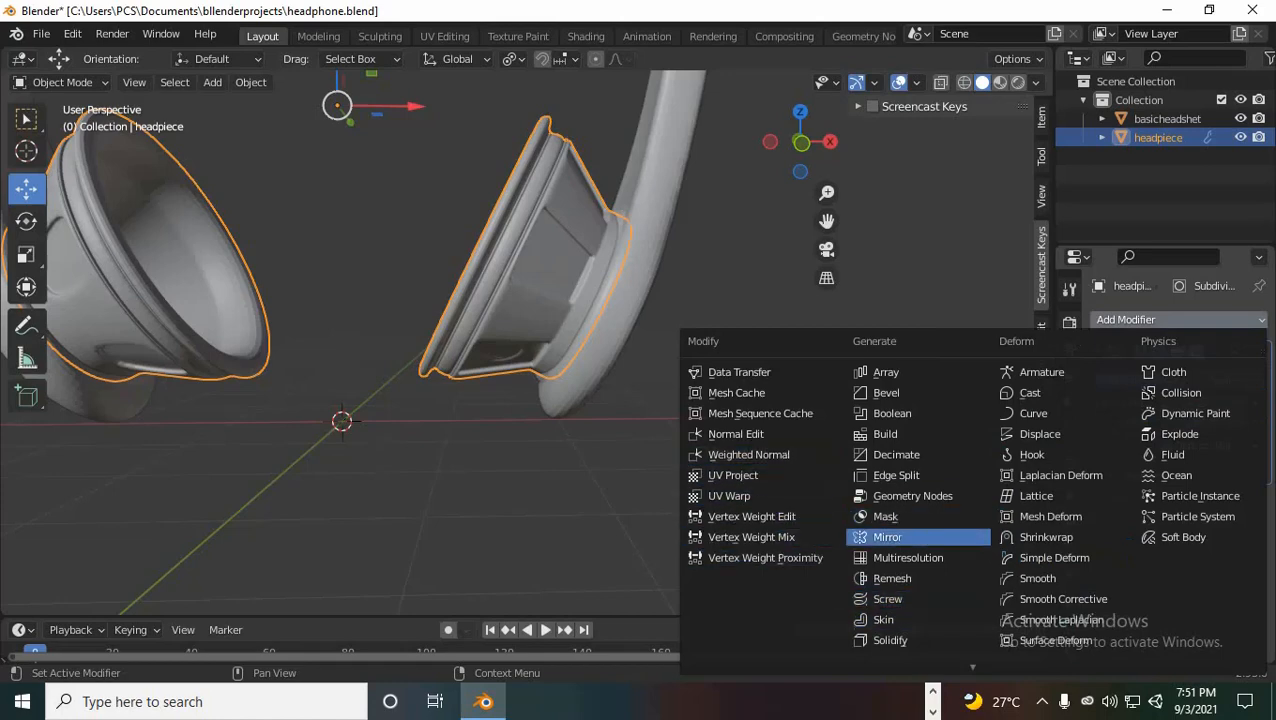
{"action": "left_click", "coordinate": [887, 537]}
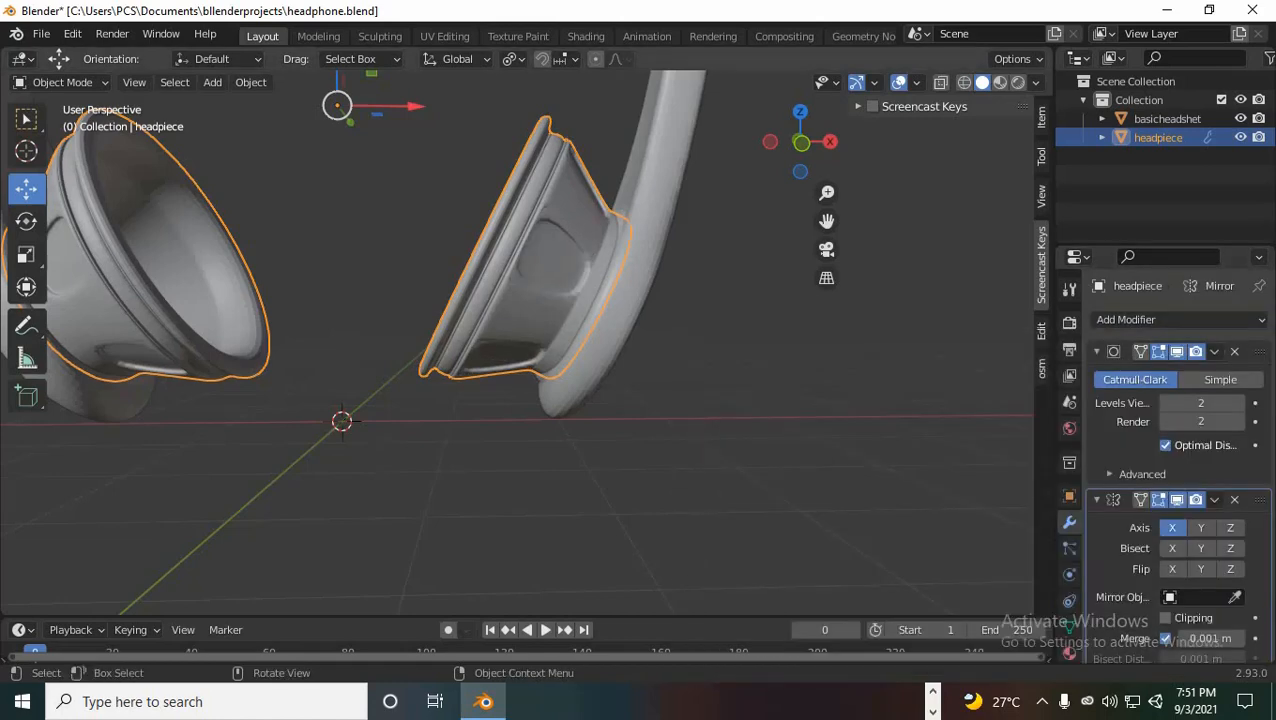
{"action": "middle_click_drag", "start_coordinate": [520, 400], "coordinate": [662, 242]}
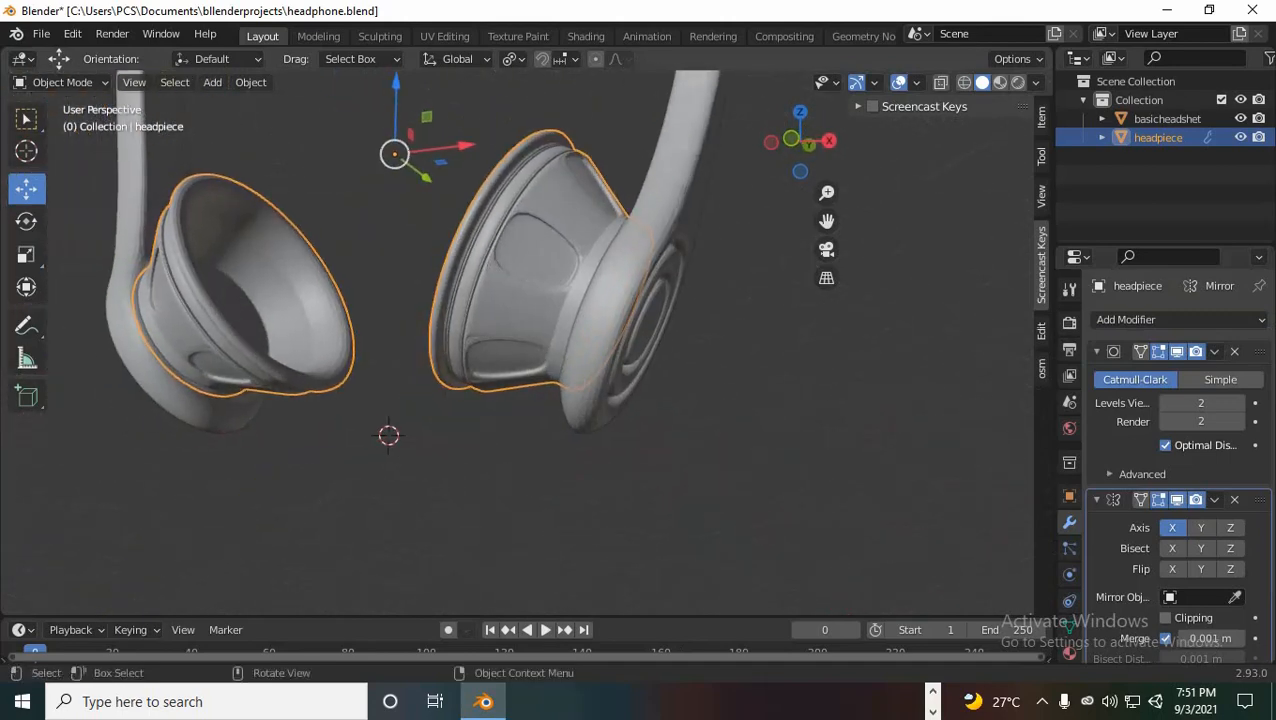
{"action": "middle_click_drag", "start_coordinate": [662, 242], "coordinate": [668, 238]}
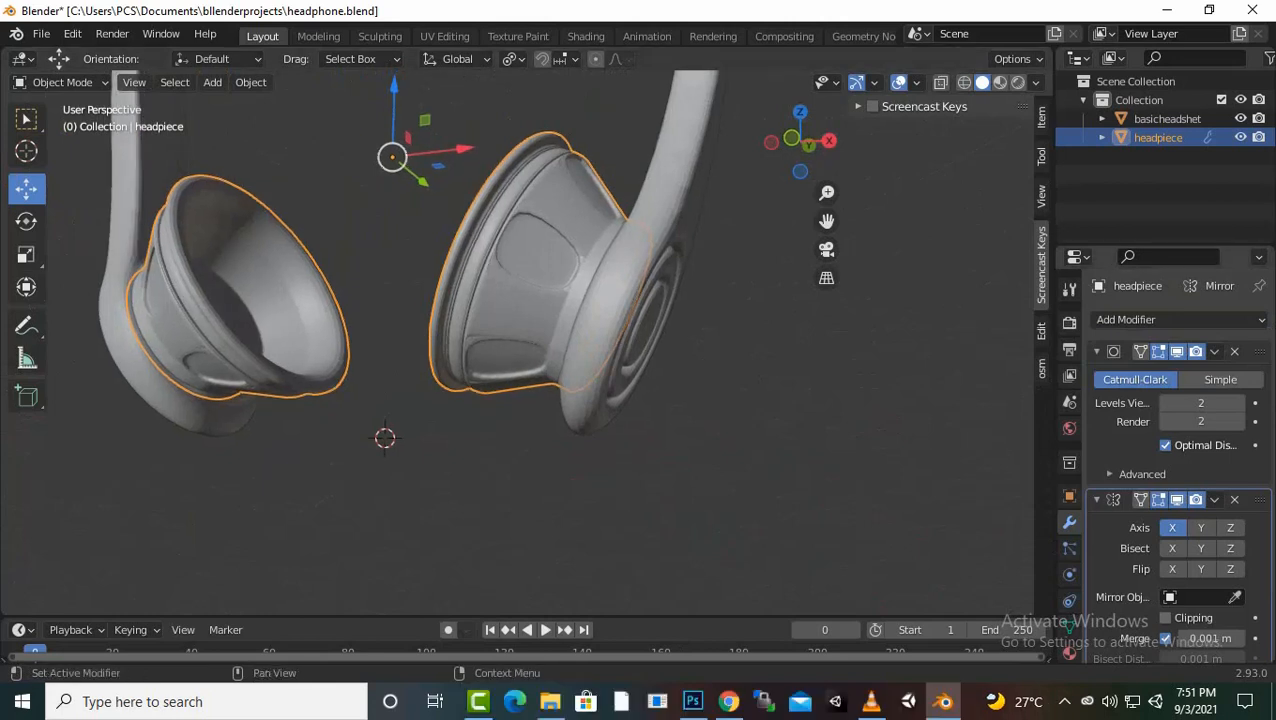
Remove the Mirror modifier from the headpiece
{"action": "left_click", "coordinate": [1214, 499]}
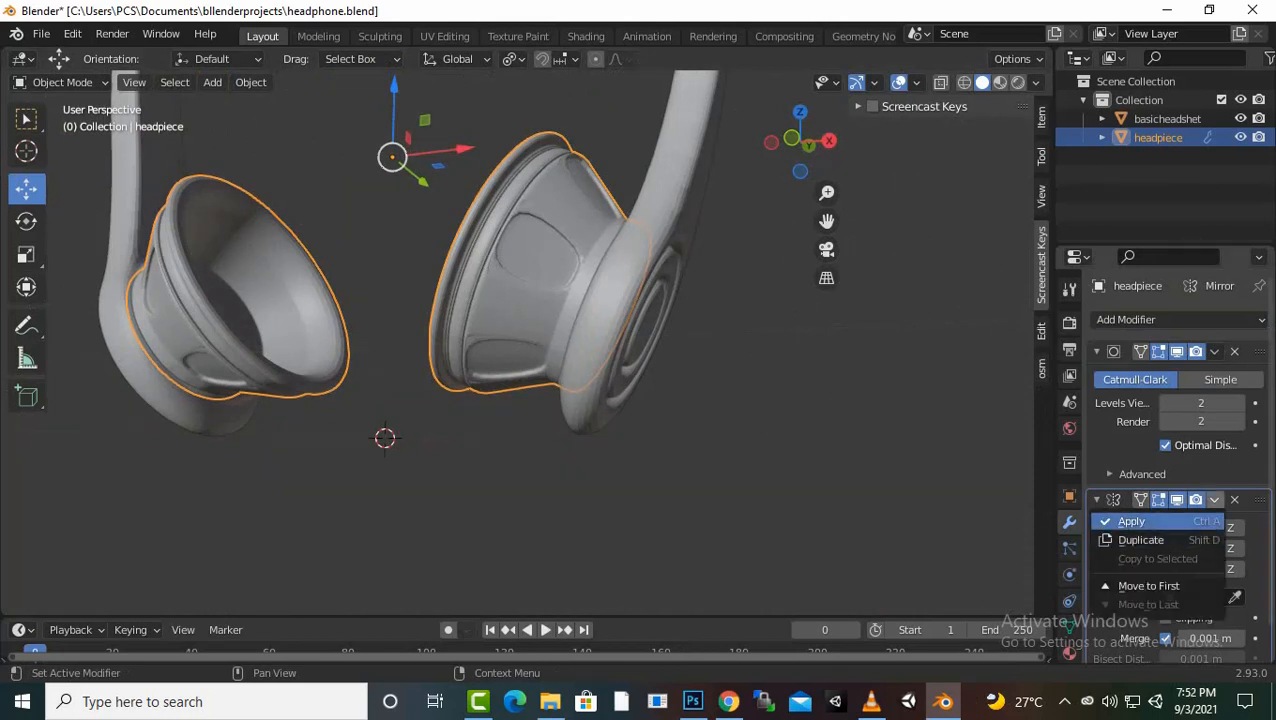
{"action": "left_click", "coordinate": [910, 470]}
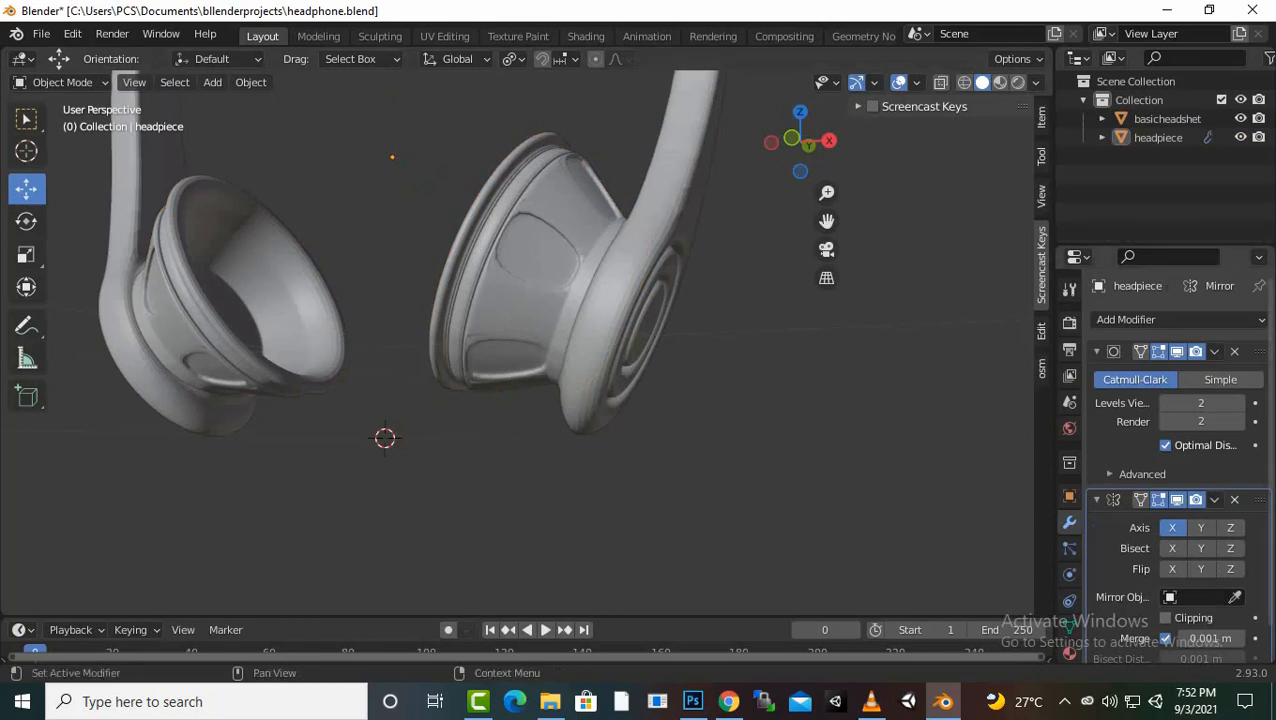
{"action": "left_click", "coordinate": [1234, 499]}
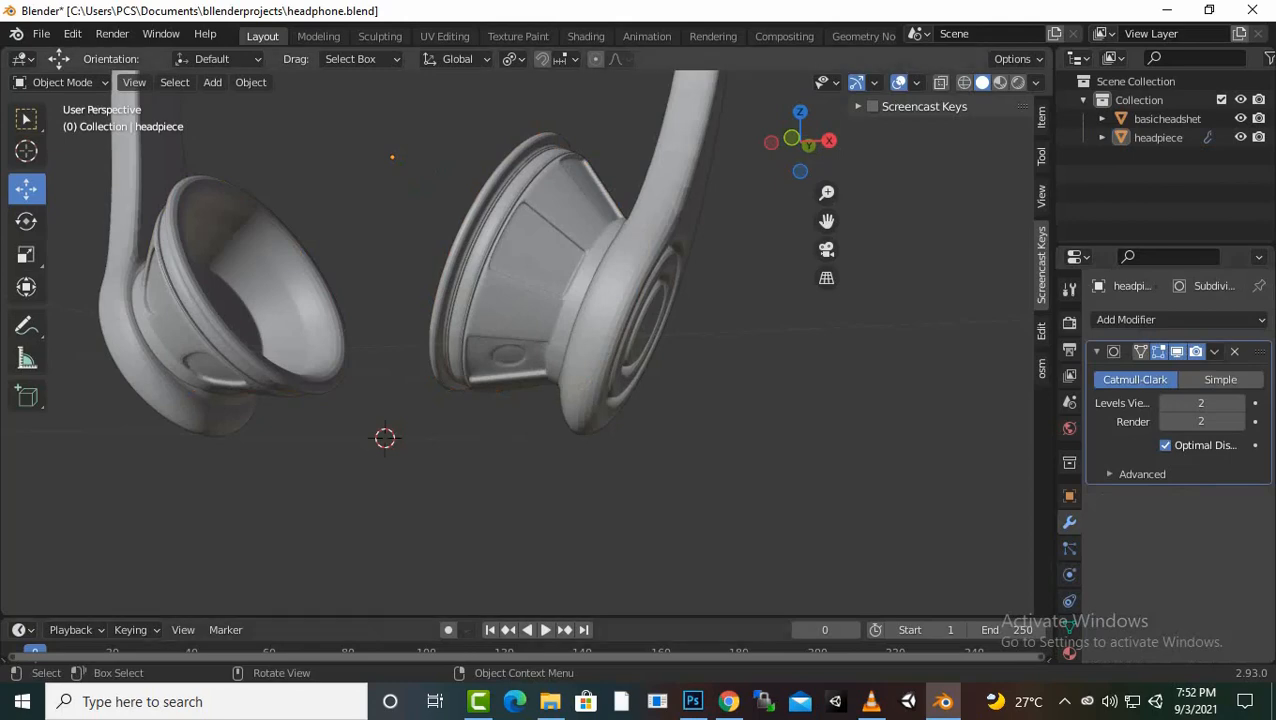
Open the headpiece mesh for editing at the round recess on the ear cup's lower side
{"action": "middle_click_drag", "start_coordinate": [480, 350], "coordinate": [566, 318]}
{"action": "left_click", "coordinate": [548, 312]}
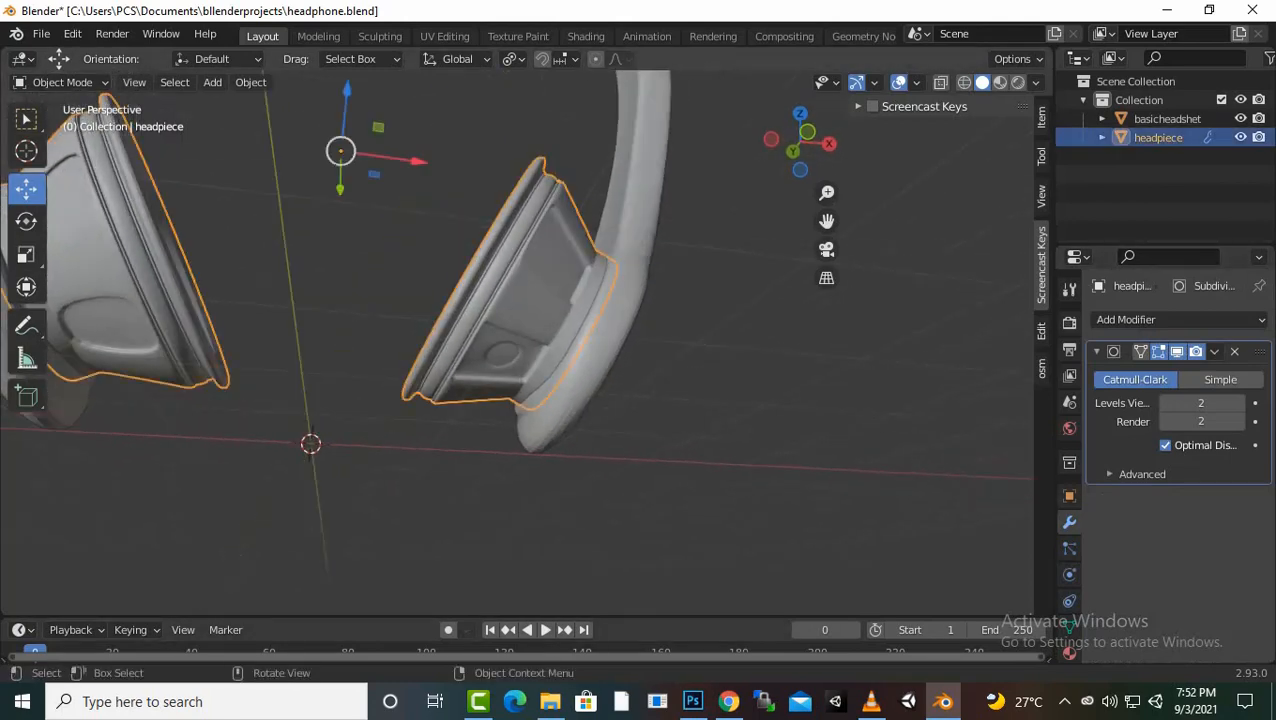
{"action": "key", "text": "Tab"}
{"action": "scroll", "coordinate": [517, 340], "scroll_direction": "up", "scroll_amount": 6}
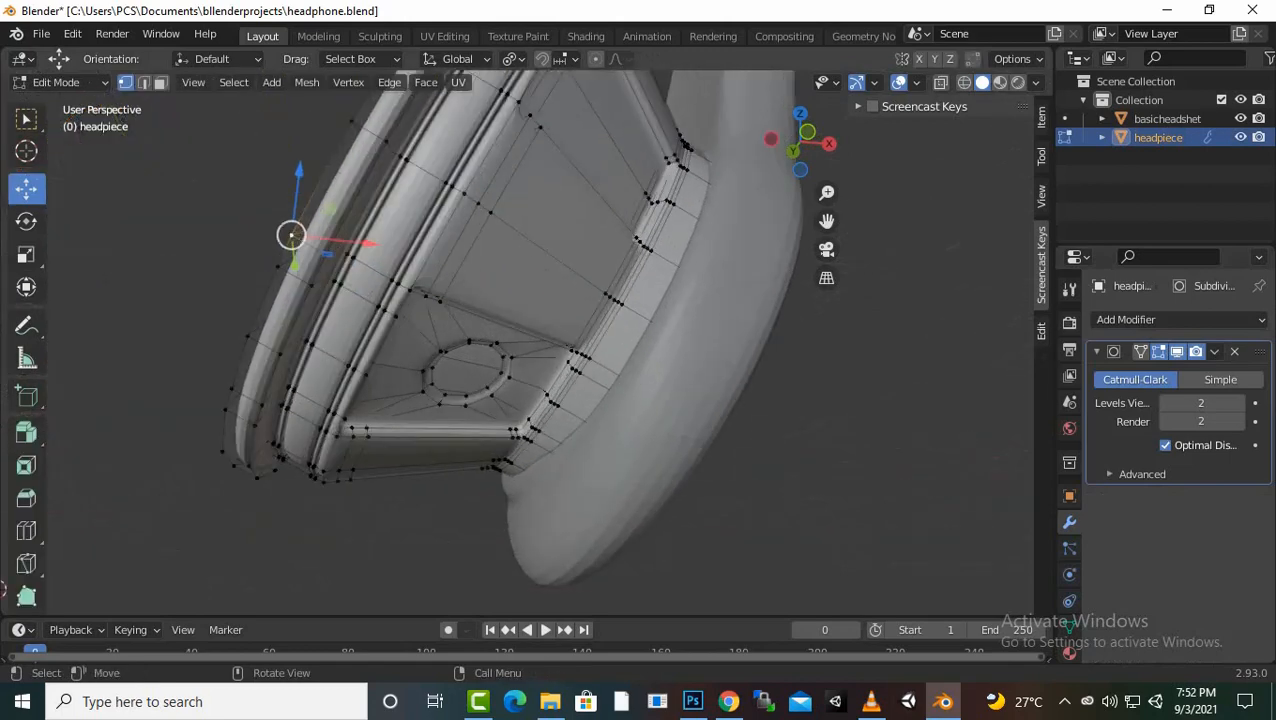
{"action": "scroll", "coordinate": [520, 350], "scroll_direction": "up", "scroll_amount": 3}
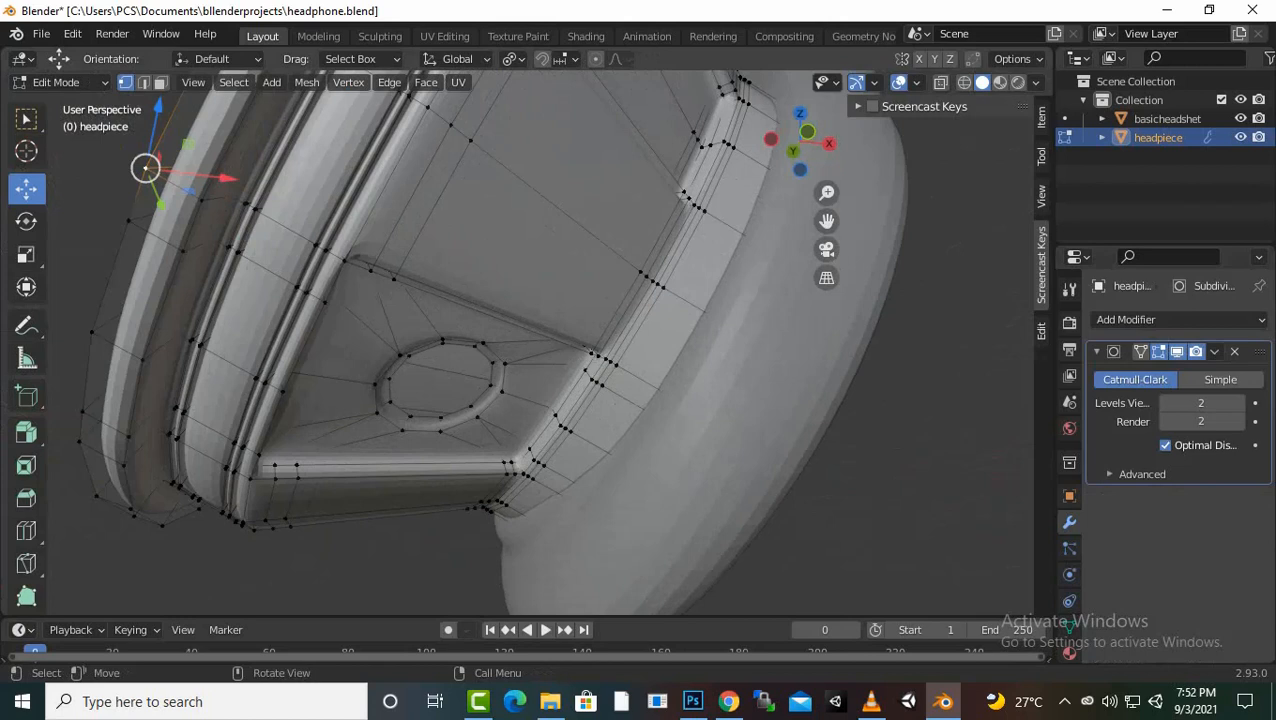
{"action": "key", "text": "ctrl"}
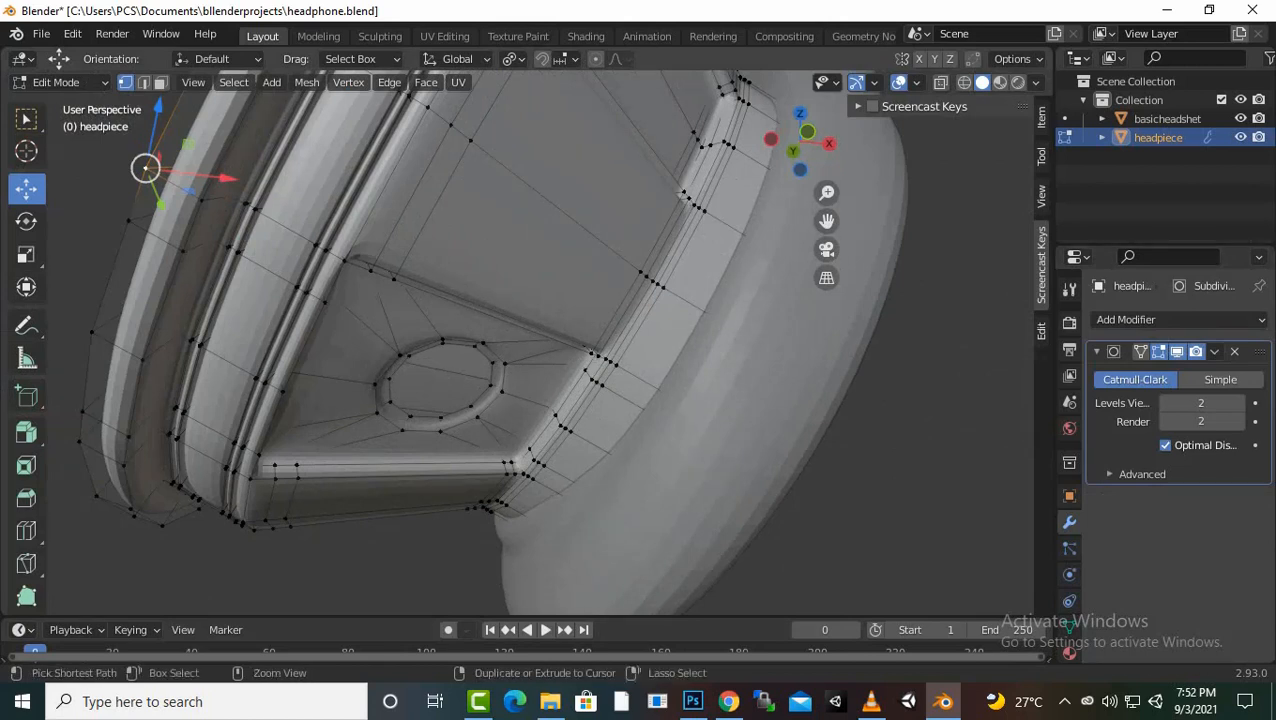
{"action": "key", "text": "ctrl+r"}
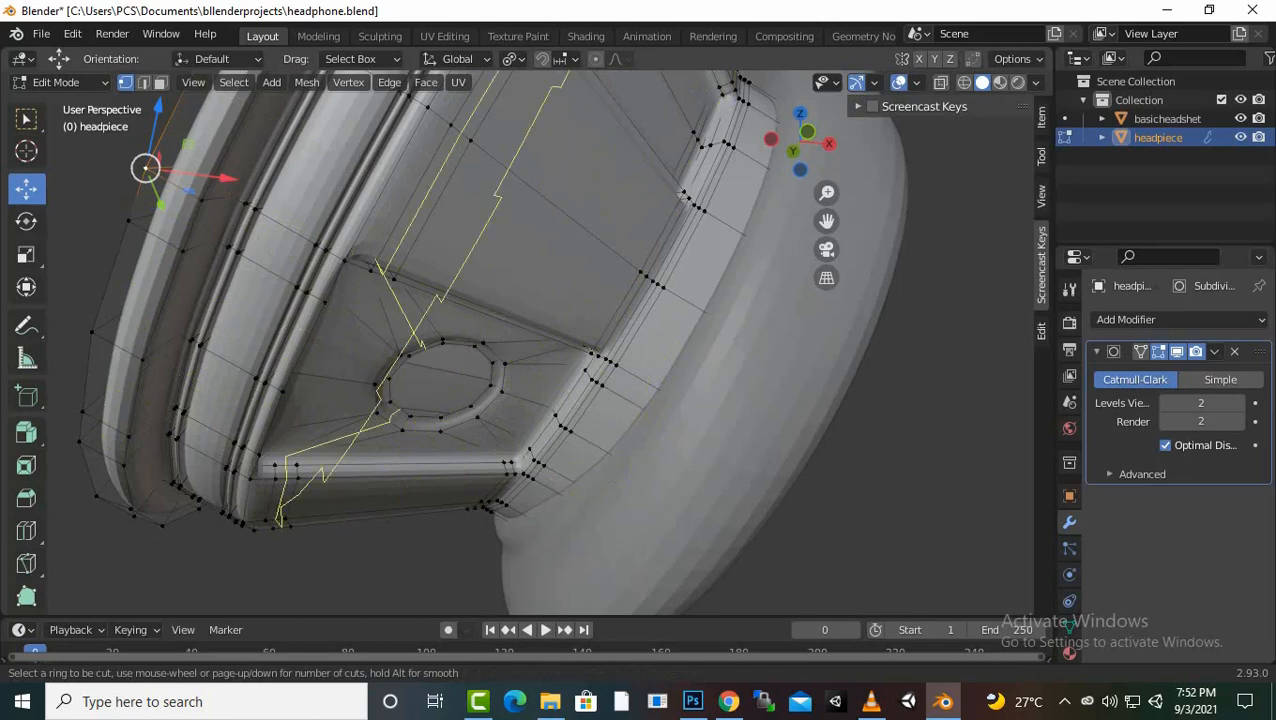
{"action": "key", "text": "Escape"}
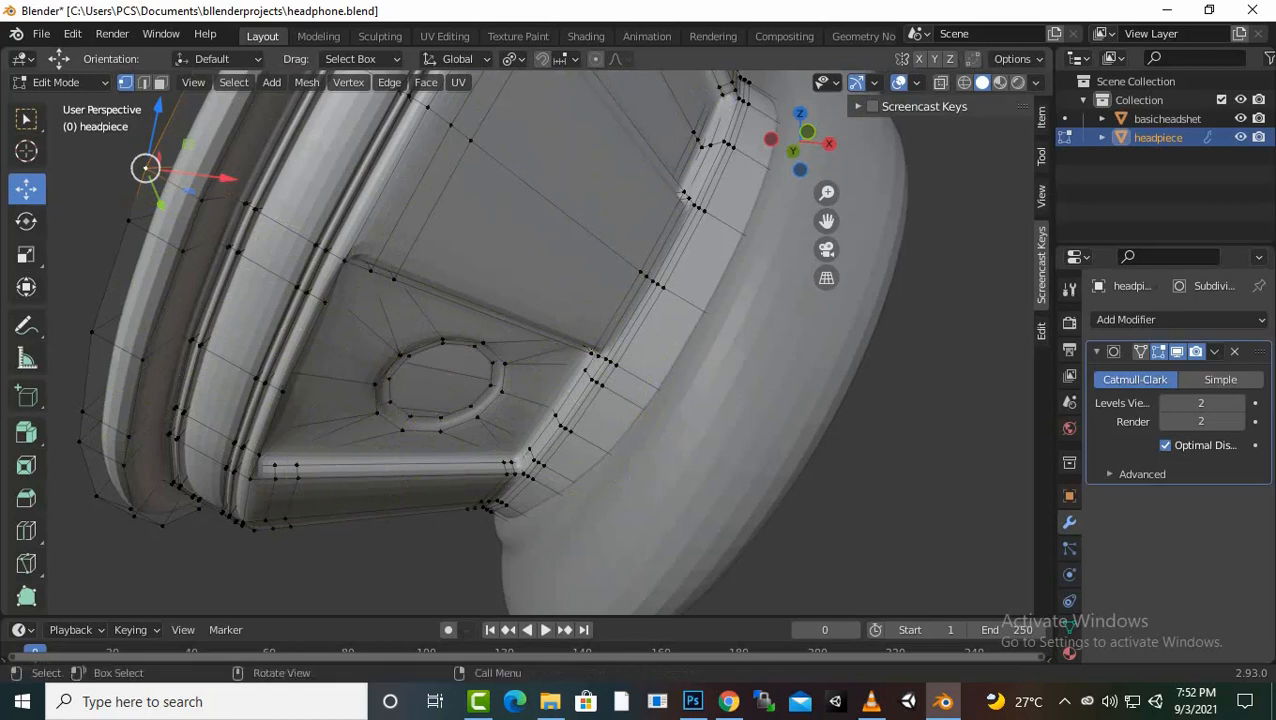
Even out the inner edge loop of the headpiece's round recess with LoopTools Circle and return to Object Mode
{"action": "left_click", "coordinate": [425, 415], "text": "alt"}
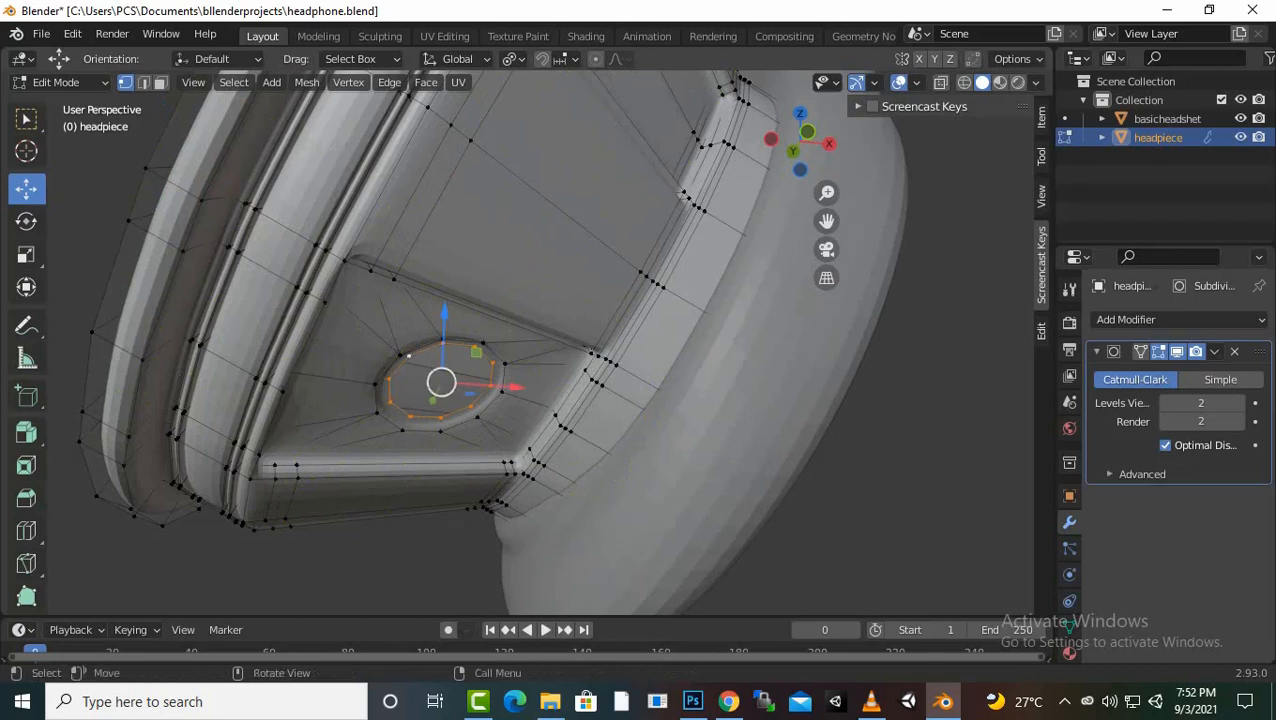
{"action": "right_click", "coordinate": [427, 370]}
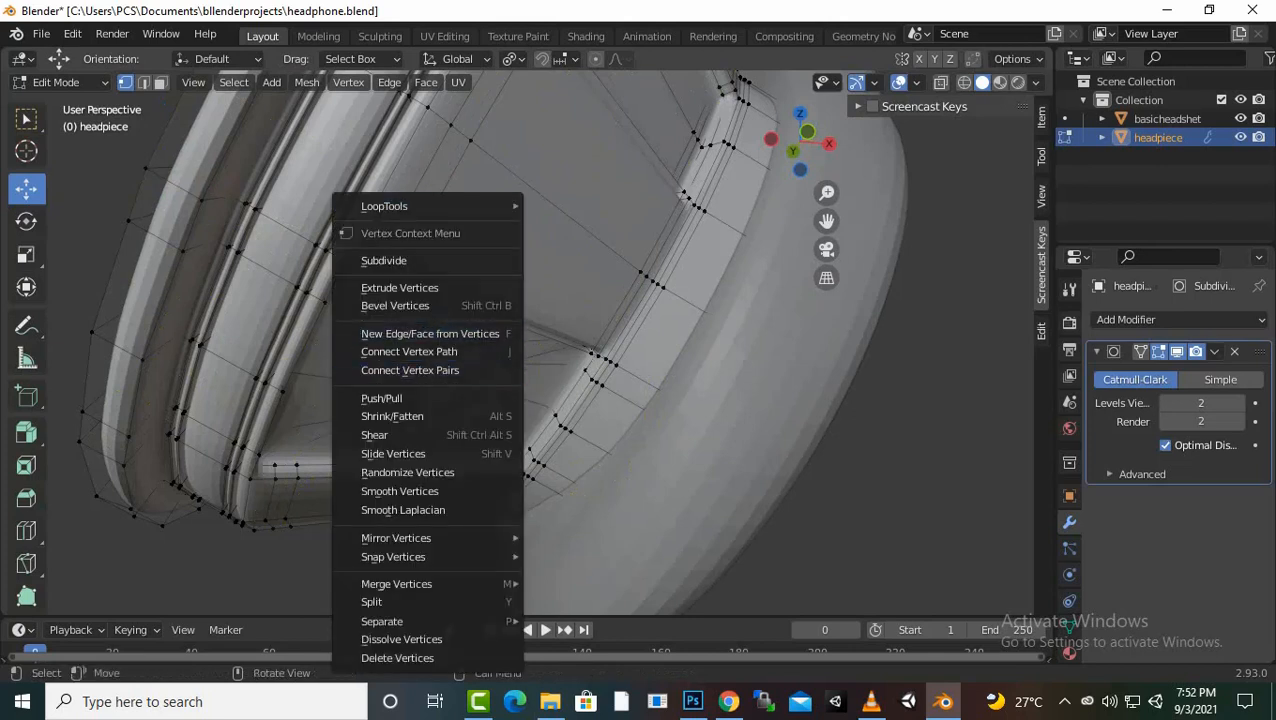
{"action": "mouse_move", "coordinate": [400, 206]}
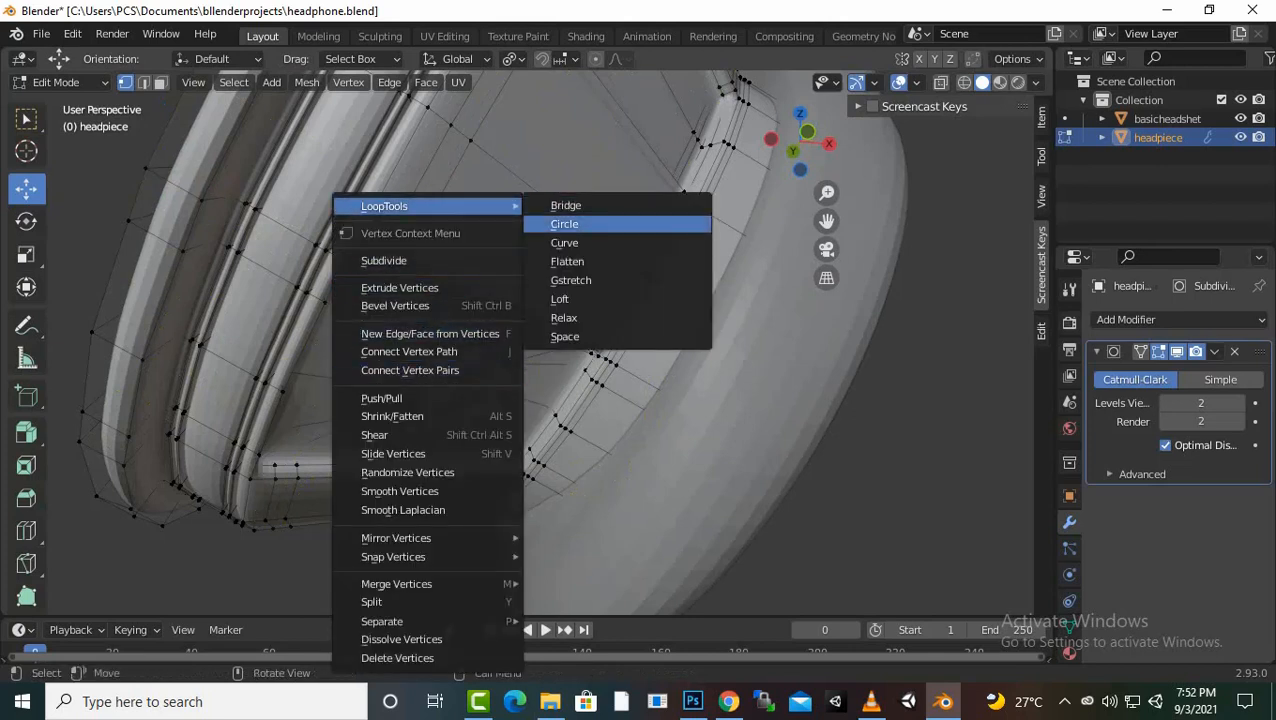
{"action": "left_click", "coordinate": [565, 224]}
{"action": "key", "text": "alt+a"}
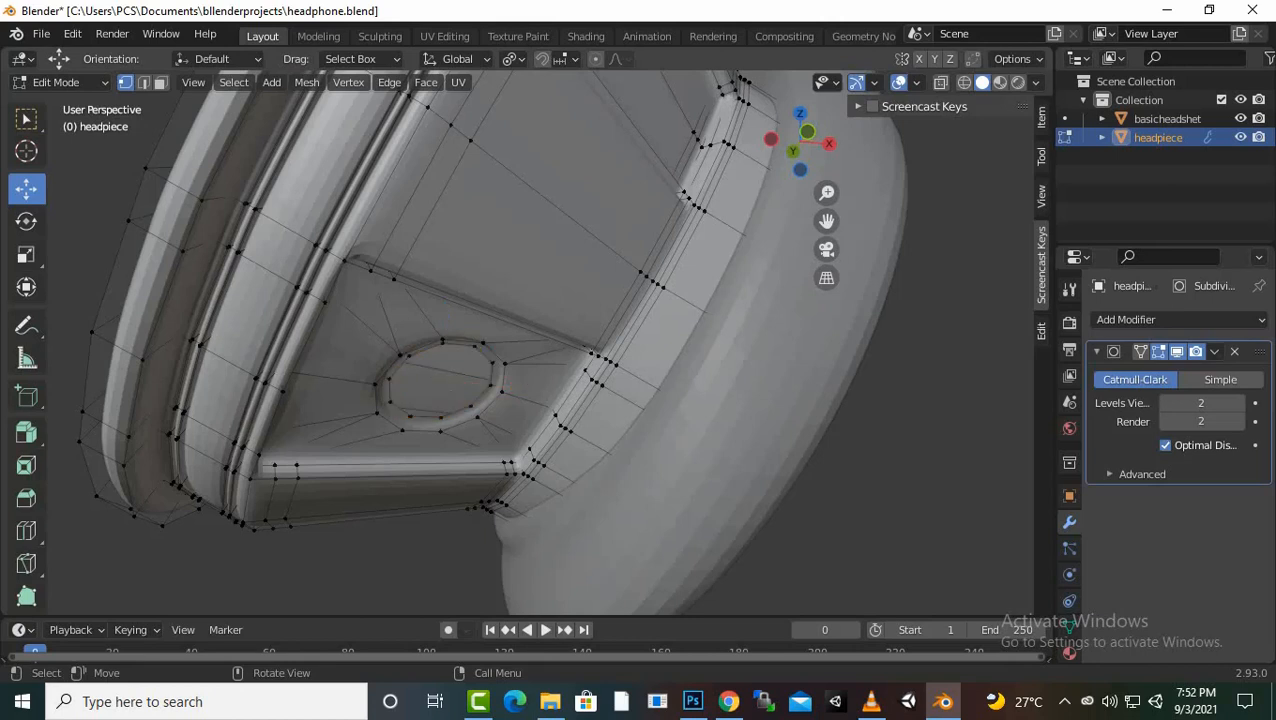
{"action": "scroll", "coordinate": [541, 343], "scroll_direction": "down", "scroll_amount": 2}
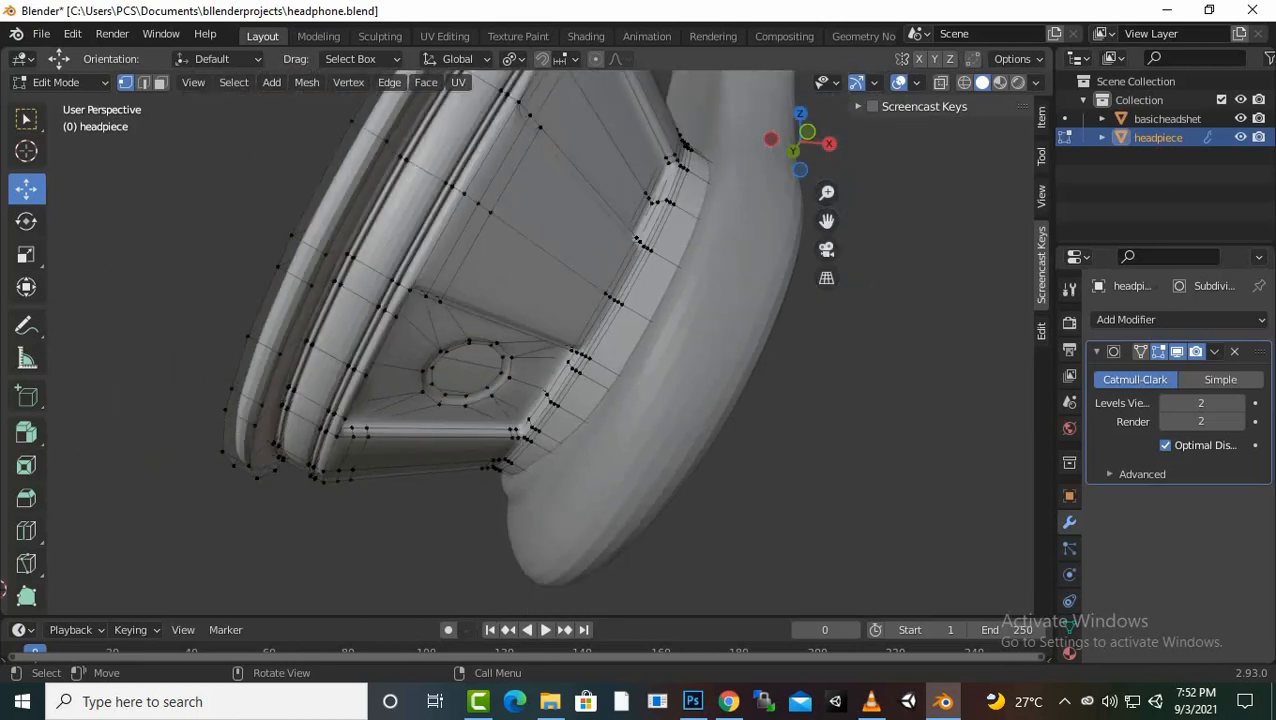
{"action": "key", "text": "Tab"}
{"action": "scroll", "coordinate": [541, 343], "scroll_direction": "down", "scroll_amount": 3}
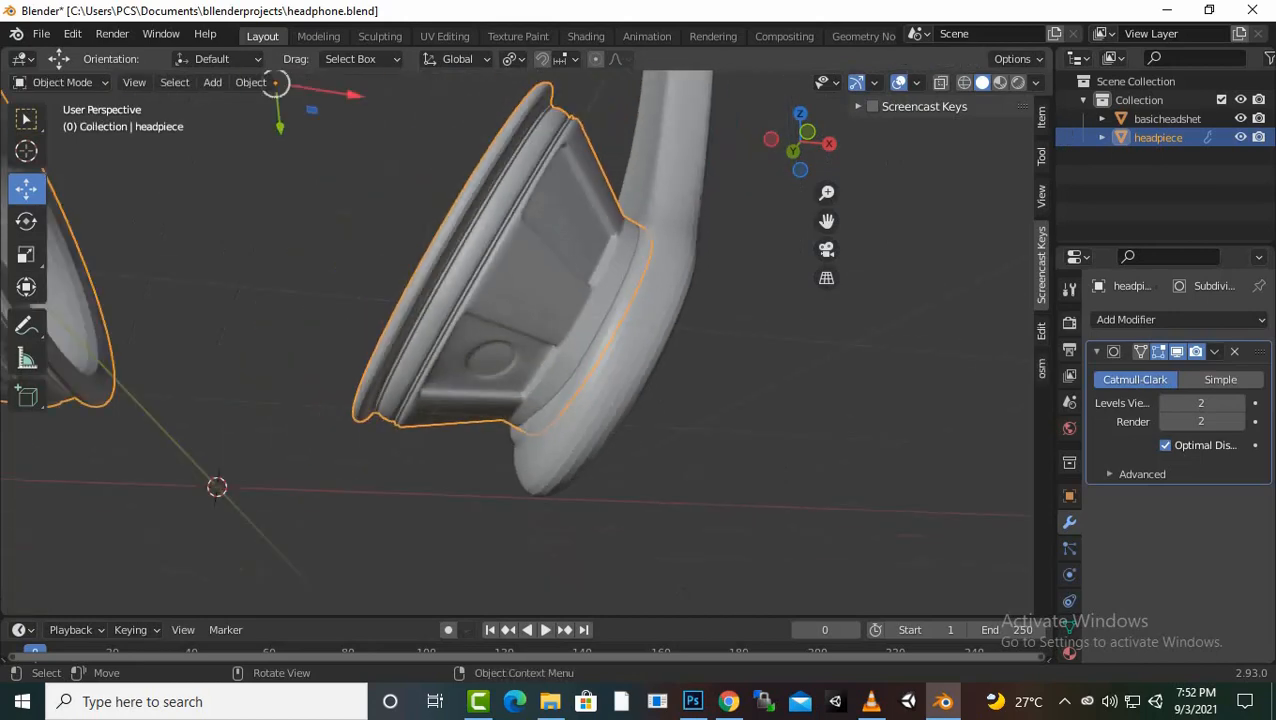
{"action": "middle_click_drag", "start_coordinate": [541, 343], "coordinate": [770, 448]}
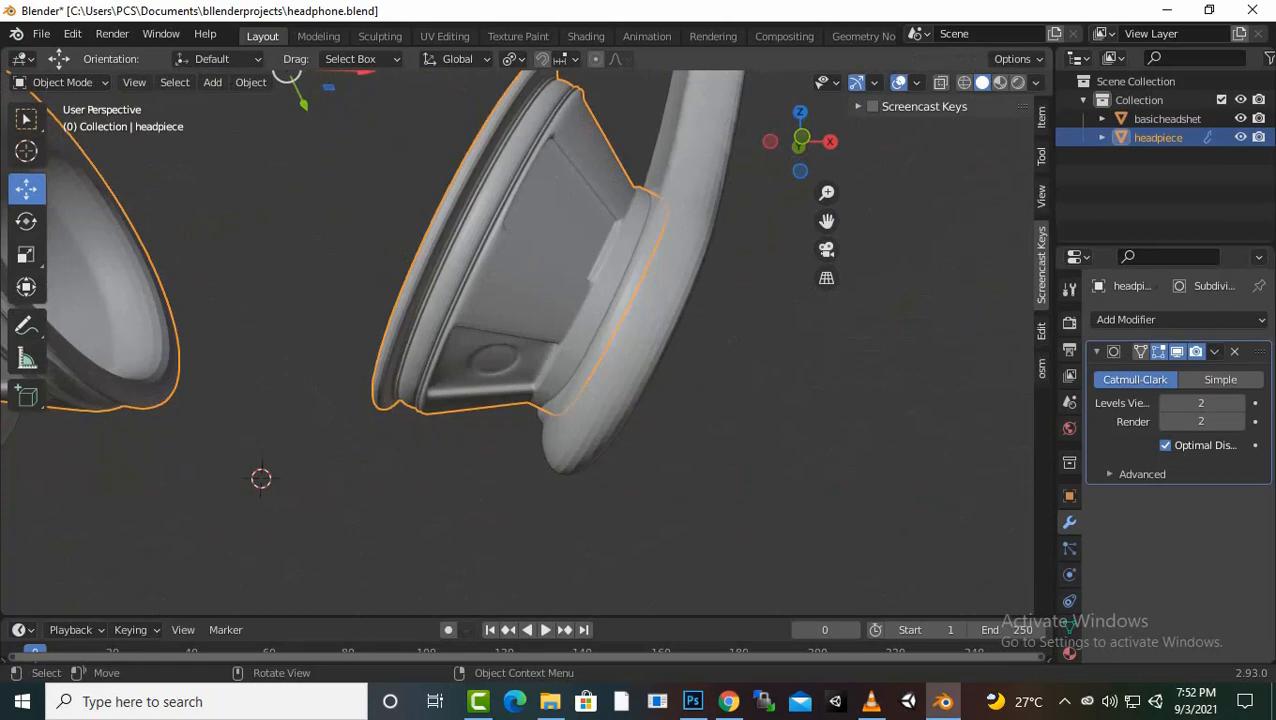
Add a cylinder mesh with 32 vertices, 1 m radius and 2 m depth at the world origin in front view
{"action": "key", "text": "KP_1"}
{"action": "scroll", "coordinate": [517, 345], "scroll_direction": "down", "scroll_amount": 3}
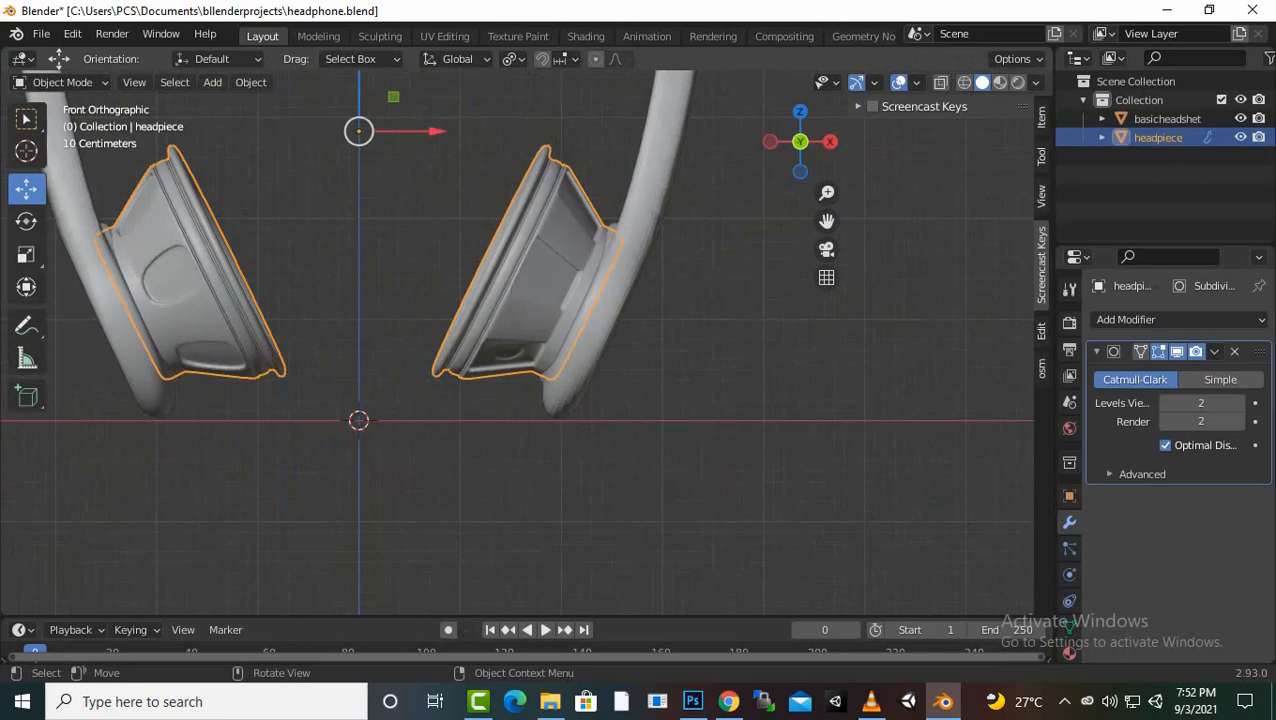
{"action": "key", "text": "shift+a"}
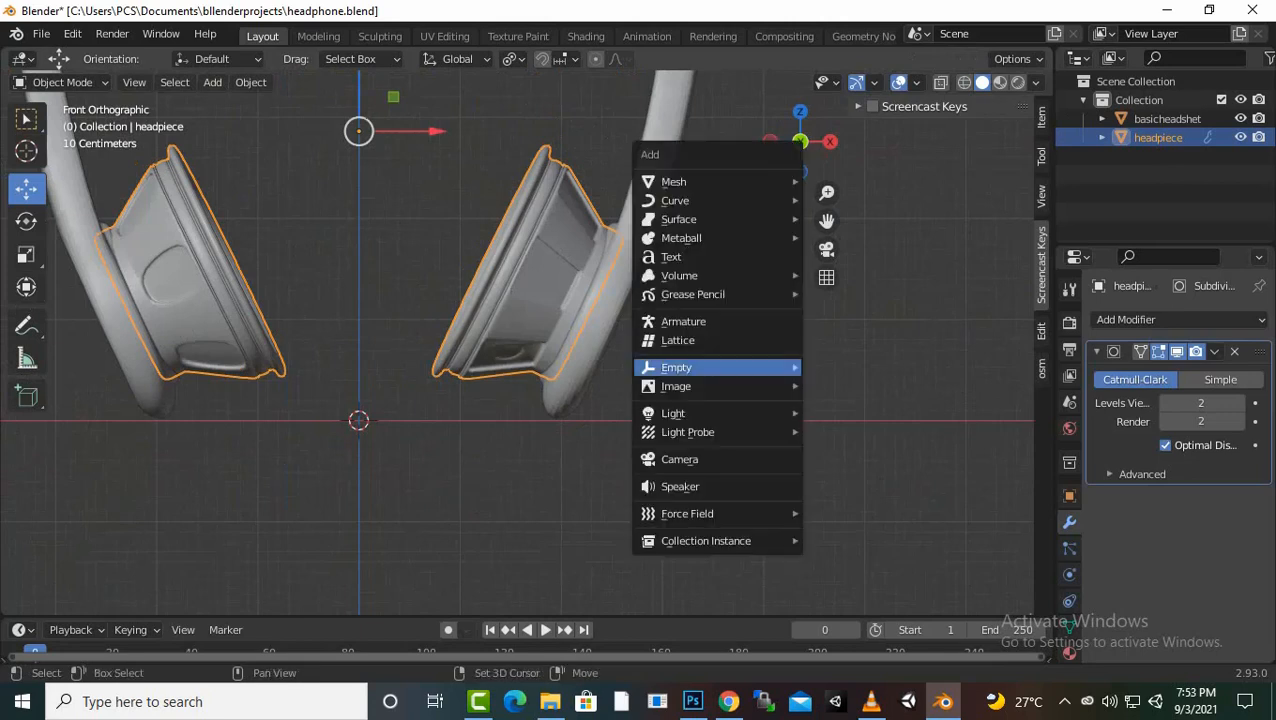
{"action": "mouse_move", "coordinate": [700, 367]}
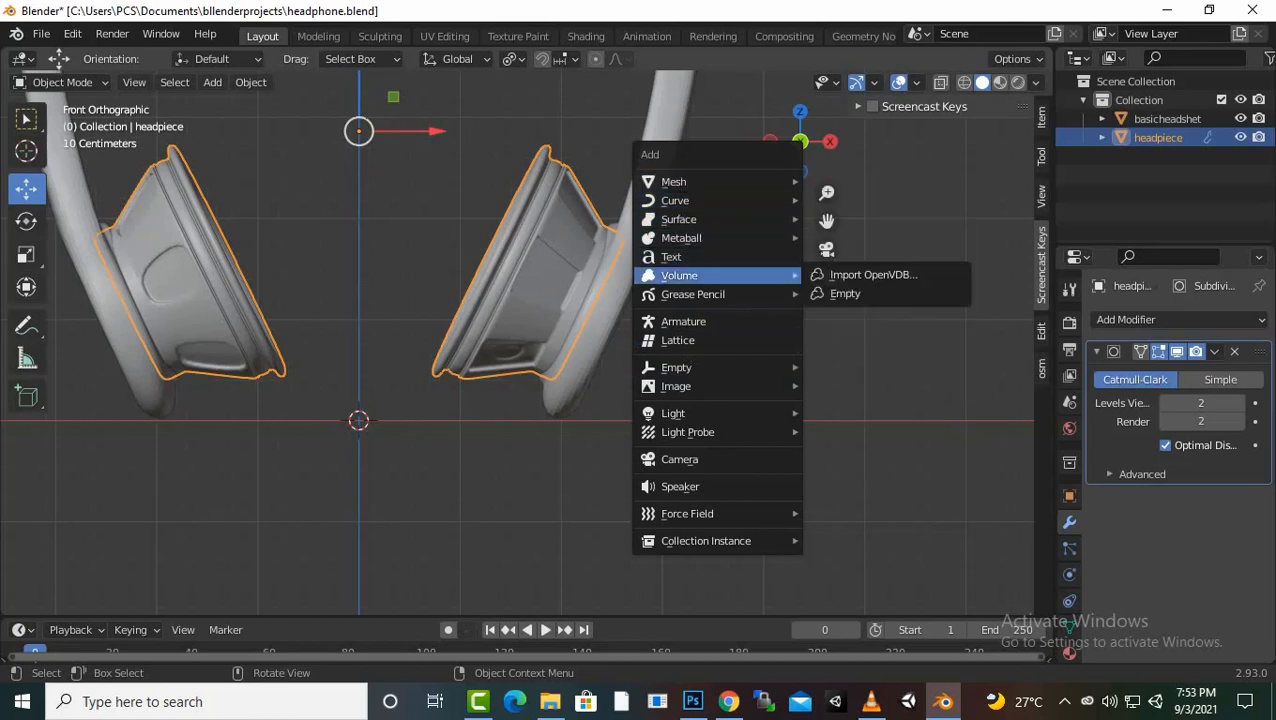
{"action": "mouse_move", "coordinate": [740, 181]}
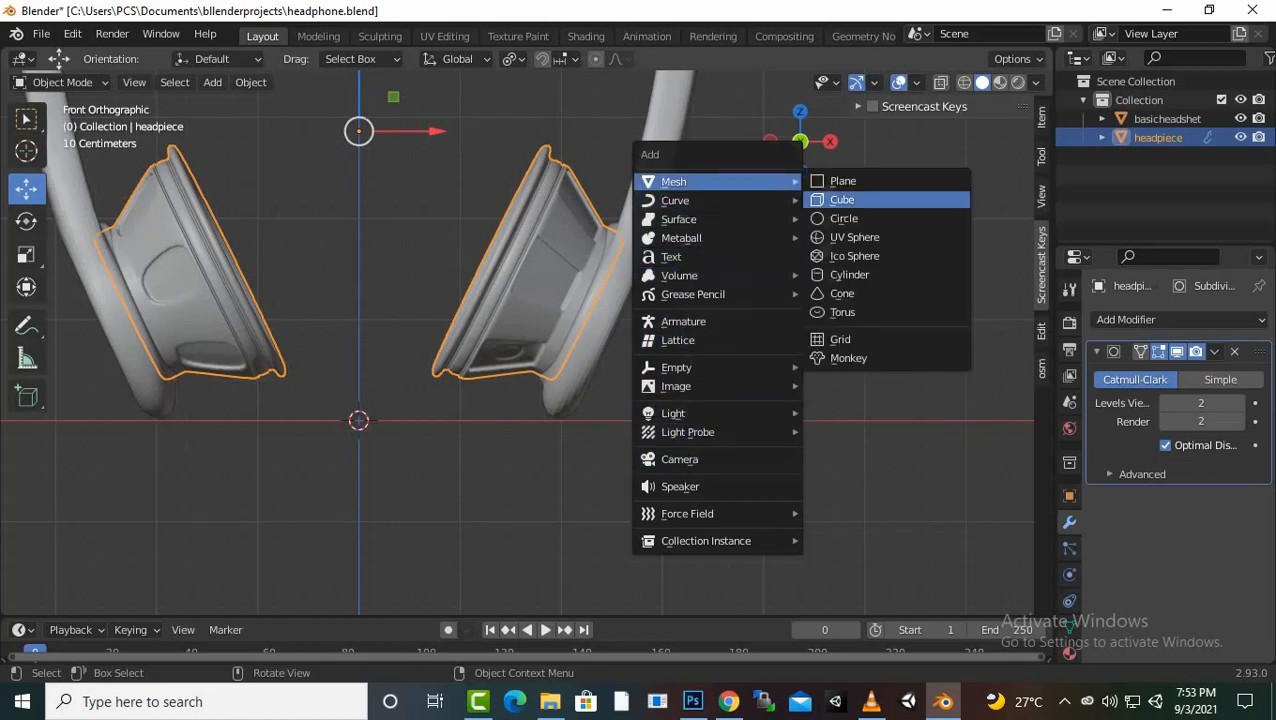
{"action": "left_click", "coordinate": [852, 273]}
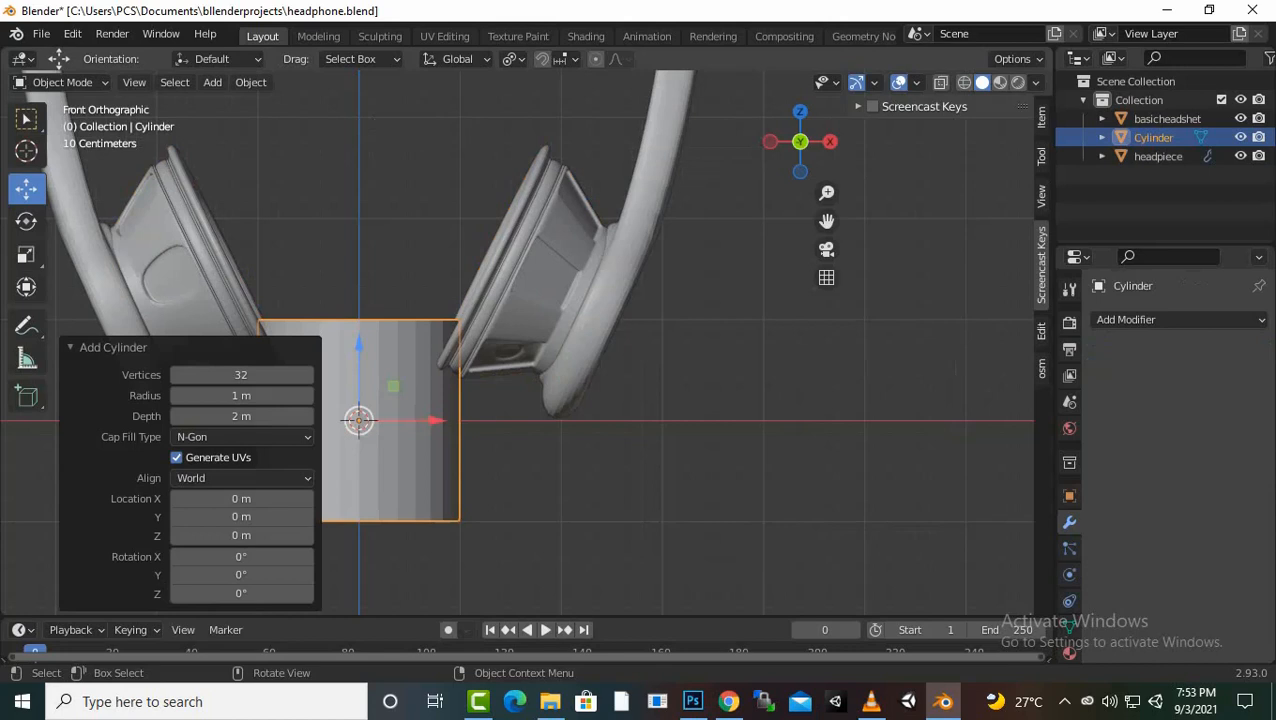
Scale the cylinder's mesh uniformly to about 0.183 and move it about 1.41 m along X, below the ear cup with the round recess
{"action": "key", "text": "Tab"}
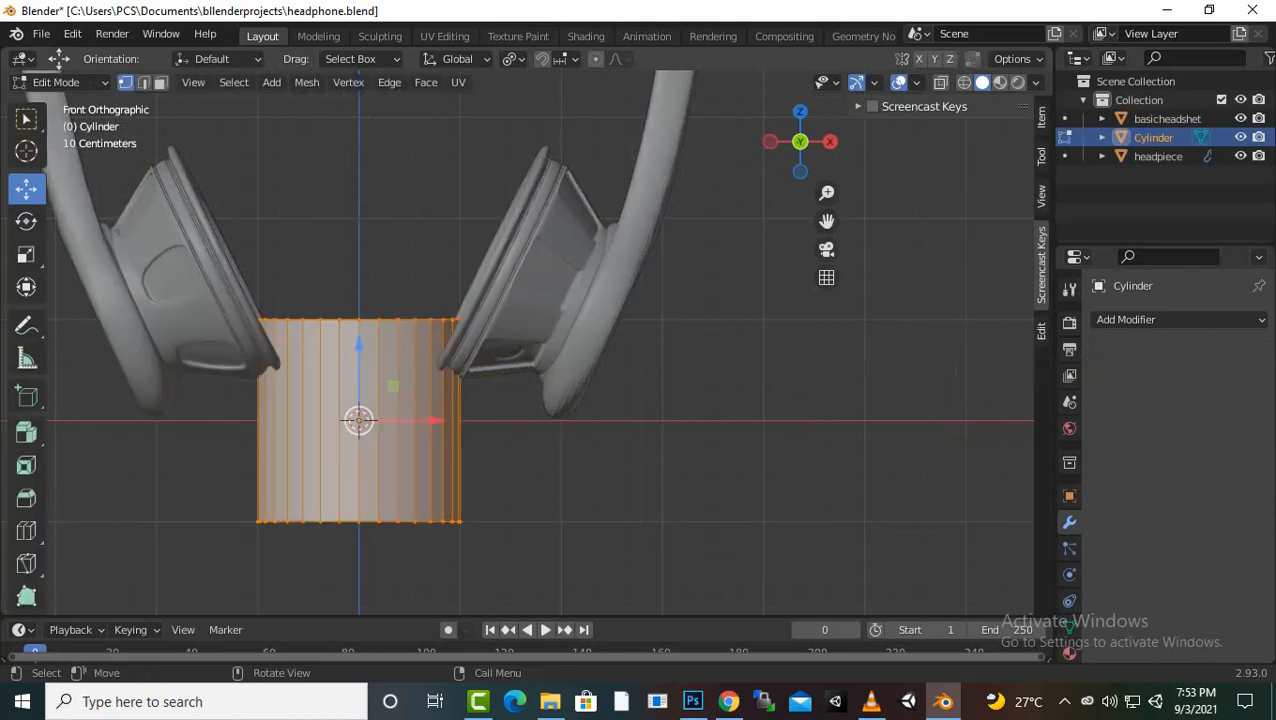
{"action": "key", "text": "s"}
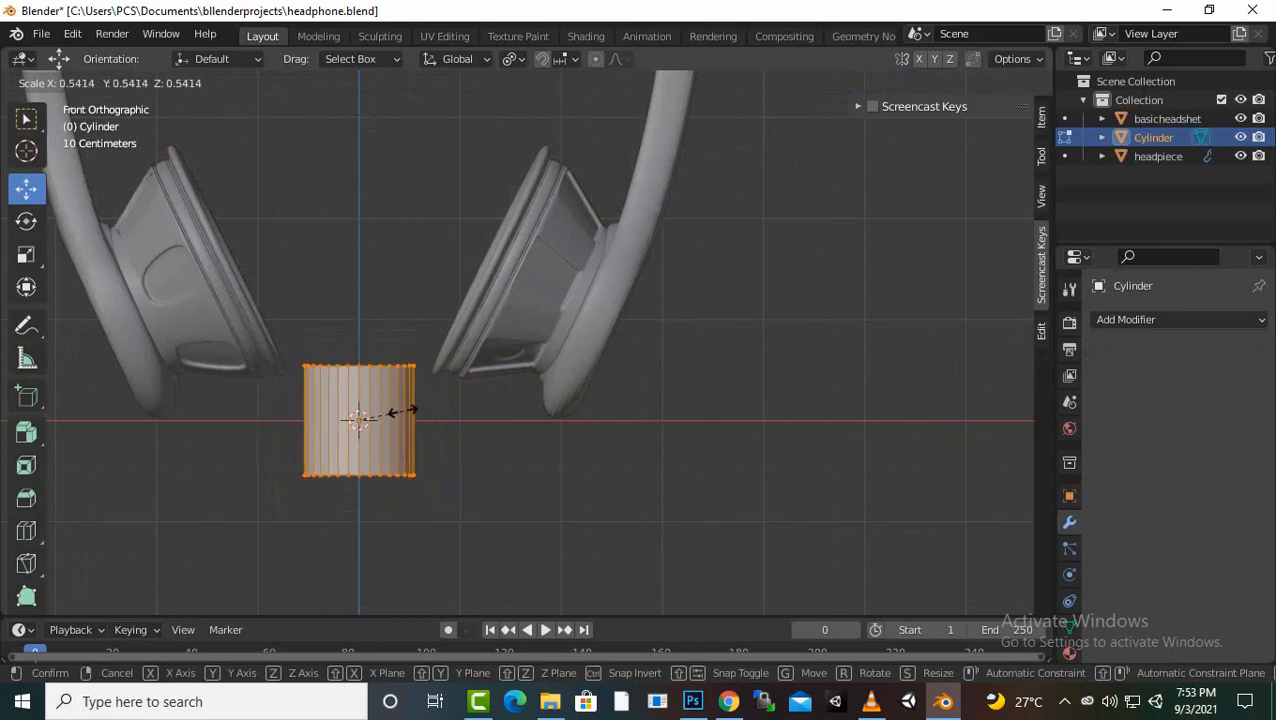
{"action": "left_click", "coordinate": [362, 424]}
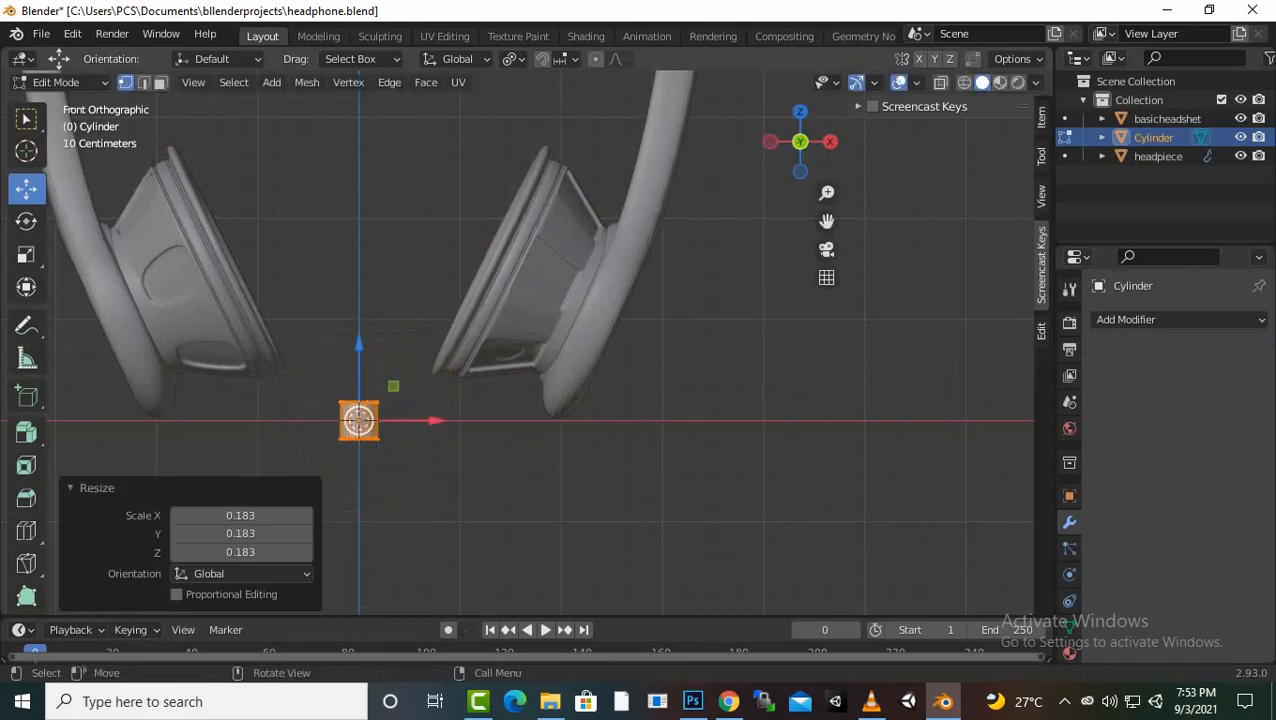
{"action": "left_click_drag", "start_coordinate": [359, 421], "coordinate": [501, 421]}
Bevel the cylinder's upper rim edge loop with a width of about 0.0496 m and 3 segments
{"action": "scroll", "coordinate": [501, 421], "scroll_direction": "up", "scroll_amount": 3}
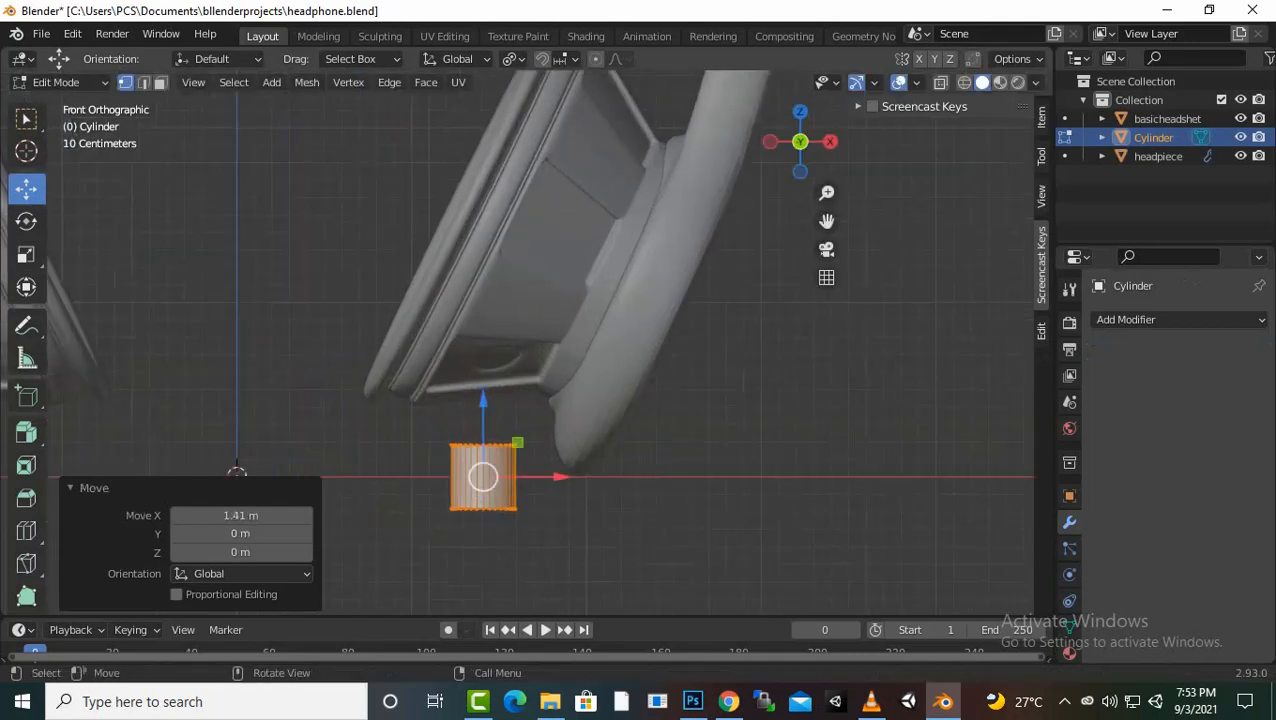
{"action": "scroll", "coordinate": [501, 421], "scroll_direction": "up", "scroll_amount": 1}
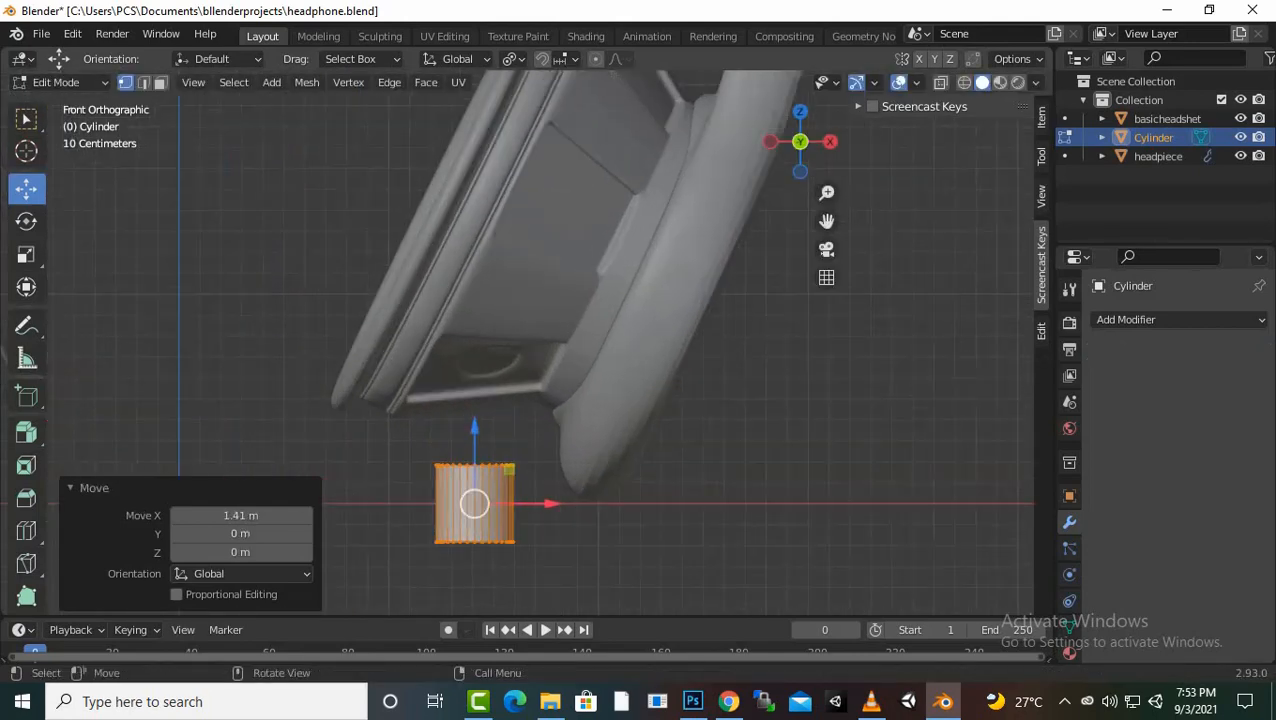
{"action": "scroll", "coordinate": [501, 421], "scroll_direction": "up", "scroll_amount": 2}
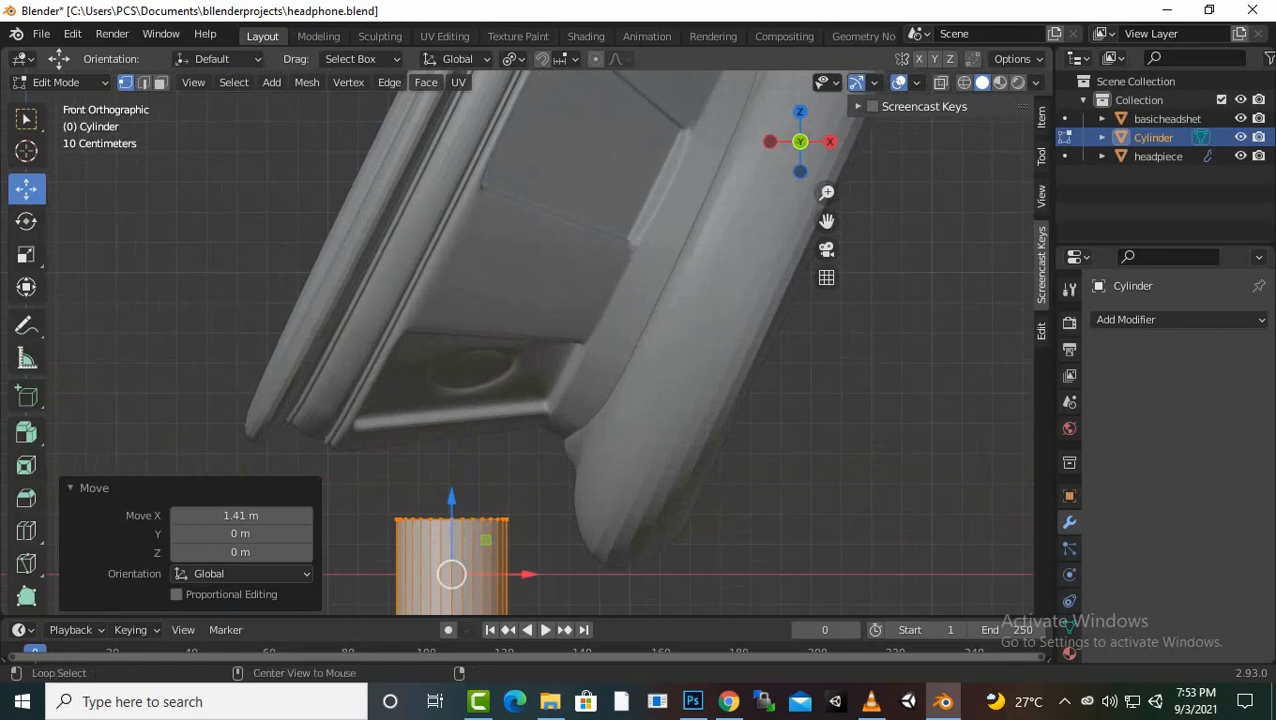
{"action": "left_click", "coordinate": [473, 555], "text": "alt"}
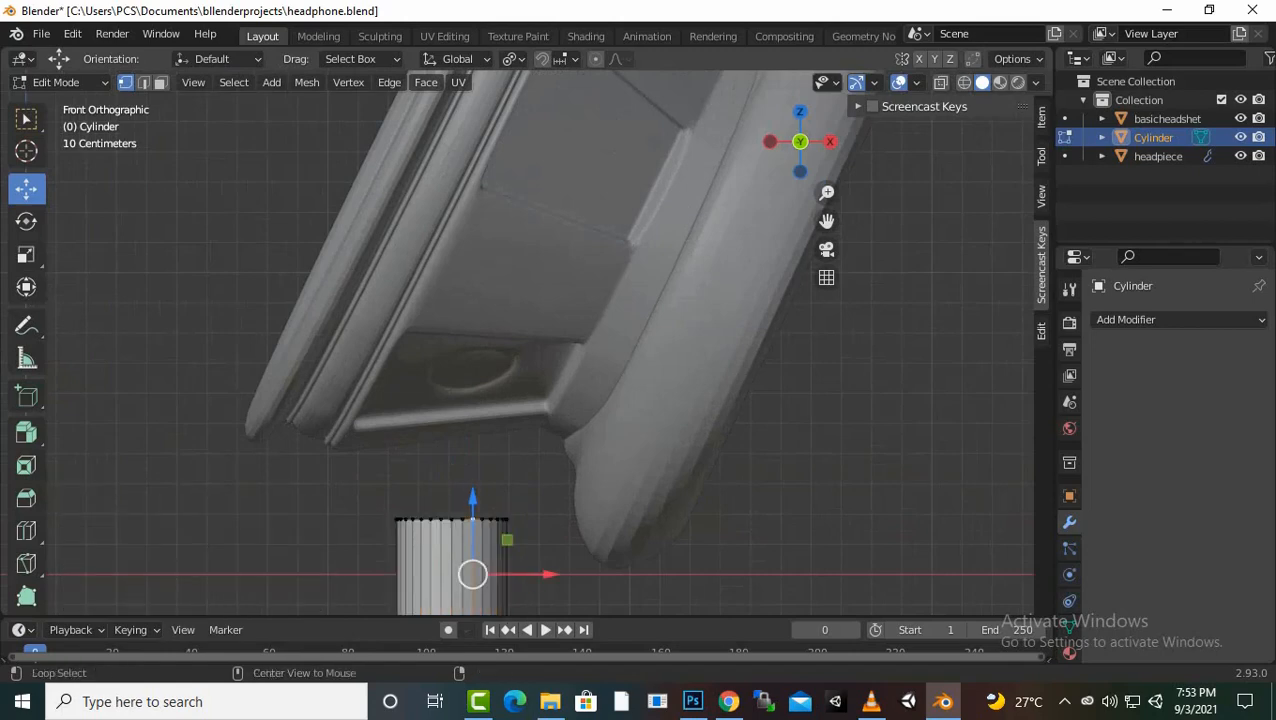
{"action": "left_click", "coordinate": [451, 519], "text": "alt"}
{"action": "middle_click_drag", "start_coordinate": [451, 519], "coordinate": [453, 555]}
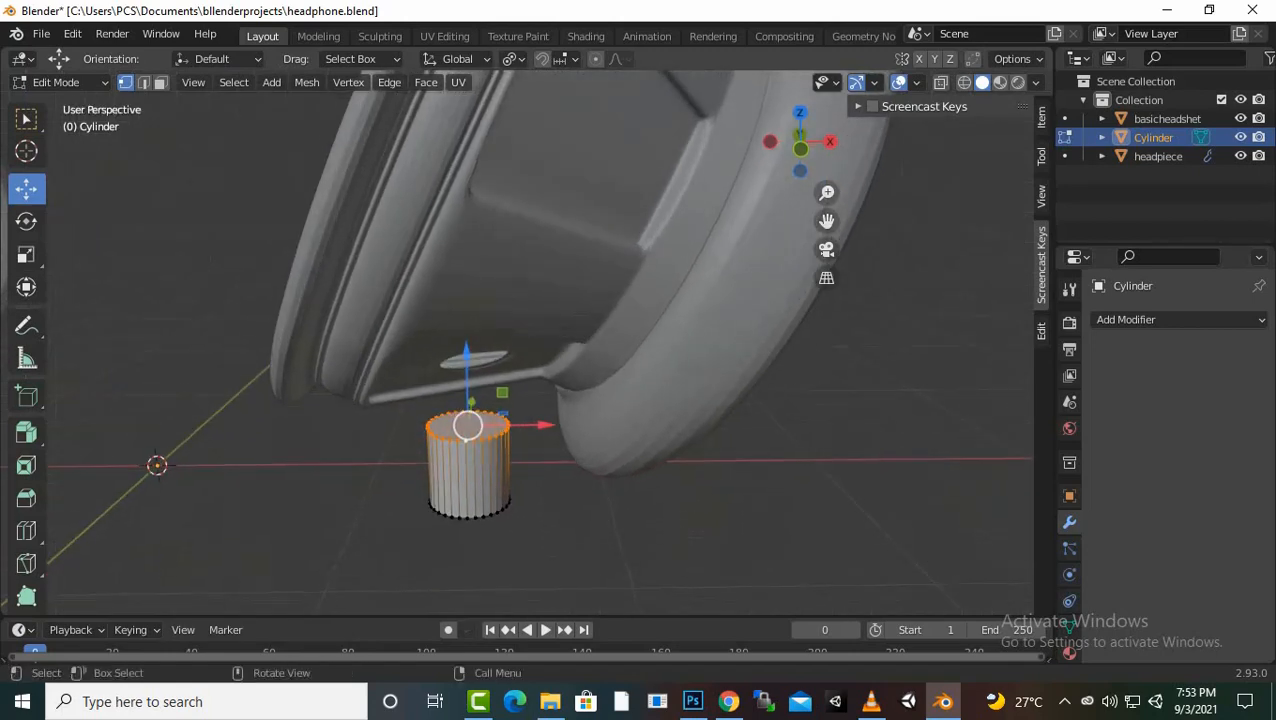
{"action": "scroll", "coordinate": [453, 555], "scroll_direction": "up", "scroll_amount": 2}
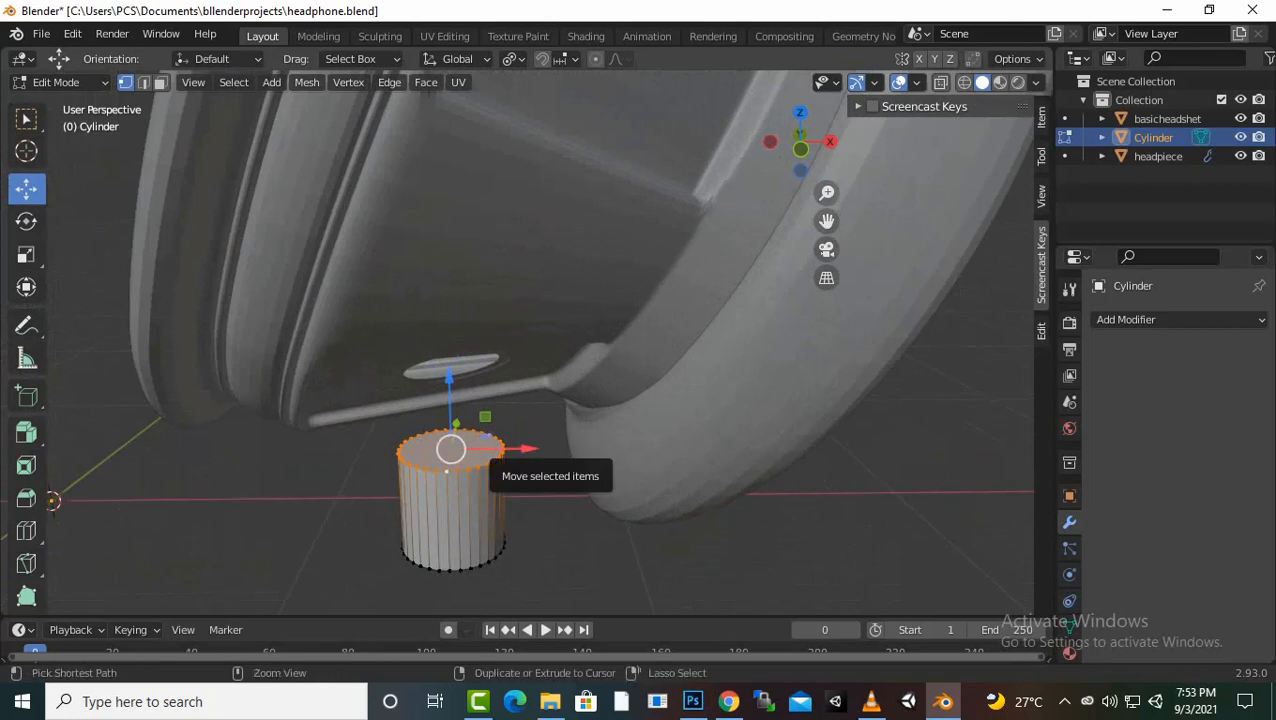
{"action": "key", "text": "ctrl+b"}
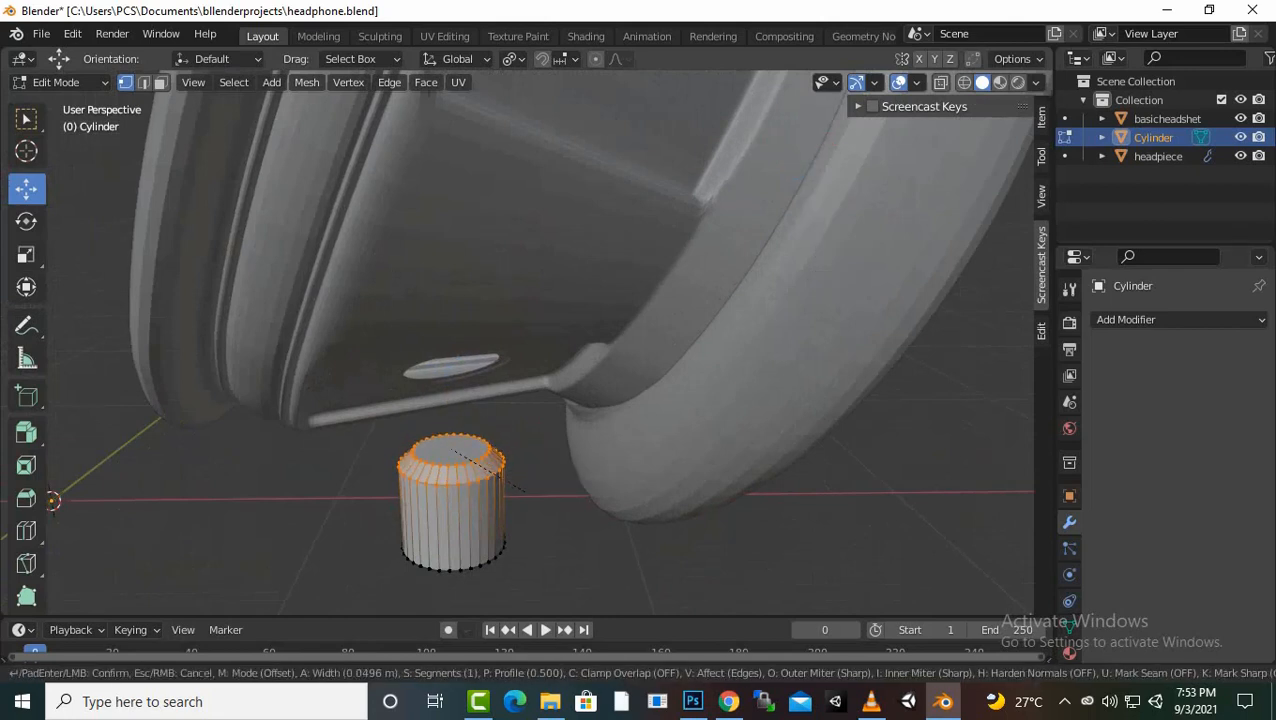
{"action": "left_click", "coordinate": [512, 460]}
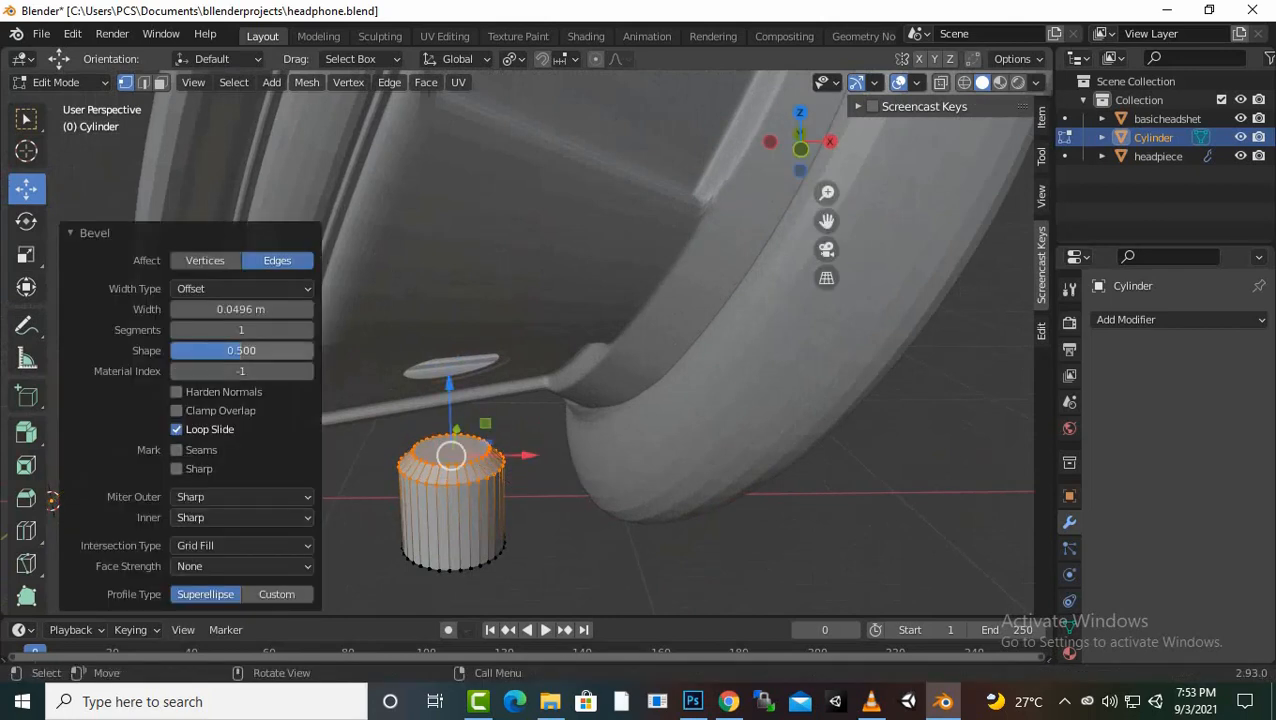
{"action": "left_click", "coordinate": [306, 330]}
{"action": "left_click", "coordinate": [306, 330]}
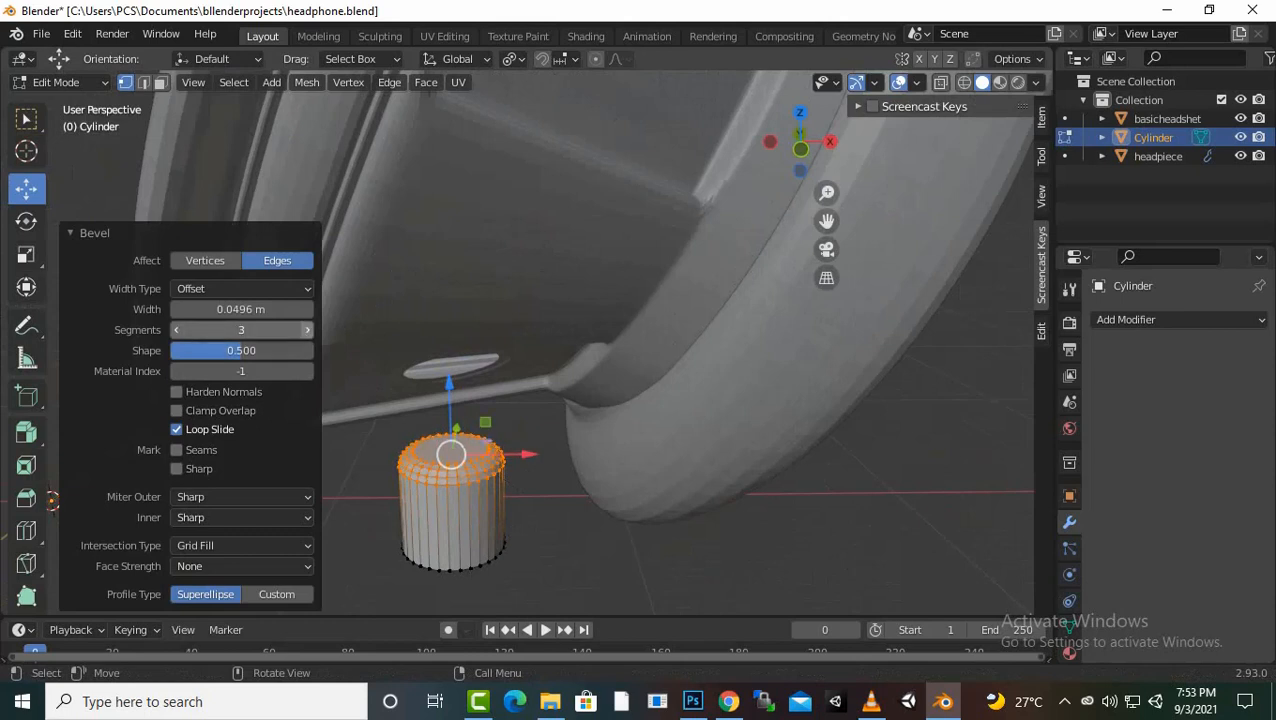
Raise the whole cylinder mesh in front view to the ear cup's lower edge and scale it uniformly to about 0.487
{"action": "key", "text": "alt+a"}
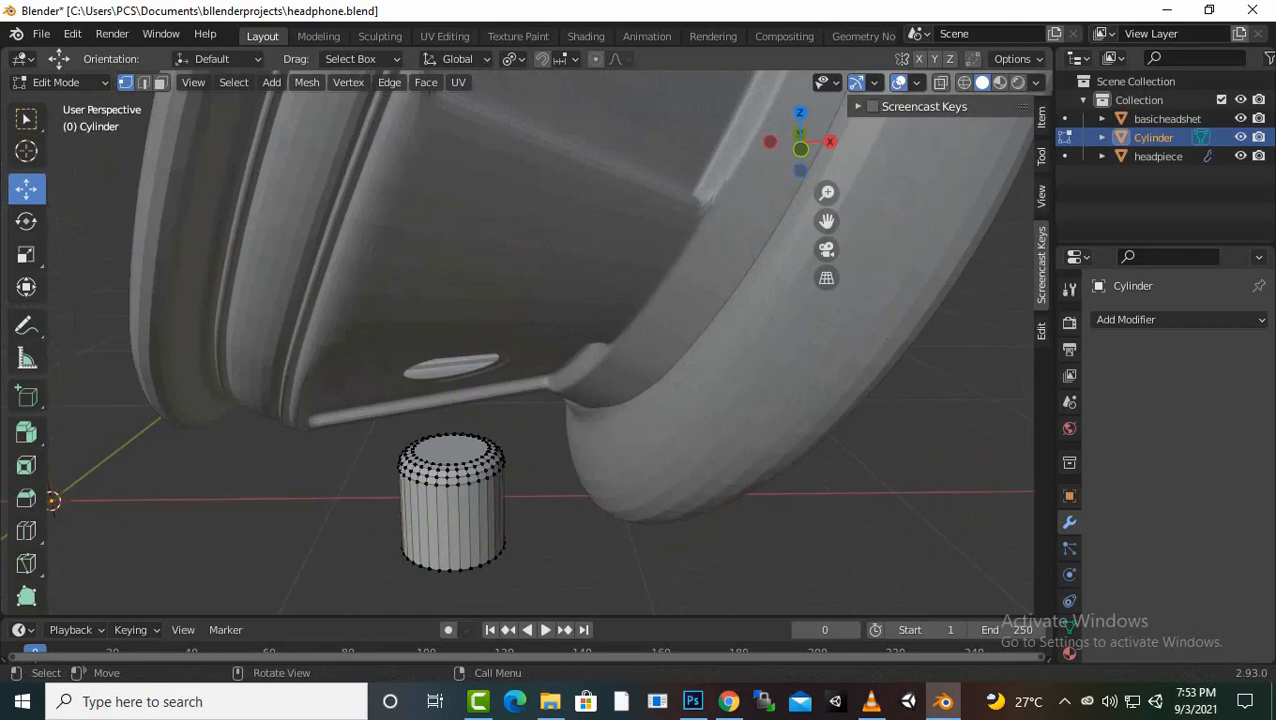
{"action": "key", "text": "a"}
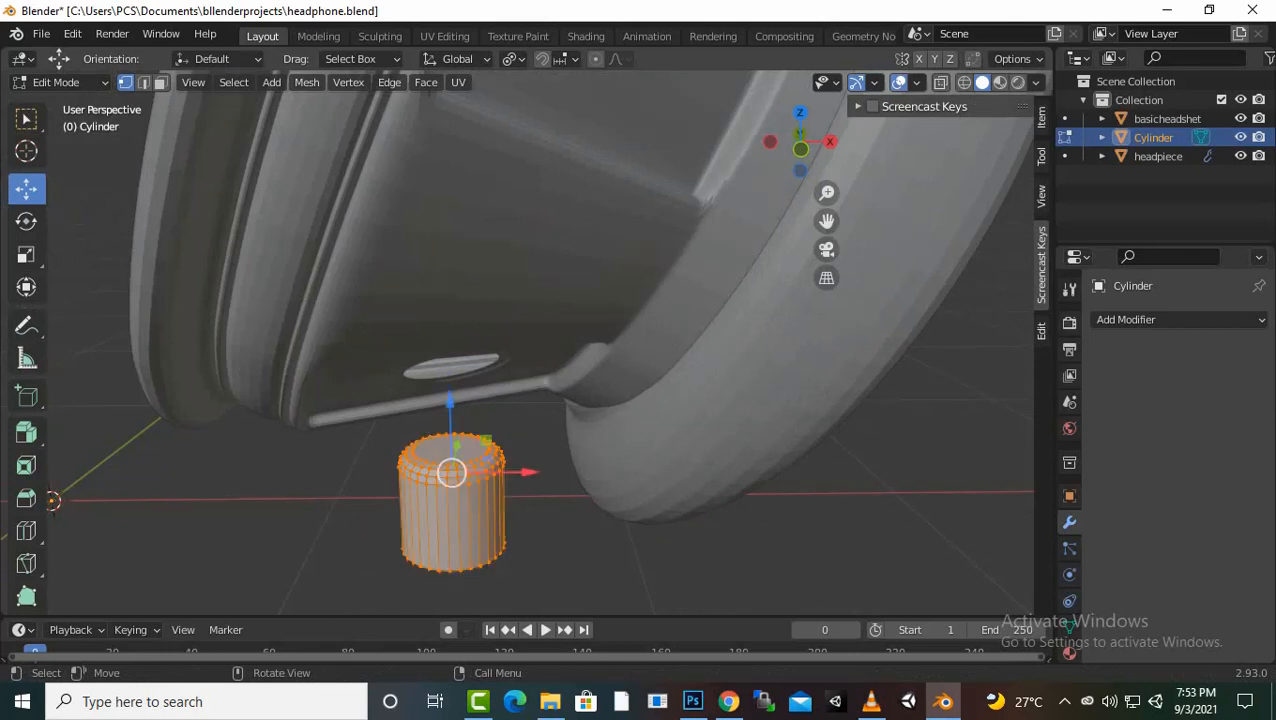
{"action": "key", "text": "KP_1"}
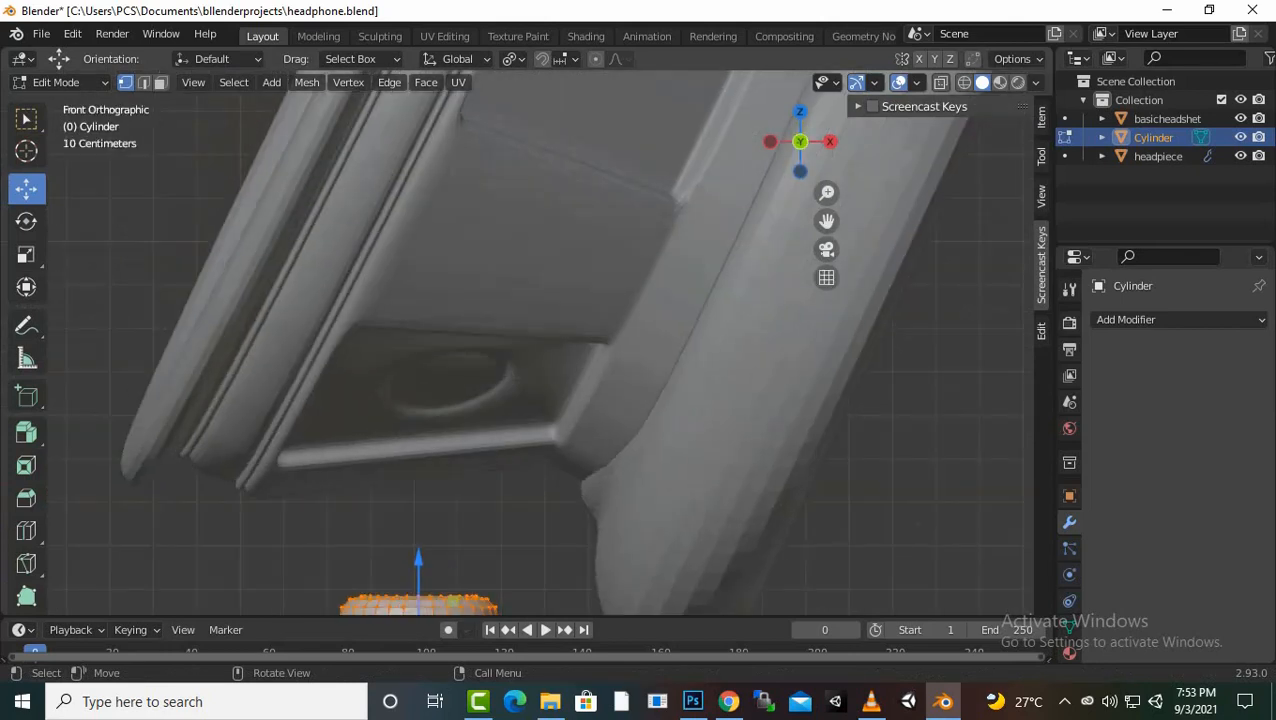
{"action": "left_click_drag", "start_coordinate": [418, 557], "coordinate": [418, 352]}
{"action": "key", "text": "alt+a"}
{"action": "left_click", "coordinate": [405, 543]}
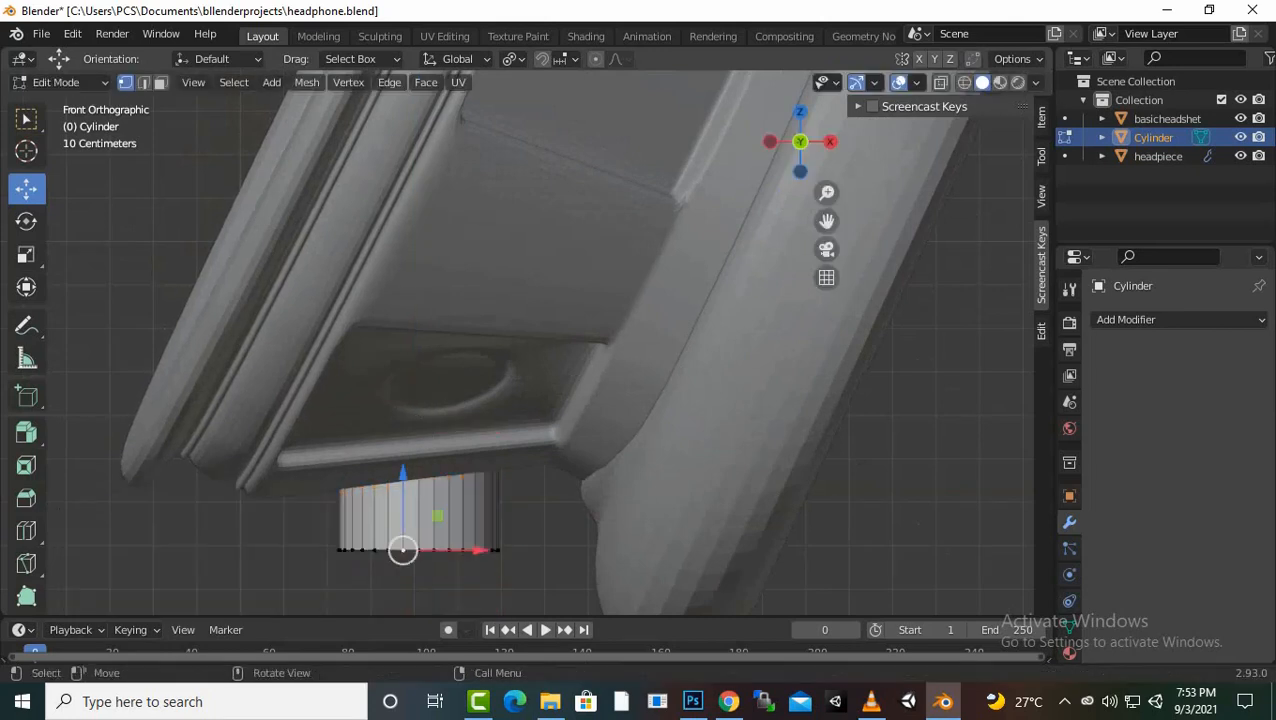
{"action": "key", "text": "a"}
{"action": "key", "text": "s"}
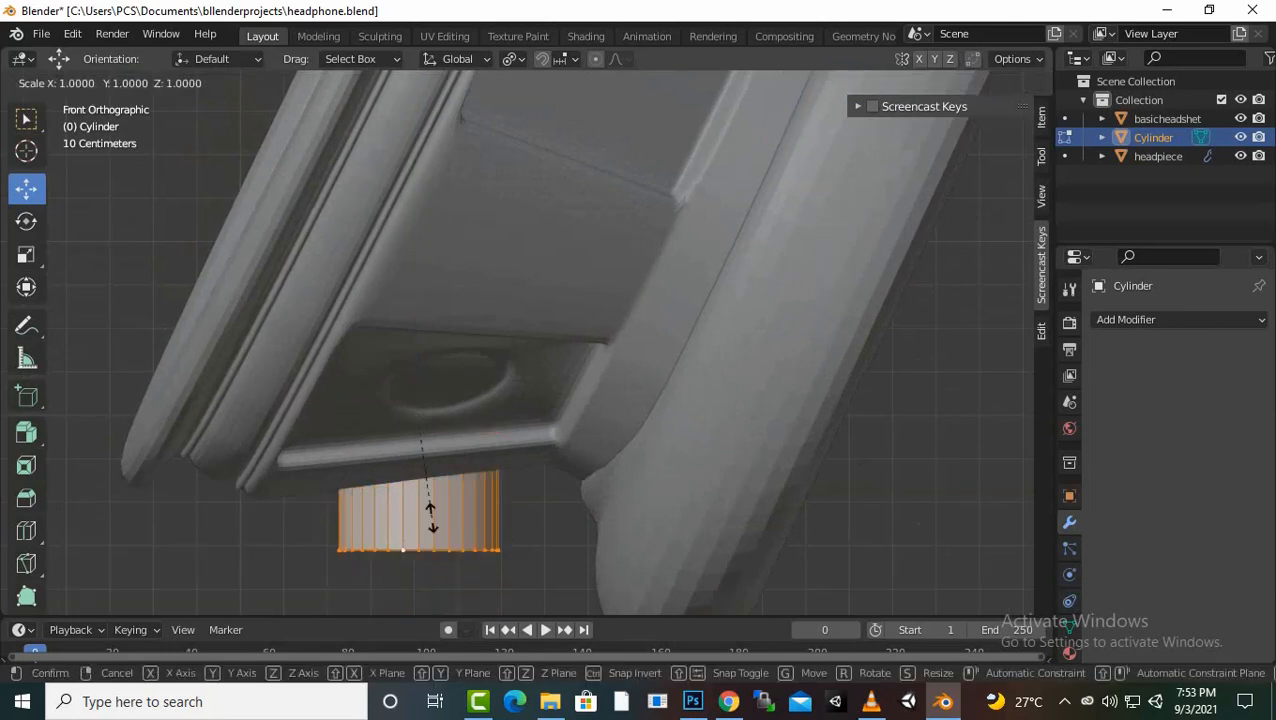
{"action": "left_click", "coordinate": [427, 458]}
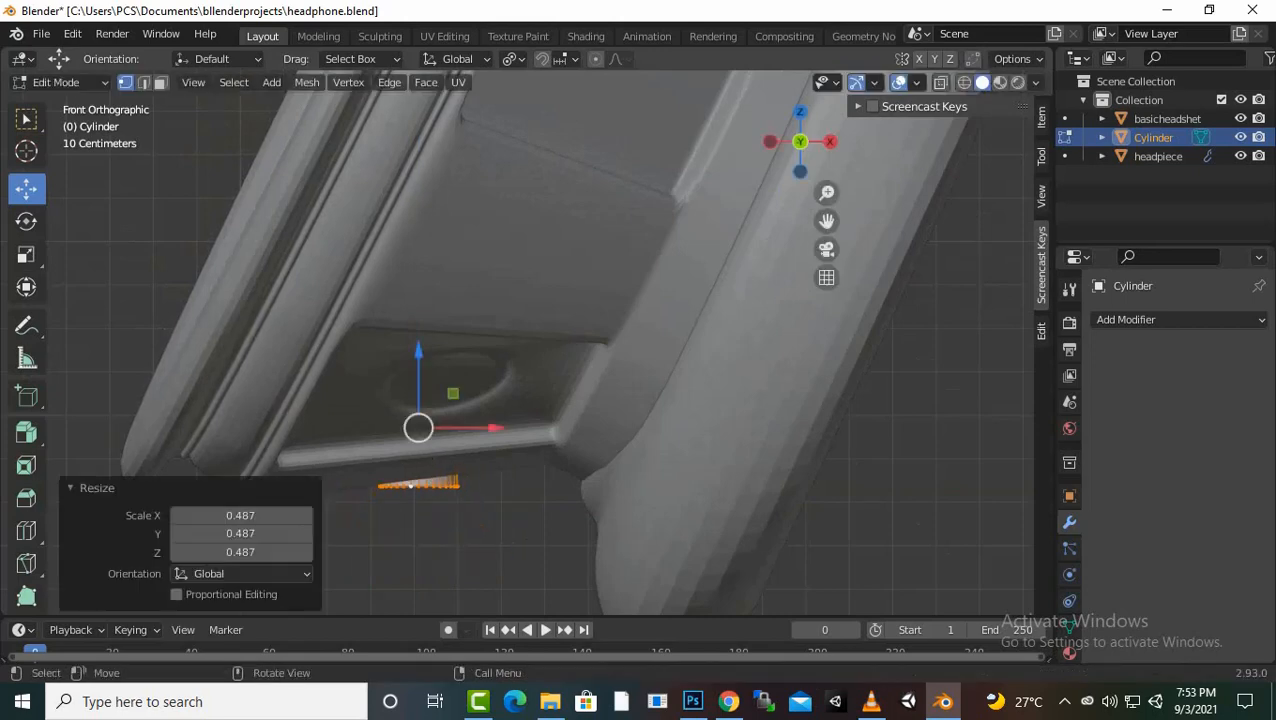
Move the cylinder mesh about -0.916 m along Y and about 0.162 m up along Z, toward the round recess
{"action": "middle_click_drag", "start_coordinate": [430, 458], "coordinate": [645, 452]}
{"action": "scroll", "coordinate": [616, 442], "scroll_direction": "down", "scroll_amount": 3}
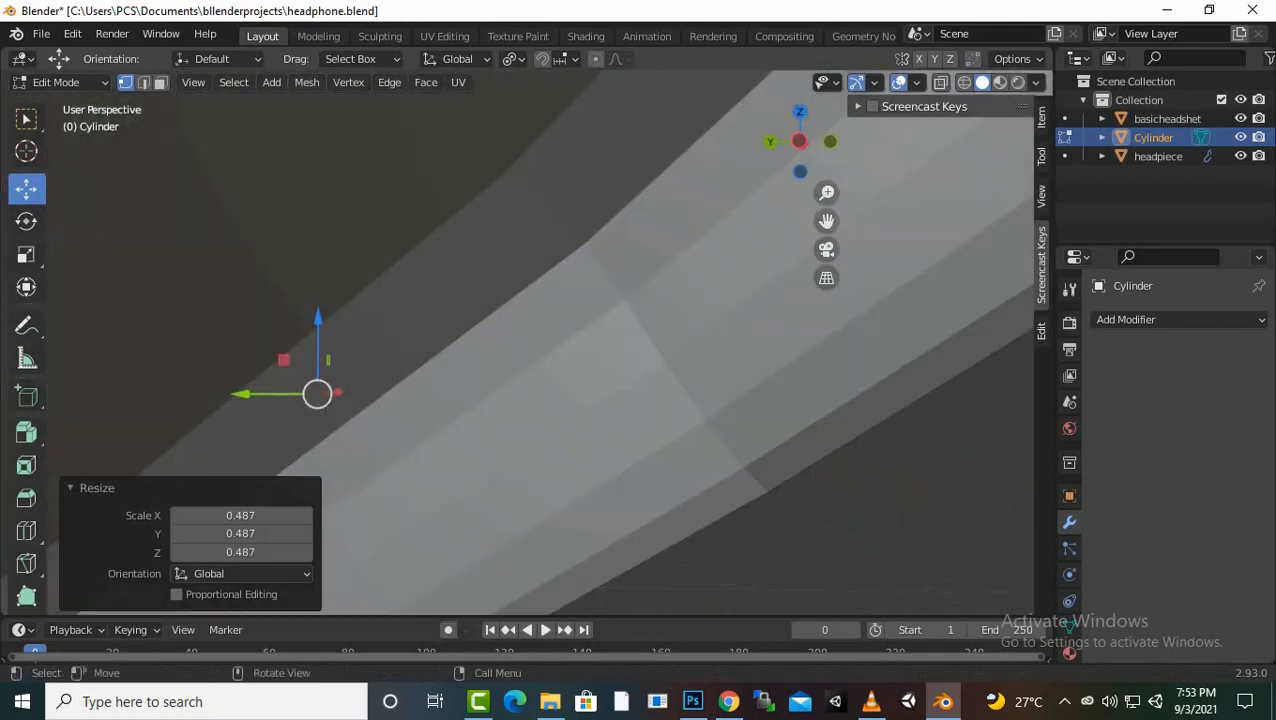
{"action": "left_click_drag", "start_coordinate": [241, 394], "coordinate": [491, 394]}
{"action": "middle_click_drag", "start_coordinate": [491, 396], "coordinate": [251, 420]}
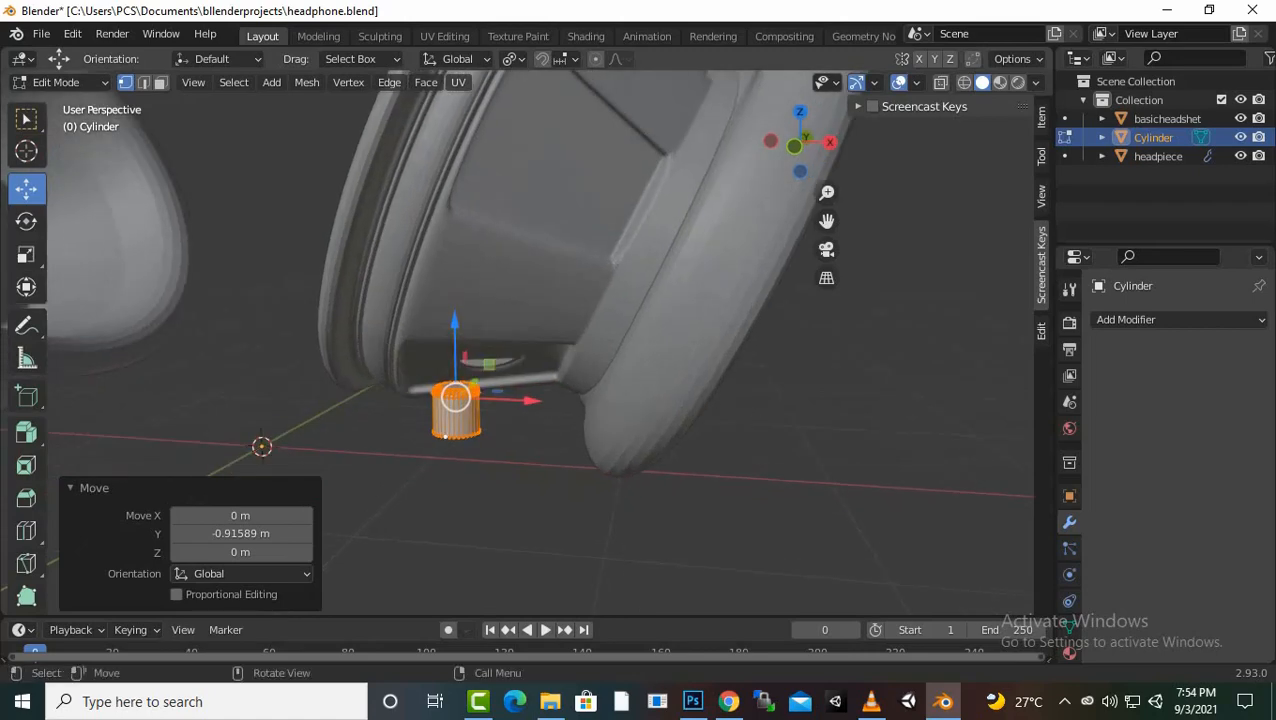
{"action": "left_click_drag", "start_coordinate": [455, 323], "coordinate": [454, 282]}
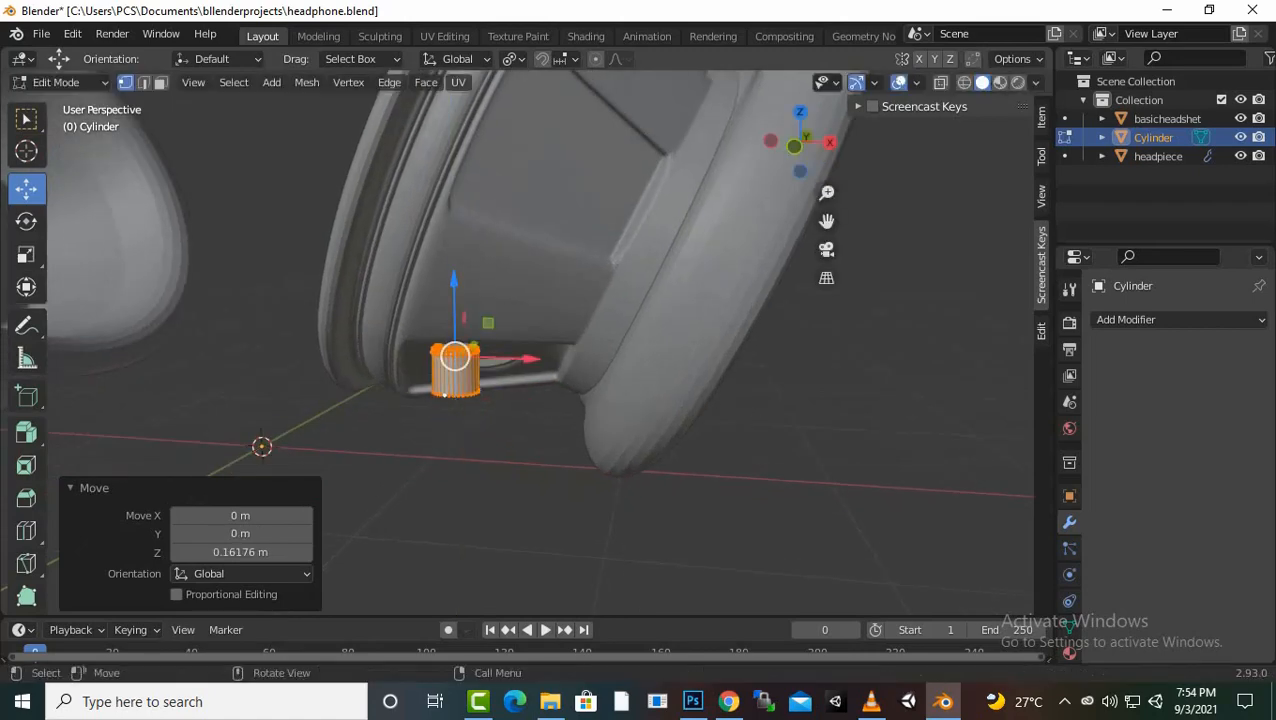
Nudge the cylinder into the round recess, including shifts of about -0.081 m and 0.022 m along X and -0.015 m along Z
{"action": "left_click_drag", "start_coordinate": [527, 358], "coordinate": [558, 360]}
{"action": "middle_click_drag", "start_coordinate": [558, 360], "coordinate": [48, 450]}
{"action": "left_click_drag", "start_coordinate": [488, 355], "coordinate": [453, 378]}
{"action": "left_click_drag", "start_coordinate": [550, 375], "coordinate": [537, 371]}
{"action": "middle_click_drag", "start_coordinate": [48, 450], "coordinate": [80, 300]}
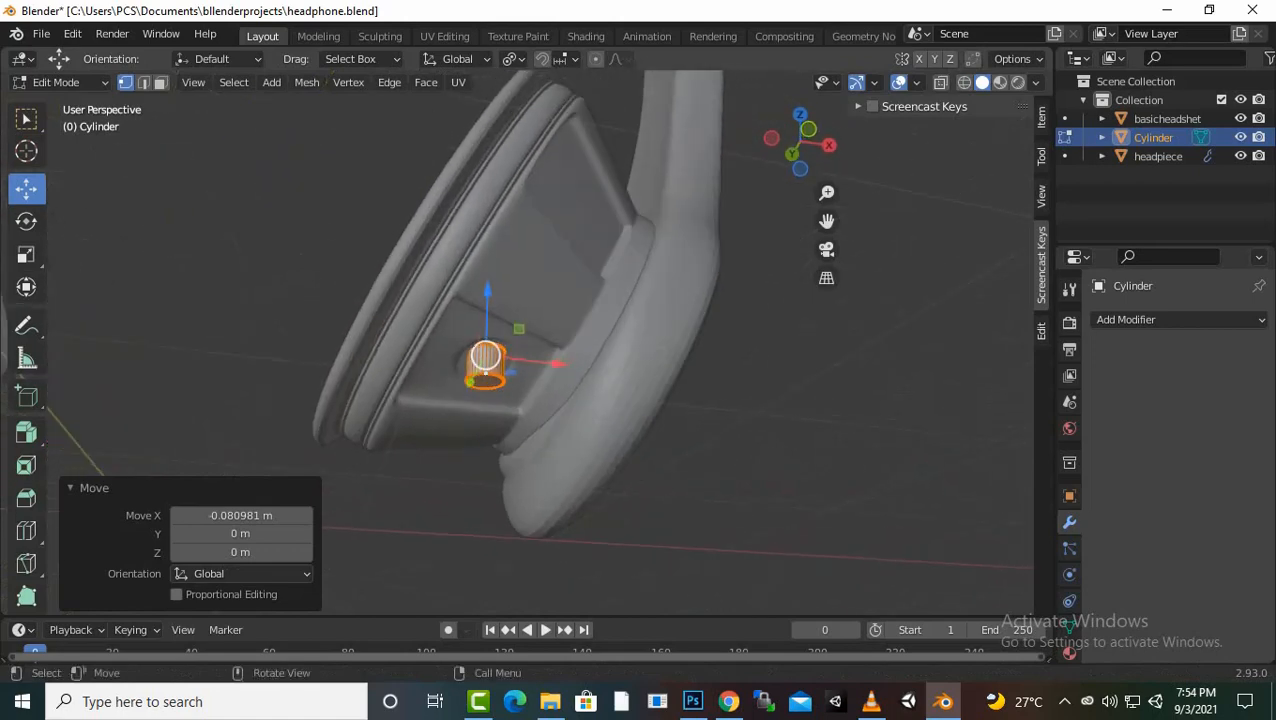
{"action": "left_click_drag", "start_coordinate": [487, 292], "coordinate": [487, 298]}
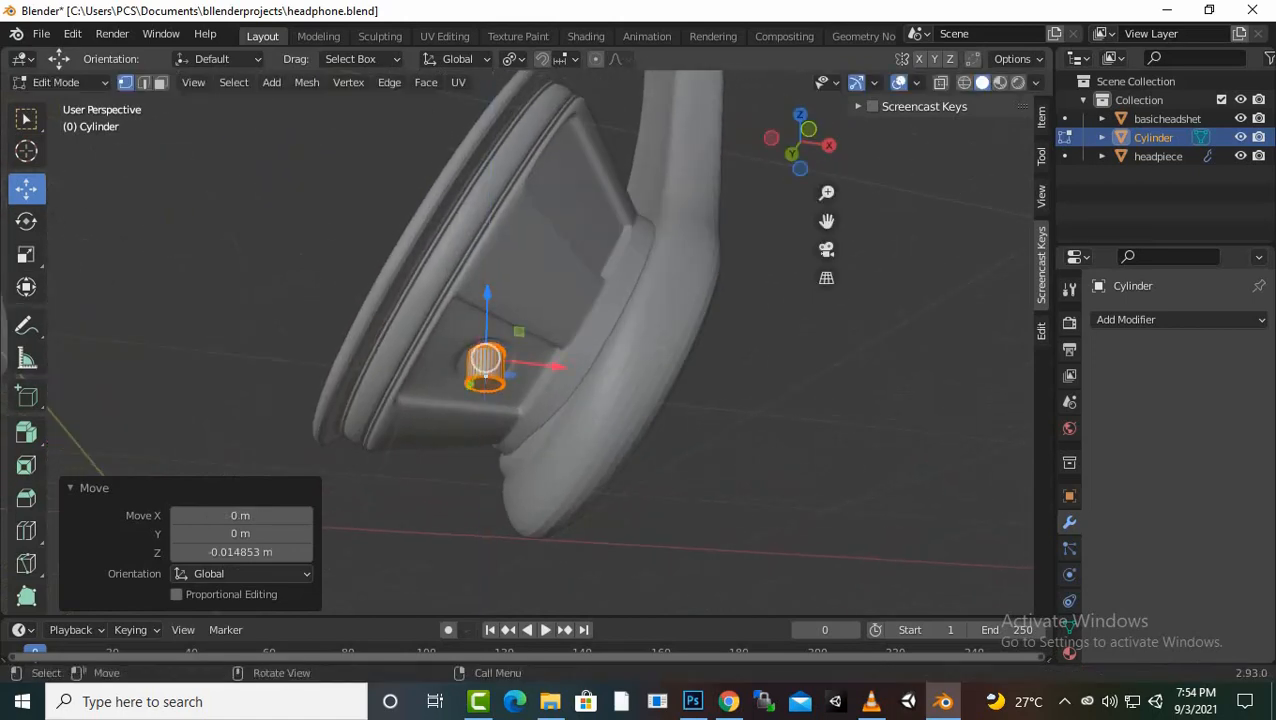
{"action": "left_click_drag", "start_coordinate": [556, 367], "coordinate": [562, 368]}
{"action": "scroll", "coordinate": [562, 368], "scroll_direction": "up", "scroll_amount": 3}
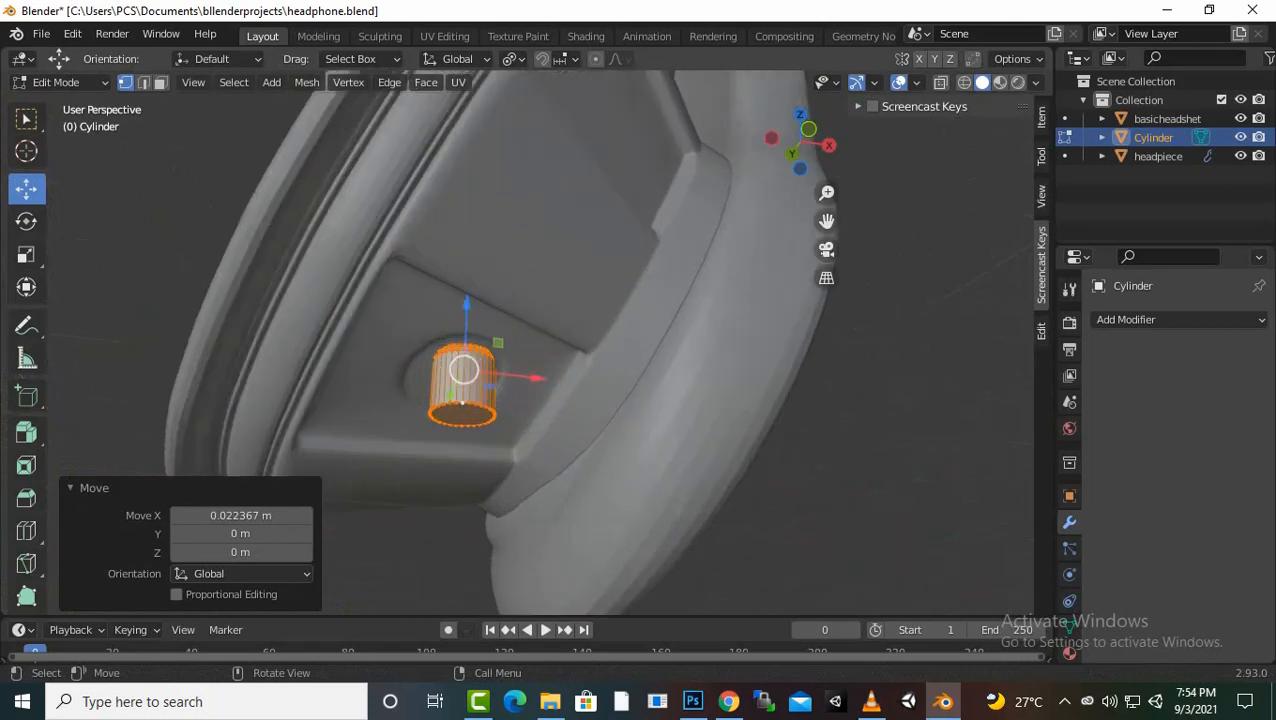
Tilt the cylinder to match the recess, rotating it about 7.09° around global Y and about -27.5° around global X
{"action": "key", "text": "r"}
{"action": "key", "text": "y"}
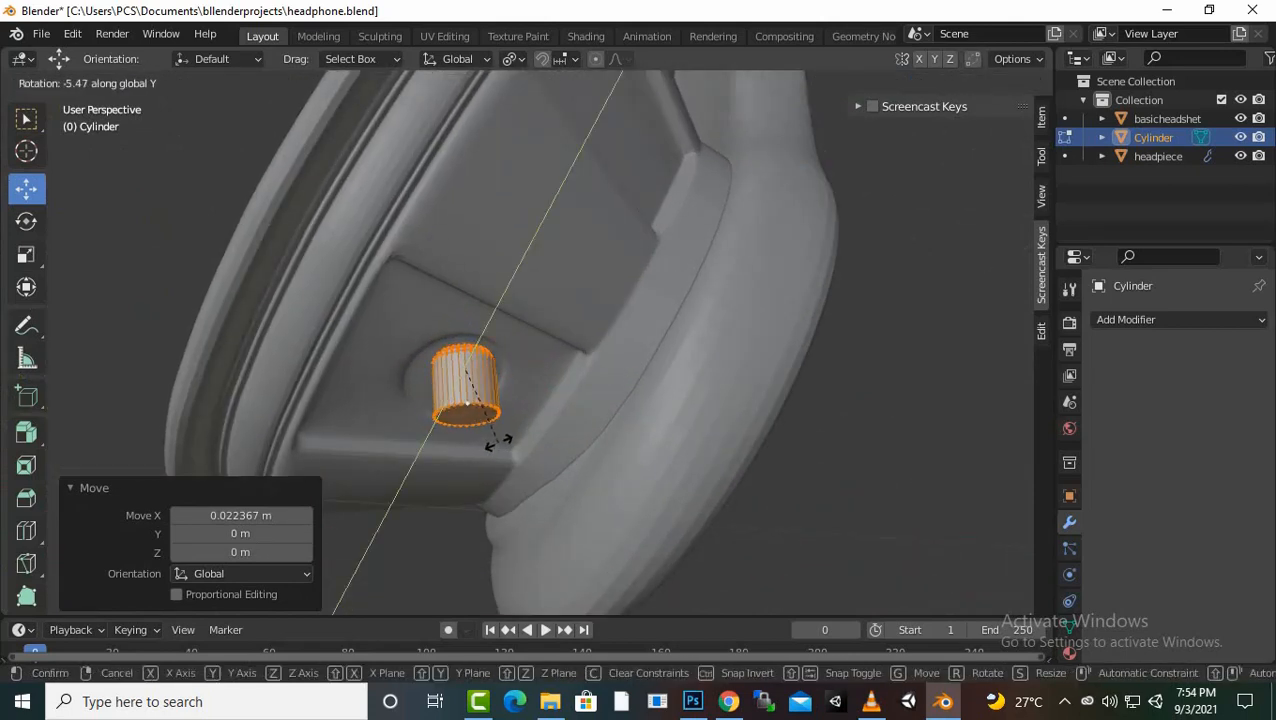
{"action": "left_click", "coordinate": [480, 443]}
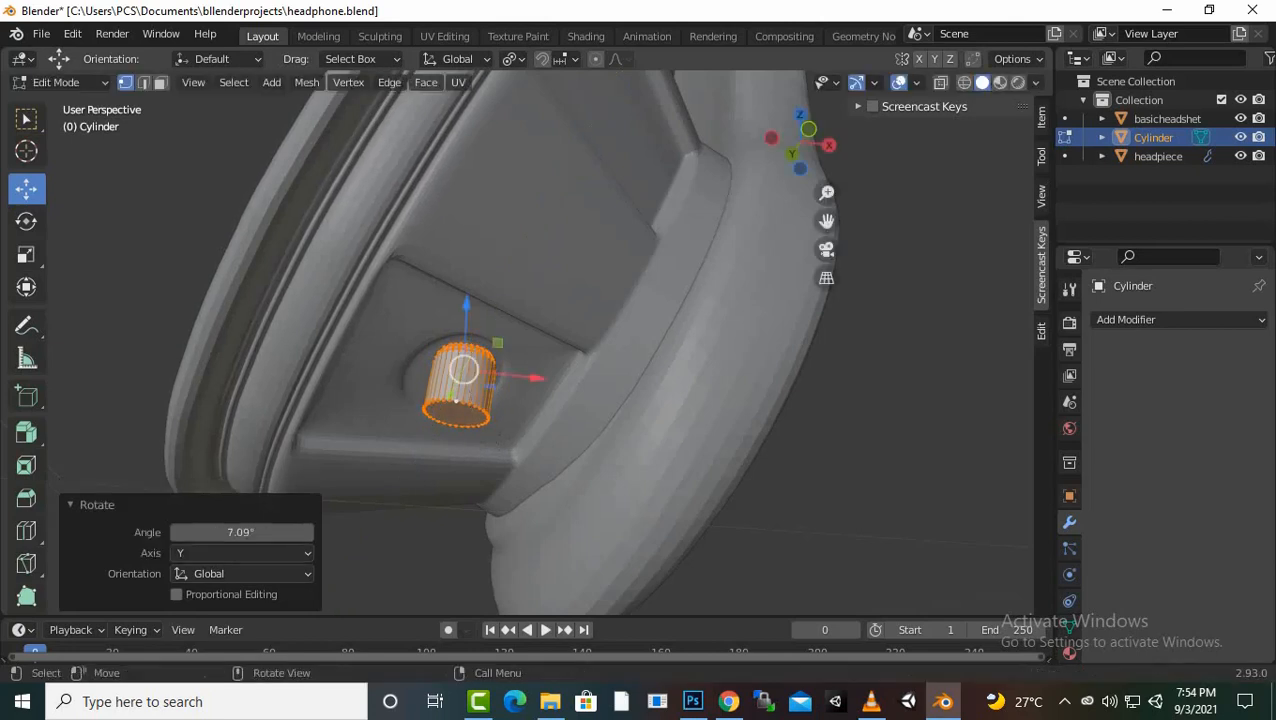
{"action": "key", "text": "r"}
{"action": "key", "text": "x"}
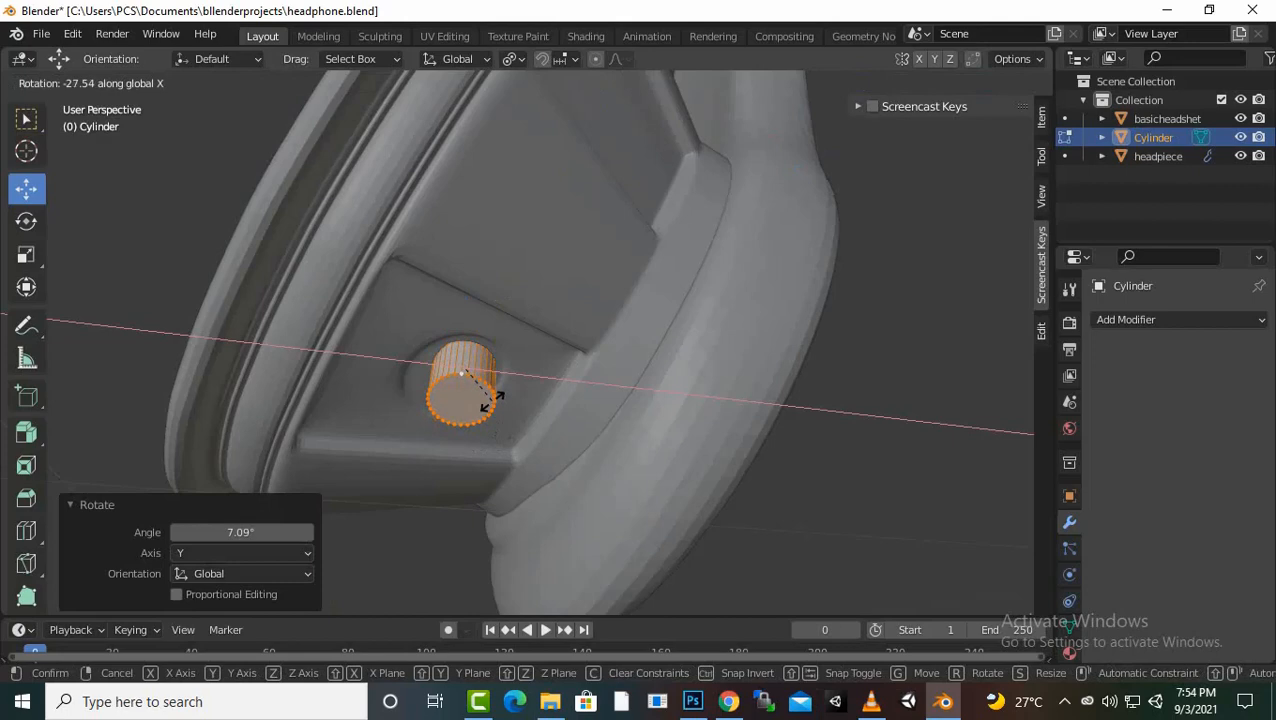
{"action": "left_click", "coordinate": [486, 400]}
Shift the tilted cylinder about -0.026 m along X and about -0.039 m along Z in the recess
{"action": "key", "text": "g"}
{"action": "key", "text": "x"}
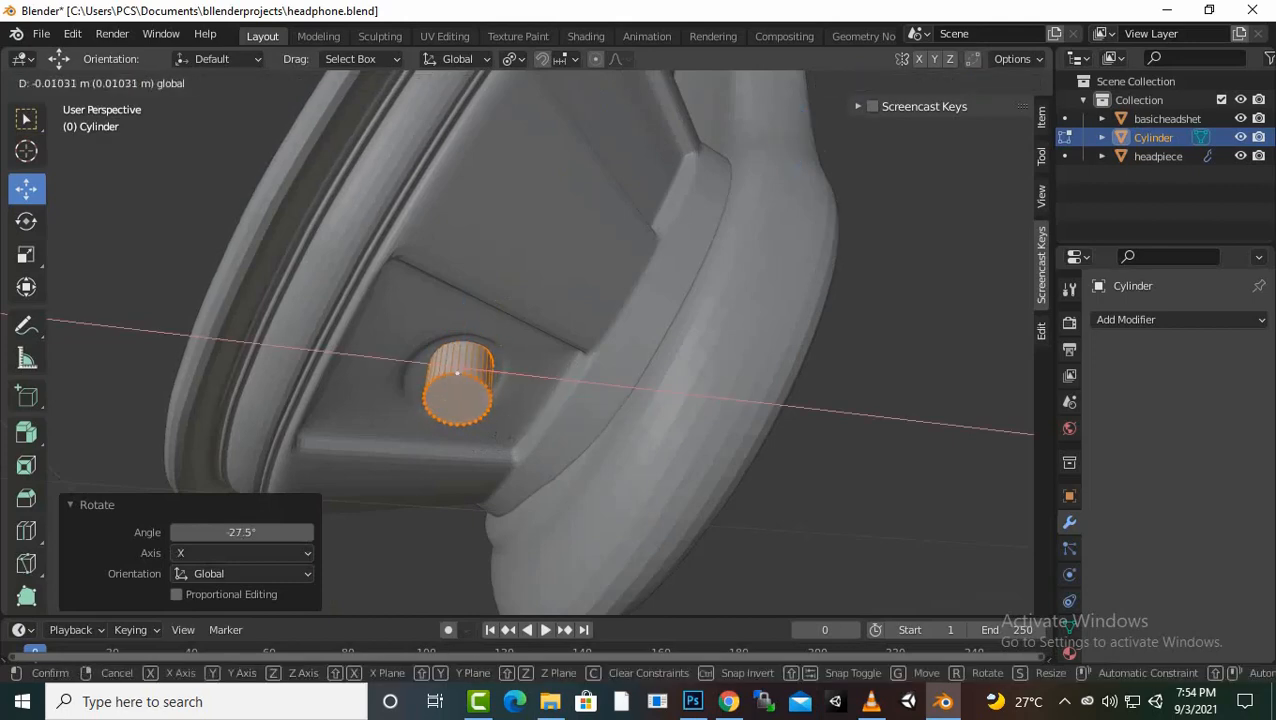
{"action": "key", "text": "Return"}
{"action": "mouse_move", "coordinate": [455, 369]}
{"action": "middle_mouse_down"}
{"action": "mouse_move", "coordinate": [447, 362]}
{"action": "mouse_move", "coordinate": [521, 396]}
{"action": "mouse_move", "coordinate": [476, 370]}
{"action": "mouse_move", "coordinate": [504, 370]}
{"action": "mouse_move", "coordinate": [450, 353]}
{"action": "mouse_move", "coordinate": [477, 378]}
{"action": "middle_mouse_up"}
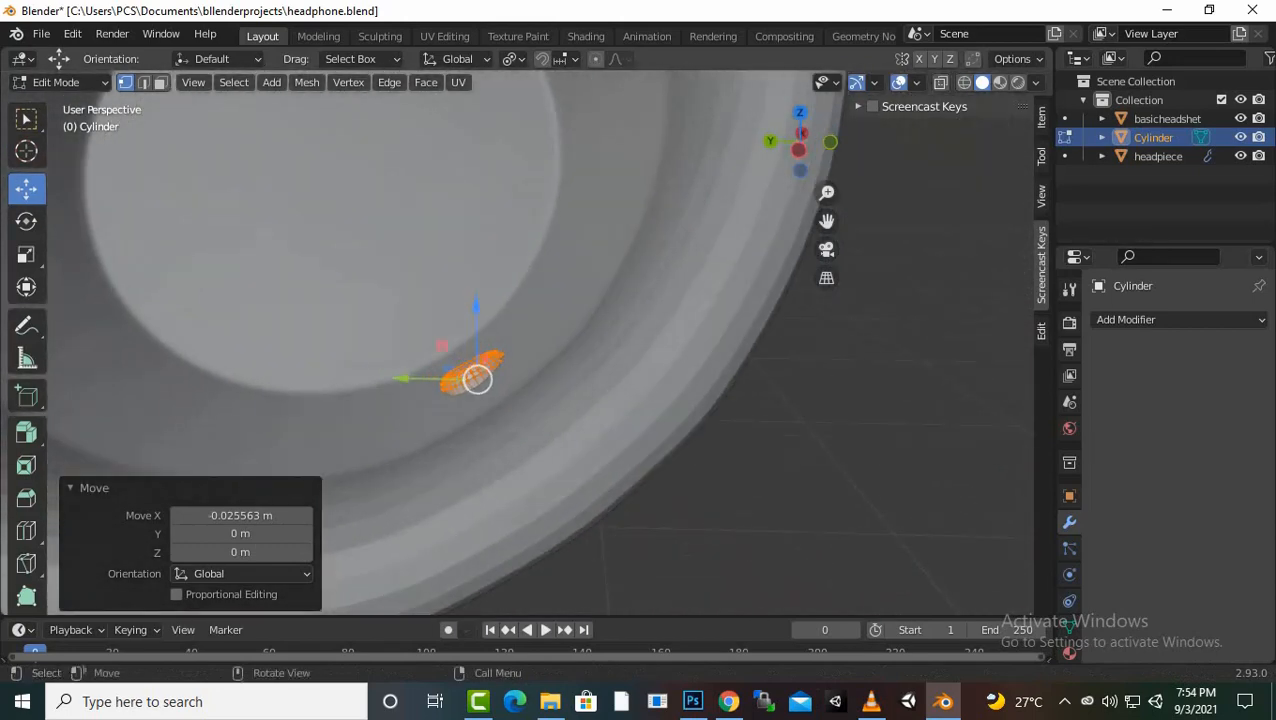
{"action": "left_click_drag", "start_coordinate": [476, 310], "coordinate": [476, 330]}
{"action": "middle_click_drag", "start_coordinate": [477, 393], "coordinate": [453, 374]}
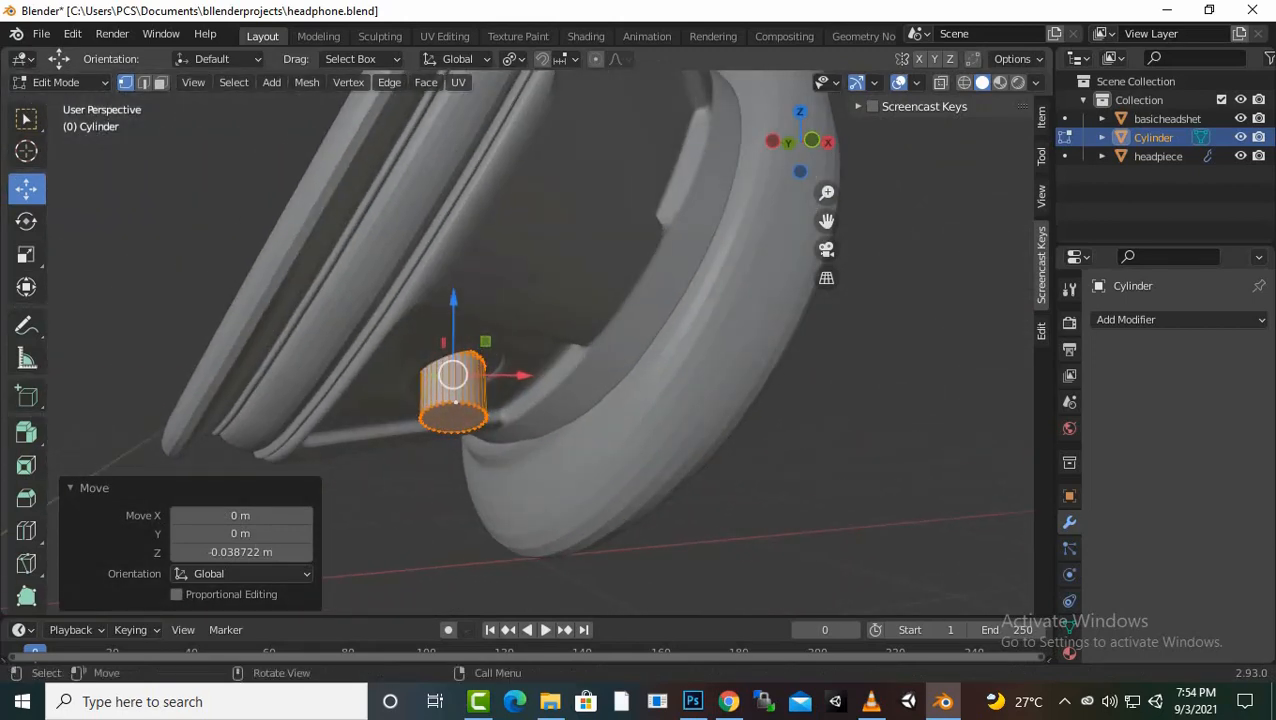
Fine-tune the cylinder's tilt around global Y and move it about -0.006 m along X
{"action": "key", "text": "r"}
{"action": "key", "text": "y"}
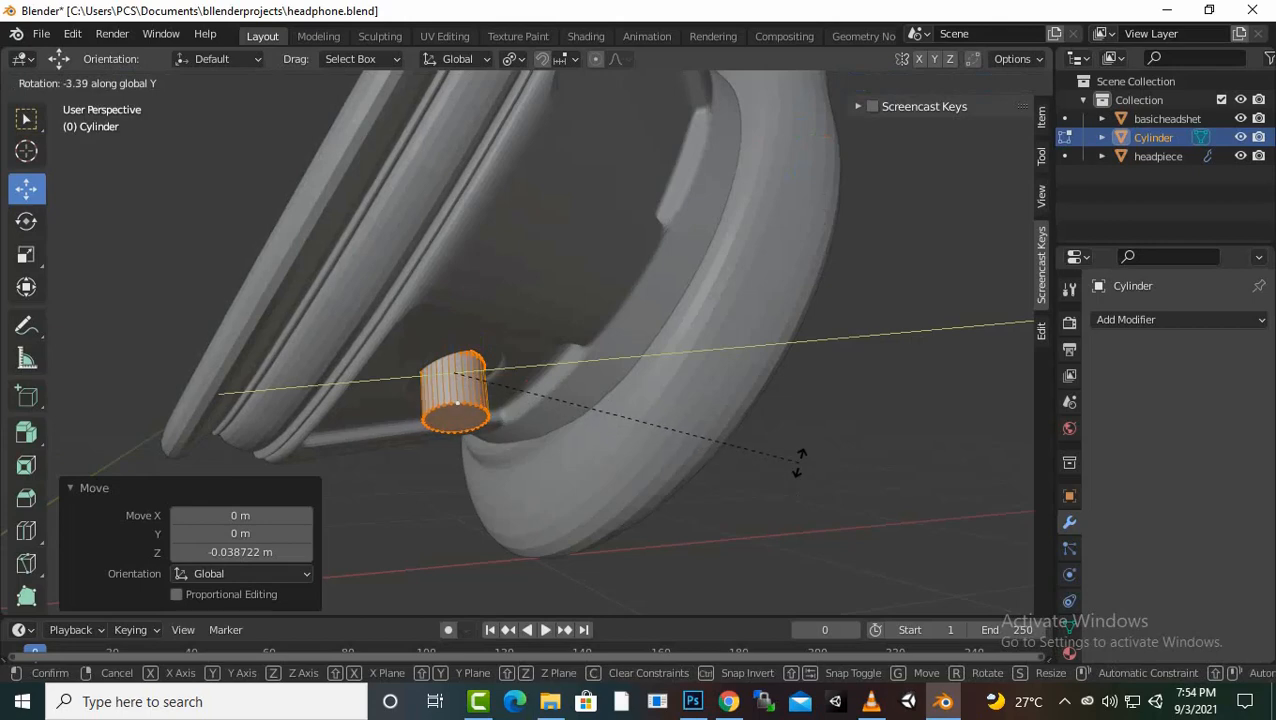
{"action": "left_click", "coordinate": [846, 402]}
{"action": "middle_click_drag", "start_coordinate": [846, 402], "coordinate": [815, 408]}
{"action": "key", "text": "g"}
{"action": "key", "text": "x"}
{"action": "left_click", "coordinate": [778, 390]}
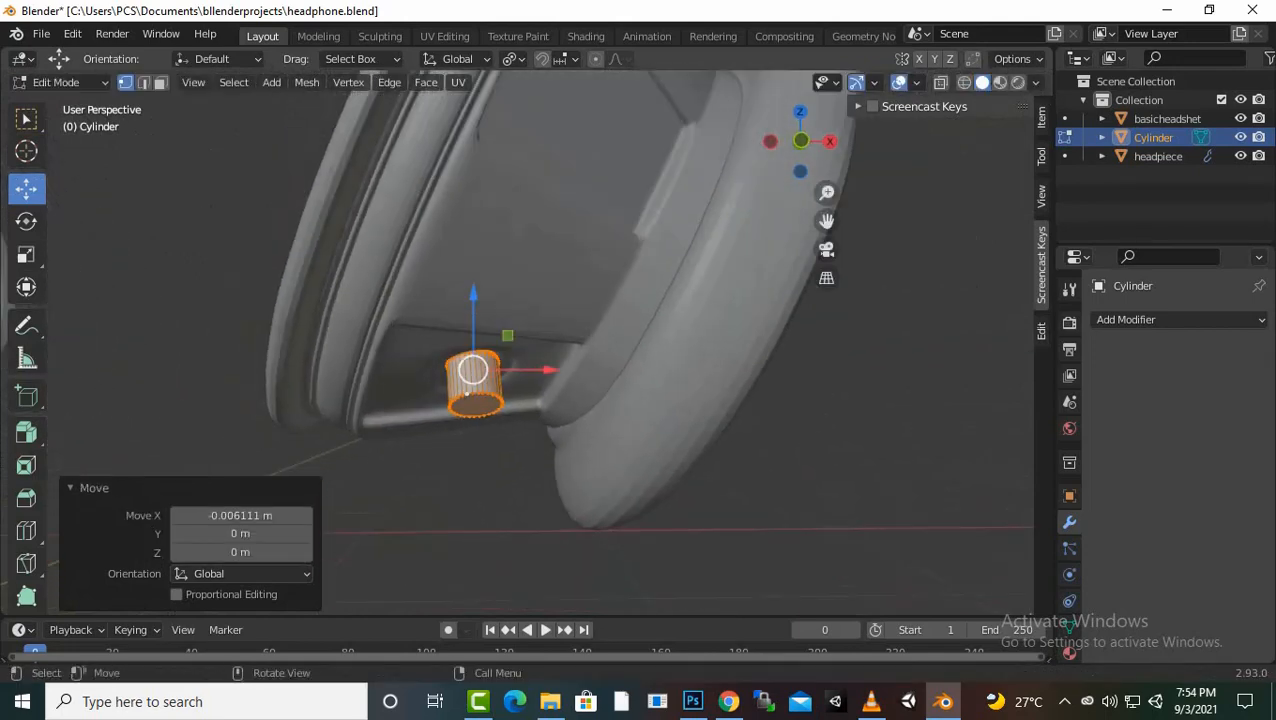
Extrude the cylinder's bottom cap scaled inward to about 0.790, and extrude this inner face about 0.104 m downward along its normal
{"action": "left_click", "coordinate": [478, 415]}
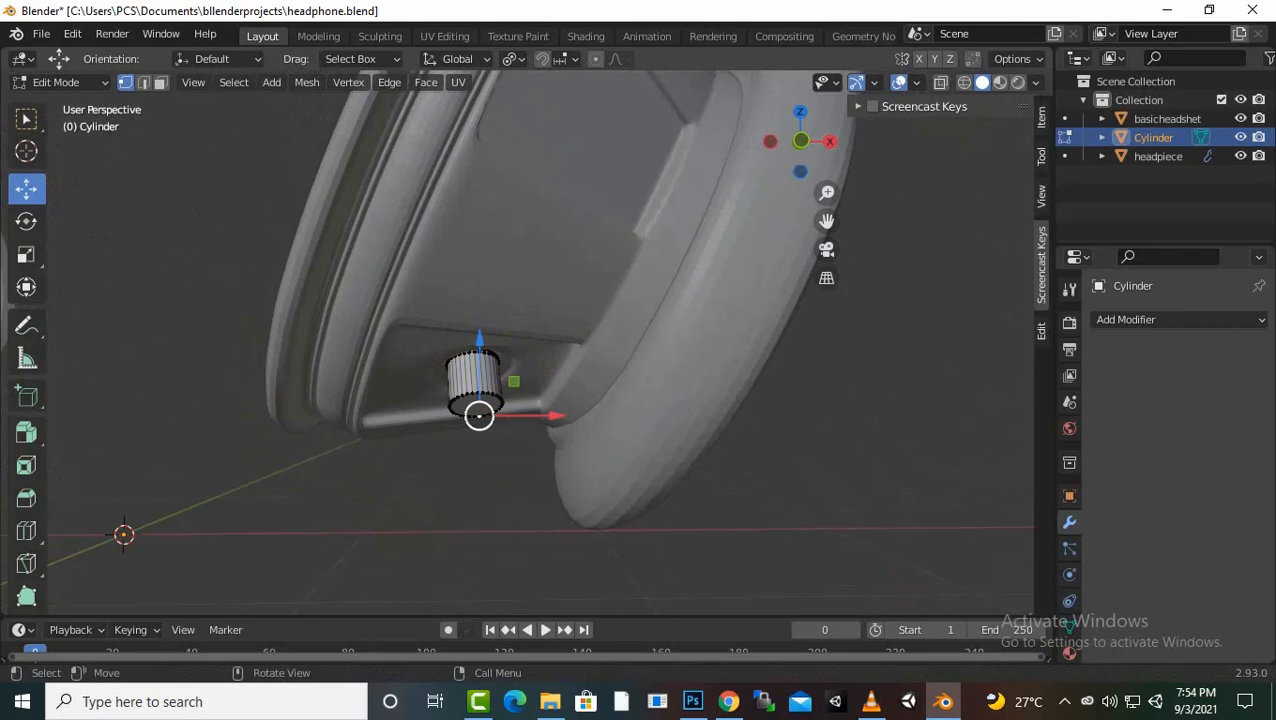
{"action": "left_click", "coordinate": [476, 408], "text": "alt"}
{"action": "scroll", "coordinate": [476, 408], "scroll_direction": "up", "scroll_amount": 3}
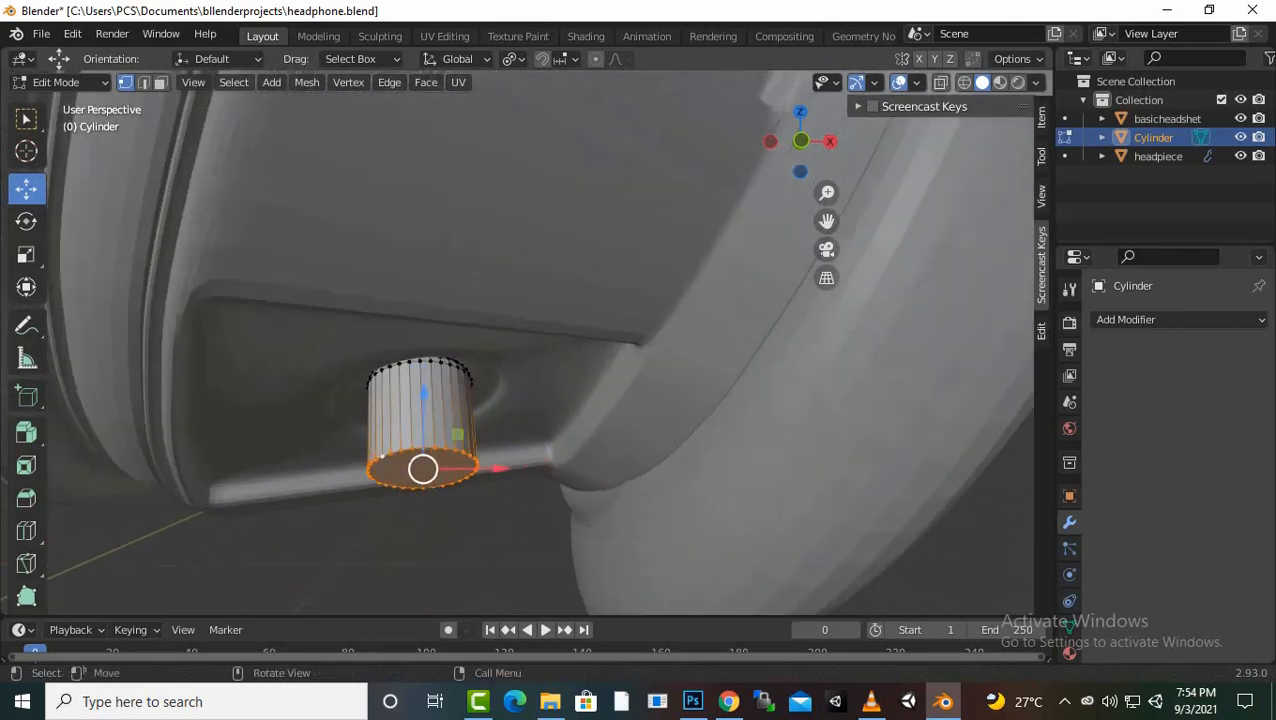
{"action": "key", "text": "s"}
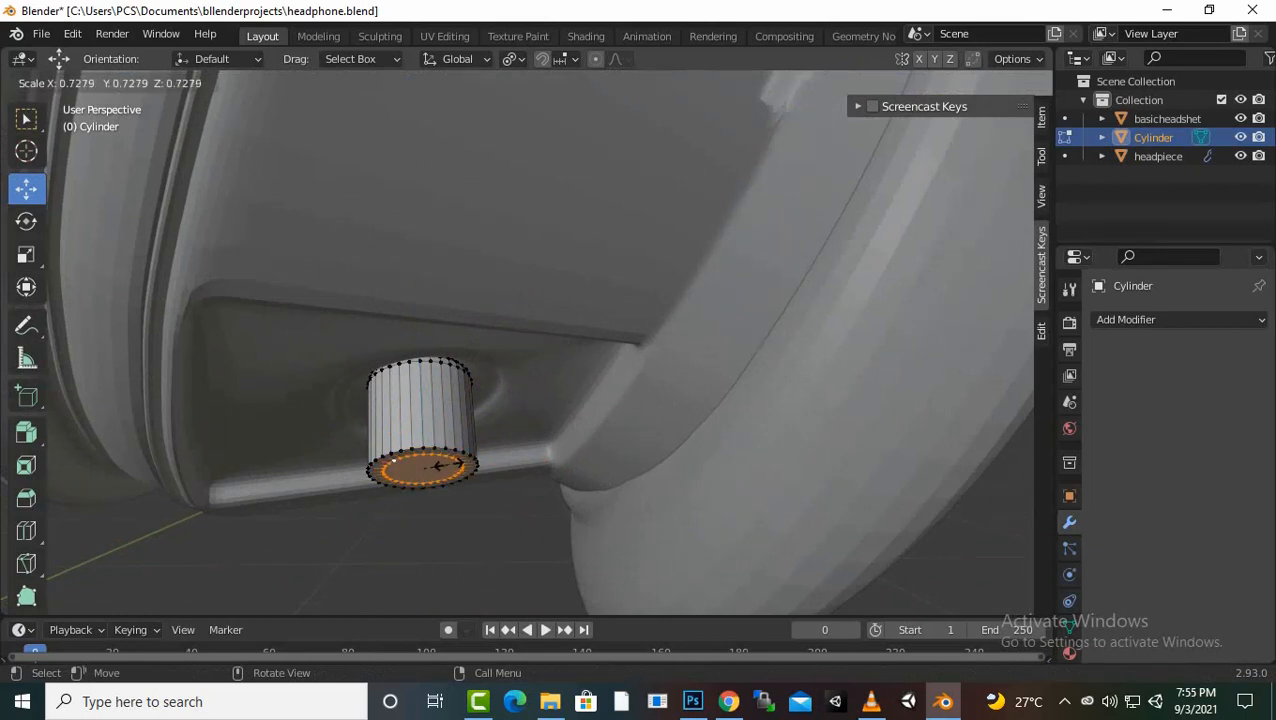
{"action": "left_click", "coordinate": [423, 466]}
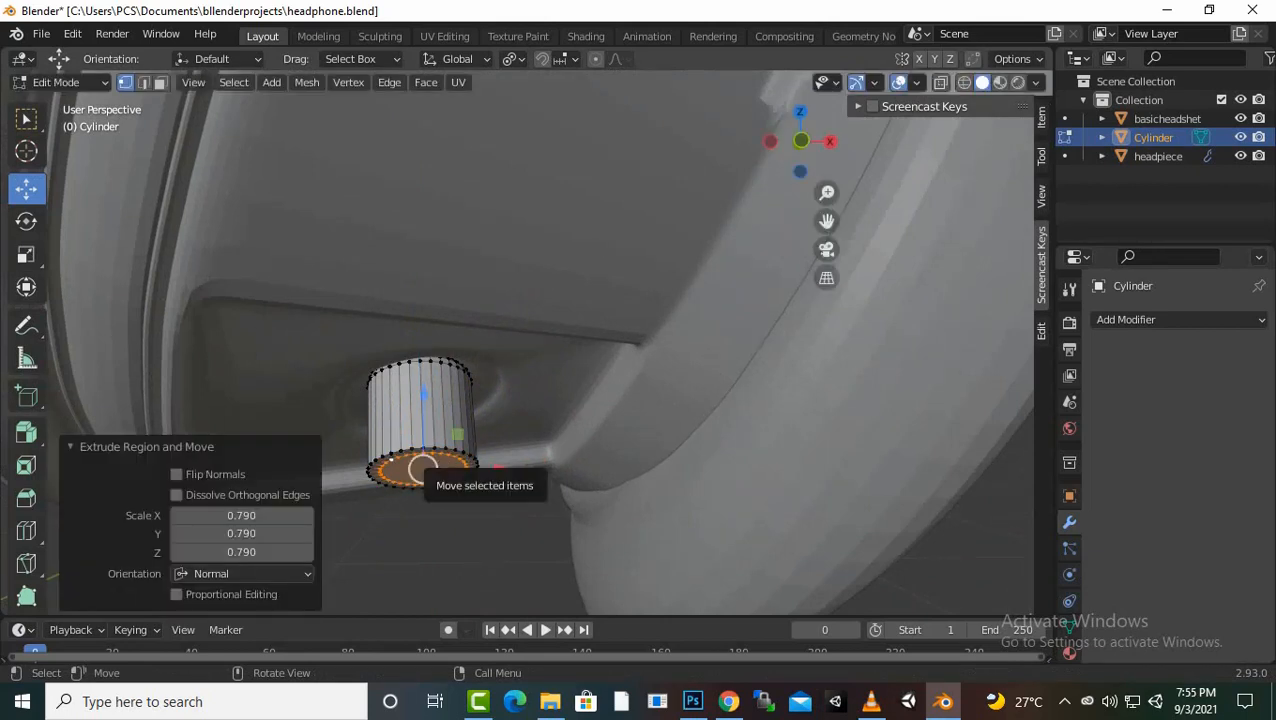
{"action": "key", "text": "e"}
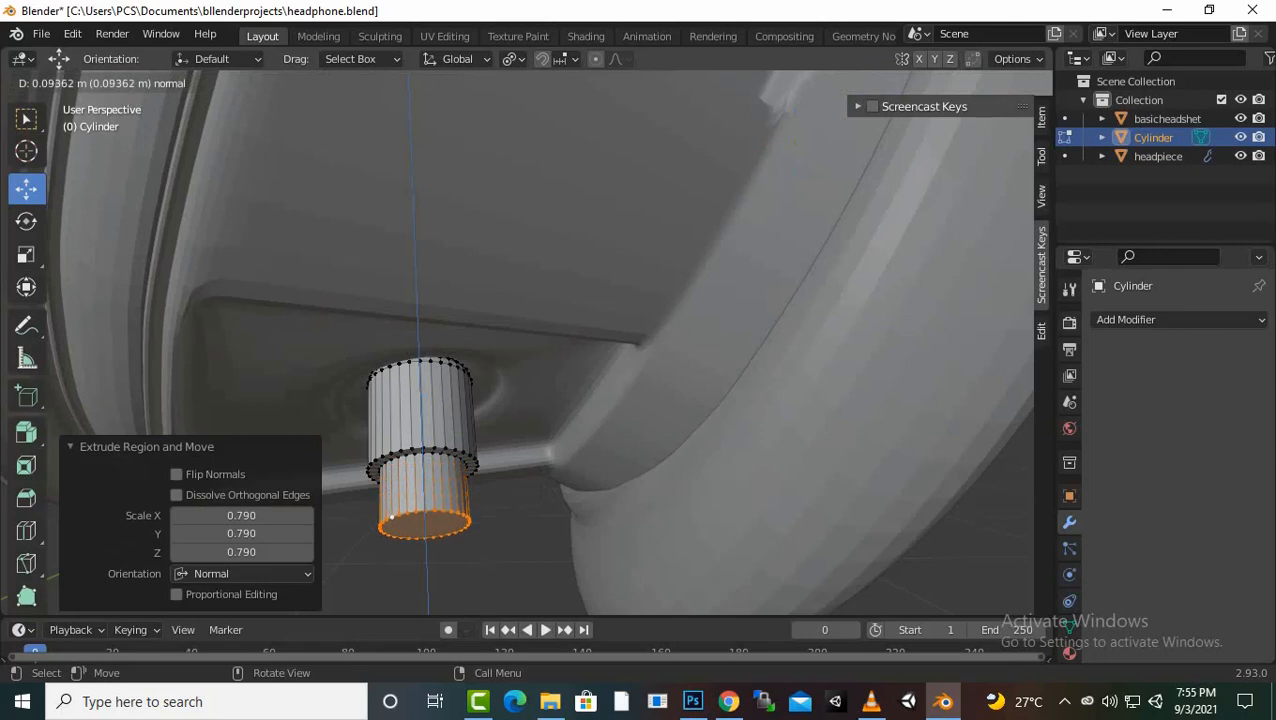
{"action": "left_click", "coordinate": [424, 530]}
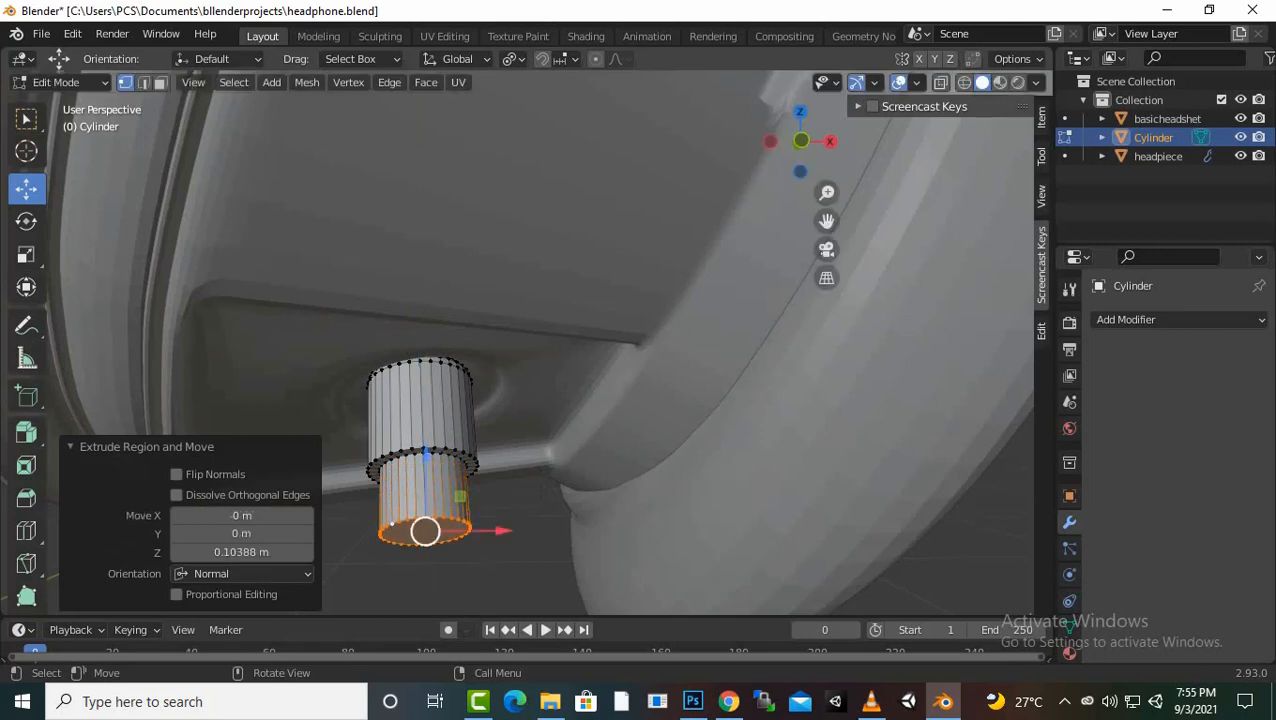
Taper the connector's lower section by scaling its bottom ring to 0.659, and add a Subdivision Surface modifier to the cylinder
{"action": "key", "text": "s"}
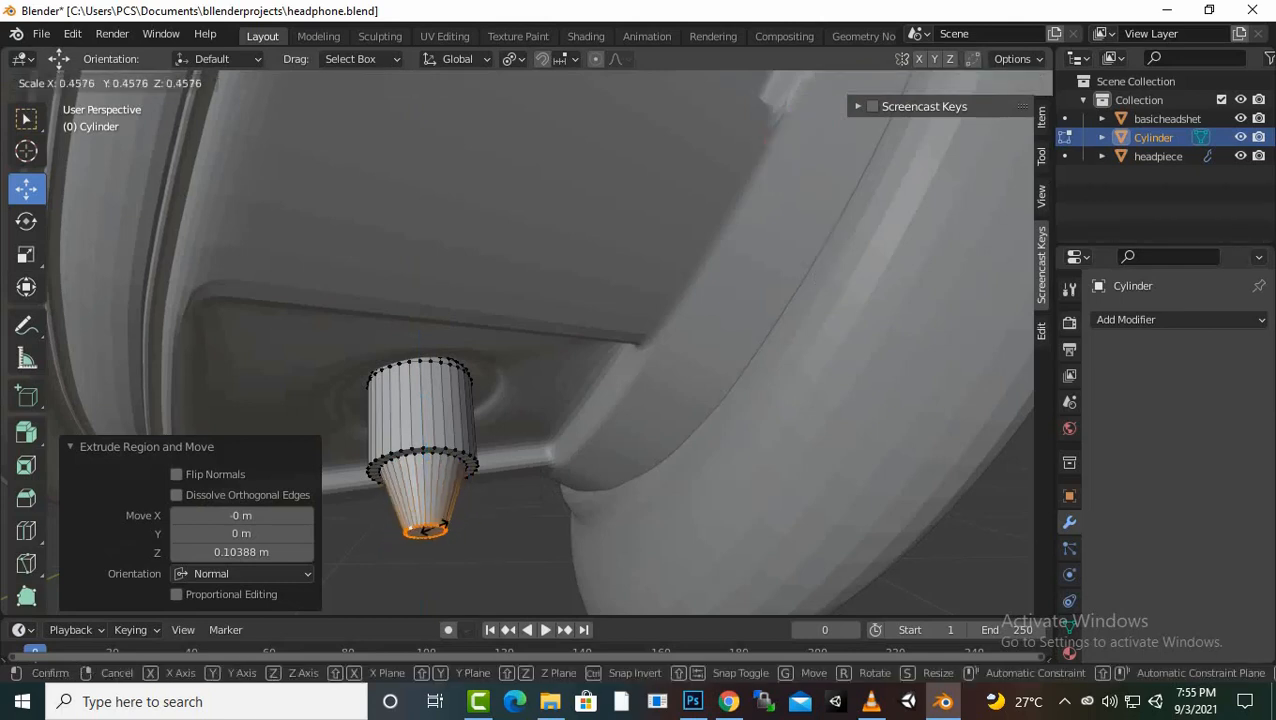
{"action": "left_click", "coordinate": [424, 530]}
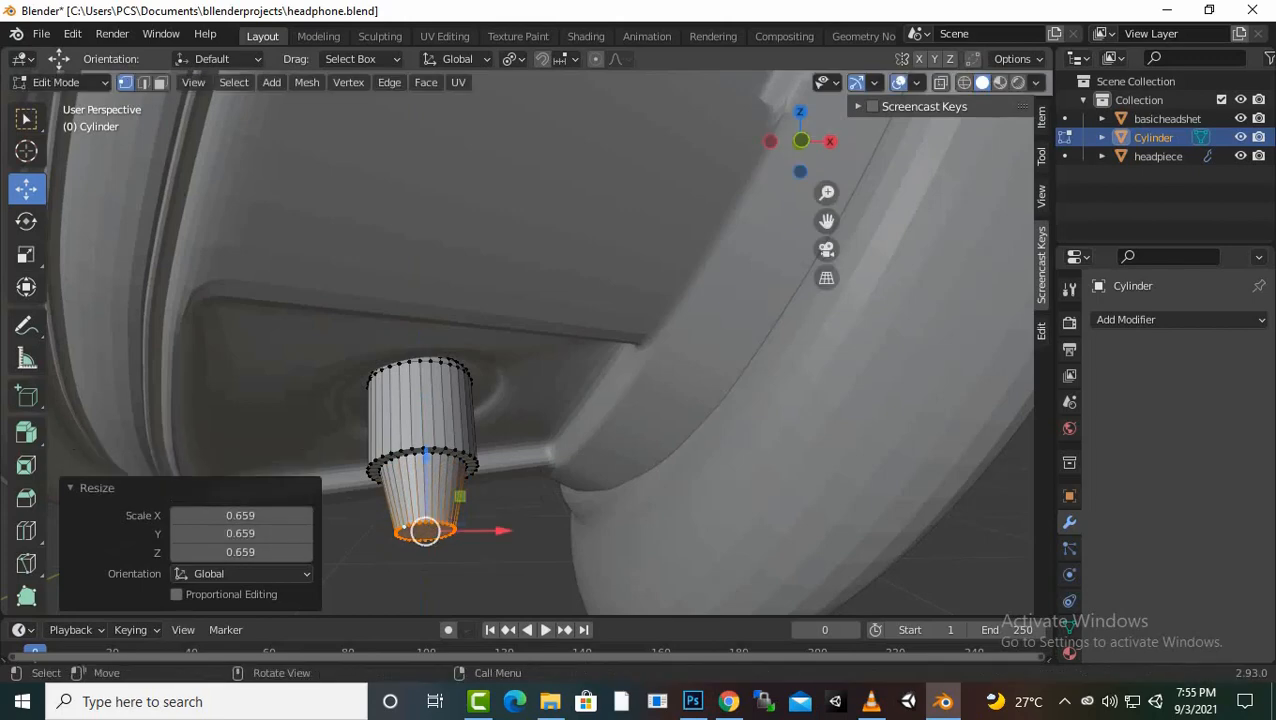
{"action": "left_click", "coordinate": [1126, 319]}
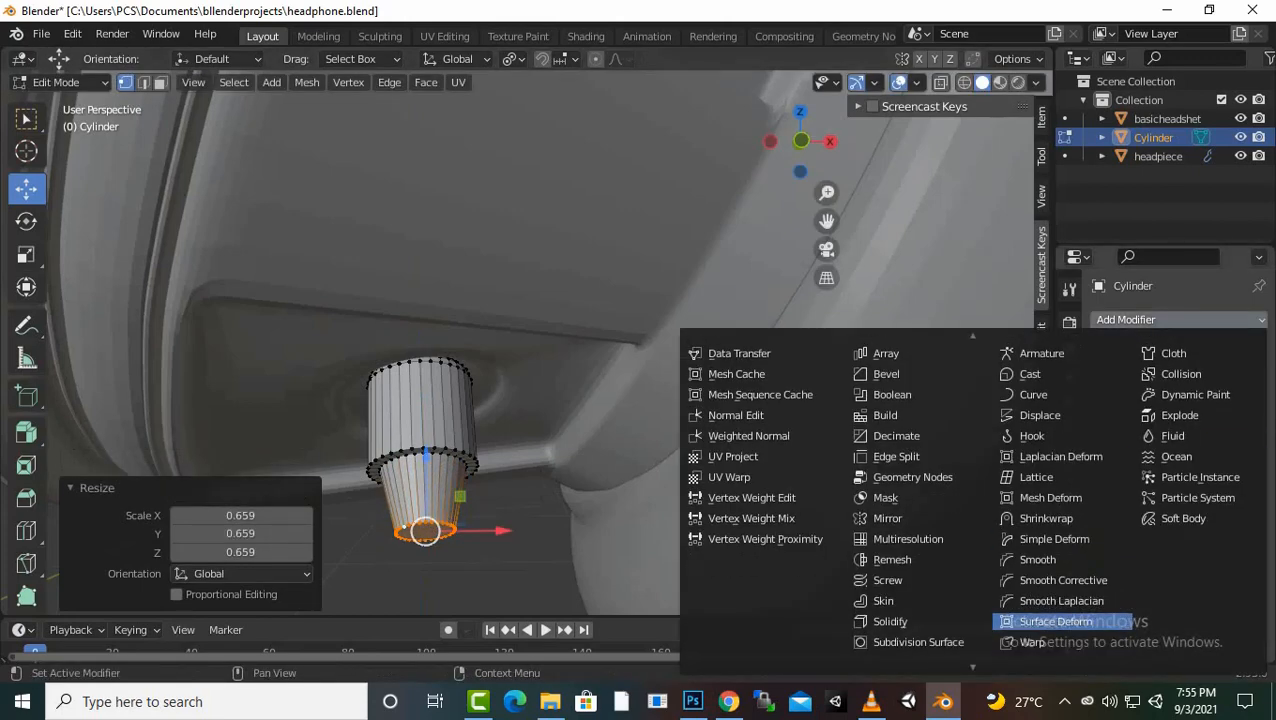
{"action": "left_click", "coordinate": [918, 641]}
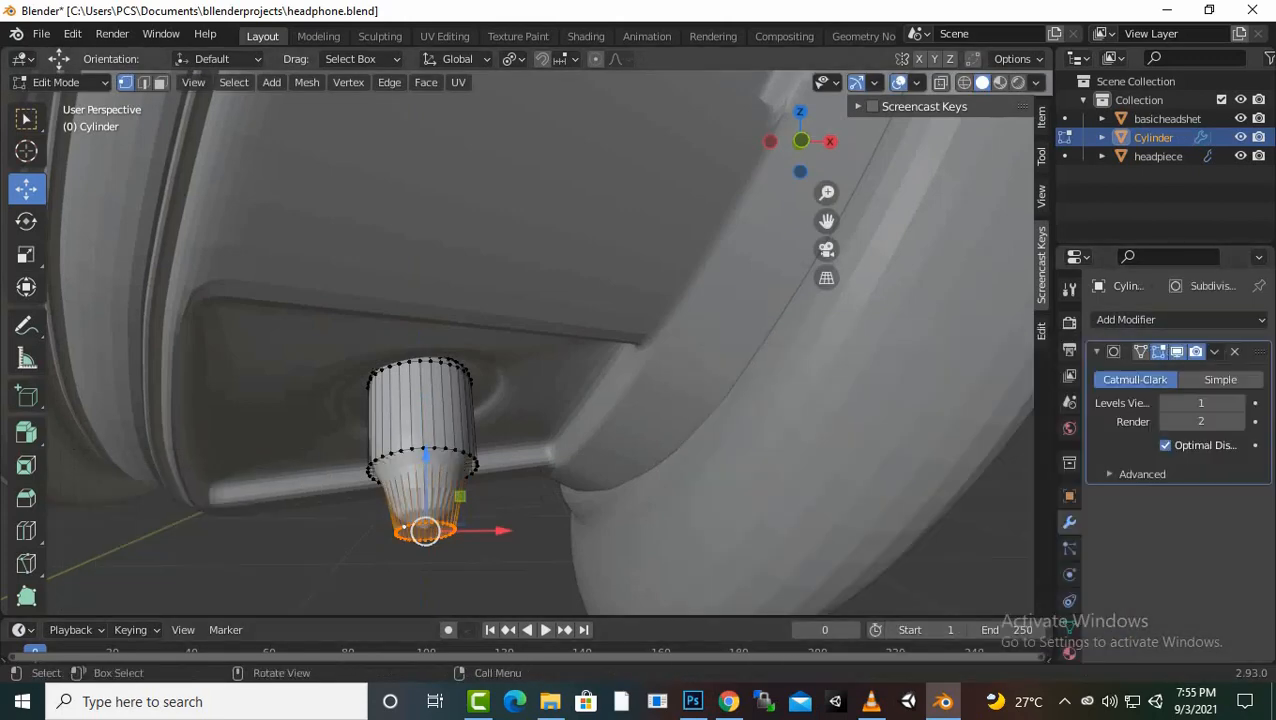
{"action": "key", "text": "Tab"}
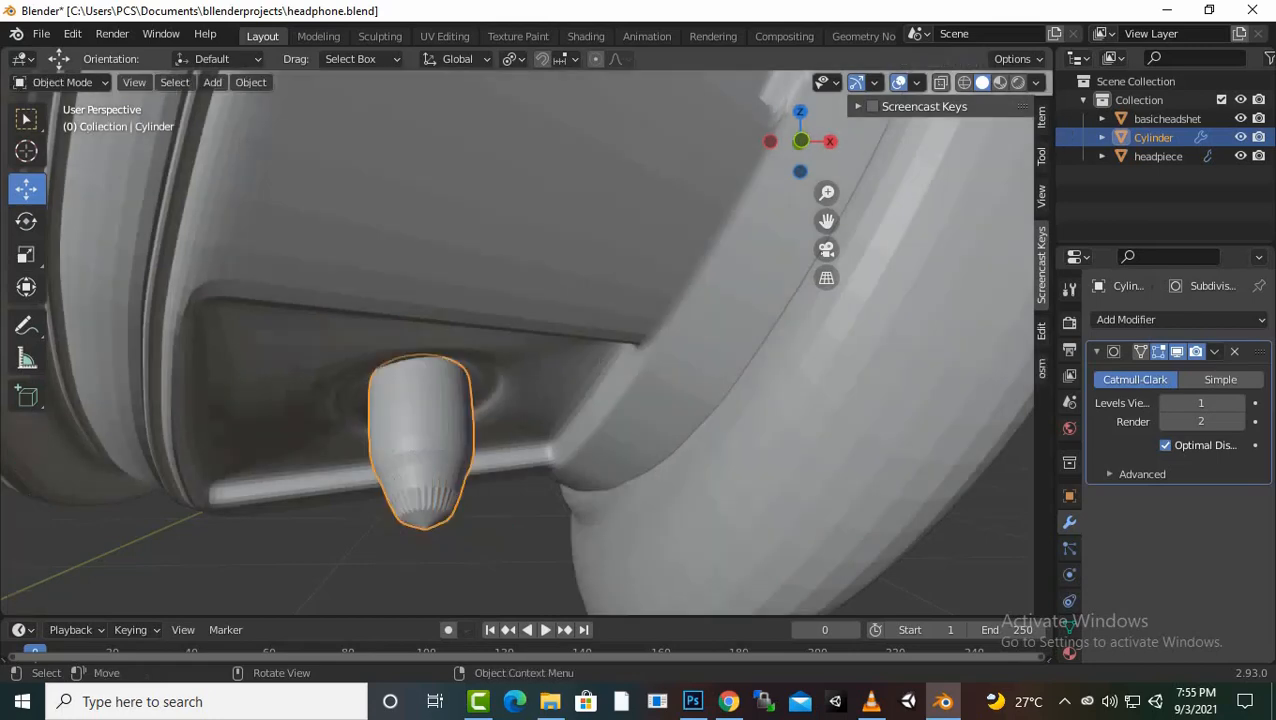
{"action": "middle_click_drag", "start_coordinate": [480, 400], "coordinate": [440, 412]}
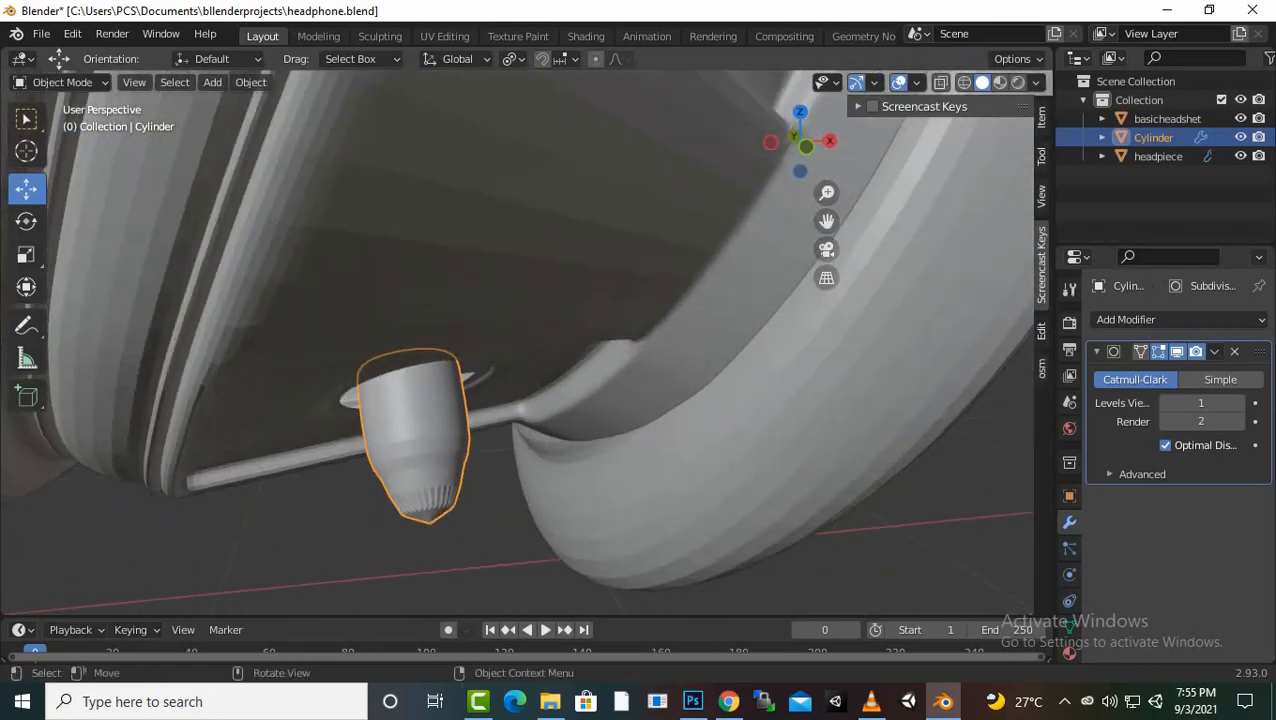
Sharpen the connector with single loop cuts just above the step (factor 0.776) and near the tapered end's bottom (factor -0.717)
{"action": "key", "text": "Tab"}
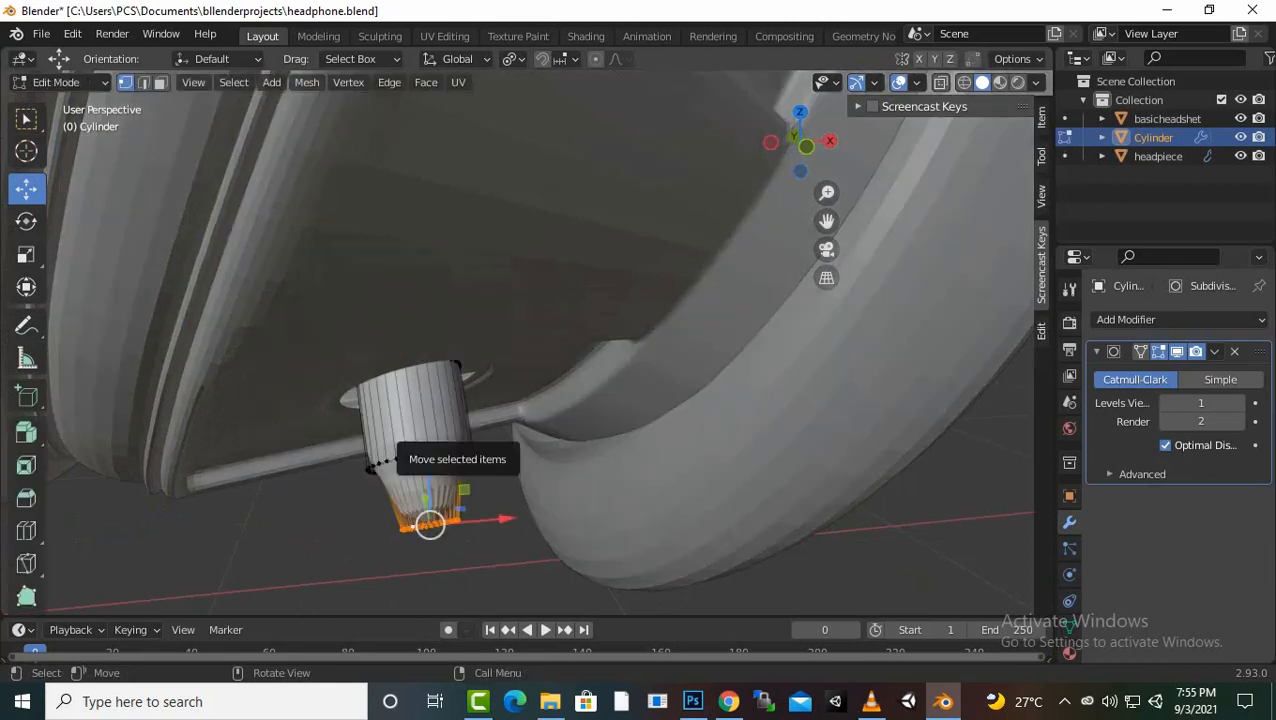
{"action": "key", "text": "ctrl+r"}
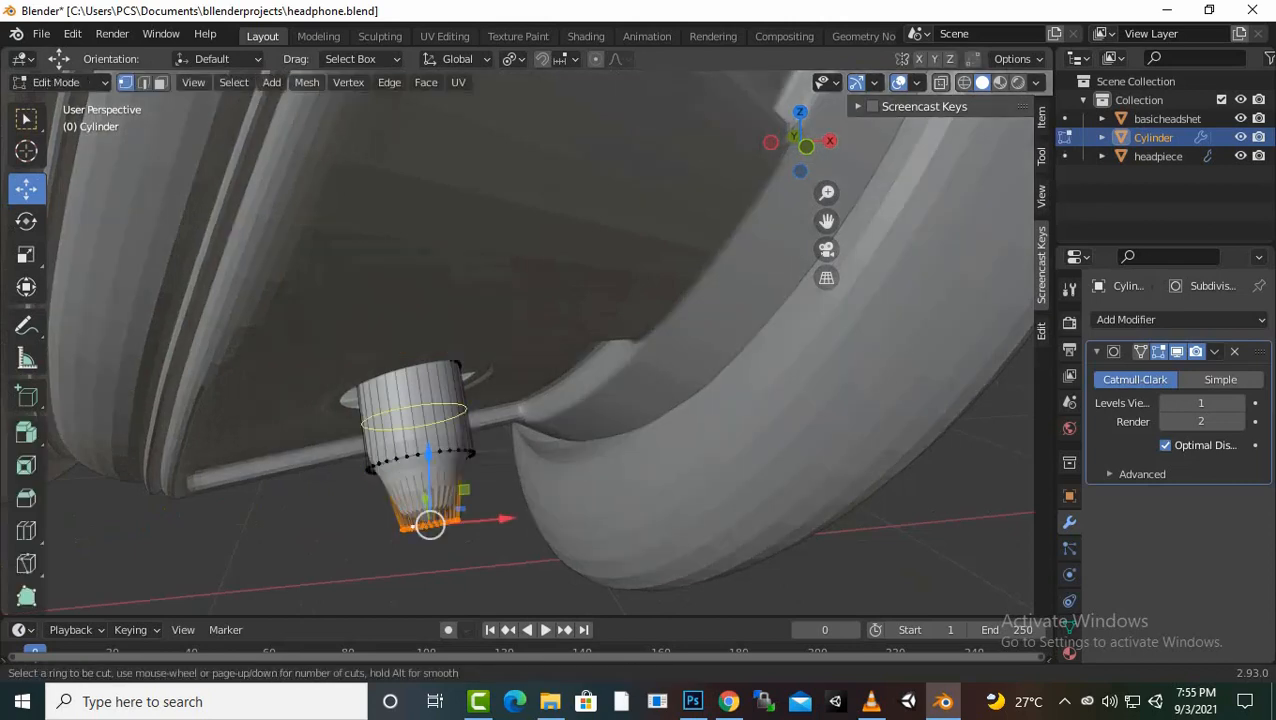
{"action": "left_click_drag", "start_coordinate": [430, 524], "coordinate": [420, 452]}
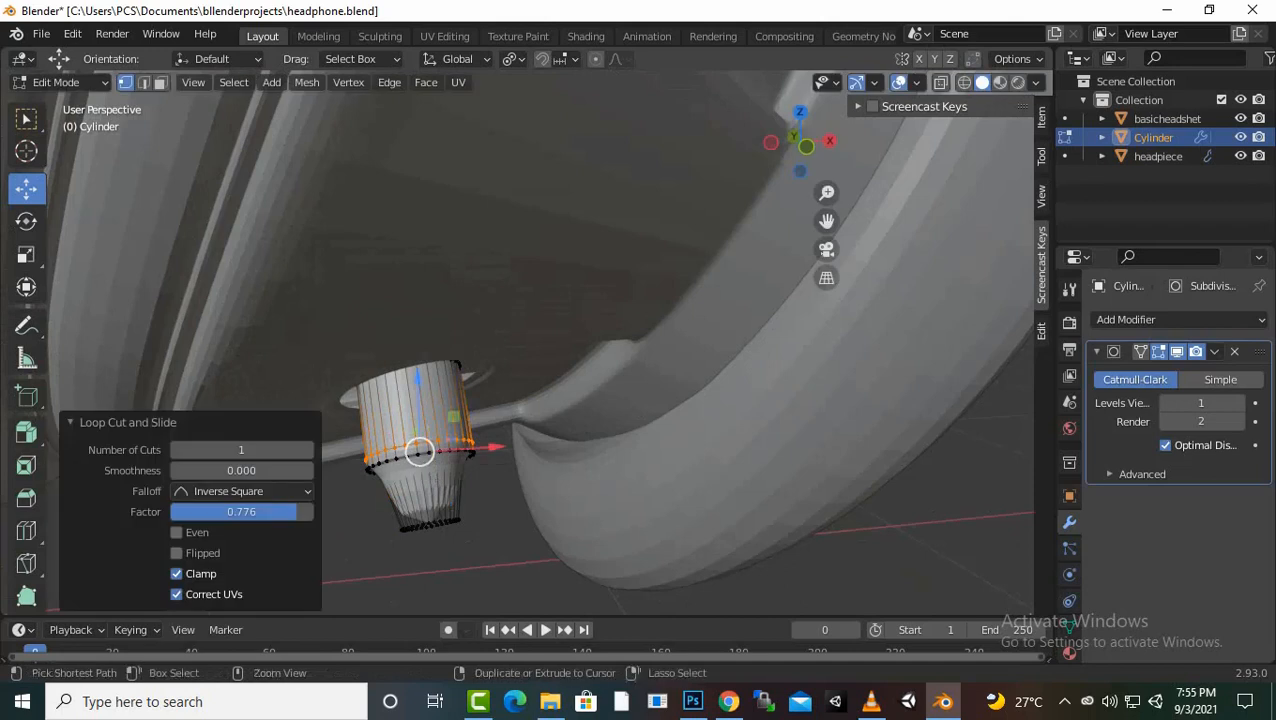
{"action": "key", "text": "ctrl+r"}
{"action": "left_click_drag", "start_coordinate": [420, 452], "coordinate": [429, 515]}
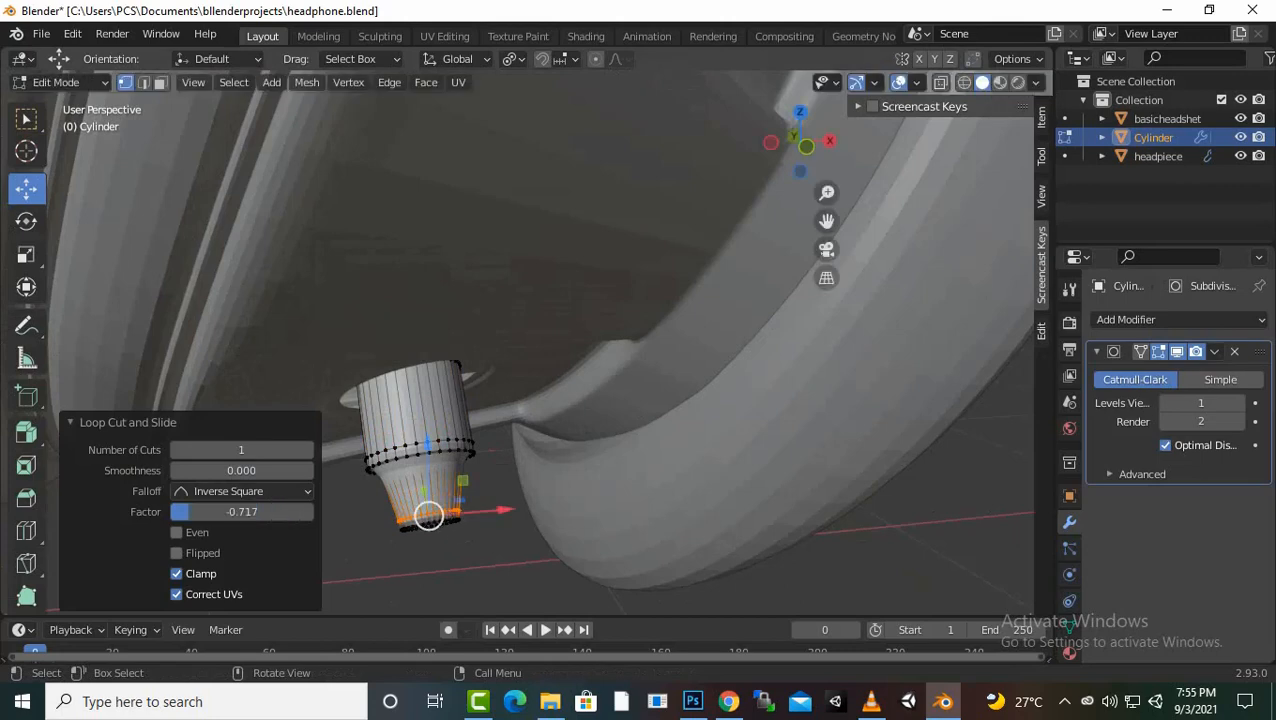
{"action": "key", "text": "alt+a"}
{"action": "key", "text": "Tab"}
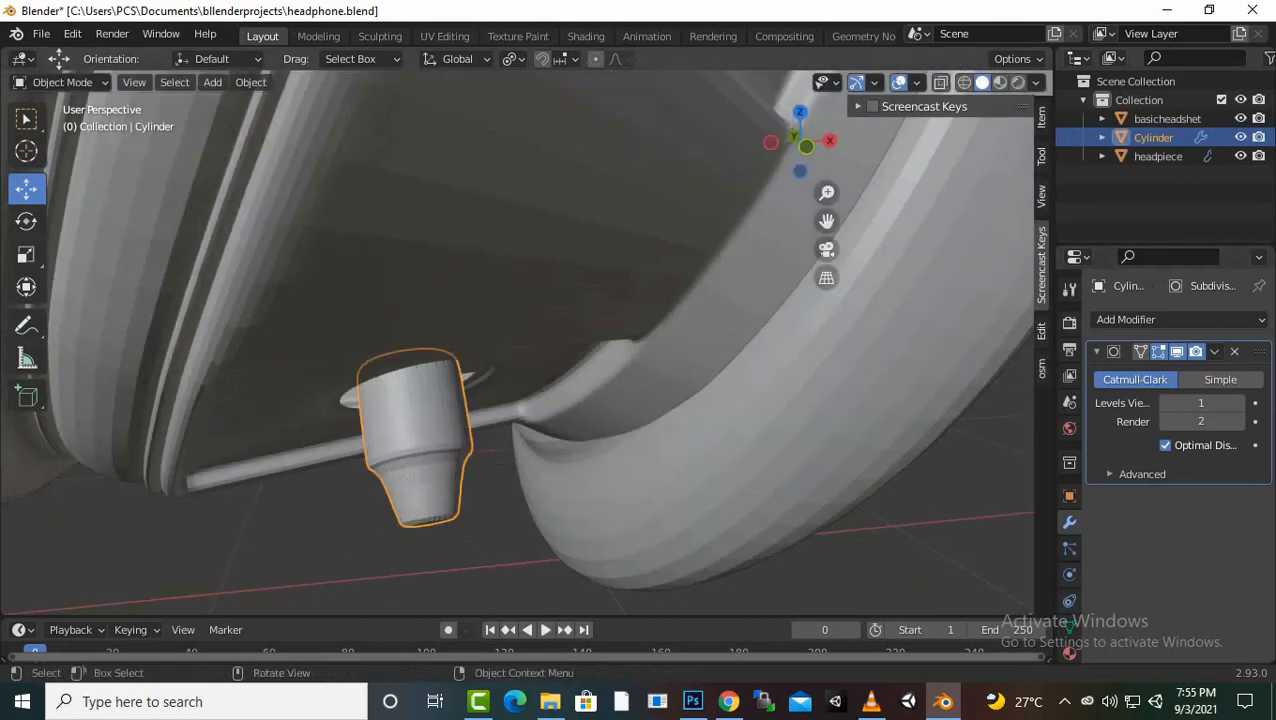
Rename the Cylinder object to topplug
{"action": "middle_click_drag", "start_coordinate": [520, 340], "coordinate": [570, 328]}
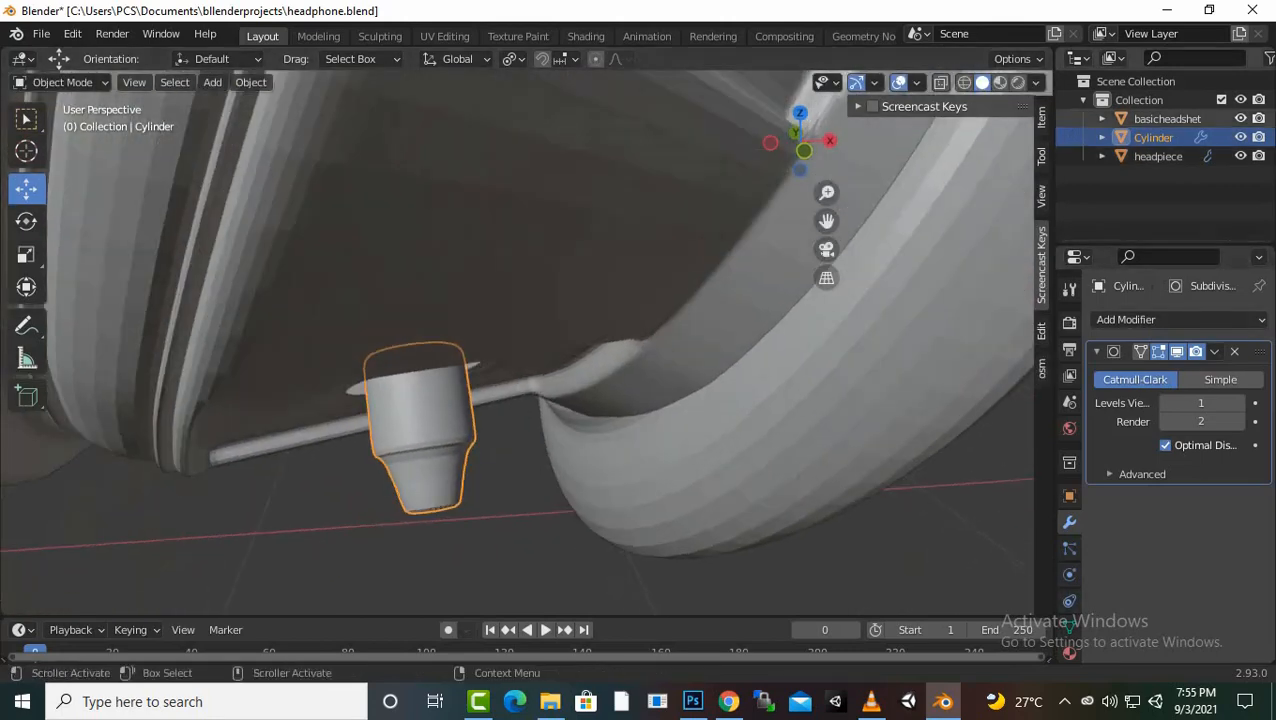
{"action": "double_click", "coordinate": [1160, 137]}
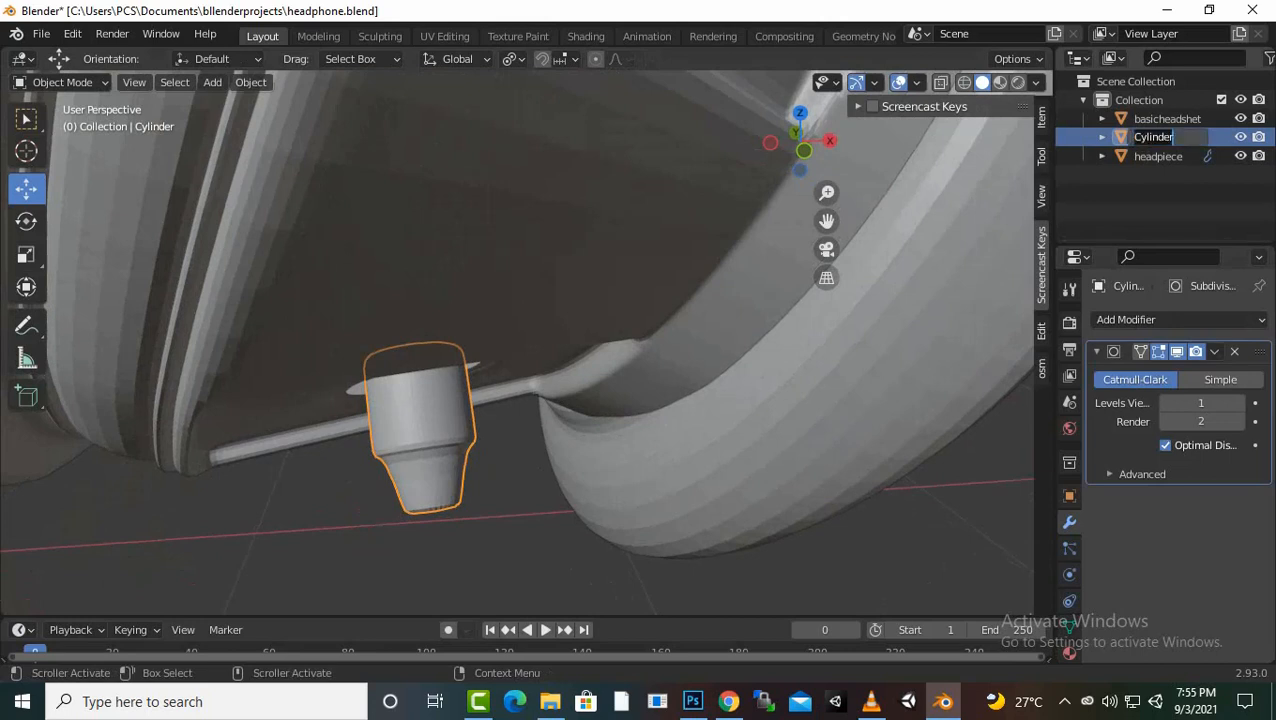
{"action": "type", "text": "topplug"}
{"action": "key", "text": "Return"}
Add a Bezier curve with a 1 m radius at the world origin
{"action": "mouse_move", "coordinate": [540, 330]}
{"action": "middle_mouse_down"}
{"action": "mouse_move", "coordinate": [580, 322]}
{"action": "mouse_move", "coordinate": [545, 345]}
{"action": "middle_mouse_up"}
{"action": "scroll", "coordinate": [530, 343], "scroll_direction": "down", "scroll_amount": 3}
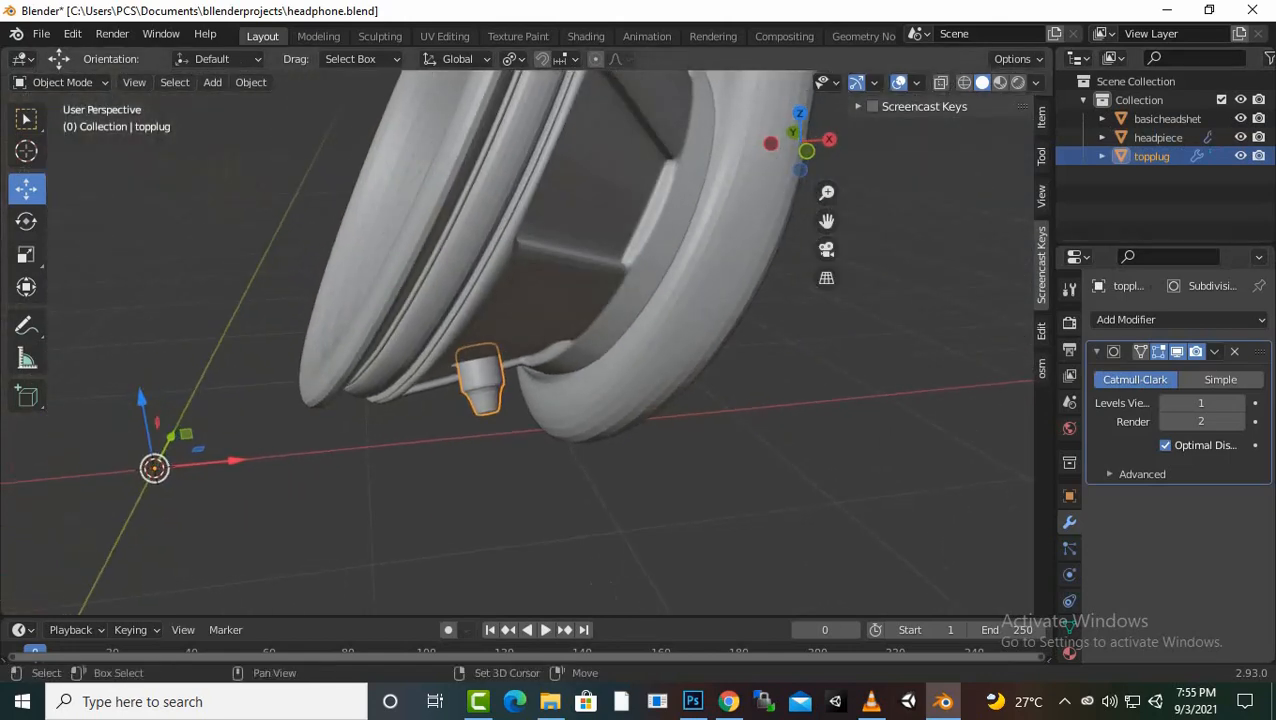
{"action": "key", "text": "shift+a"}
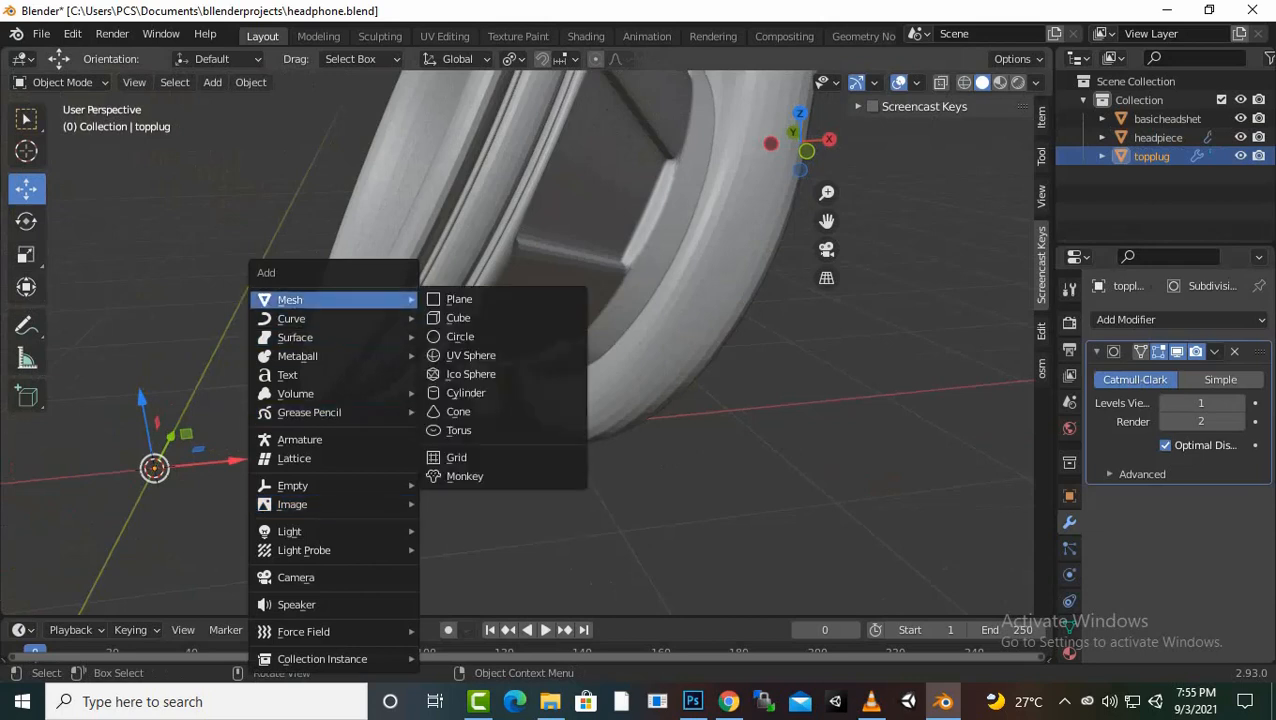
{"action": "mouse_move", "coordinate": [320, 318]}
{"action": "left_click", "coordinate": [460, 317]}
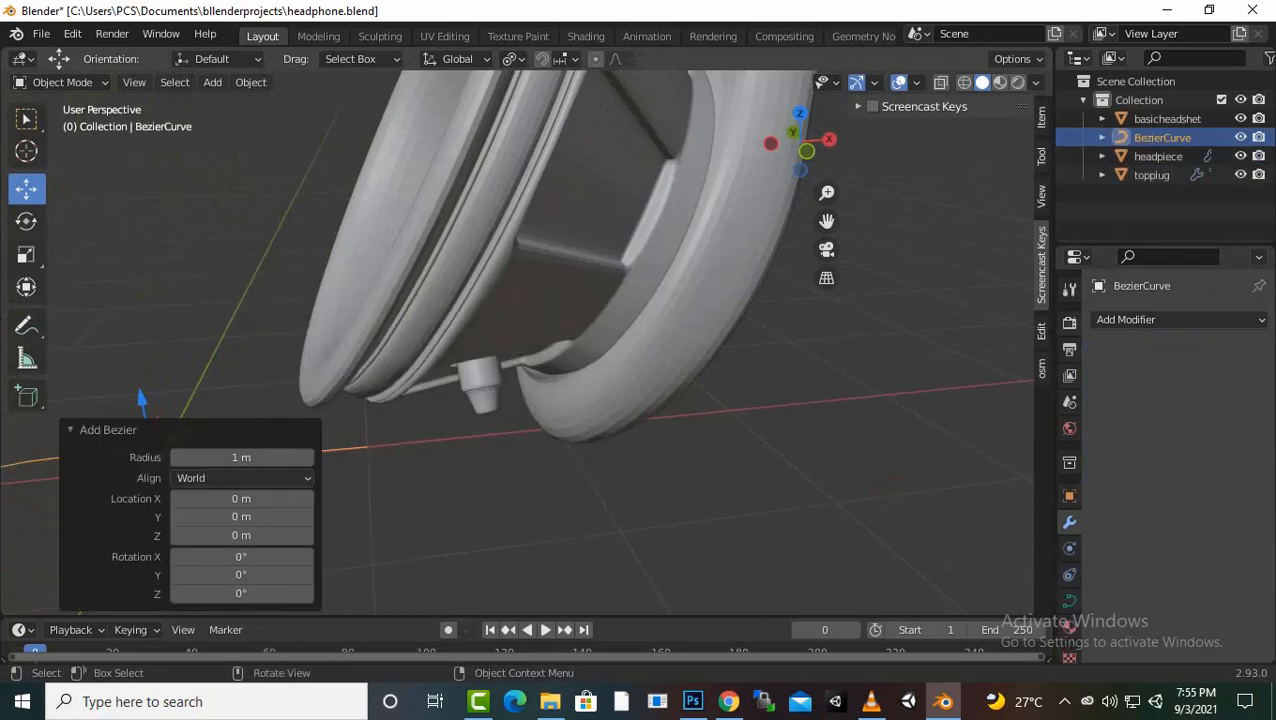
{"action": "left_click", "coordinate": [100, 430]}
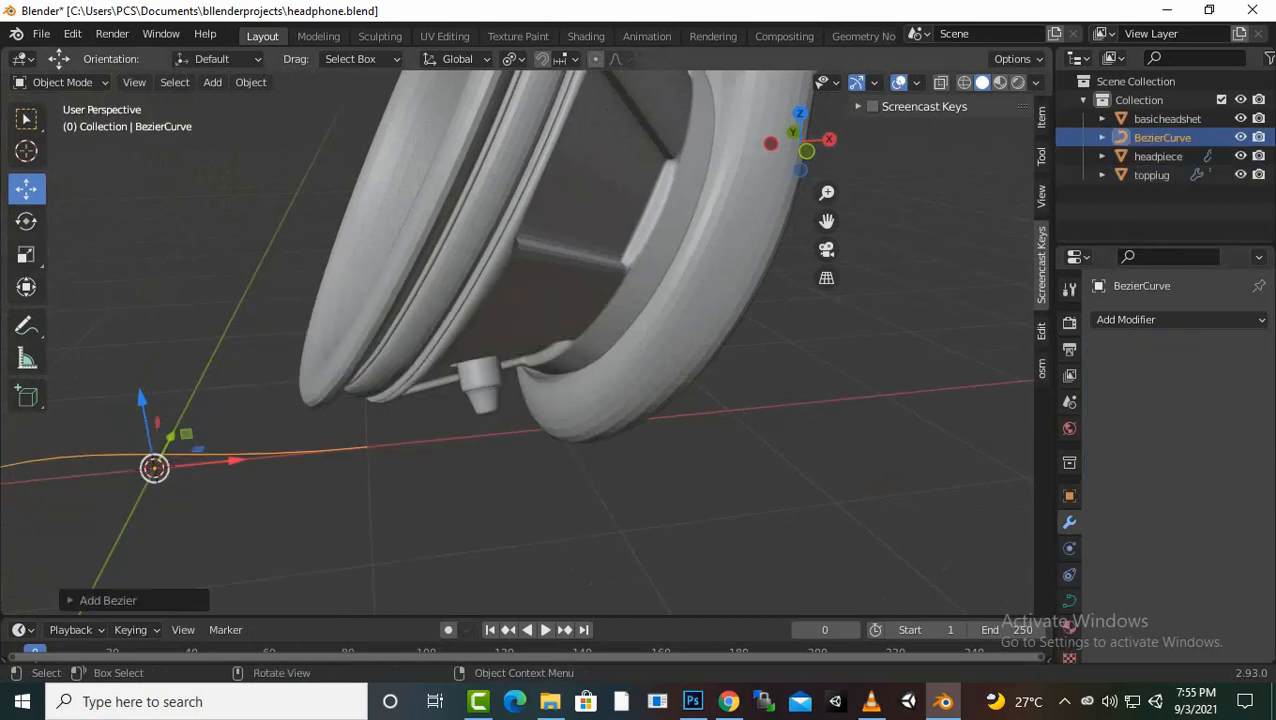
Set the transform pivot to Median Point and rotate all of the Bezier curve's control points 90° around global Z
{"action": "scroll", "coordinate": [518, 345], "scroll_direction": "down", "scroll_amount": 3}
{"action": "middle_click_drag", "start_coordinate": [500, 360], "coordinate": [678, 338]}
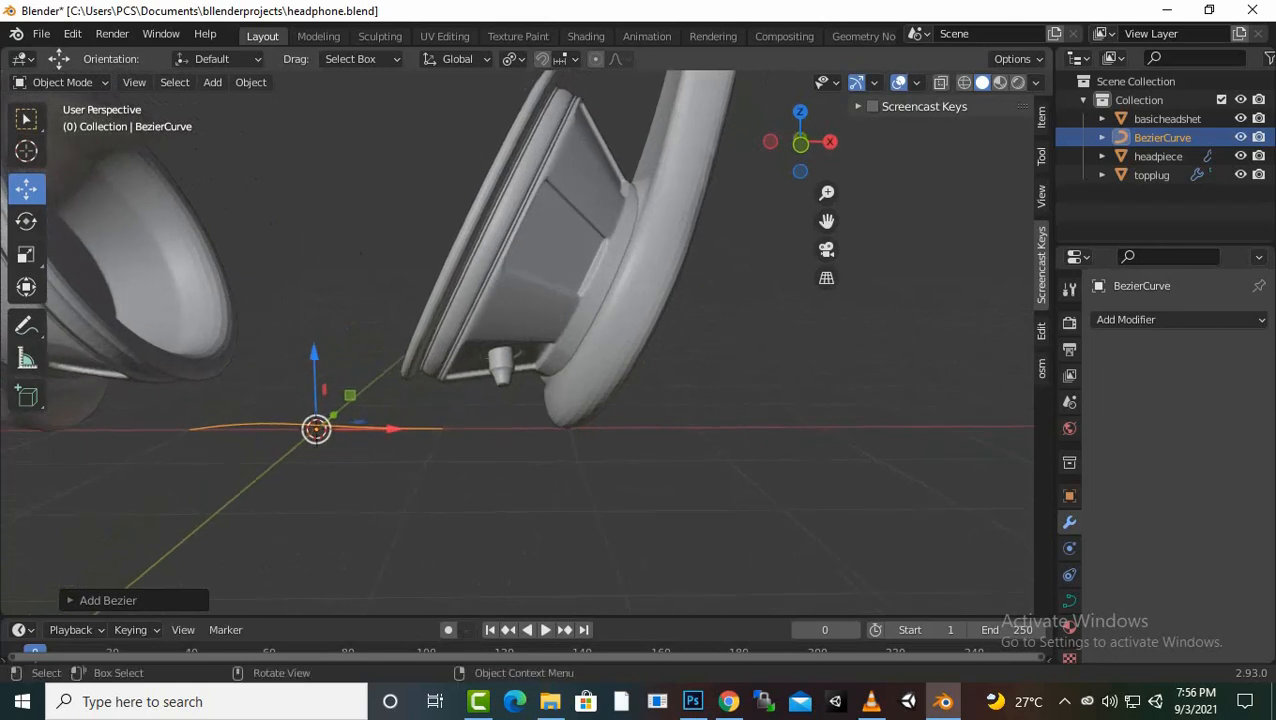
{"action": "key", "text": "Tab"}
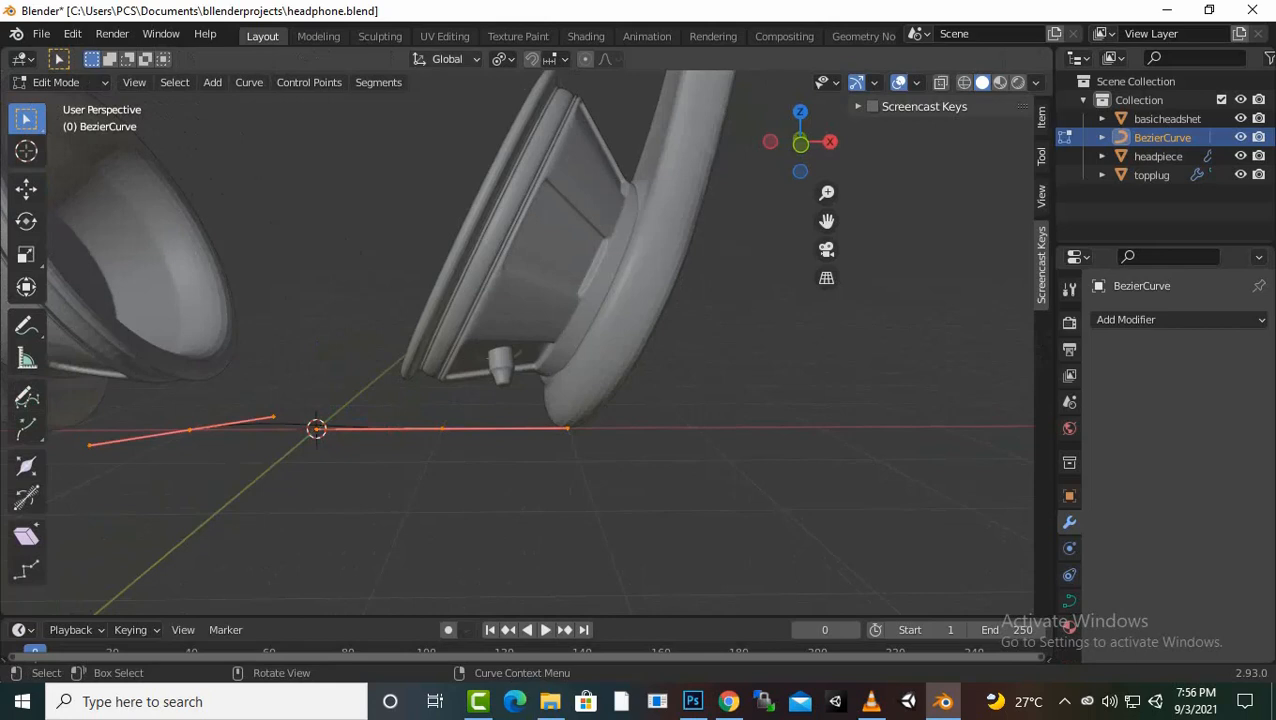
{"action": "left_click", "coordinate": [447, 59]}
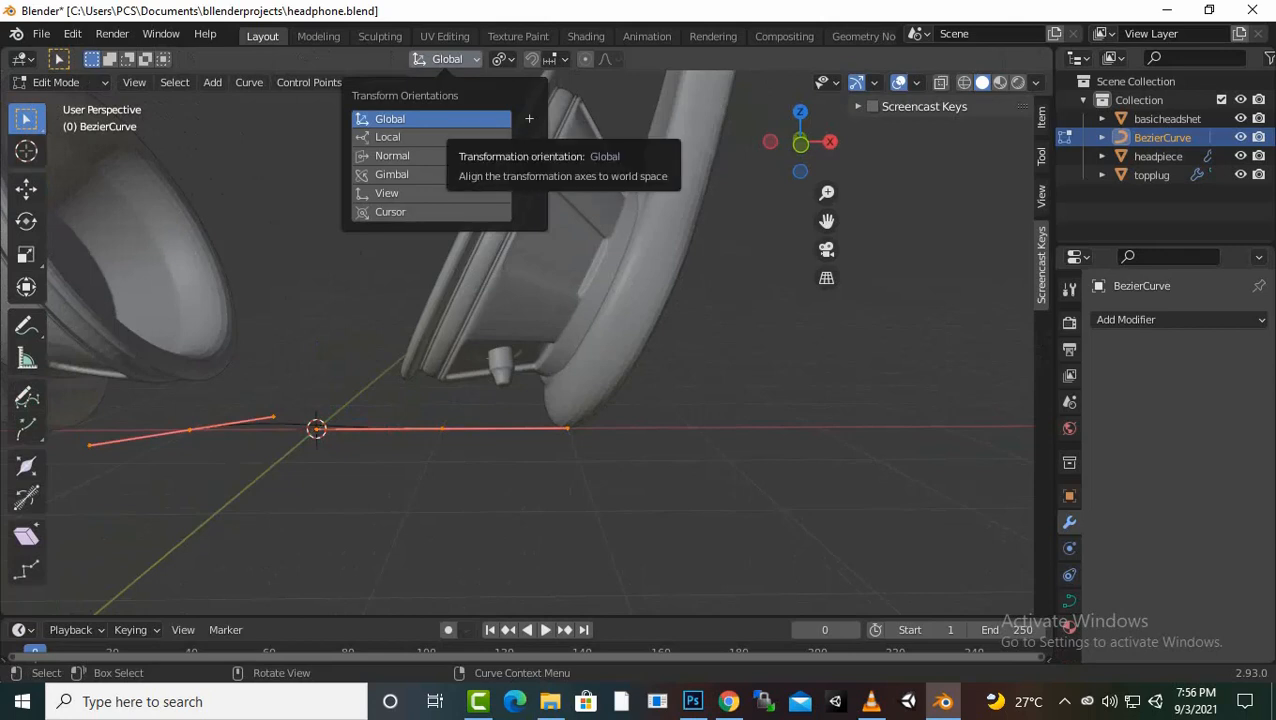
{"action": "left_click", "coordinate": [502, 59]}
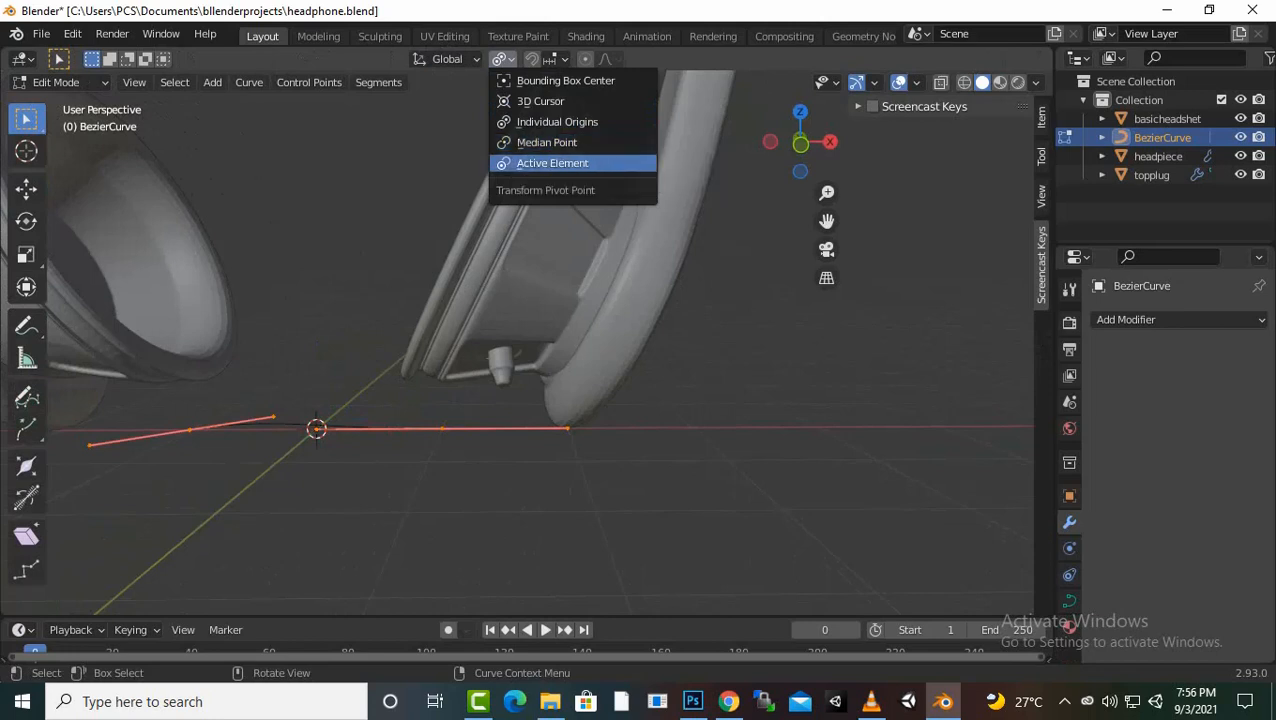
{"action": "left_click", "coordinate": [534, 143]}
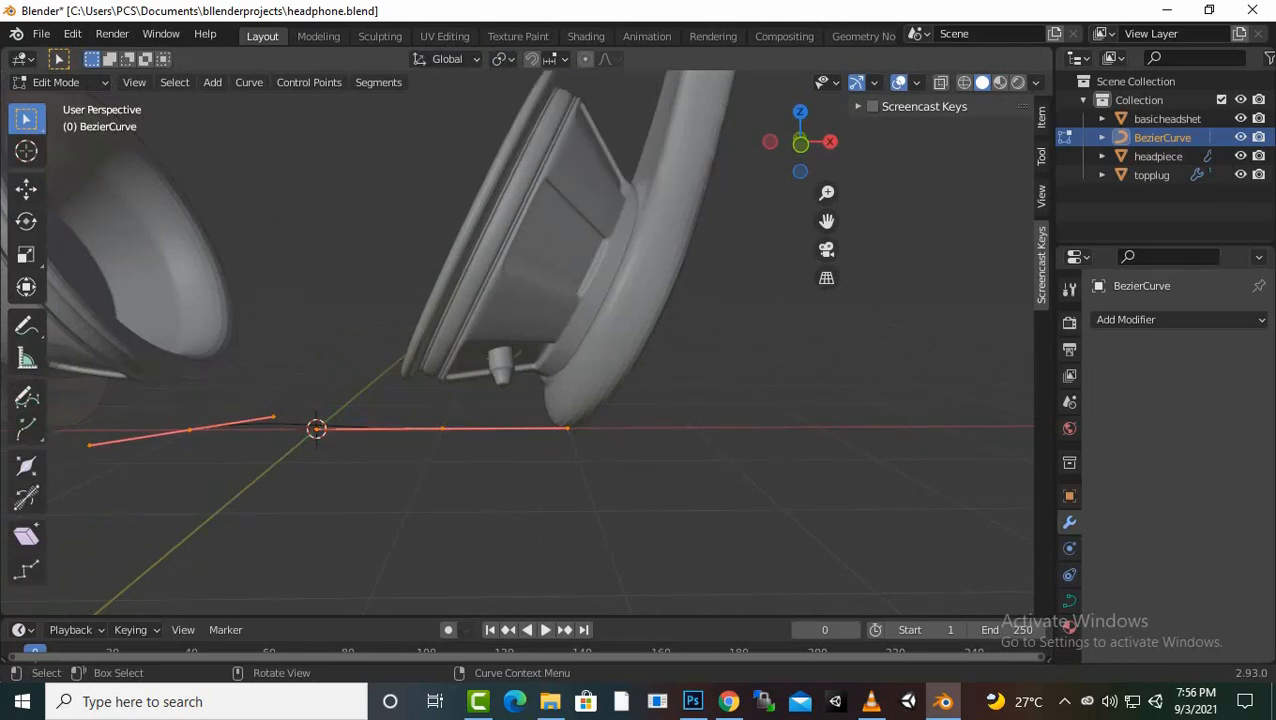
{"action": "key", "text": "r"}
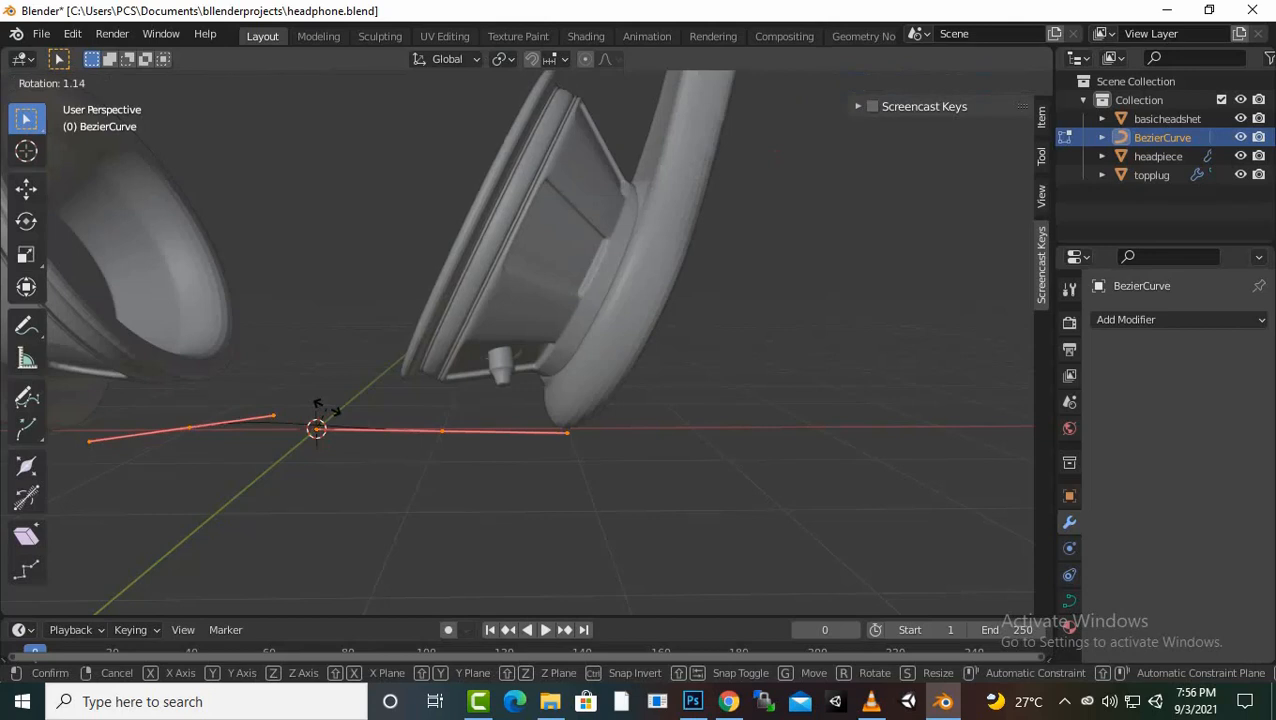
{"action": "type", "text": "z"}
{"action": "type", "text": "90"}
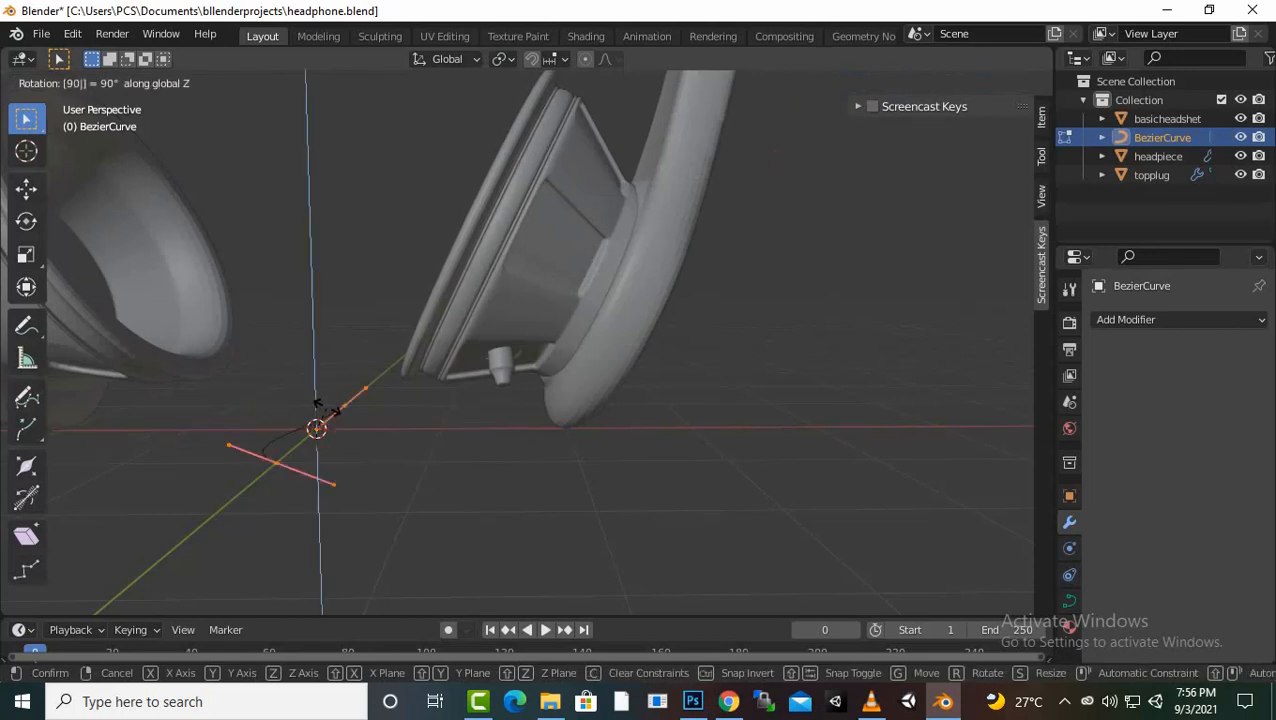
{"action": "key", "text": "Return"}
Rotate all of the curve's control points 90° around global X to stand the curve upright
{"action": "middle_click_drag", "start_coordinate": [318, 404], "coordinate": [528, 314]}
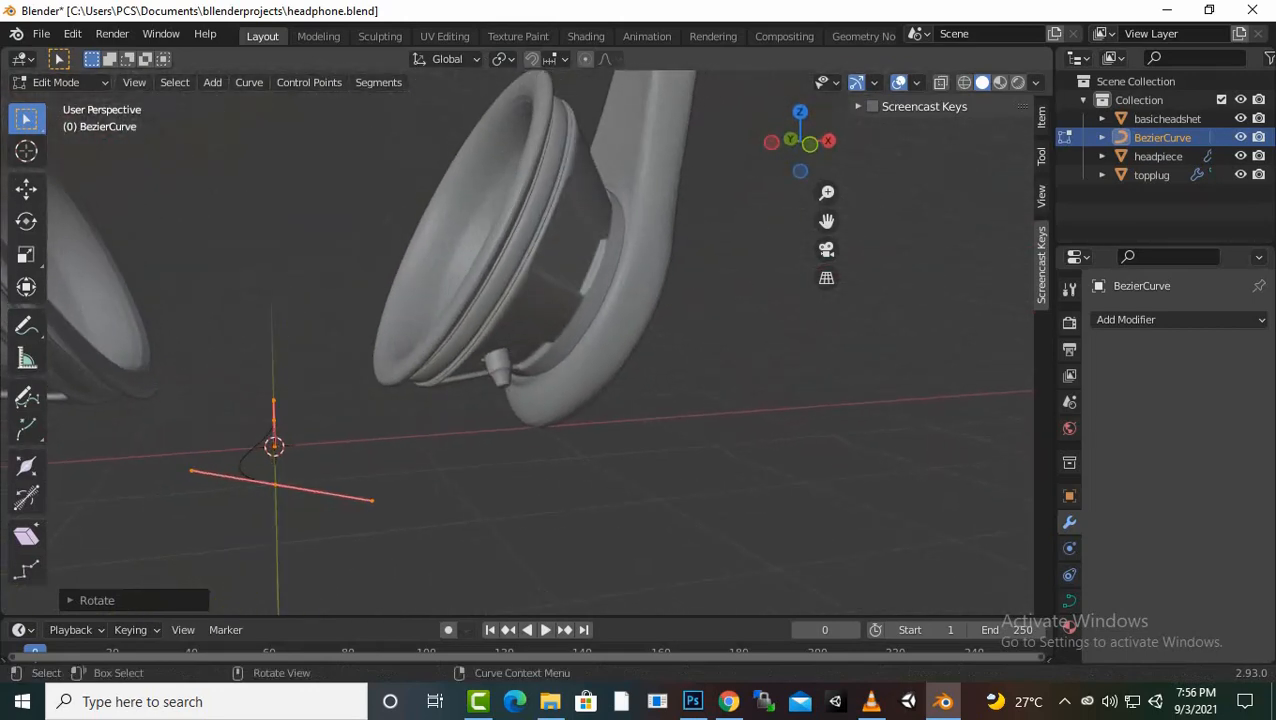
{"action": "key", "text": "r"}
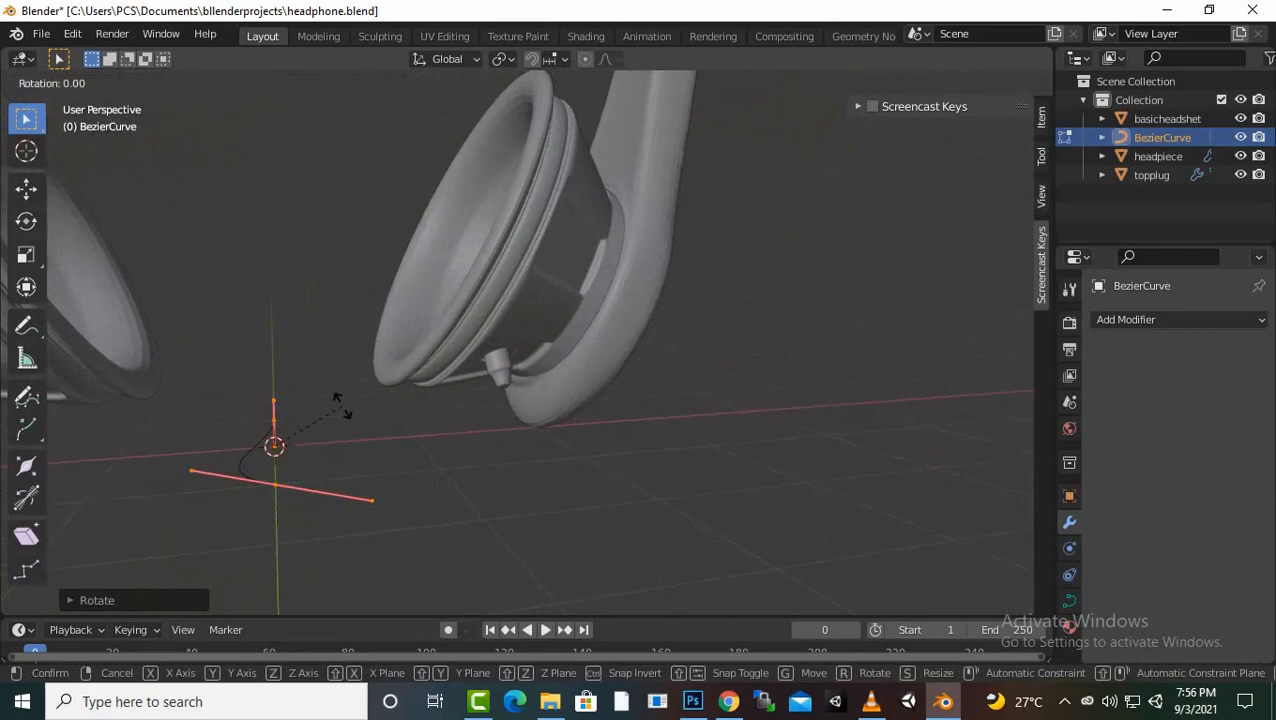
{"action": "type", "text": "x"}
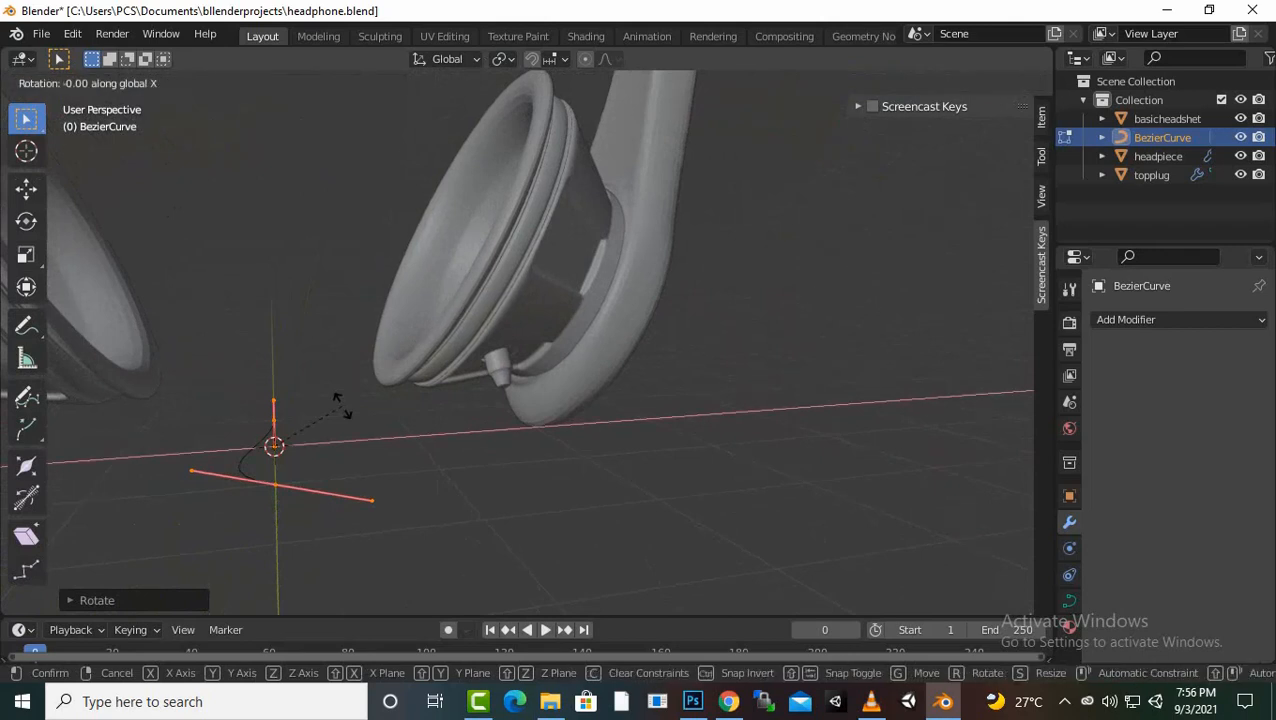
{"action": "type", "text": "90"}
{"action": "key", "text": "Return"}
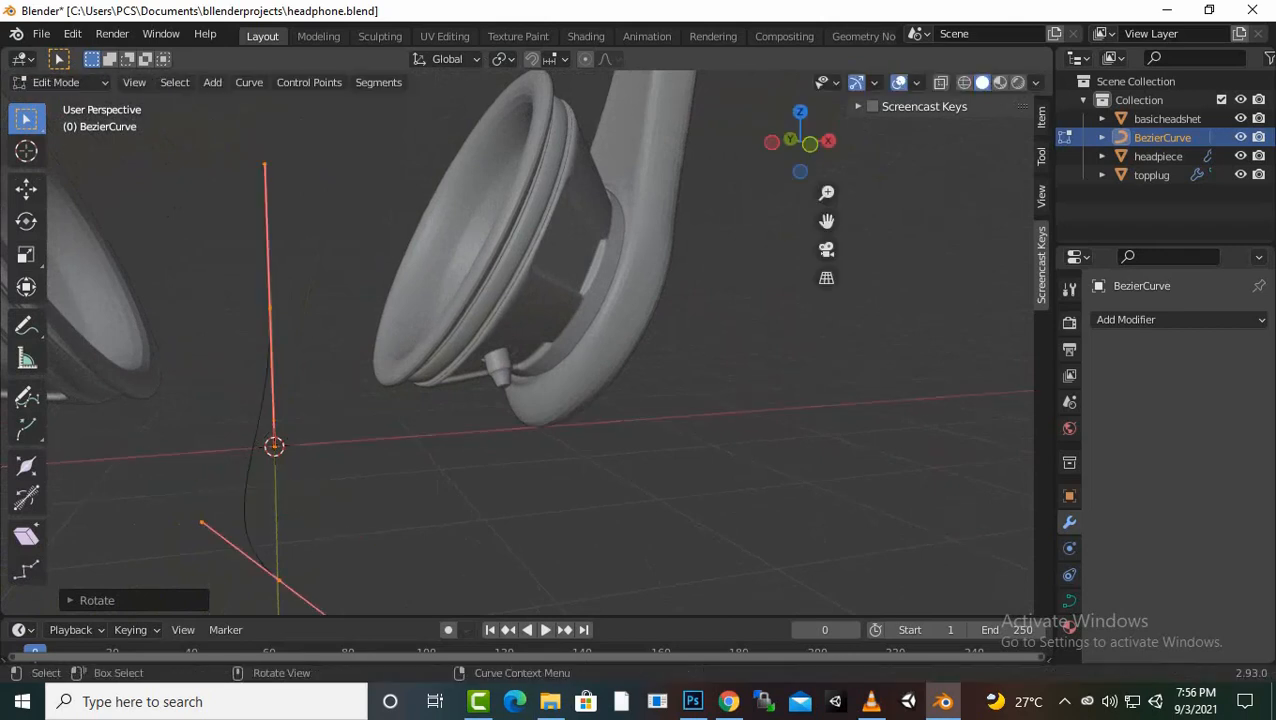
Straighten the curve by rotating its lower control point in front view until the handles are vertical
{"action": "middle_click_drag", "start_coordinate": [560, 380], "coordinate": [552, 333]}
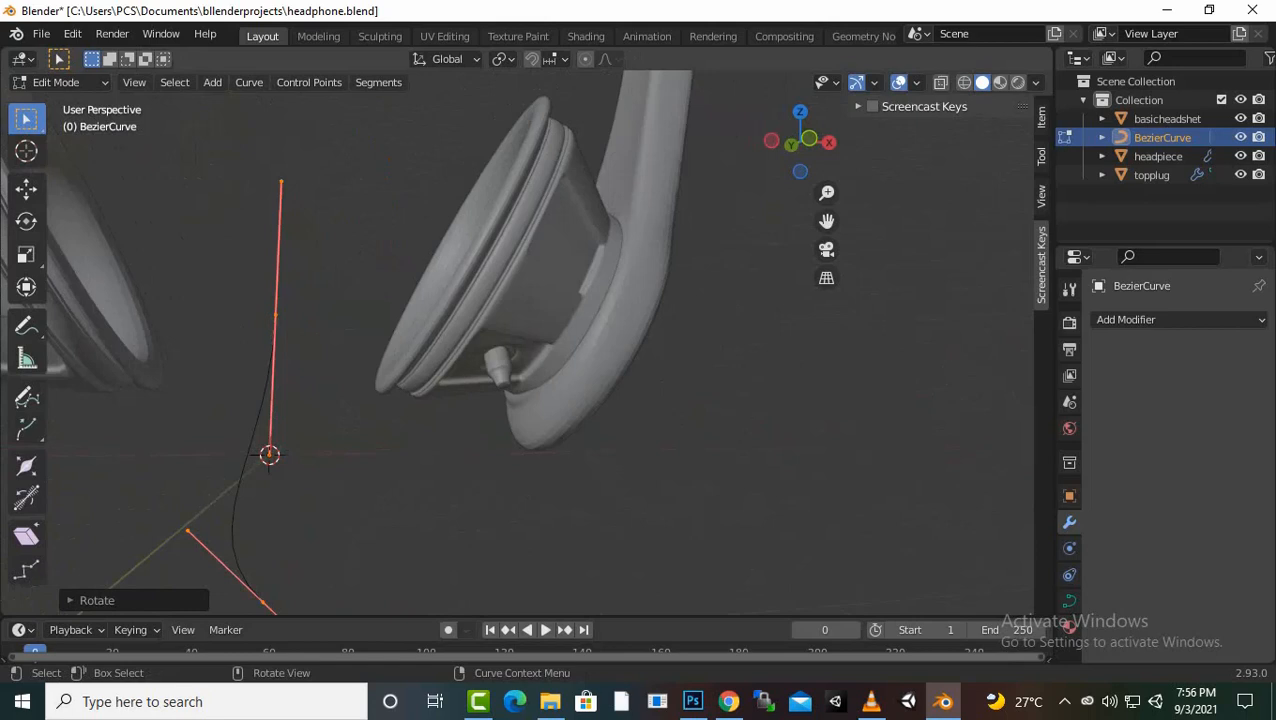
{"action": "key", "text": "KP_1"}
{"action": "scroll", "coordinate": [517, 342], "scroll_direction": "down", "scroll_amount": 1}
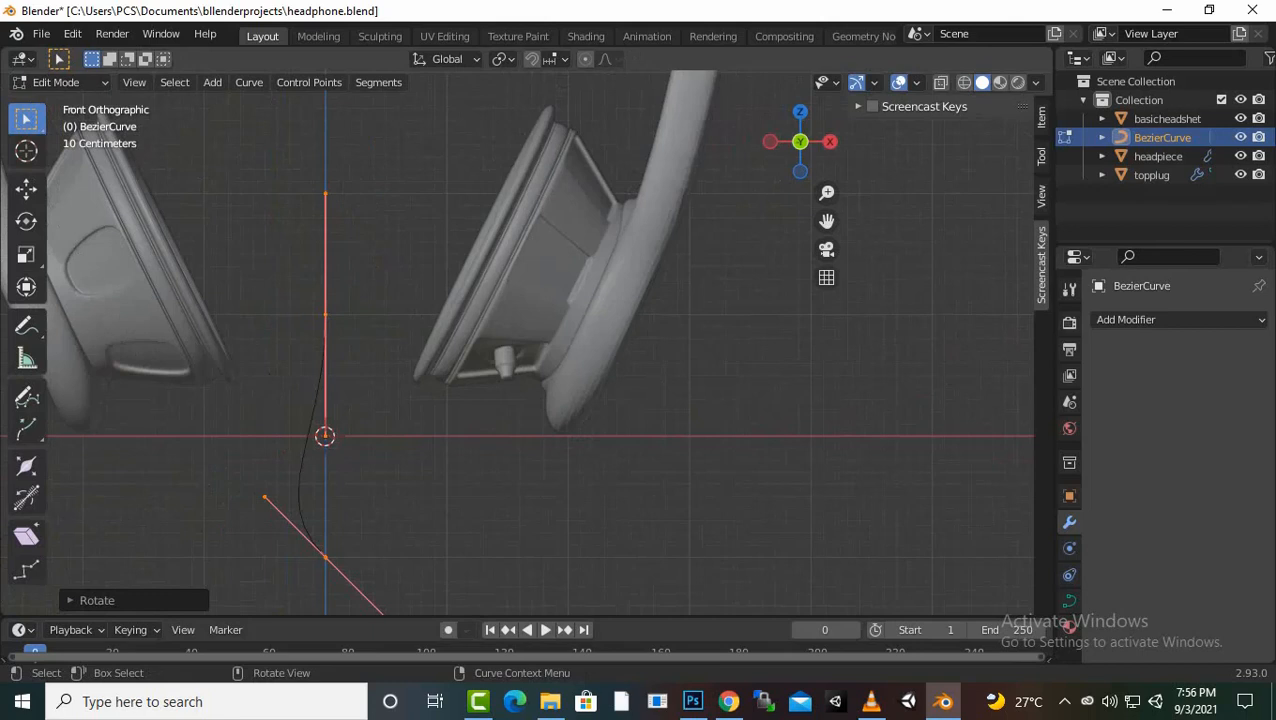
{"action": "left_click_drag", "start_coordinate": [292, 526], "coordinate": [380, 580]}
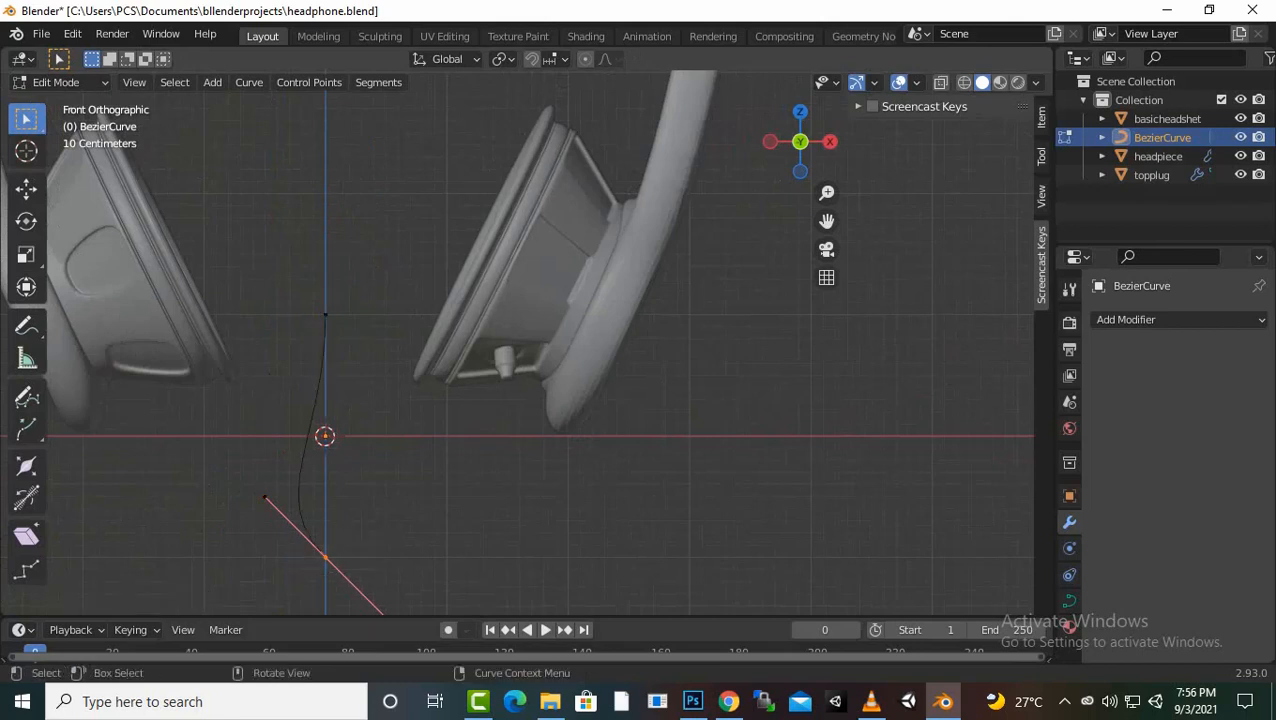
{"action": "key", "text": "r"}
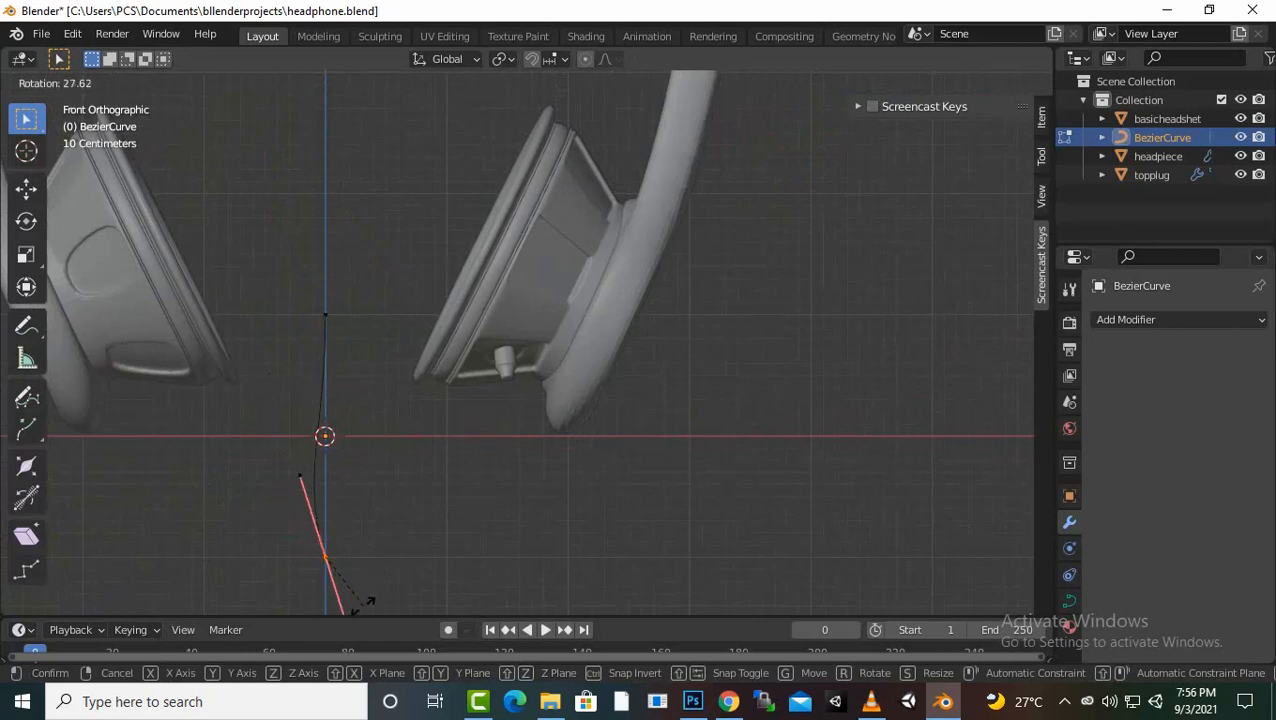
{"action": "left_click", "coordinate": [348, 80]}
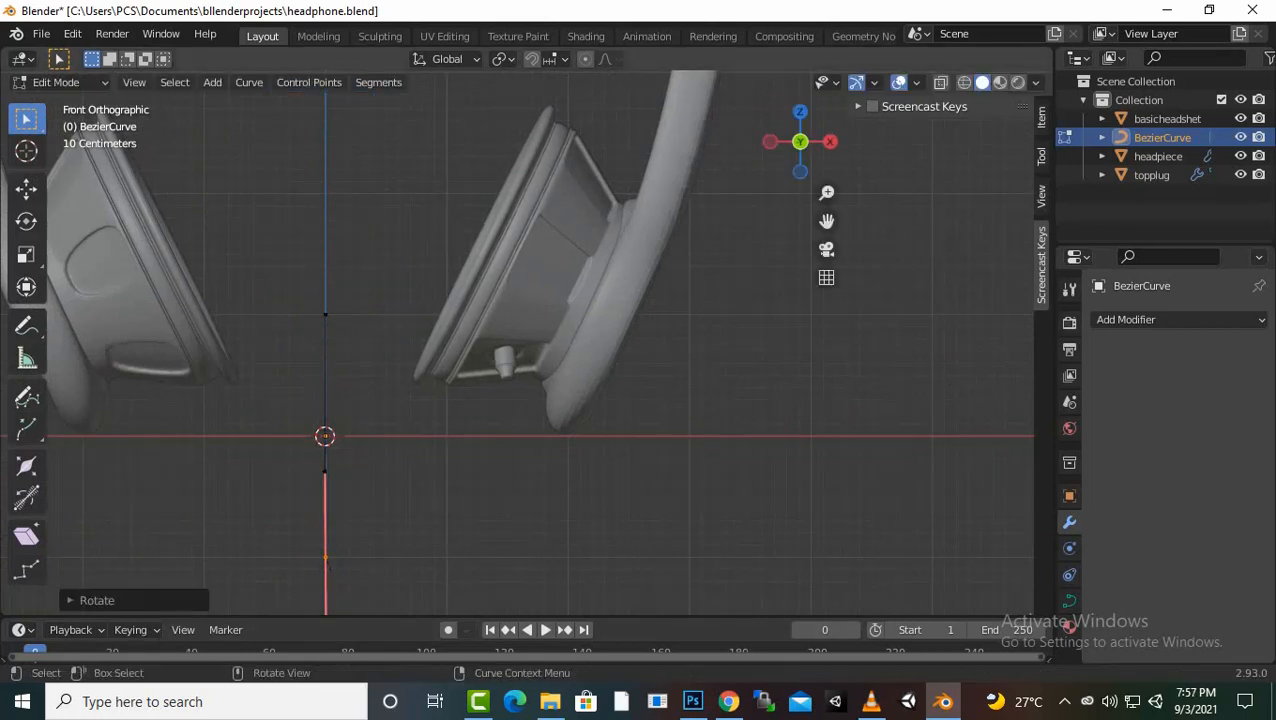
Move the curve's lower control point up along global Z to the world origin
{"action": "left_click_drag", "start_coordinate": [360, 253], "coordinate": [317, 324]}
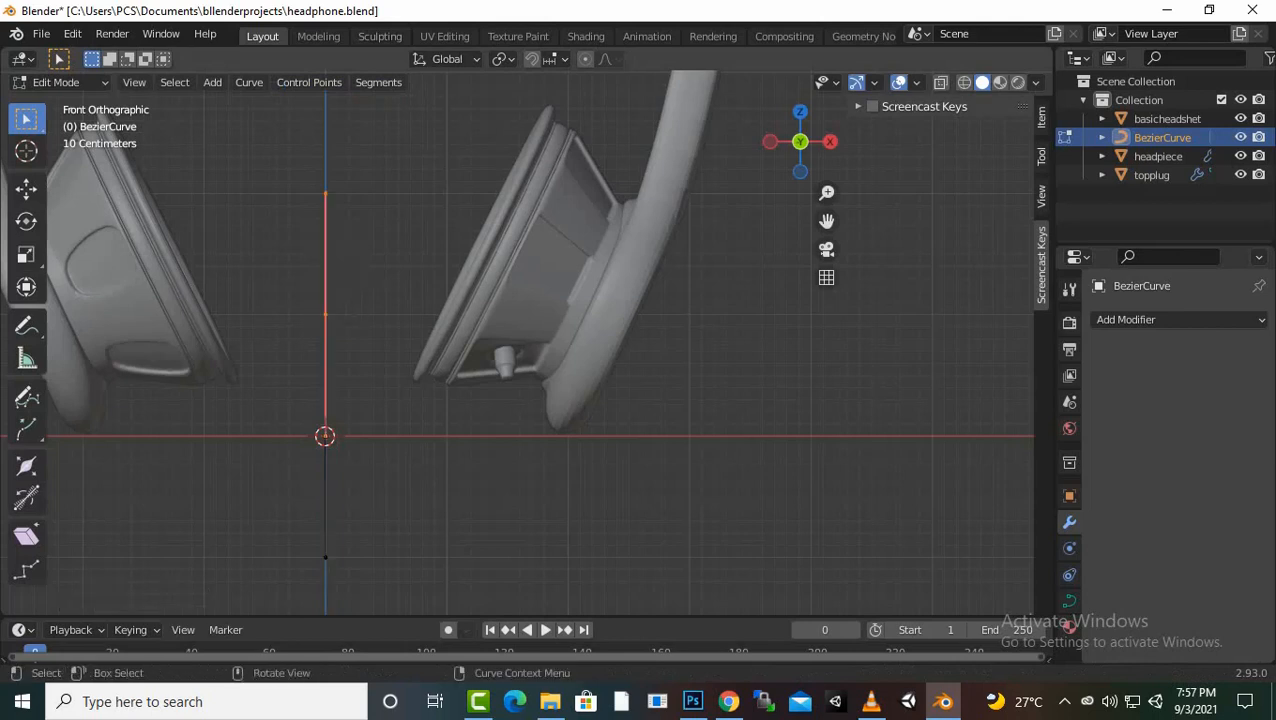
{"action": "left_click_drag", "start_coordinate": [394, 510], "coordinate": [266, 594]}
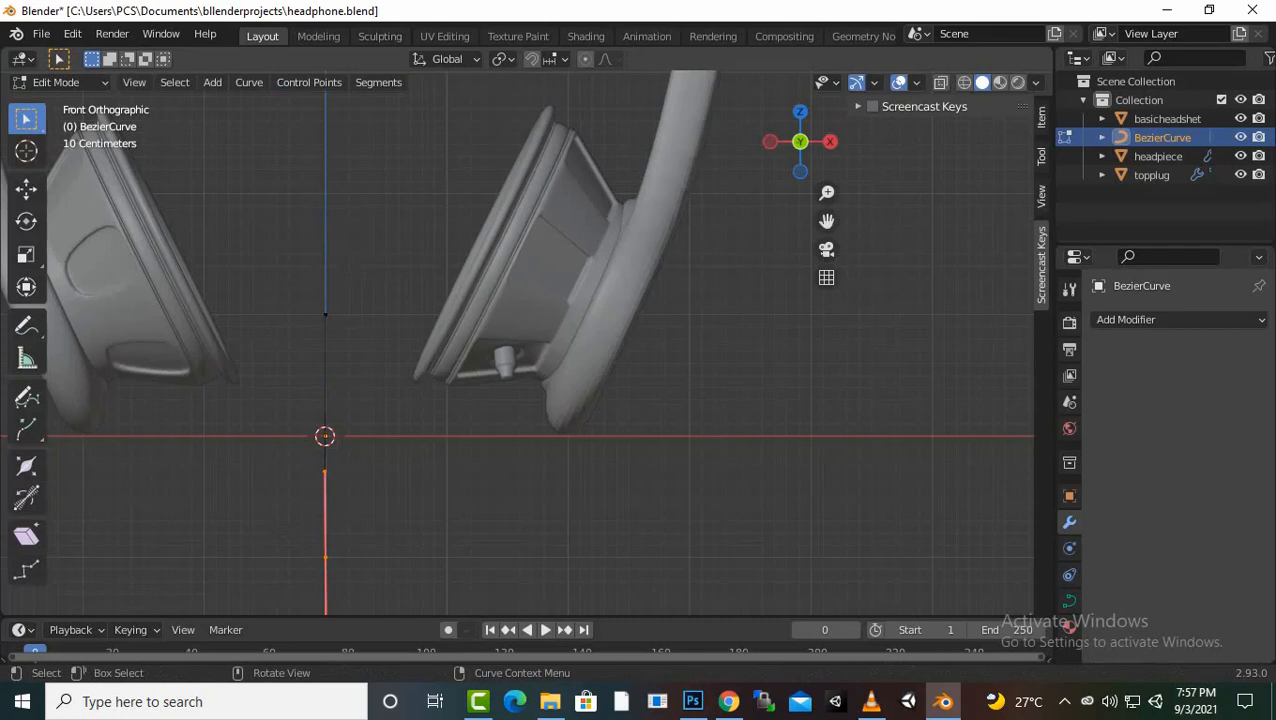
{"action": "key", "text": "g"}
{"action": "key", "text": "z"}
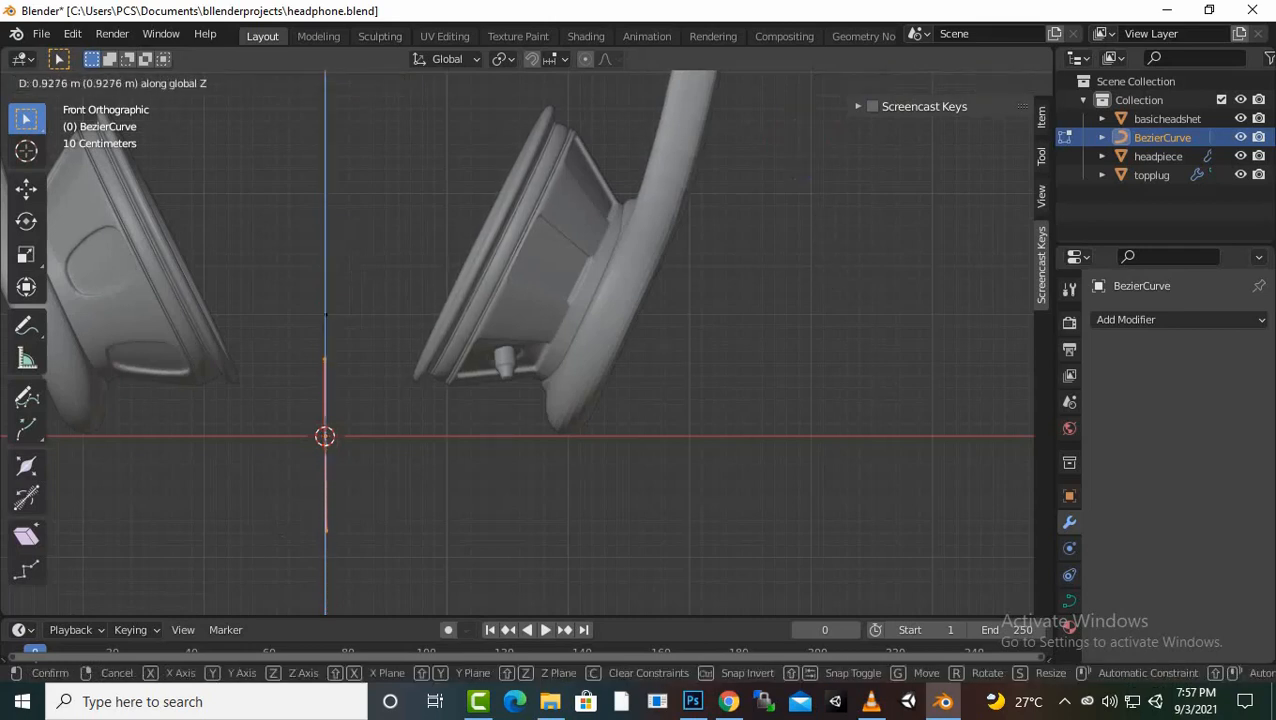
{"action": "key", "text": "Return"}
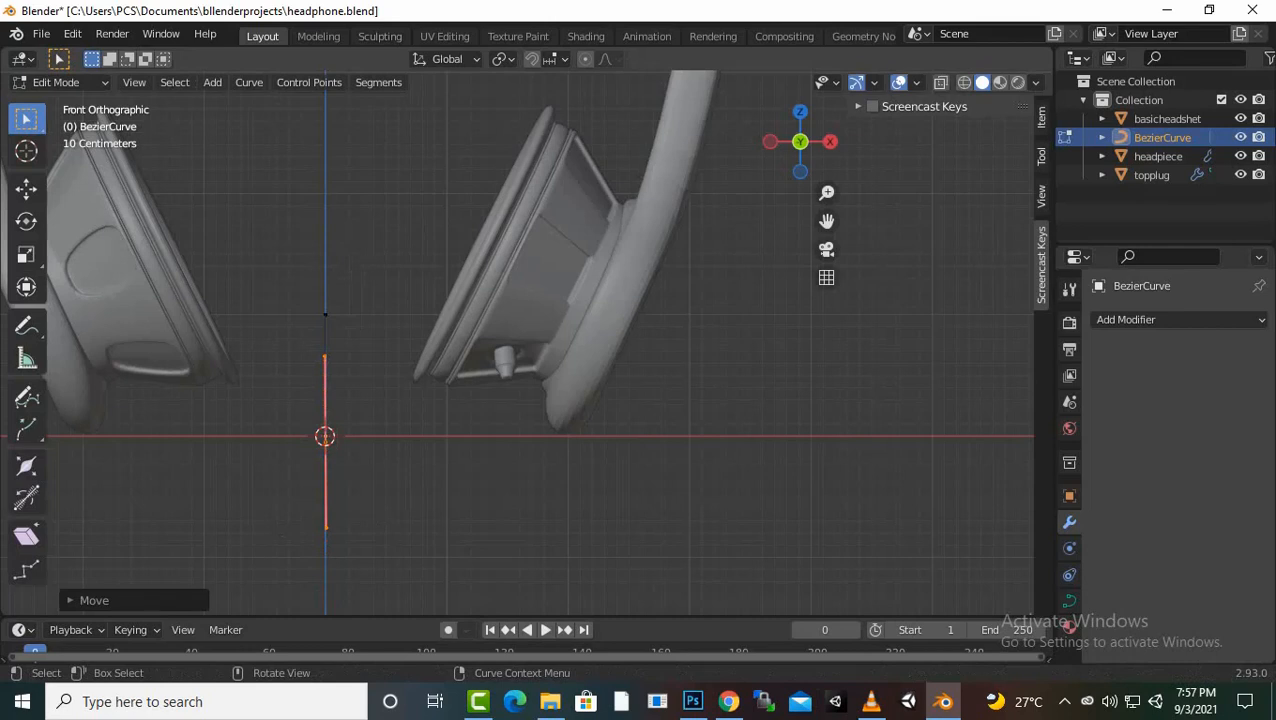
Scale the handles of the curve's upper and lower control points down to about one third of their length
{"action": "left_click_drag", "start_coordinate": [339, 295], "coordinate": [289, 345]}
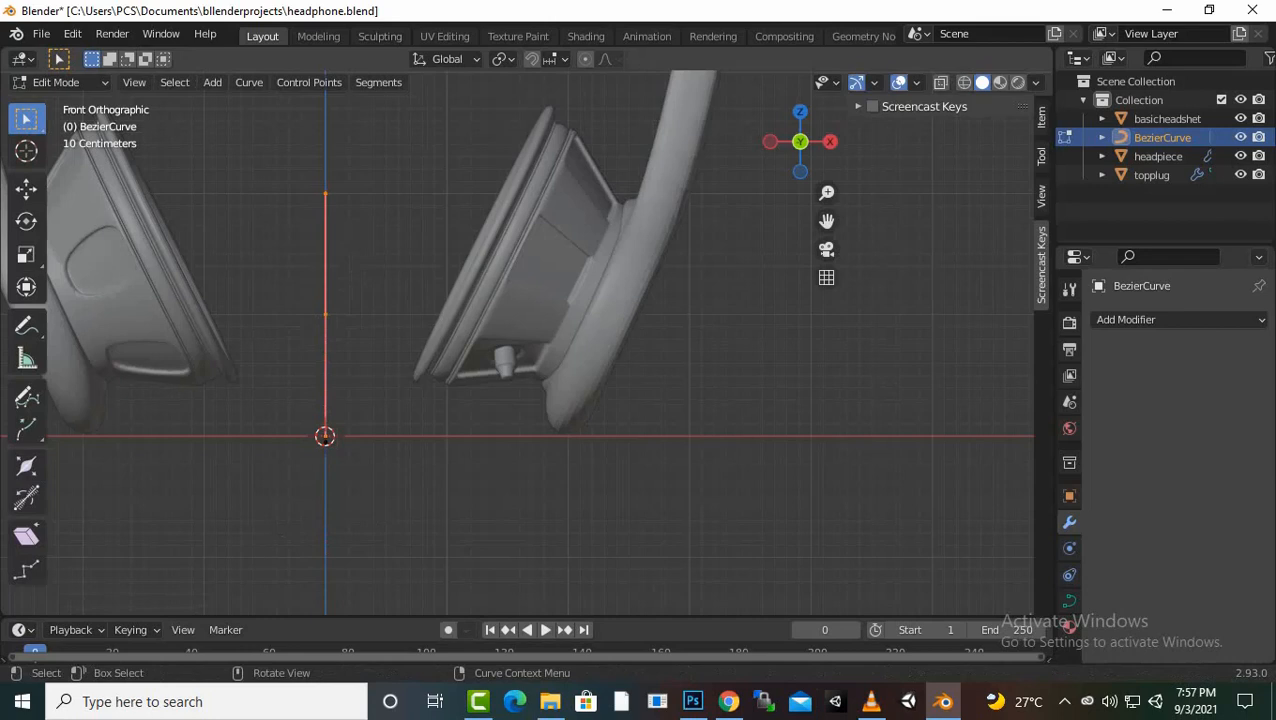
{"action": "key", "text": "s"}
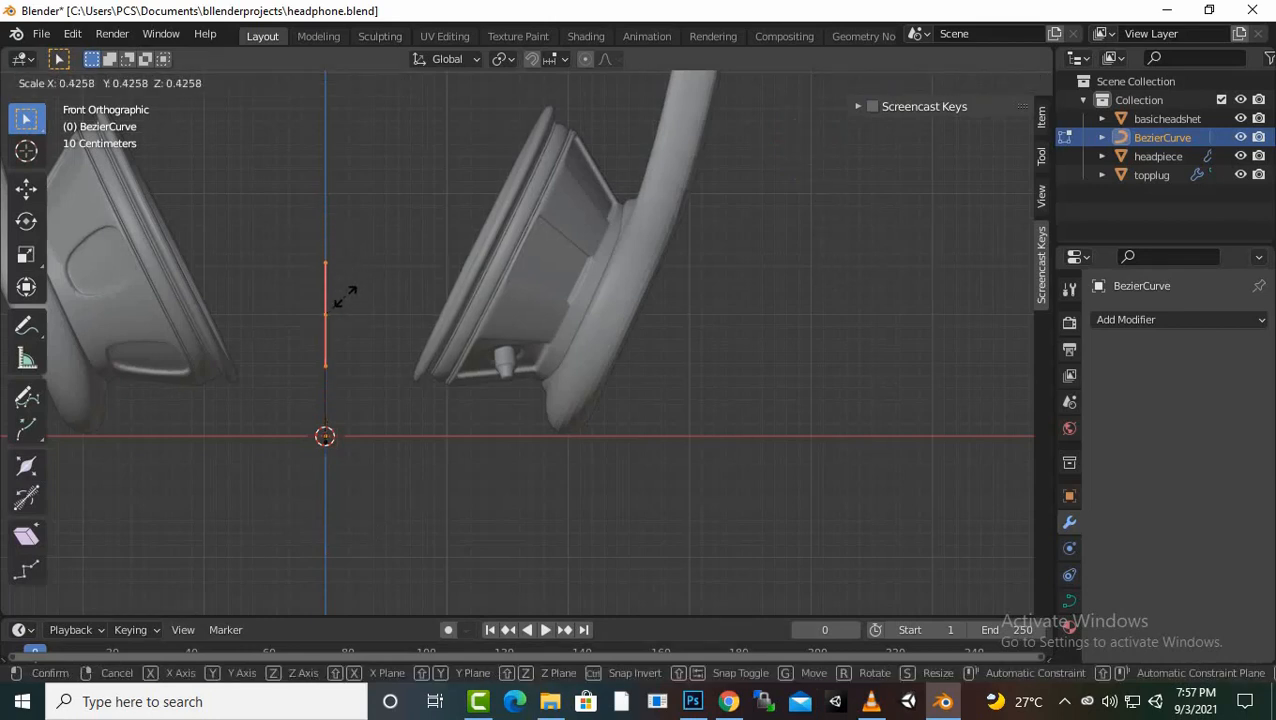
{"action": "left_click", "coordinate": [340, 307]}
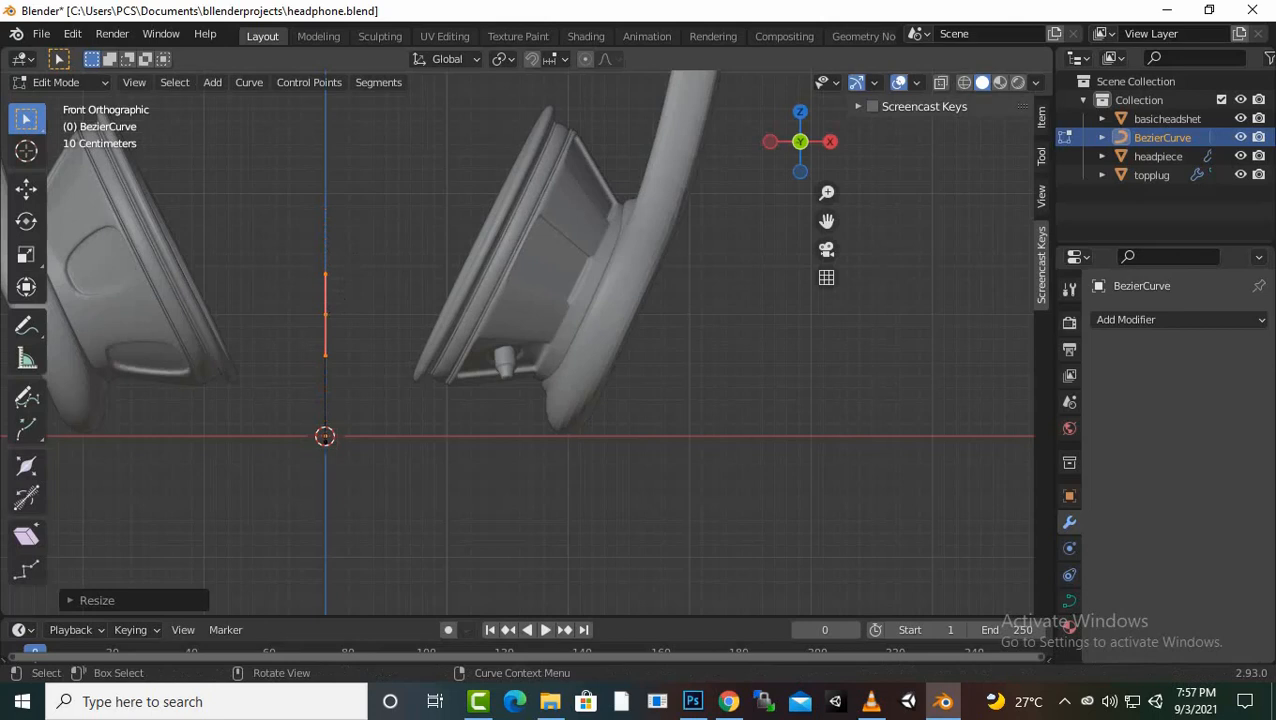
{"action": "left_click_drag", "start_coordinate": [240, 416], "coordinate": [354, 529]}
{"action": "key", "text": "s"}
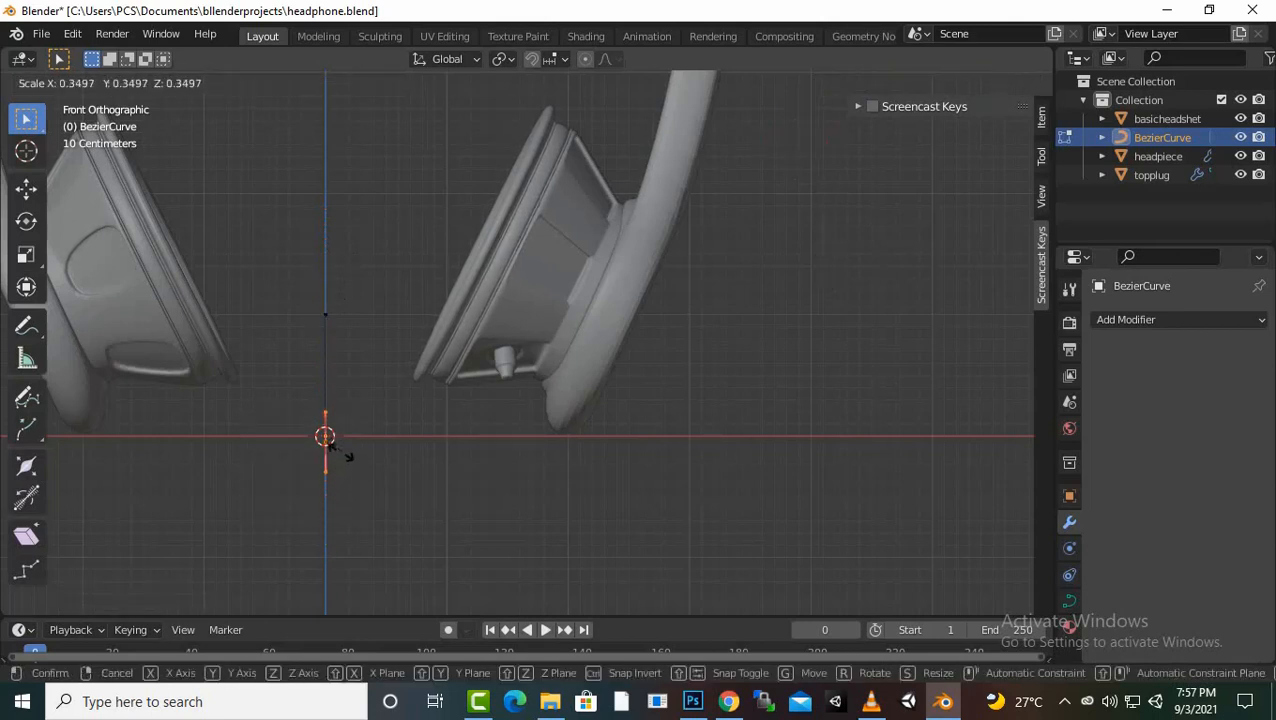
{"action": "left_click", "coordinate": [343, 458]}
Shorten the curve by moving its lower control point up along global Z to slightly above the world origin
{"action": "scroll", "coordinate": [343, 458], "scroll_direction": "up", "scroll_amount": 1}
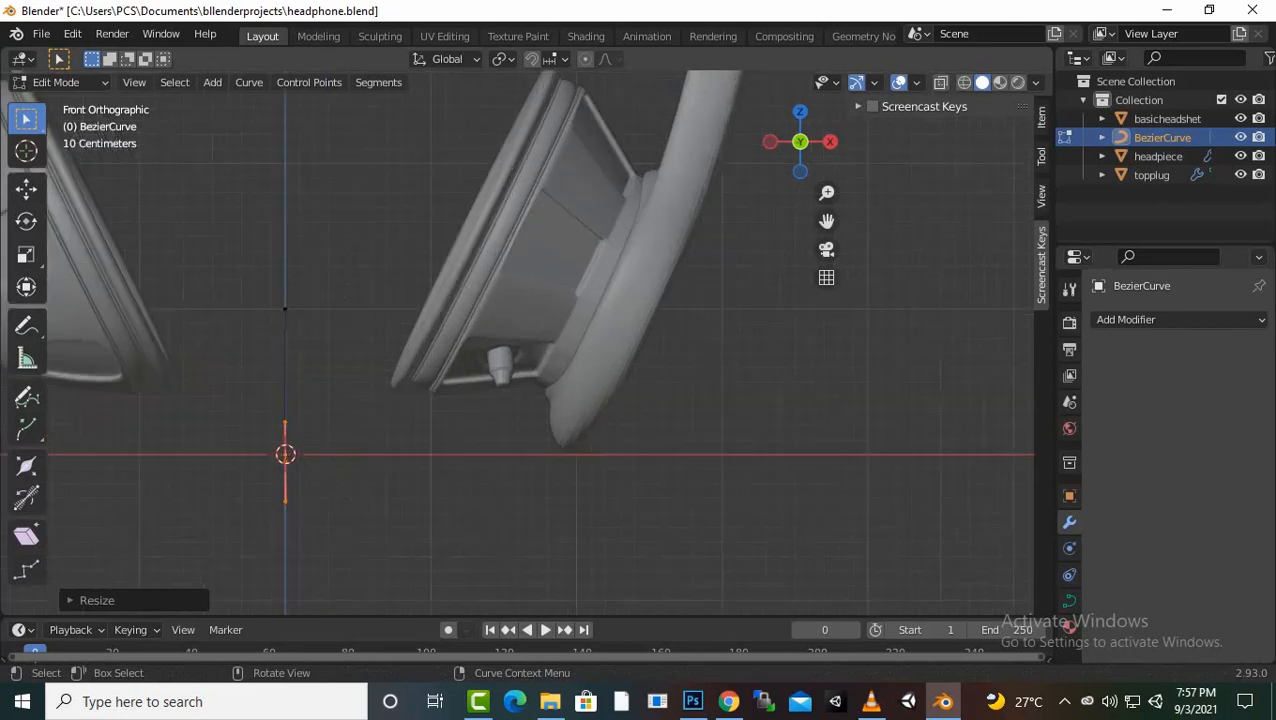
{"action": "left_click", "coordinate": [346, 519]}
{"action": "left_click_drag", "start_coordinate": [346, 520], "coordinate": [254, 418]}
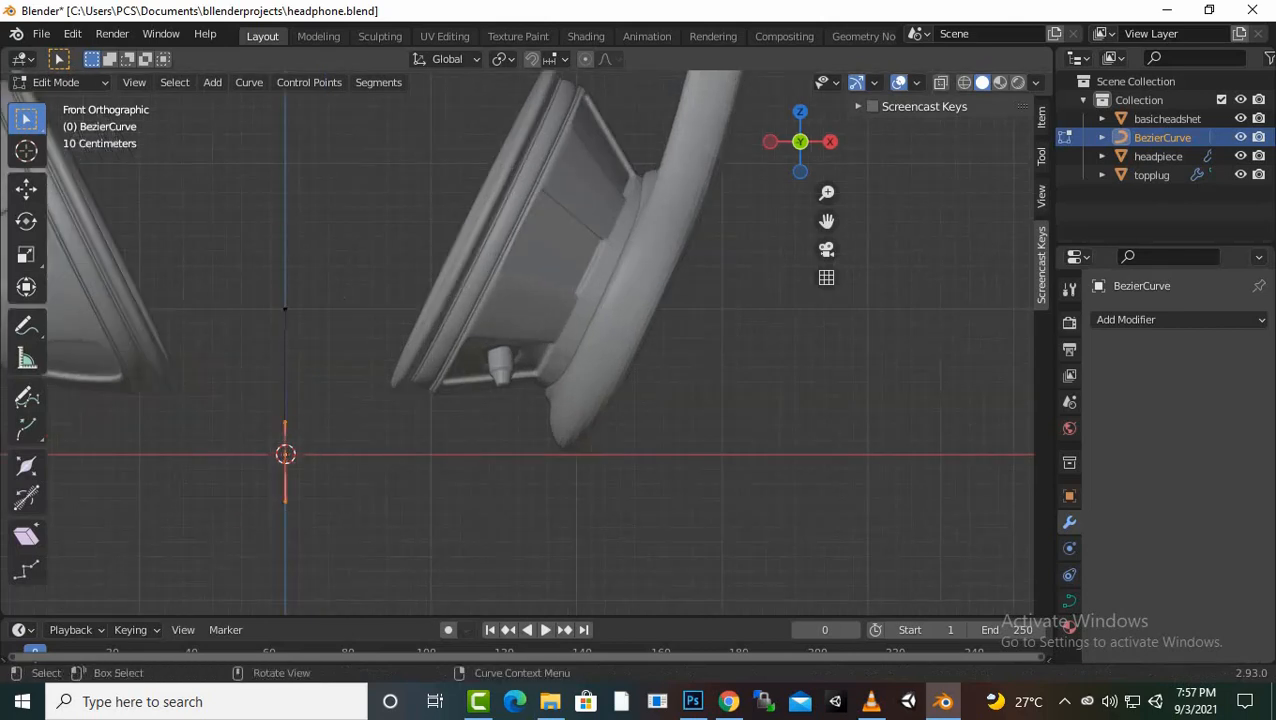
{"action": "key", "text": "g"}
{"action": "key", "text": "z"}
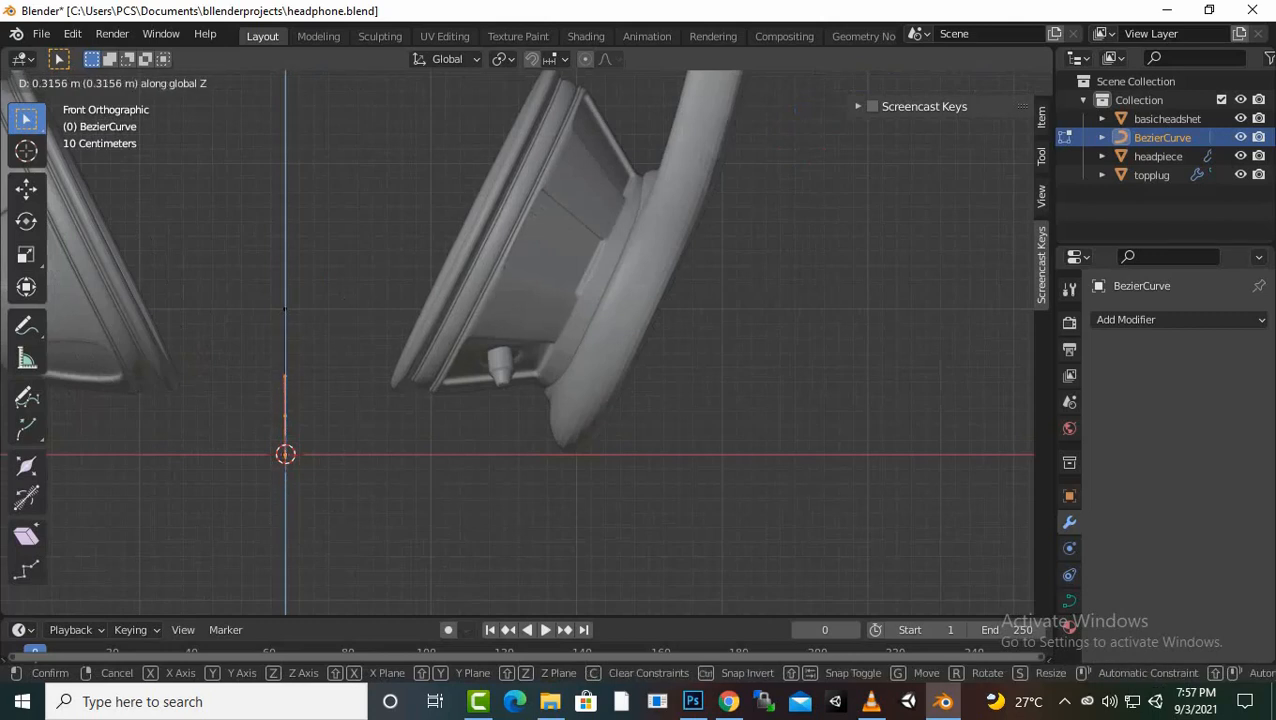
{"action": "key", "text": "Return"}
{"action": "left_click", "coordinate": [386, 479]}
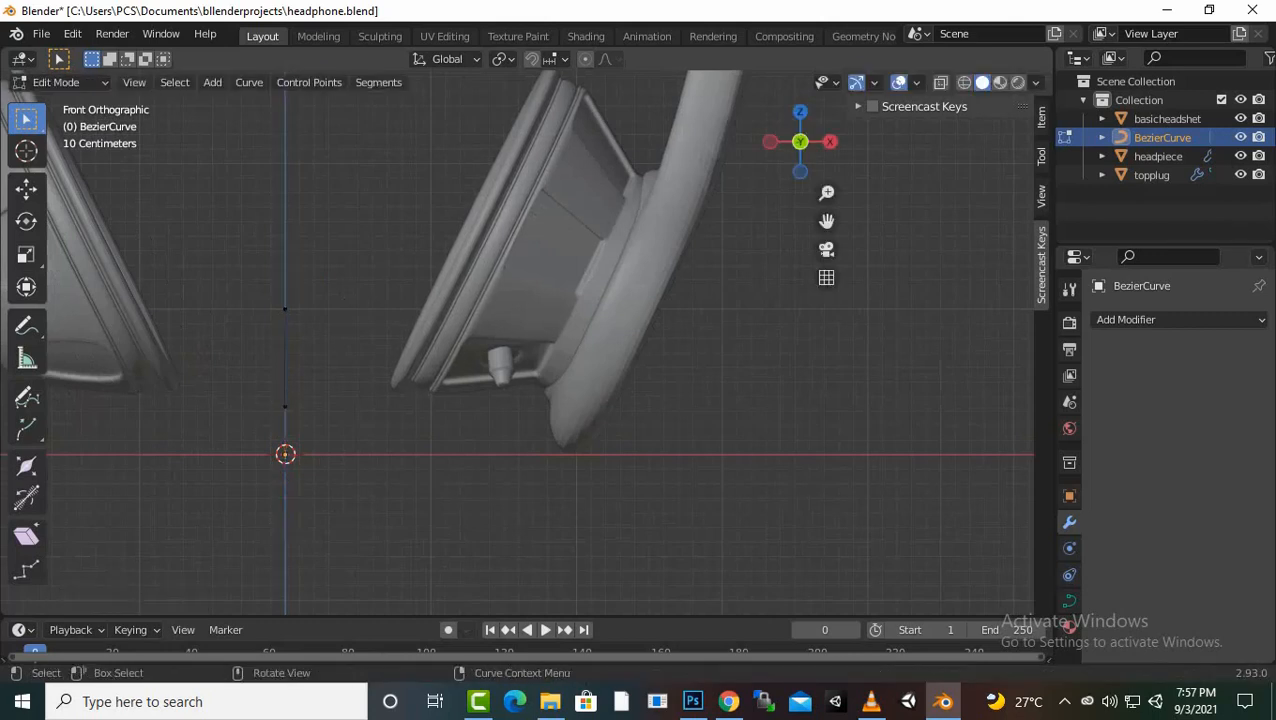
Move the whole curve about 1.5 m along global X and about 0.47 m down along Z so its upper end sits in the plug
{"action": "left_click_drag", "start_coordinate": [386, 478], "coordinate": [254, 254]}
{"action": "key", "text": "g"}
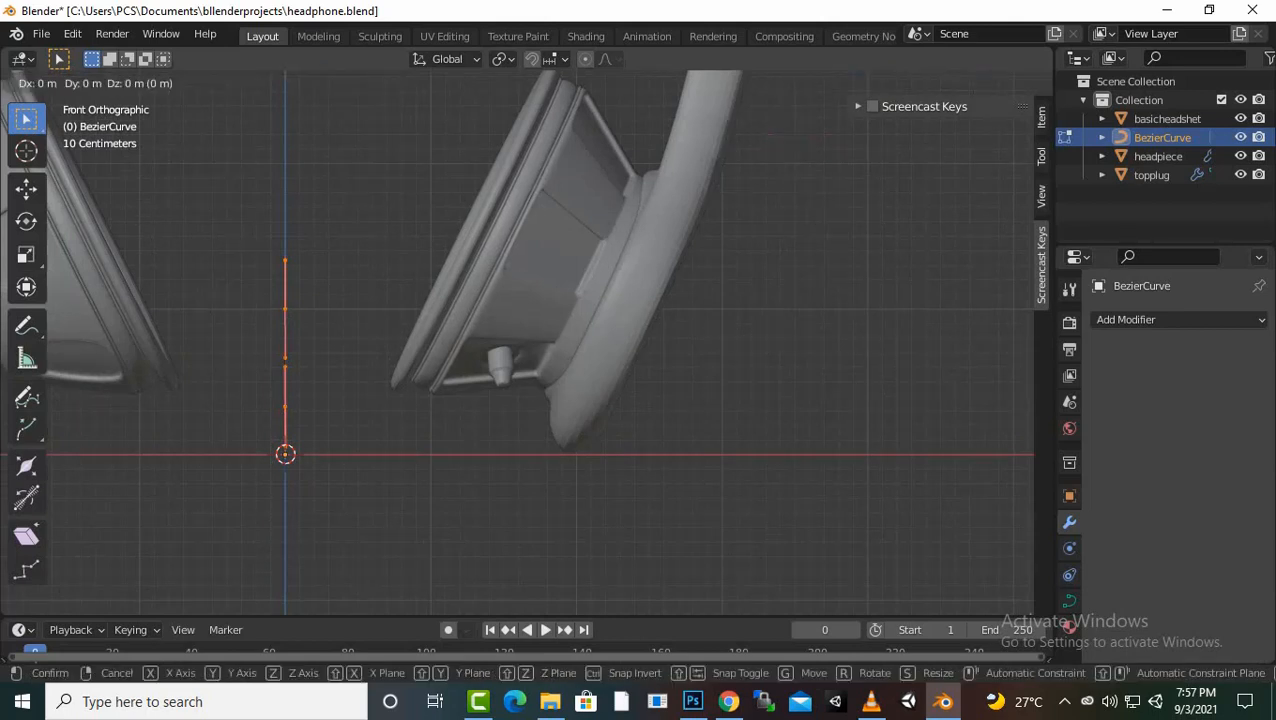
{"action": "key", "text": "x"}
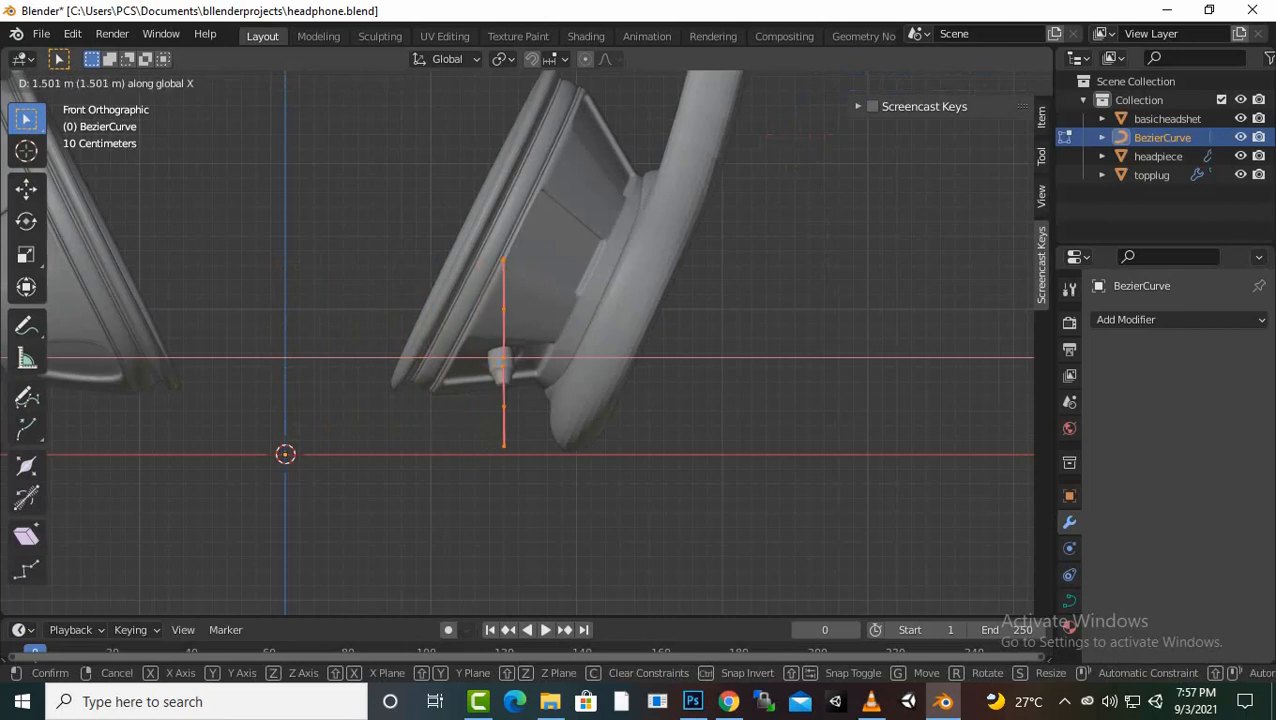
{"action": "key", "text": "Return"}
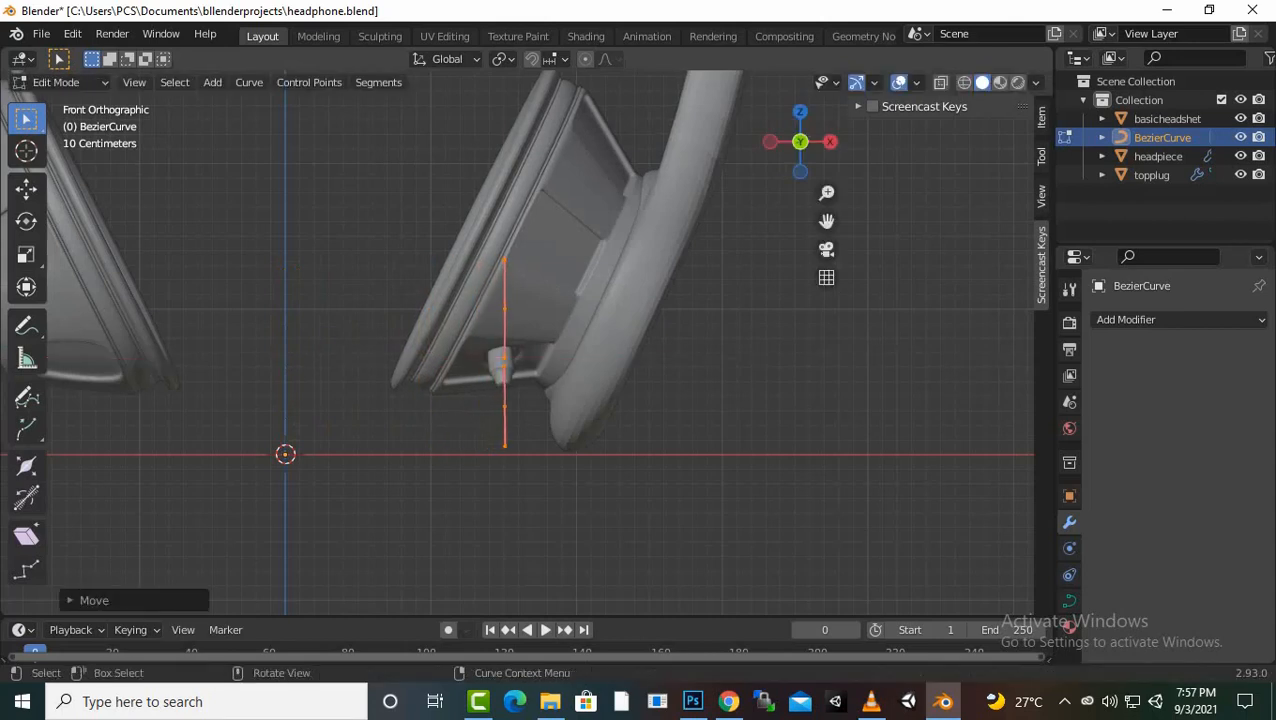
{"action": "key", "text": "g"}
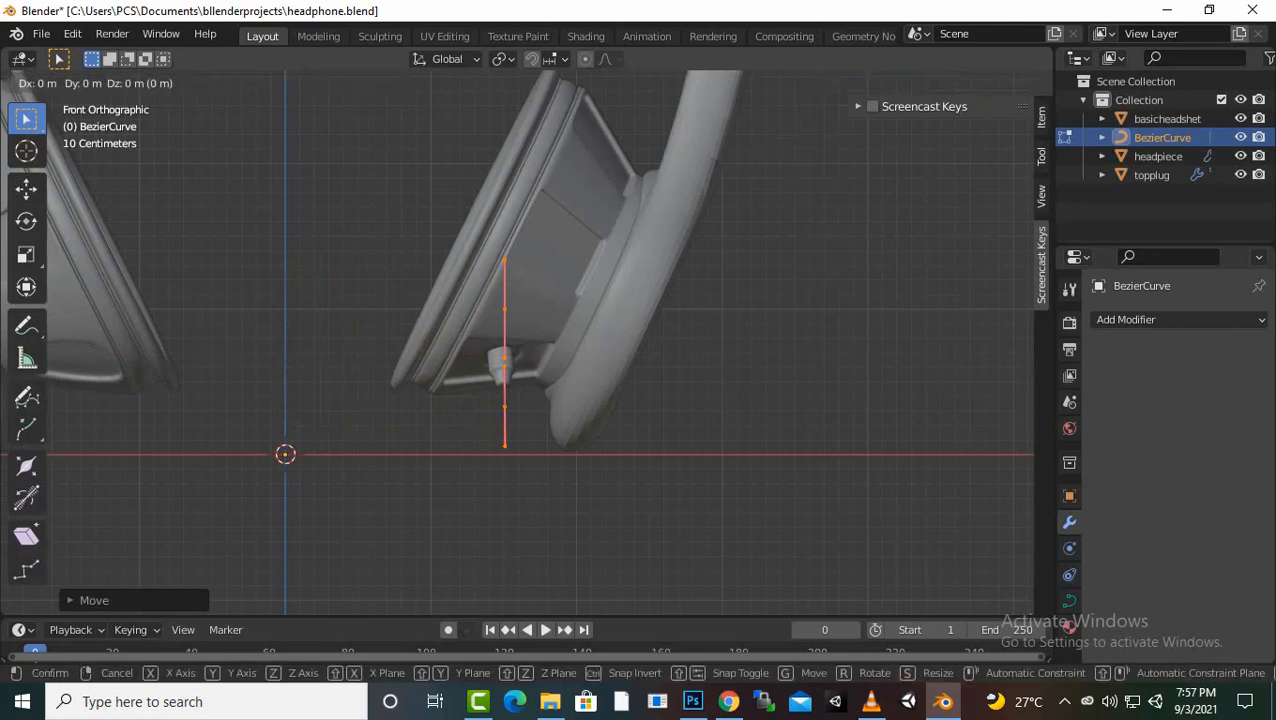
{"action": "key", "text": "z"}
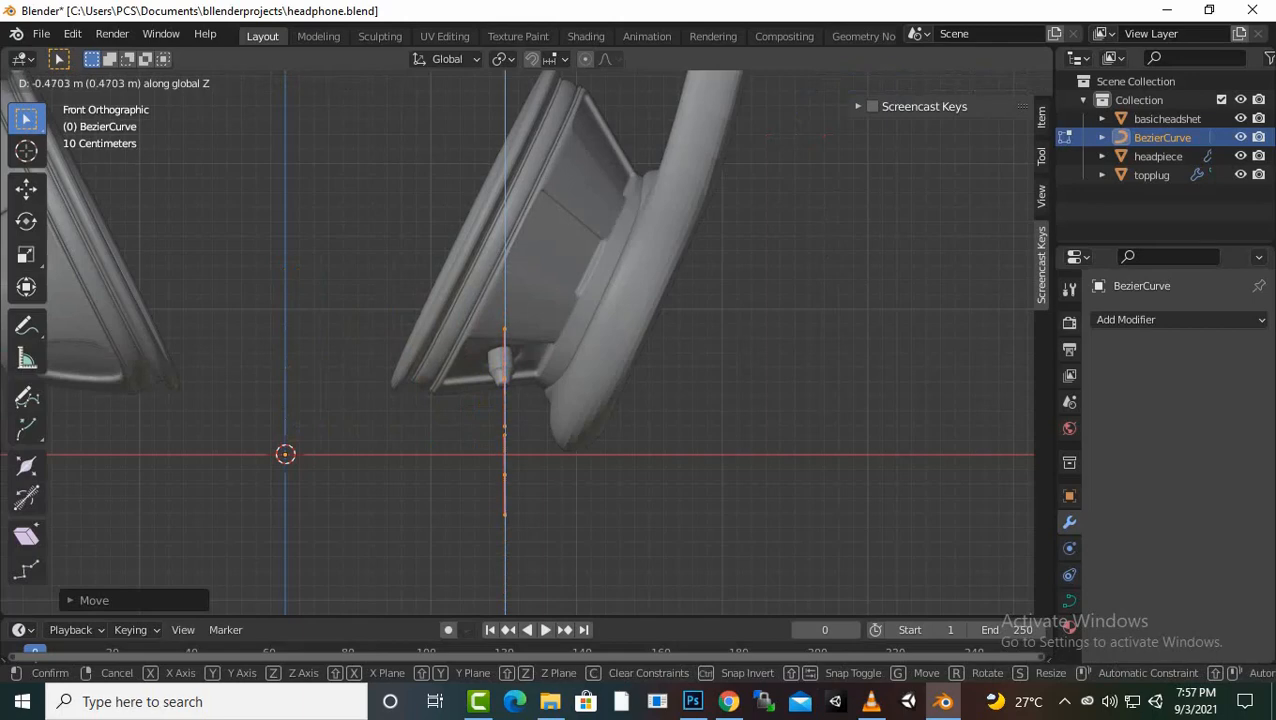
{"action": "key", "text": "Return"}
{"action": "key", "text": "alt+a"}
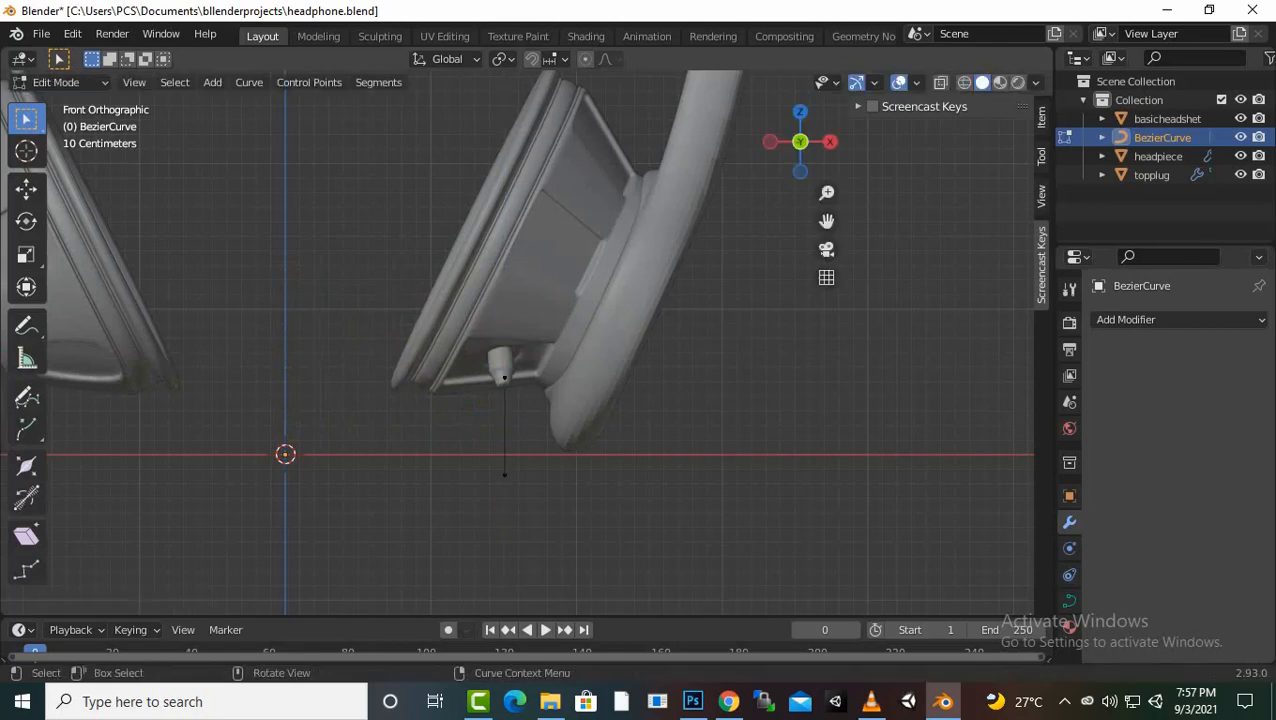
Nudge the whole curve slightly along global X to line it up with the plug's tip, and check its alignment from the right
{"action": "scroll", "coordinate": [518, 340], "scroll_direction": "up", "scroll_amount": 3}
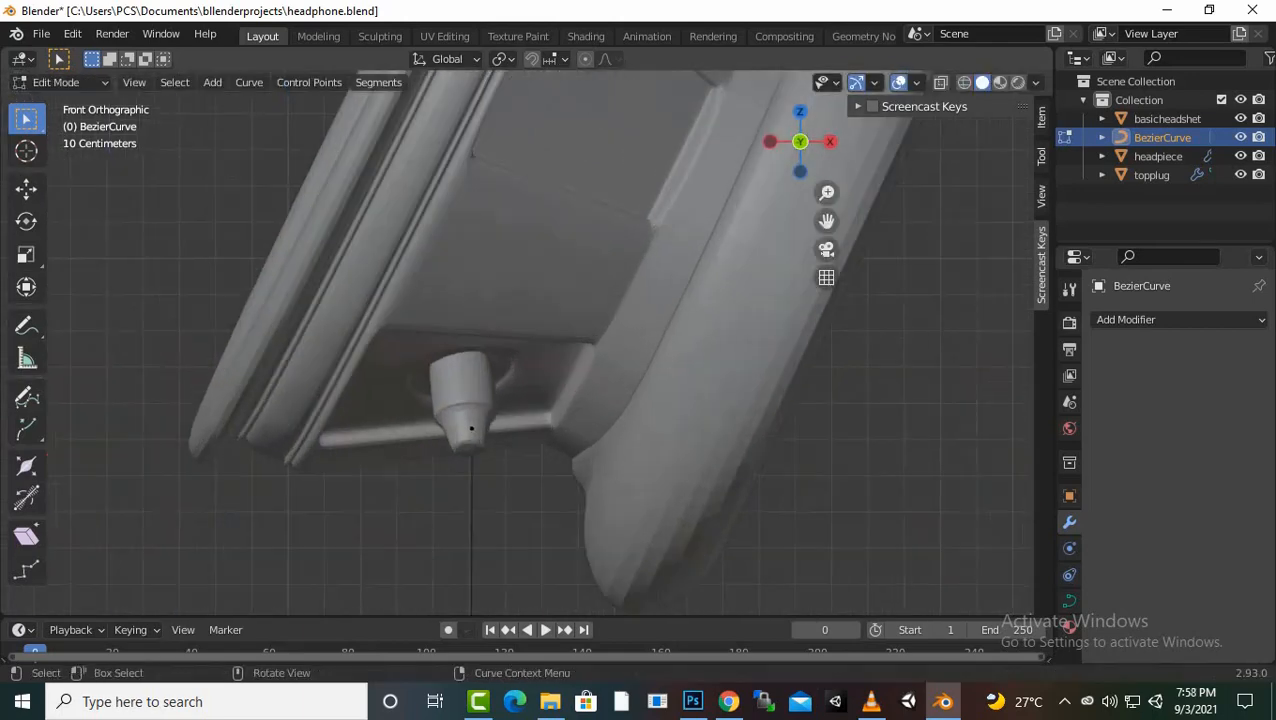
{"action": "key", "text": "a"}
{"action": "key", "text": "Delete"}
{"action": "key", "text": "ctrl+z"}
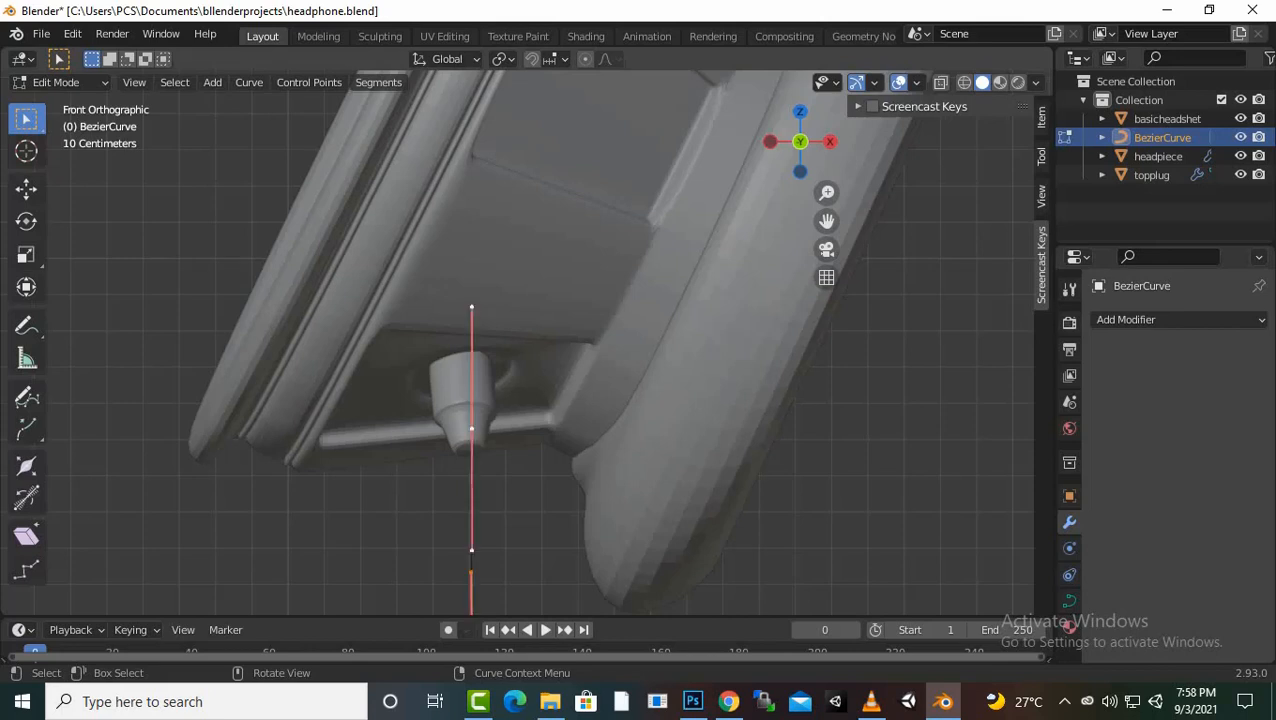
{"action": "key", "text": "g"}
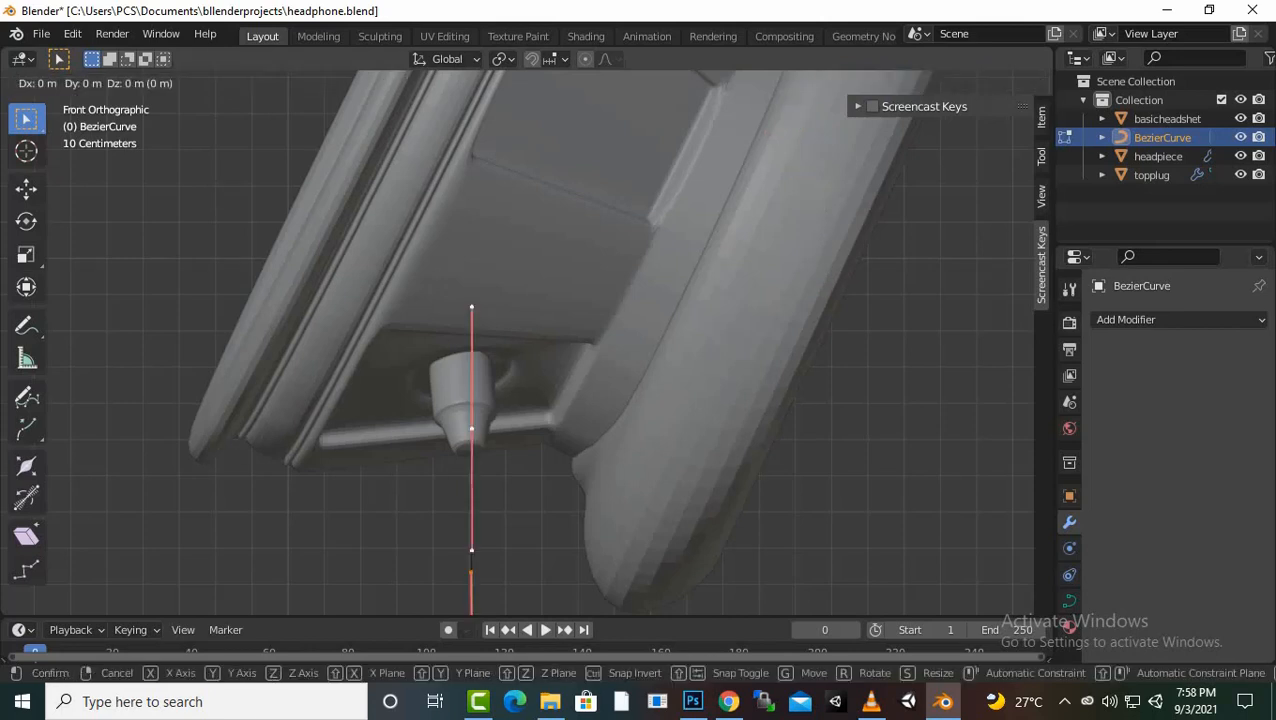
{"action": "key", "text": "x"}
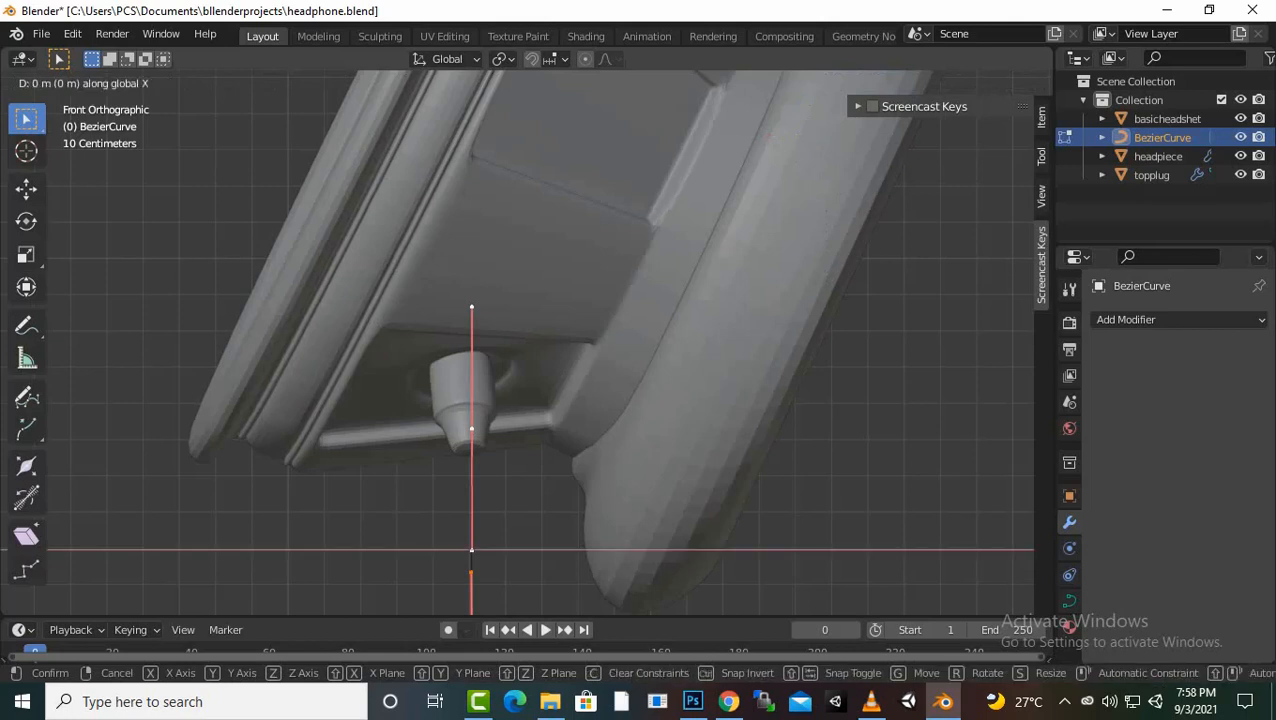
{"action": "key", "text": "Return"}
{"action": "scroll", "coordinate": [525, 344], "scroll_direction": "down", "scroll_amount": 2}
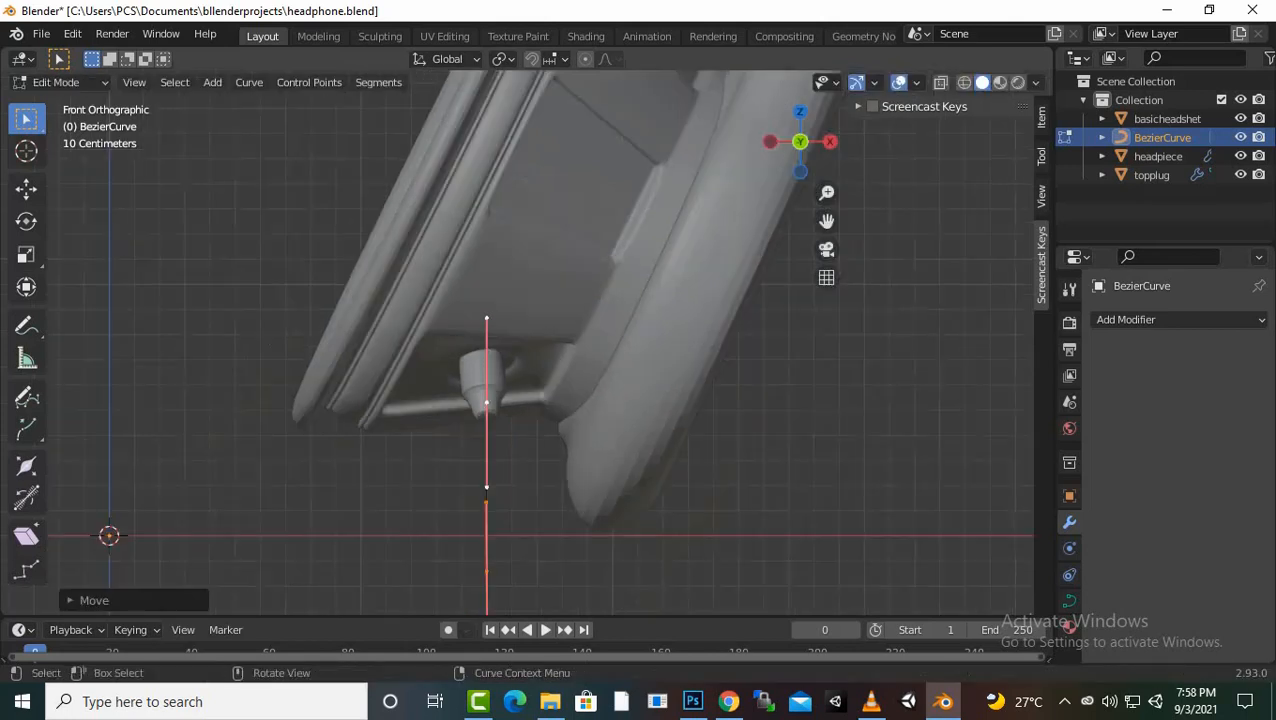
{"action": "key", "text": "KP_3"}
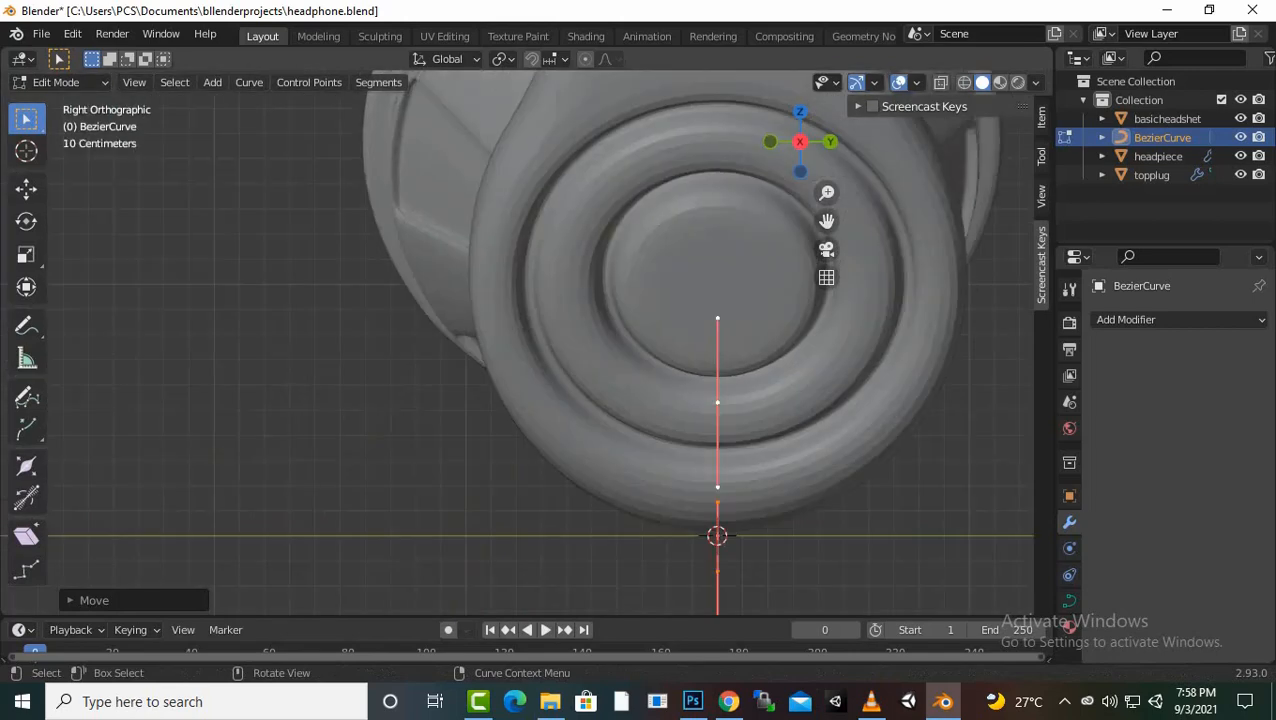
{"action": "scroll", "coordinate": [540, 342], "scroll_direction": "down", "scroll_amount": 5}
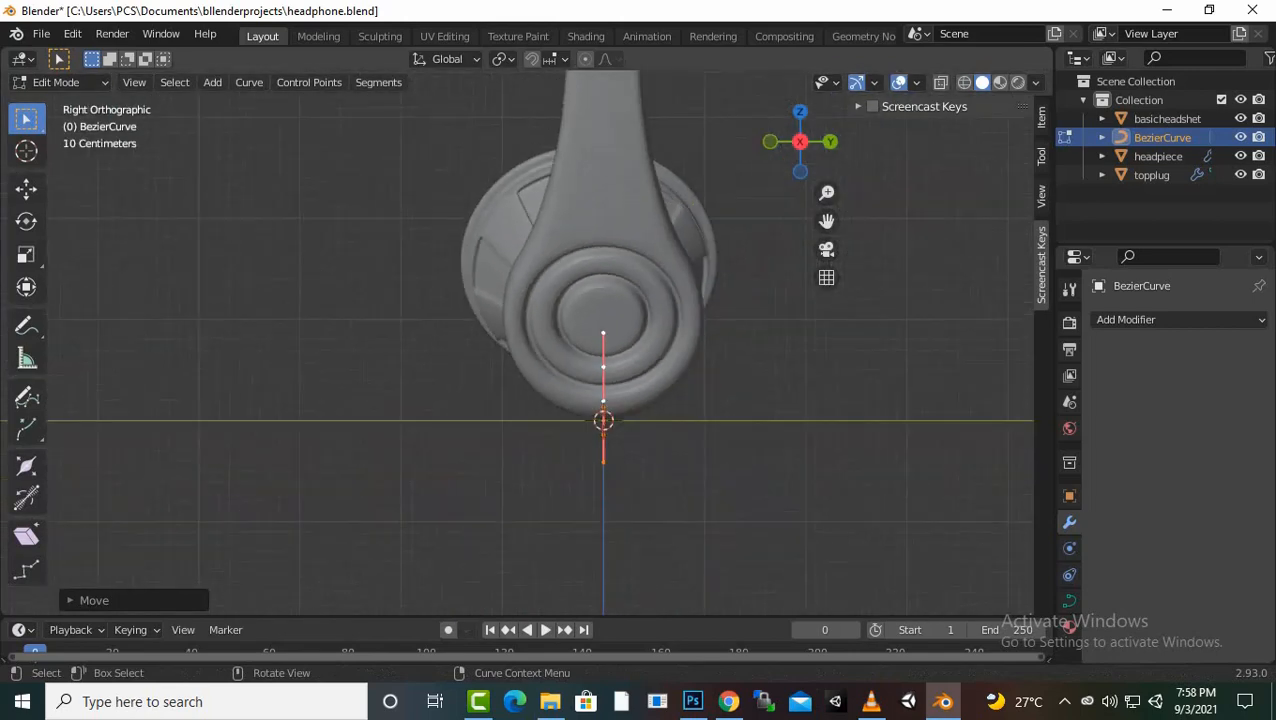
{"action": "scroll", "coordinate": [540, 342], "scroll_direction": "up", "scroll_amount": 3}
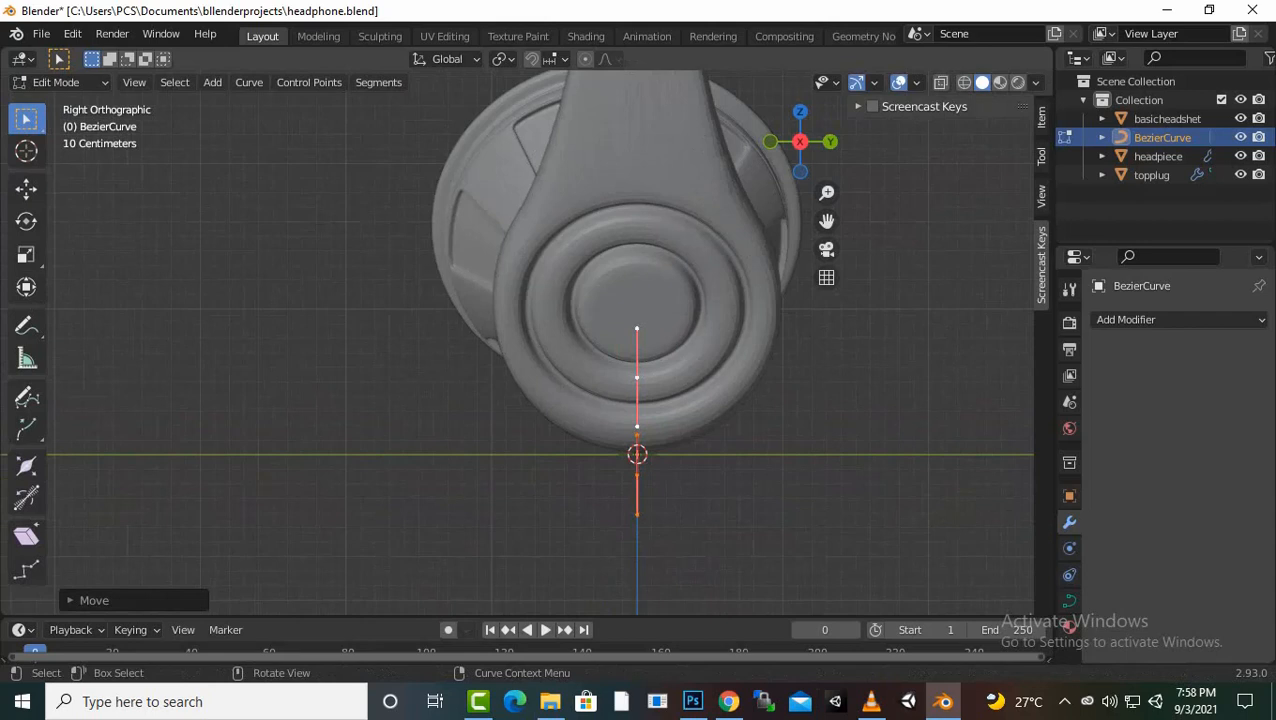
{"action": "key", "text": "KP_1"}
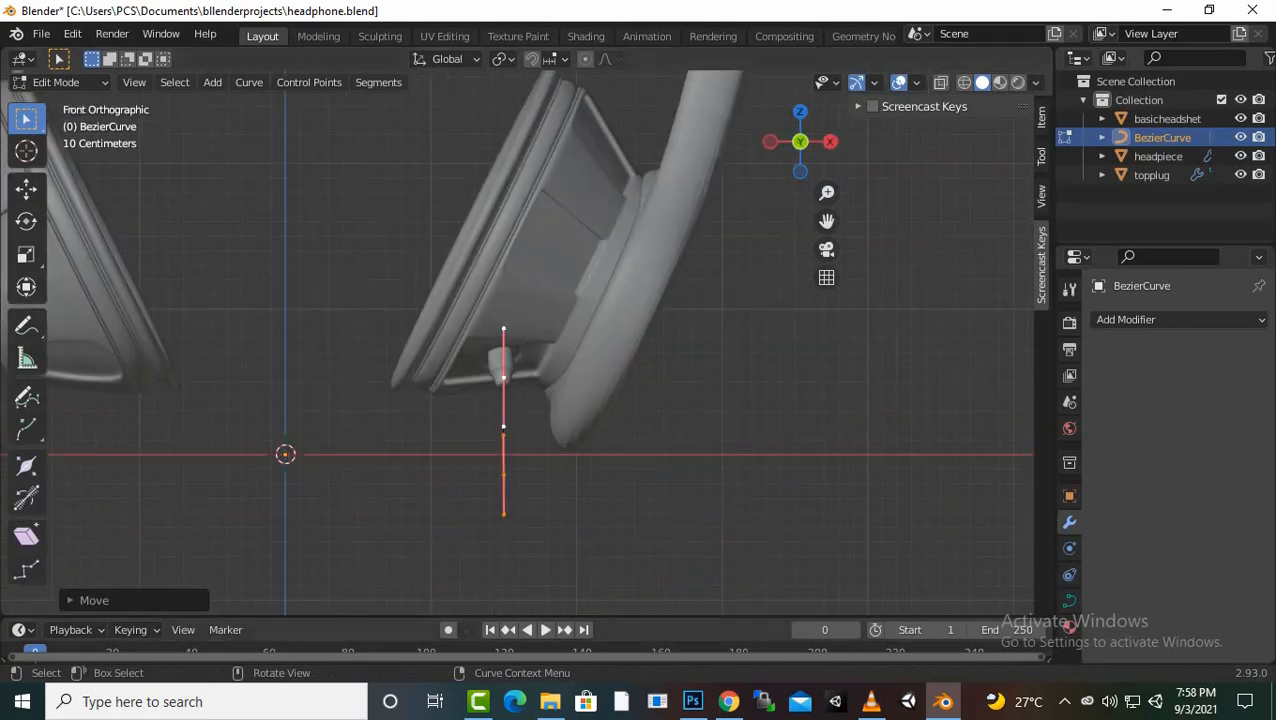
{"action": "left_click", "coordinate": [1064, 701]}
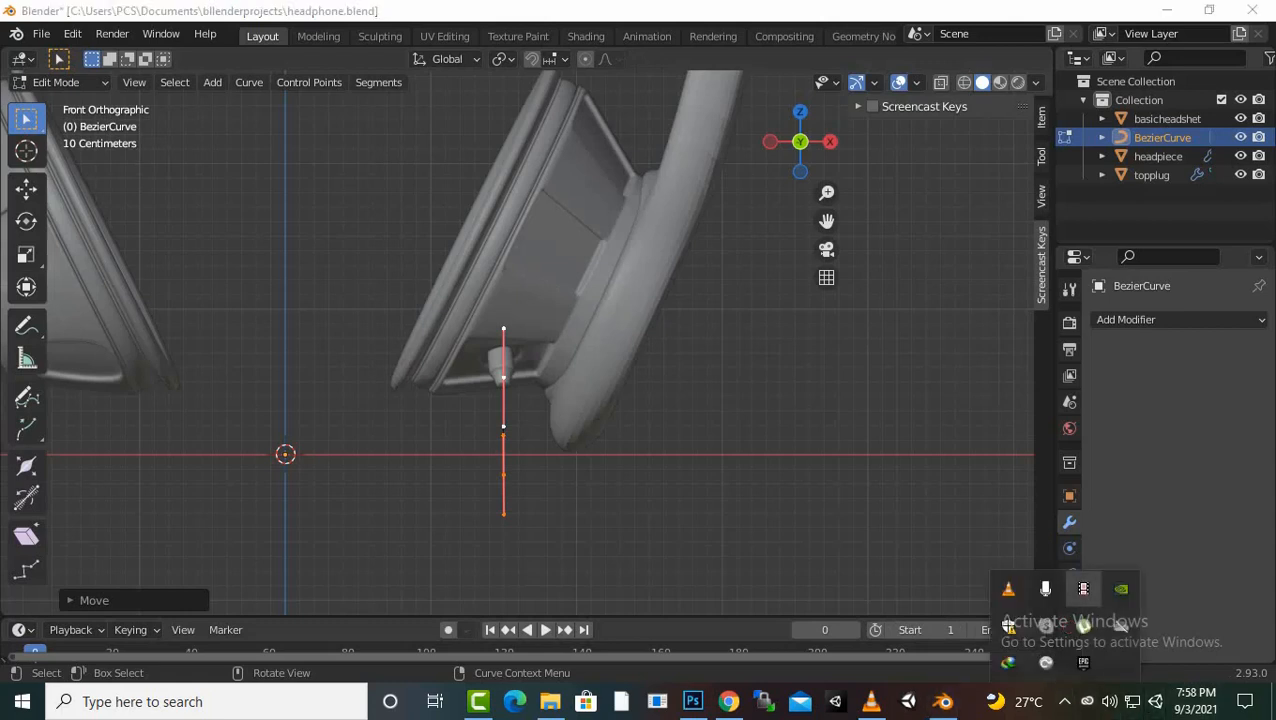
{"action": "left_click", "coordinate": [1083, 589]}
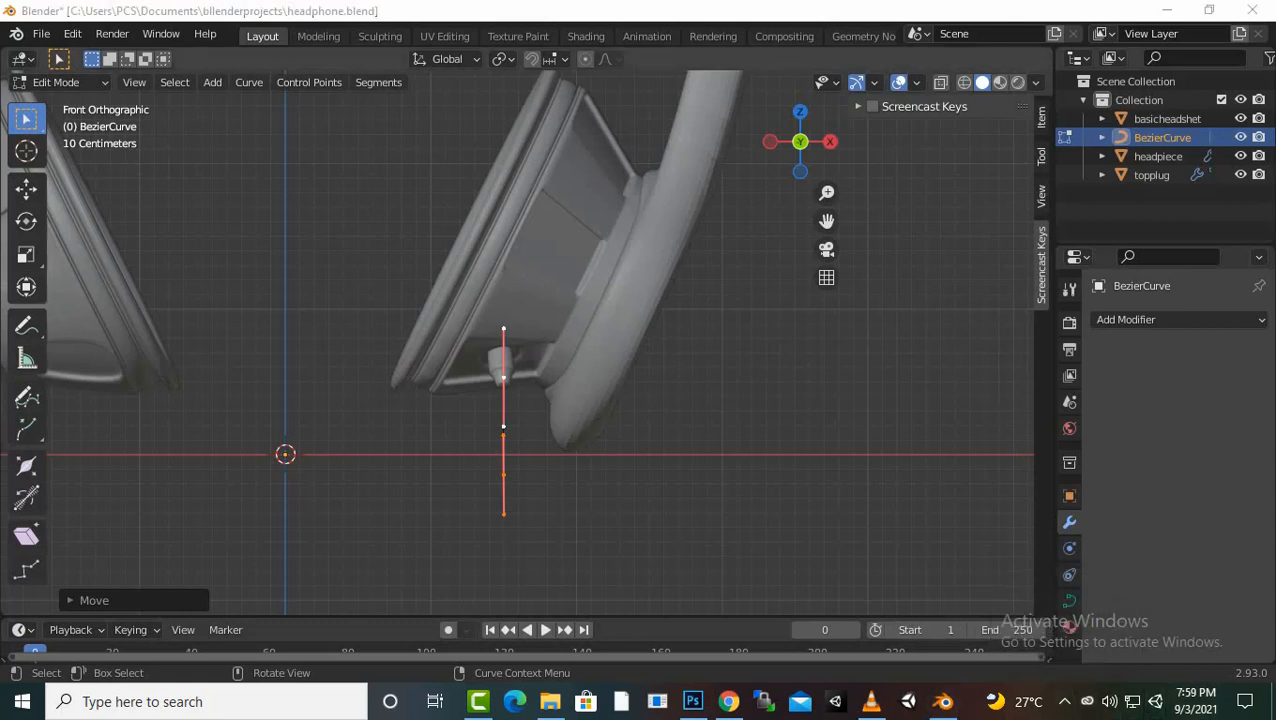
Extrude the curve's lower control point about 0.4 m down along global Z
{"action": "left_click", "coordinate": [503, 475]}
{"action": "key", "text": "alt+a"}
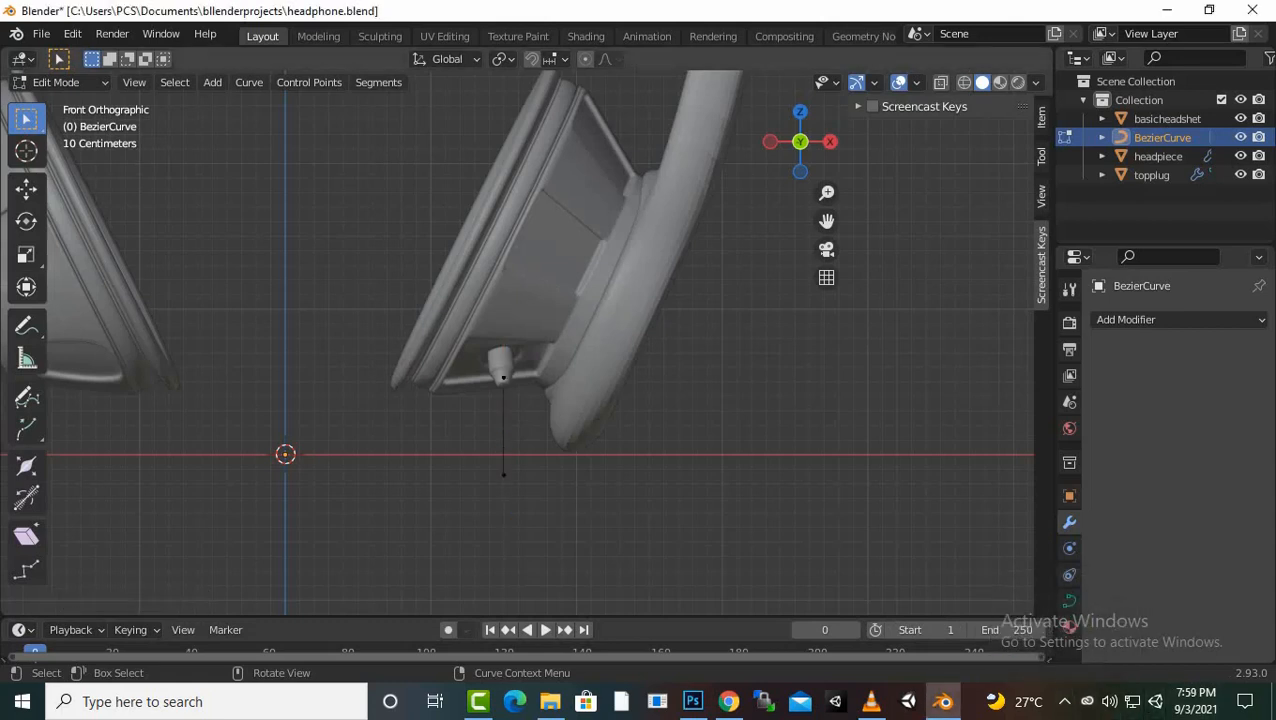
{"action": "key", "text": "a"}
{"action": "scroll", "coordinate": [526, 340], "scroll_direction": "down", "scroll_amount": 2}
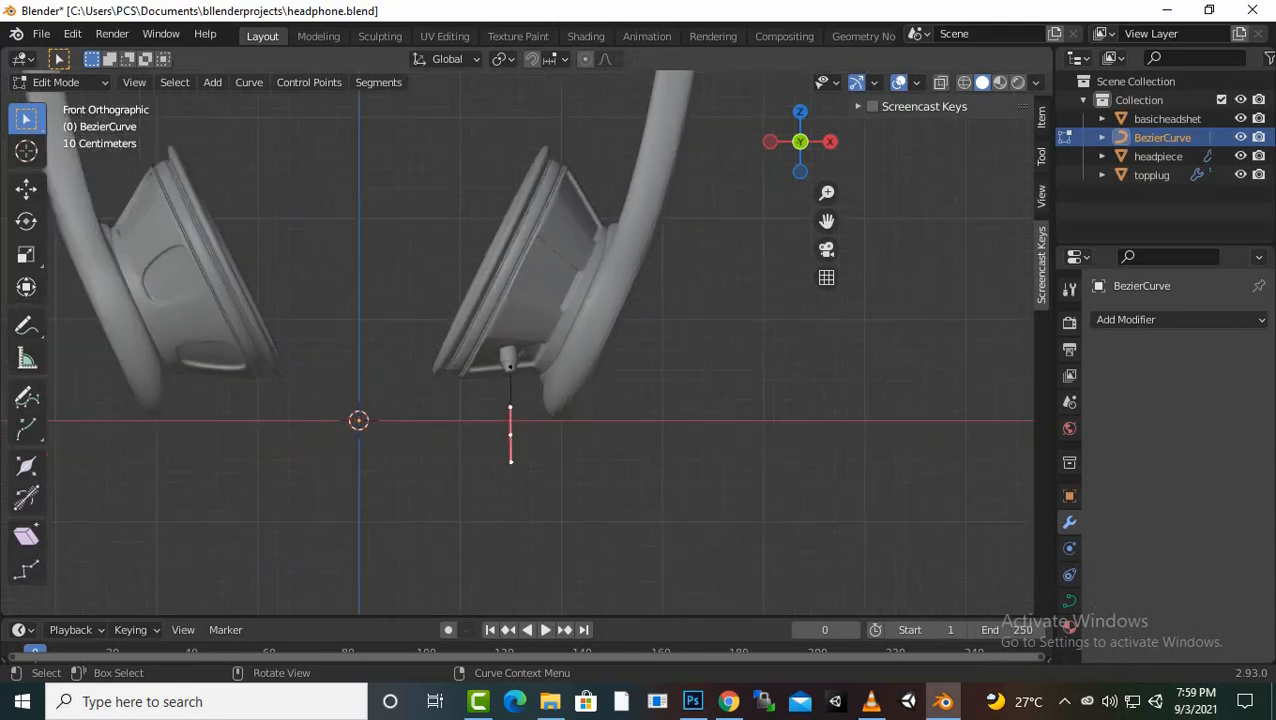
{"action": "key", "text": "g"}
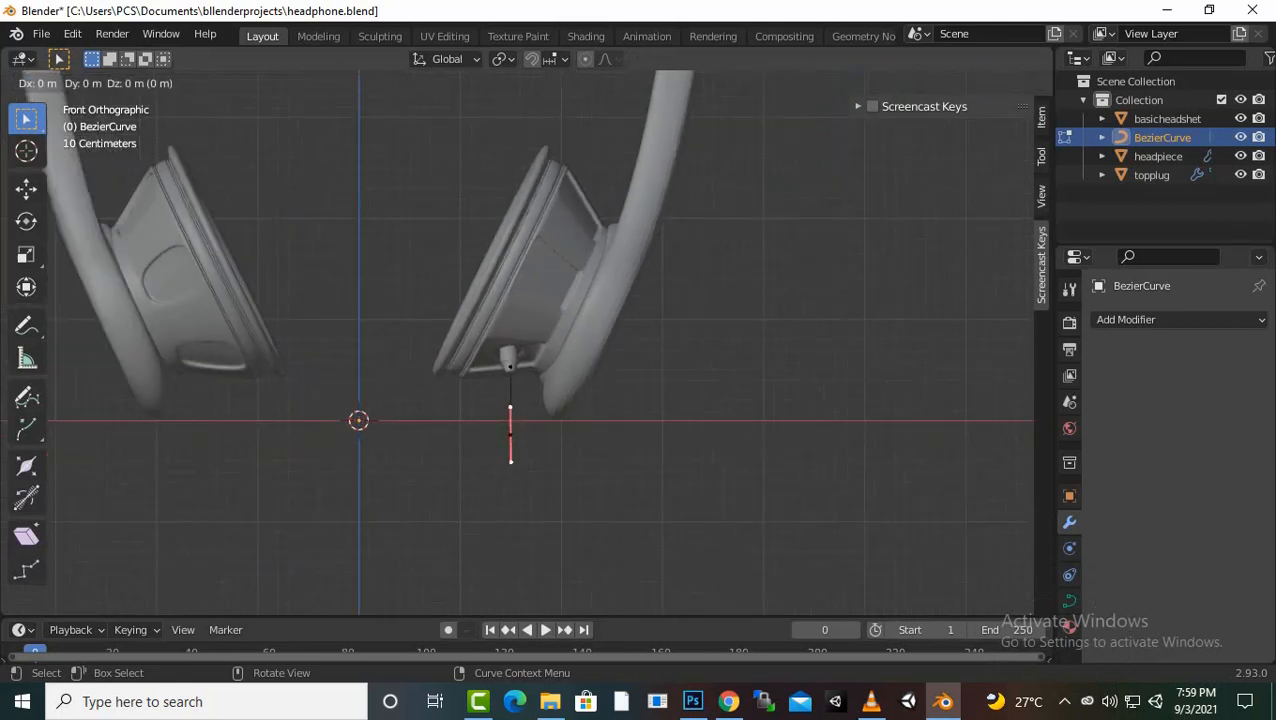
{"action": "key", "text": "z"}
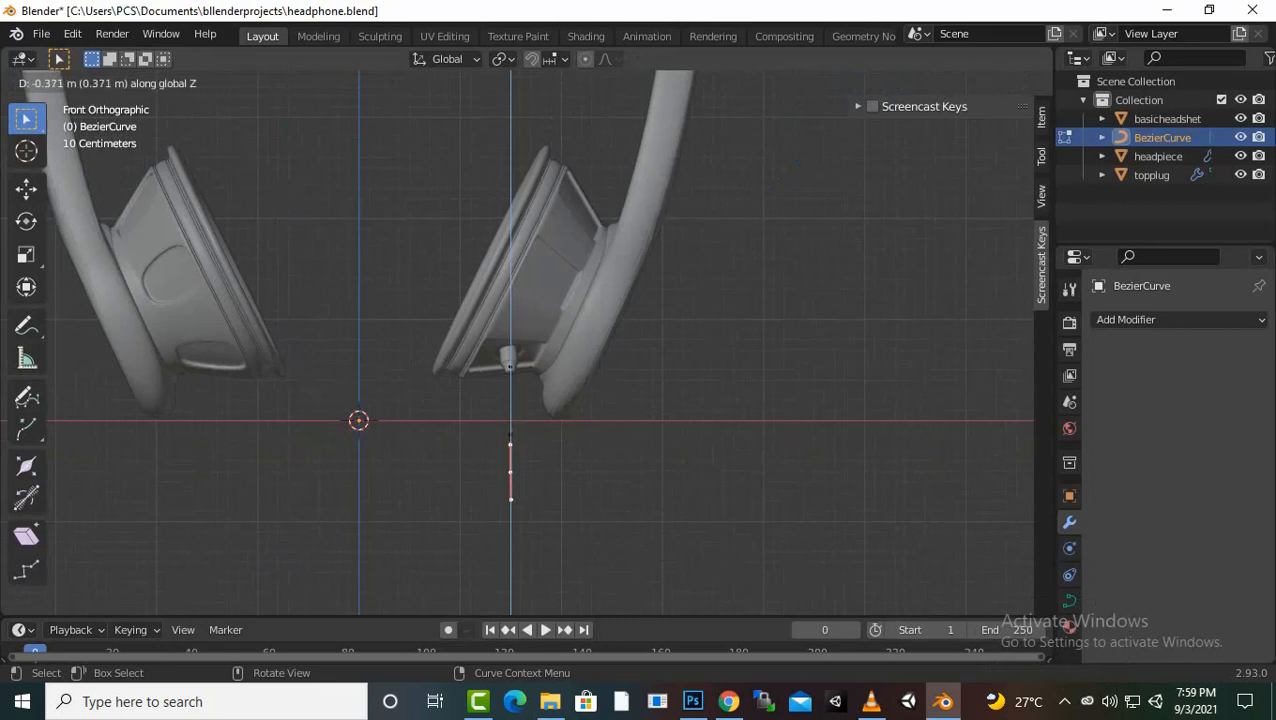
{"action": "key", "text": "Return"}
Extrude the curve's lower end straight down along global Z two more times, about 0.4 m each
{"action": "key", "text": "g"}
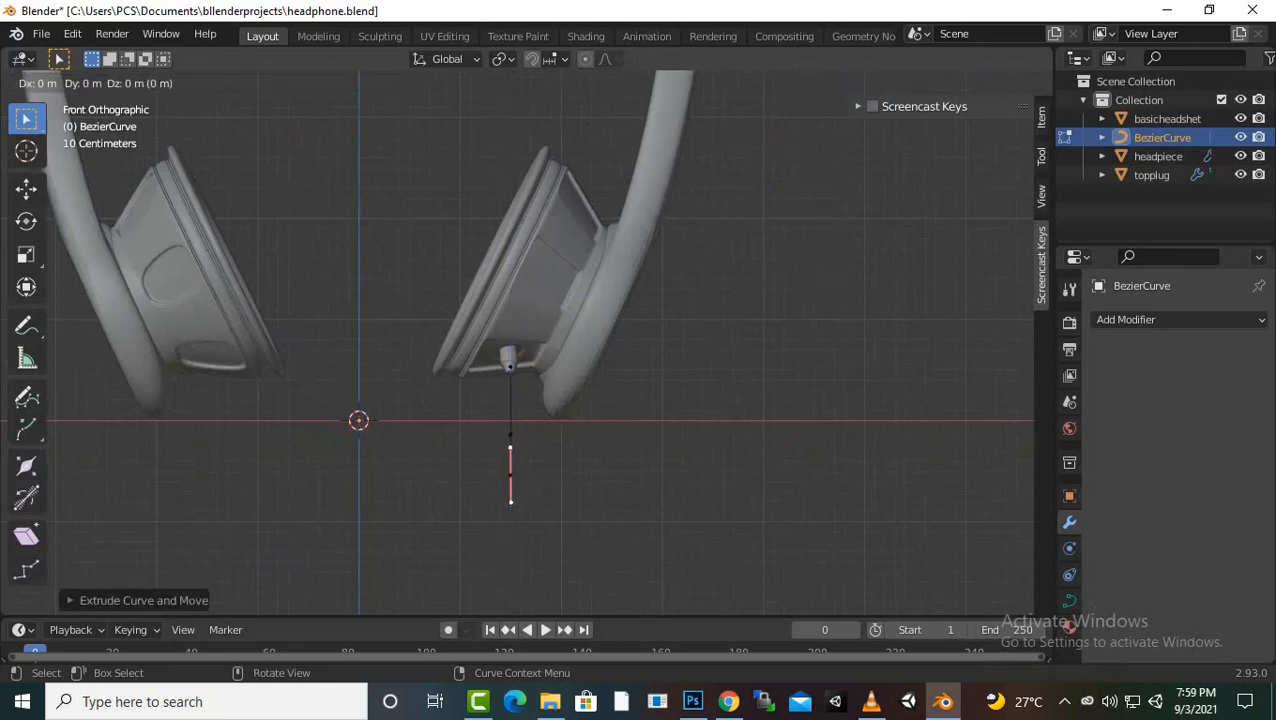
{"action": "key", "text": "z"}
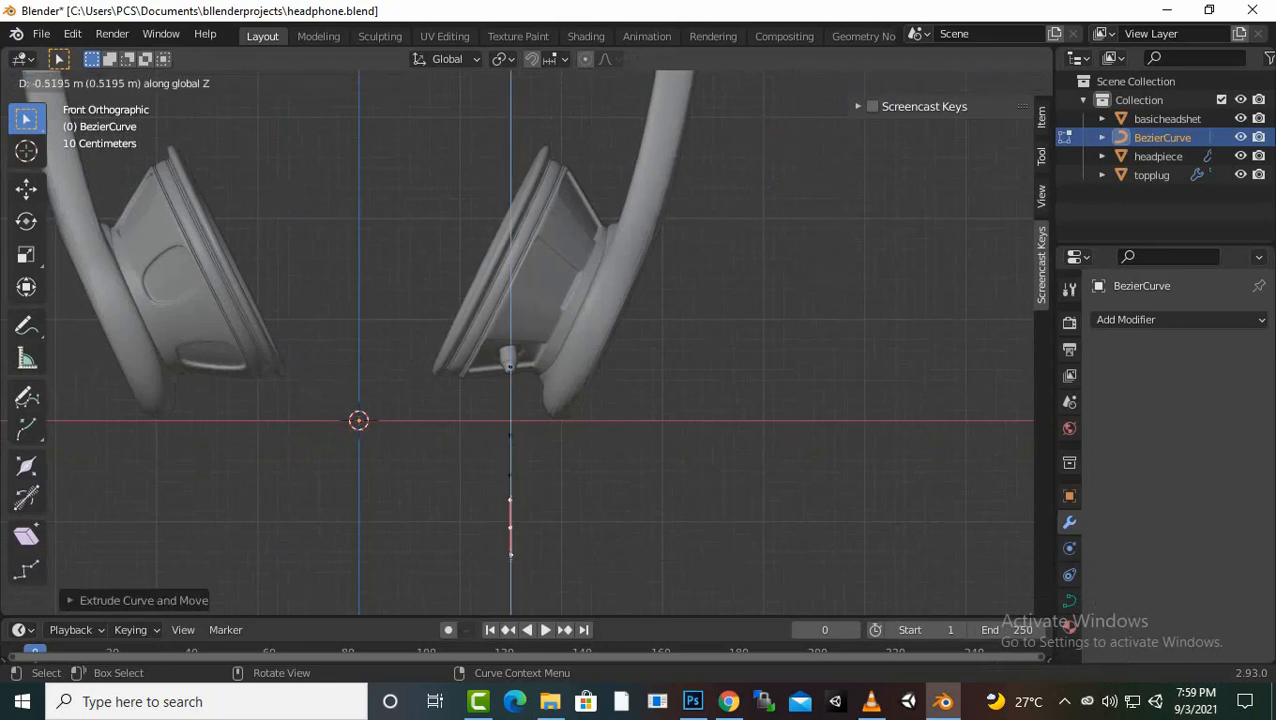
{"action": "key", "text": "Return"}
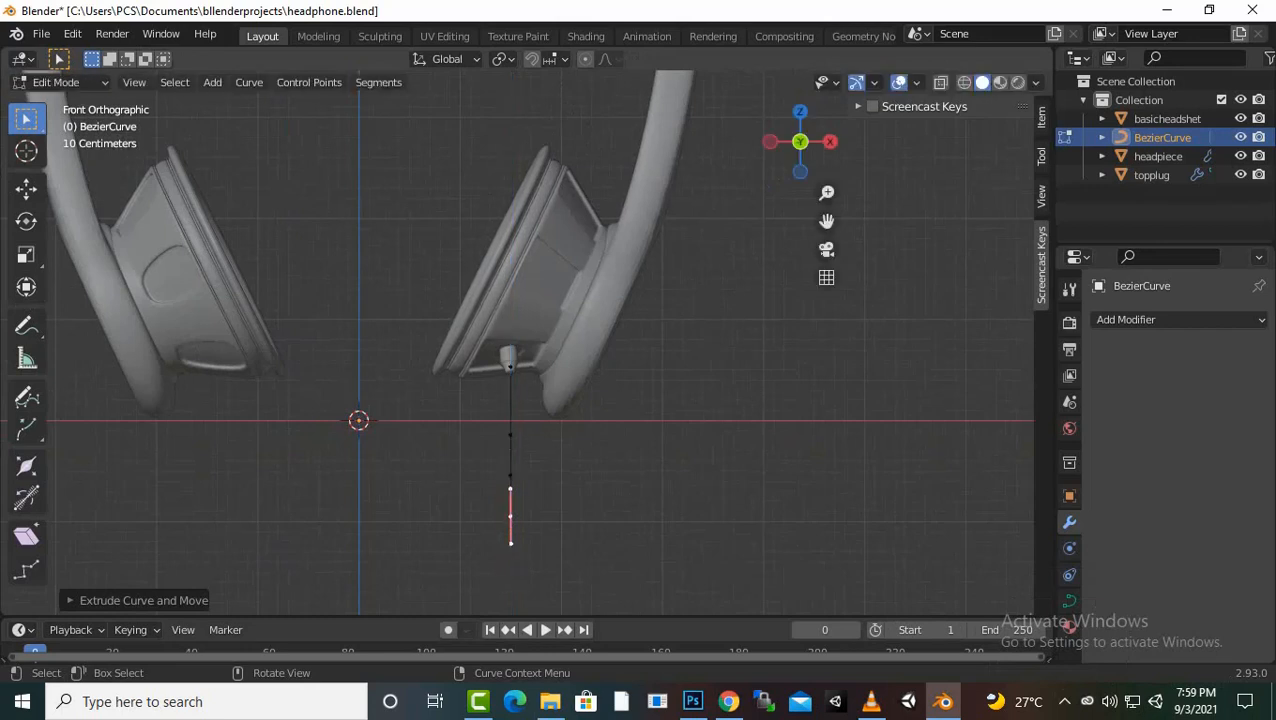
{"action": "key", "text": "g"}
{"action": "key", "text": "z"}
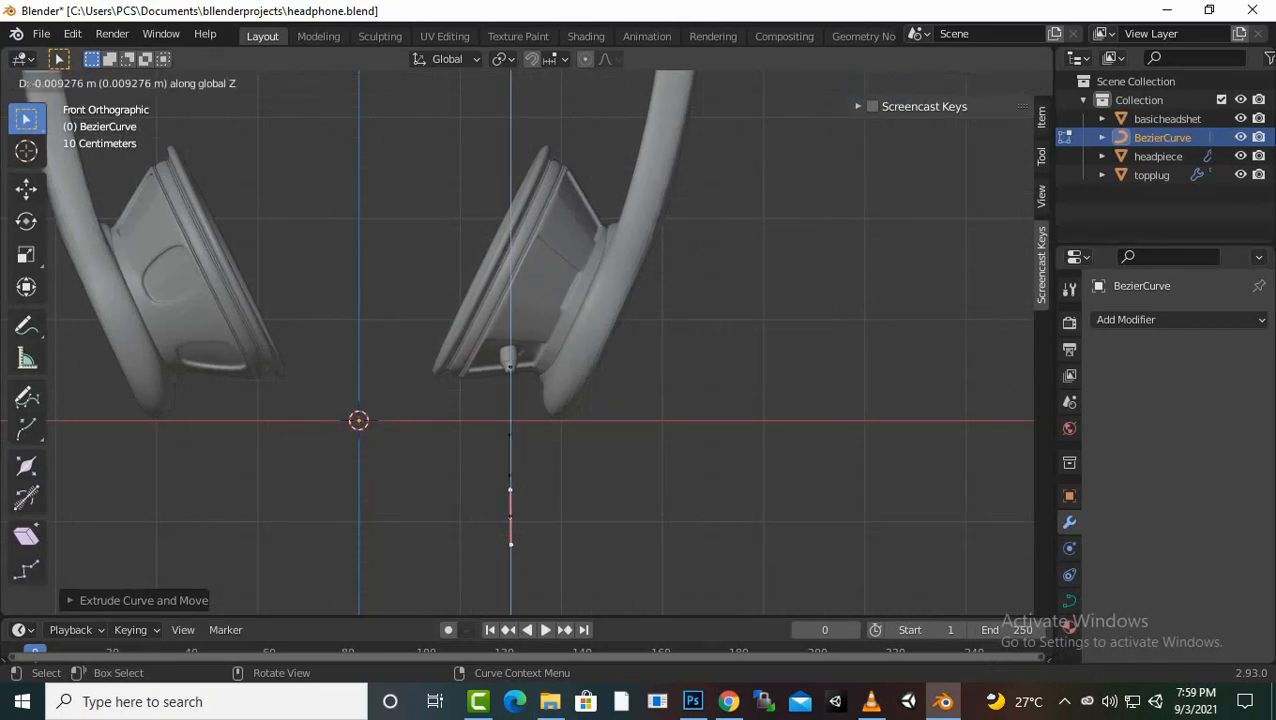
{"action": "key", "text": "Return"}
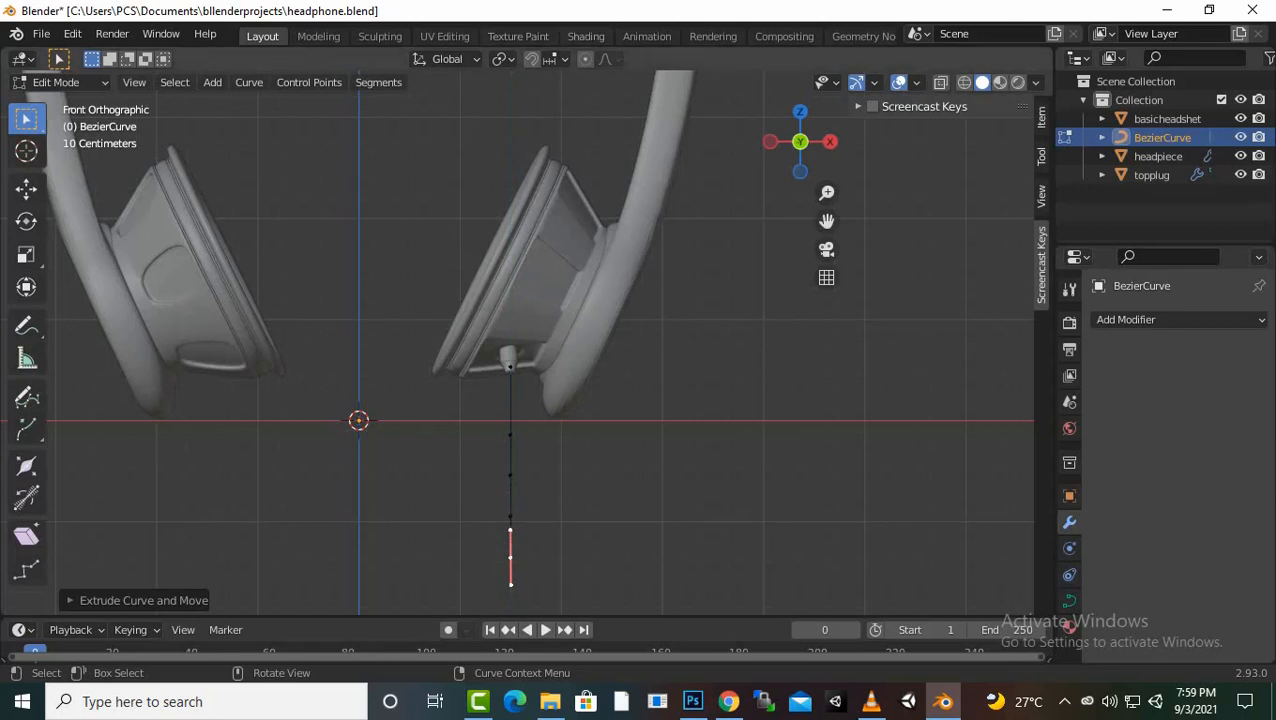
Lengthen the cable curve with two longer downward extrusions along global Z, about 0.55 m and 0.7 m
{"action": "scroll", "coordinate": [529, 343], "scroll_direction": "down", "scroll_amount": 2}
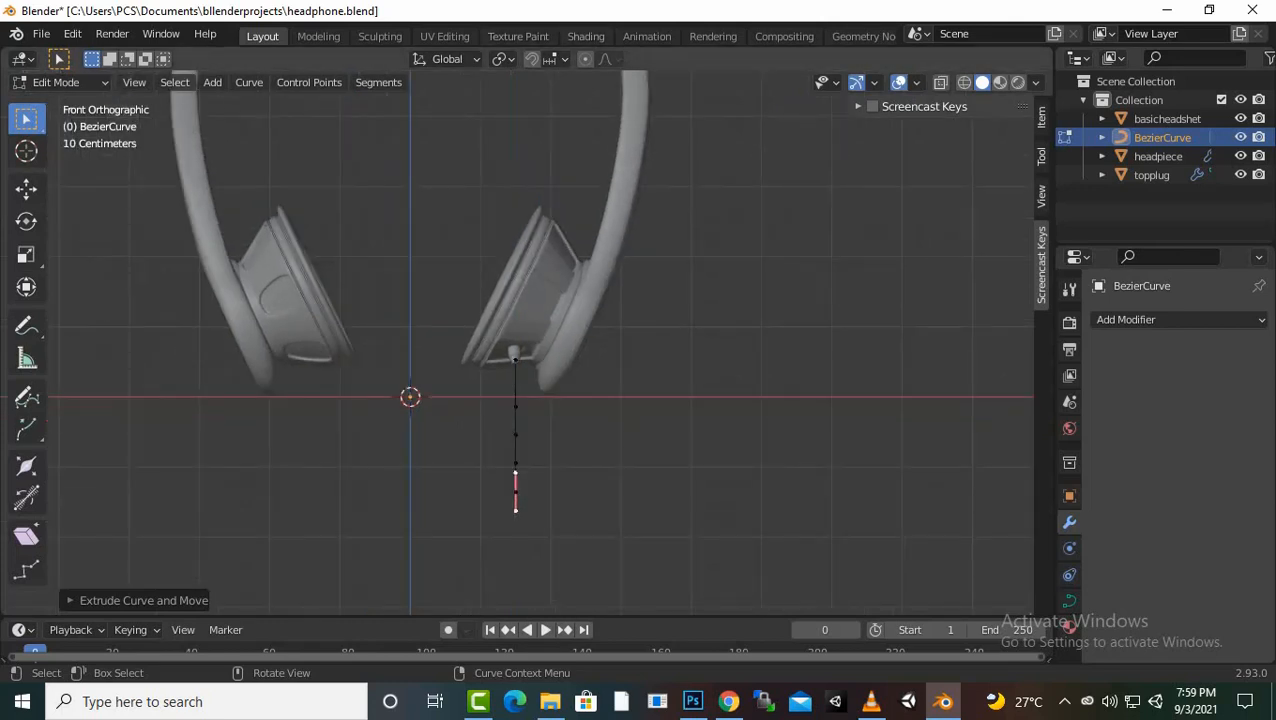
{"action": "key", "text": "e"}
{"action": "key", "text": "z"}
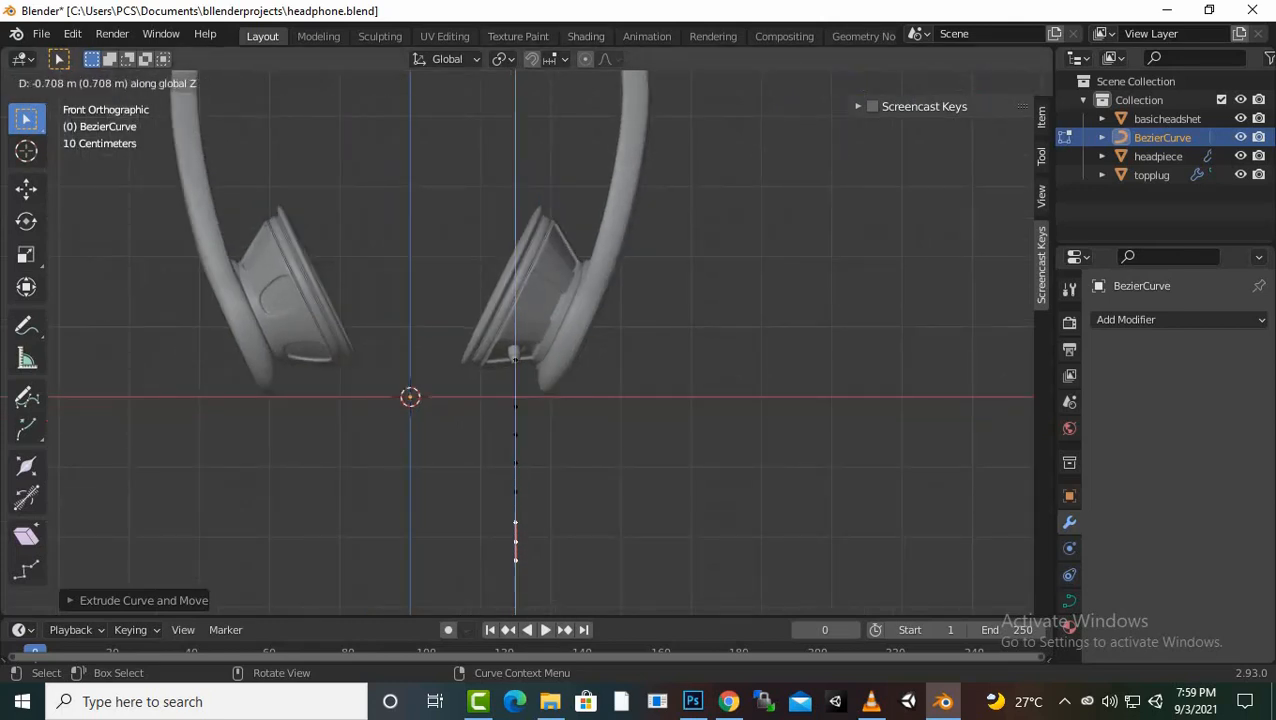
{"action": "key", "text": "Return"}
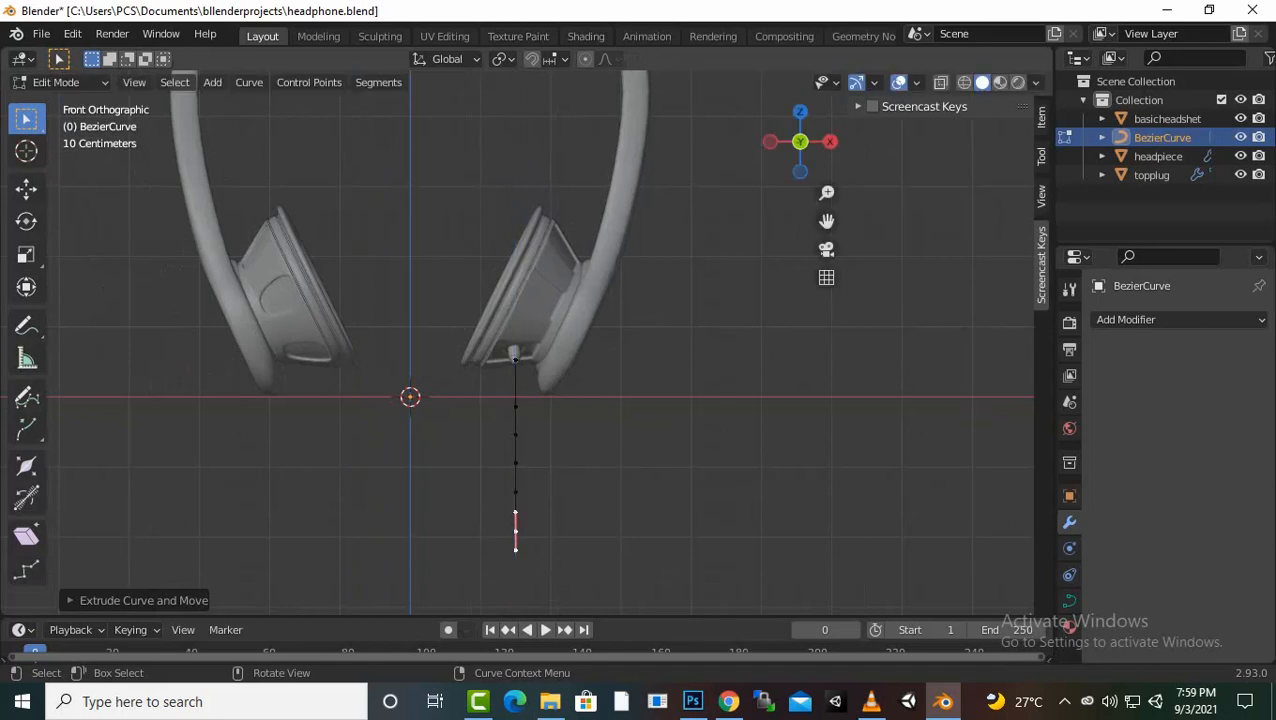
{"action": "key", "text": "e"}
{"action": "key", "text": "z"}
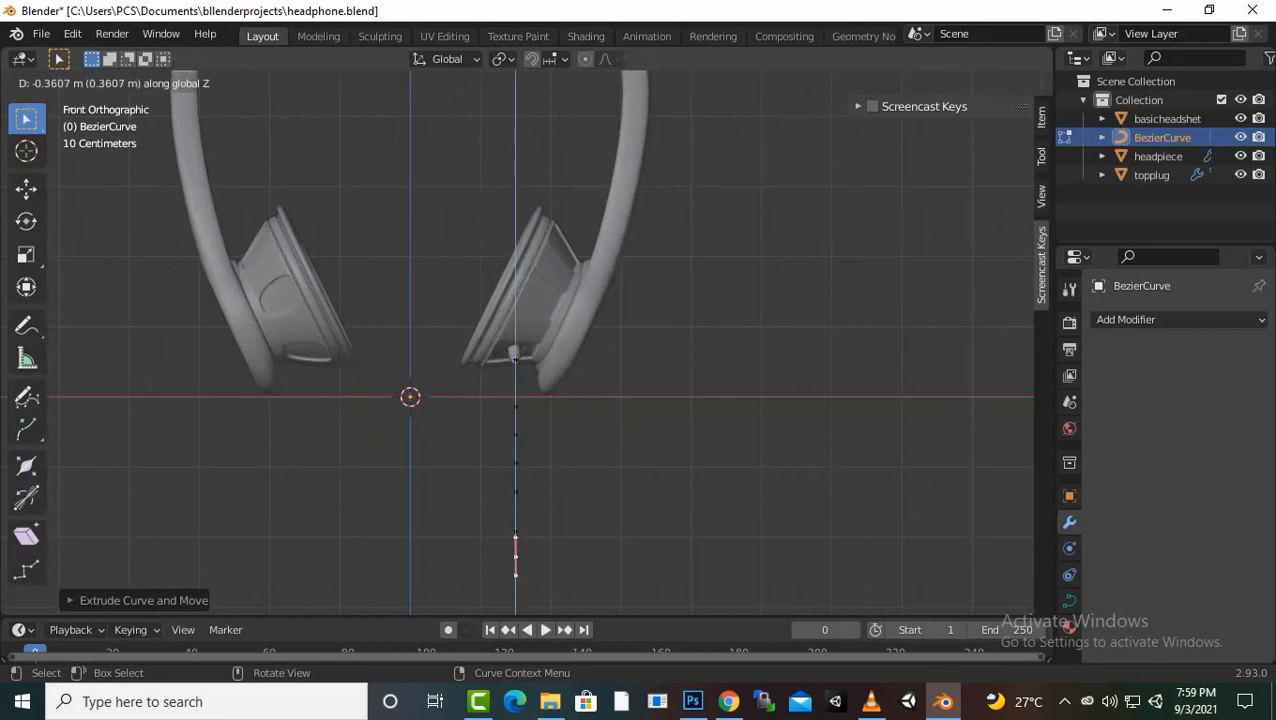
{"action": "key", "text": "Return"}
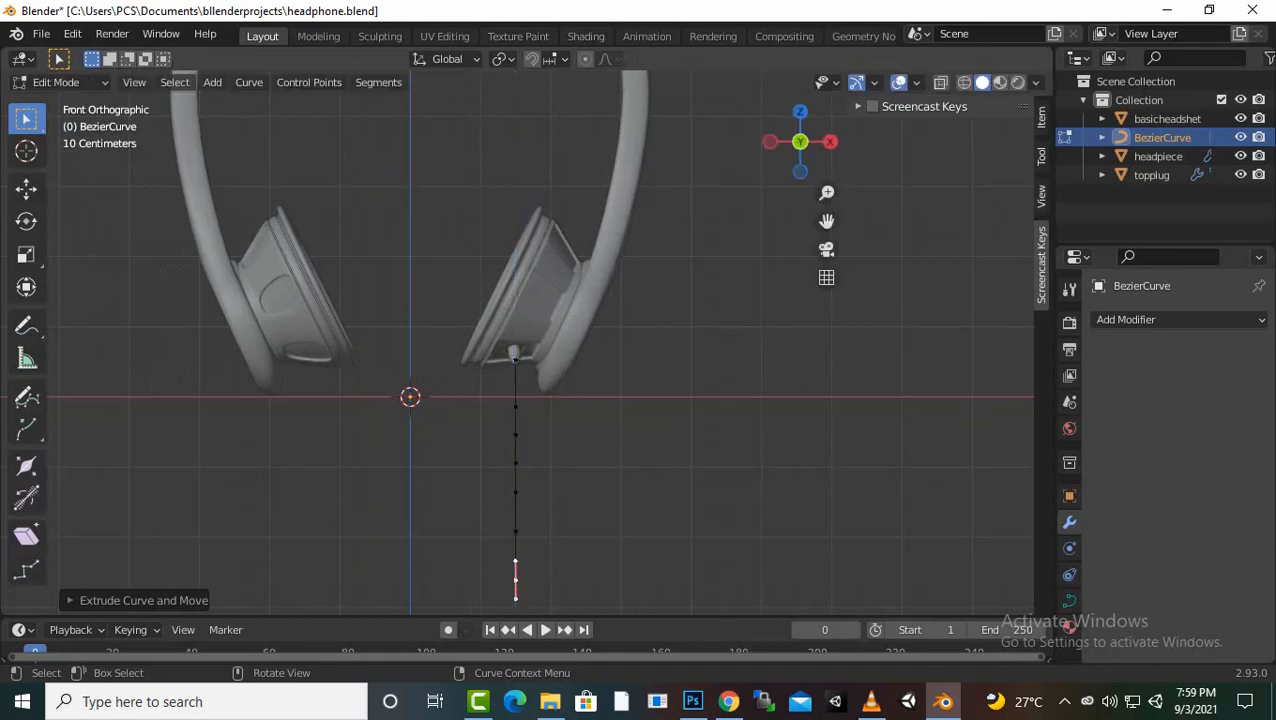
Continue the cable downward along global Z with two extruded segments of about 0.65 m and 0.55 m
{"action": "scroll", "coordinate": [517, 340], "scroll_direction": "down", "scroll_amount": 2}
{"action": "key", "text": "g"}
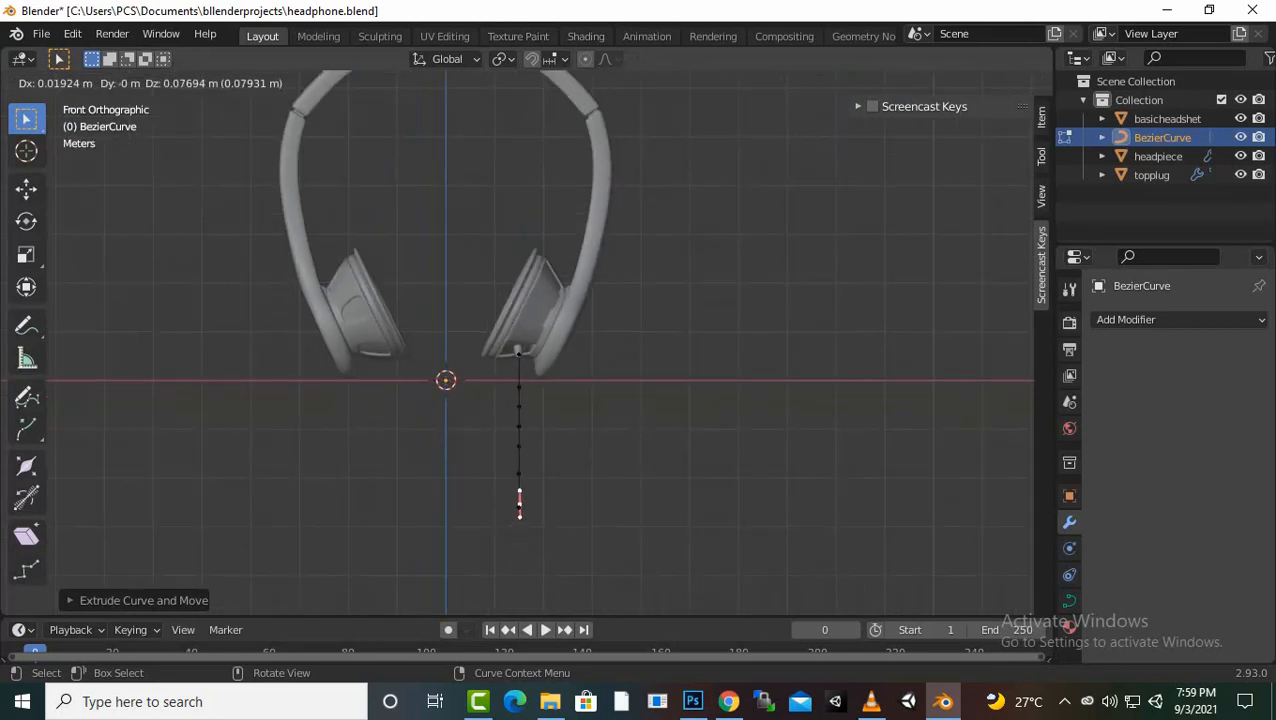
{"action": "key", "text": "z"}
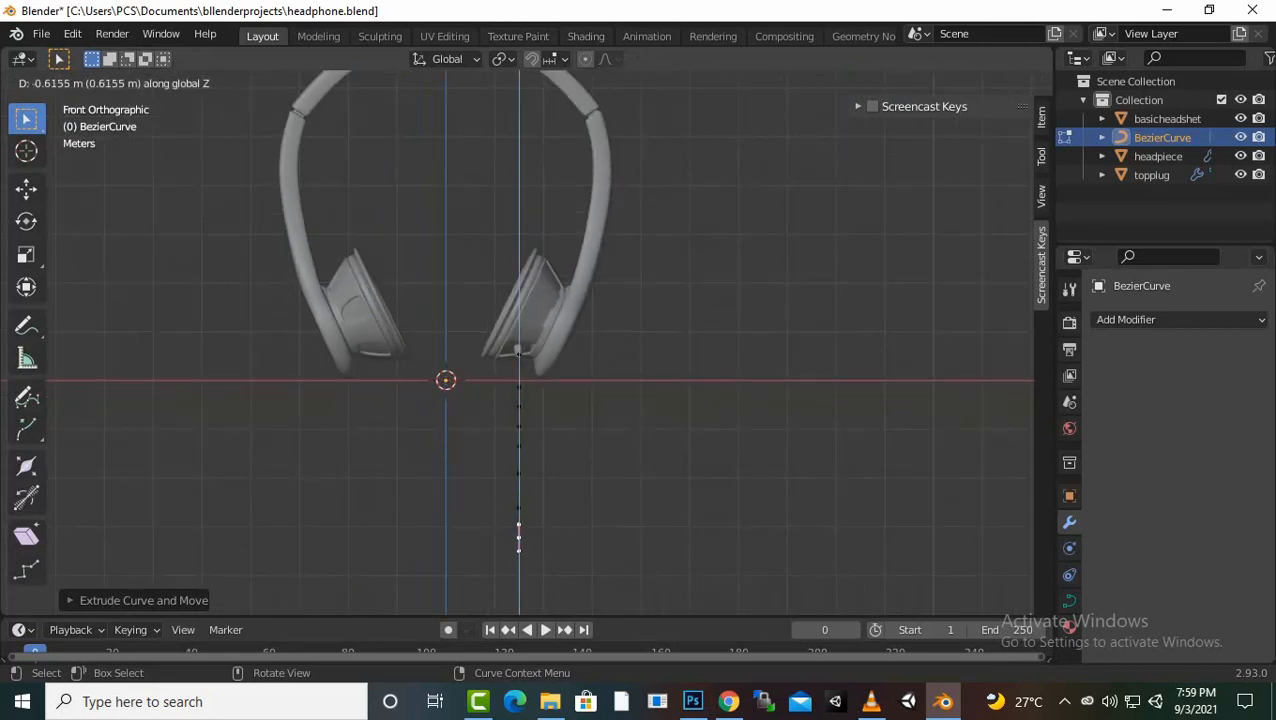
{"action": "key", "text": "Return"}
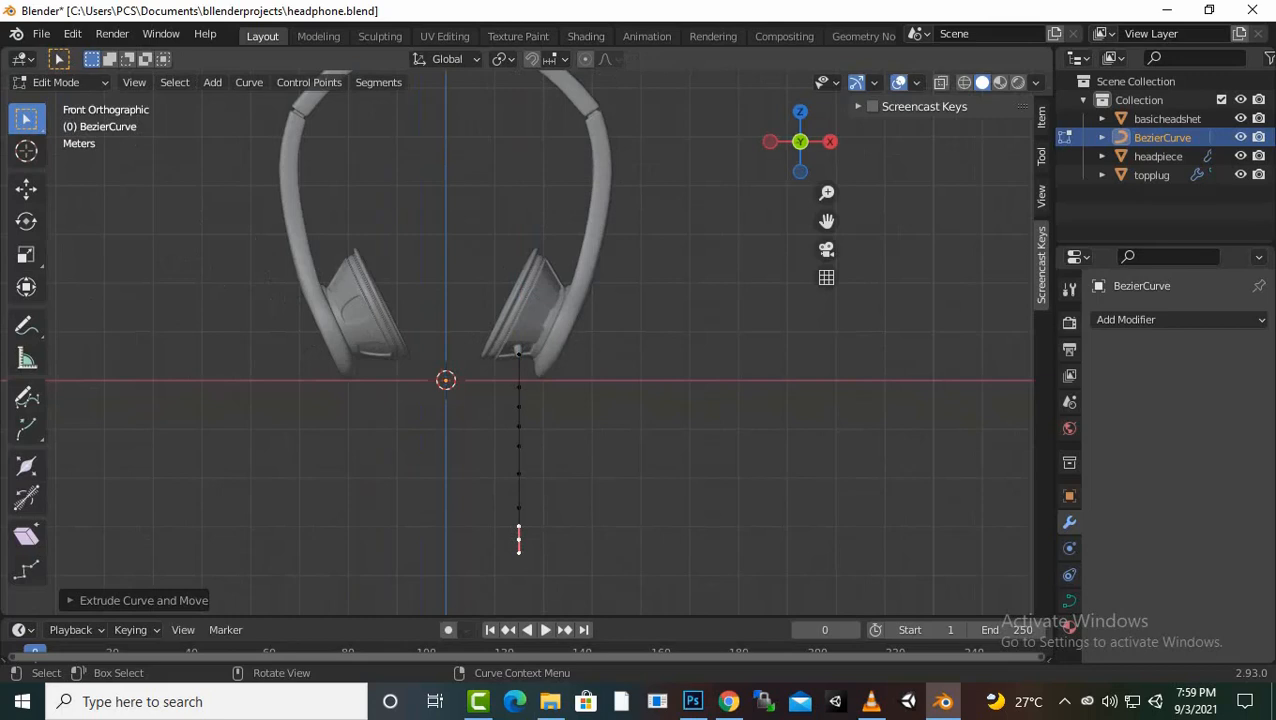
{"action": "key", "text": "g"}
{"action": "key", "text": "z"}
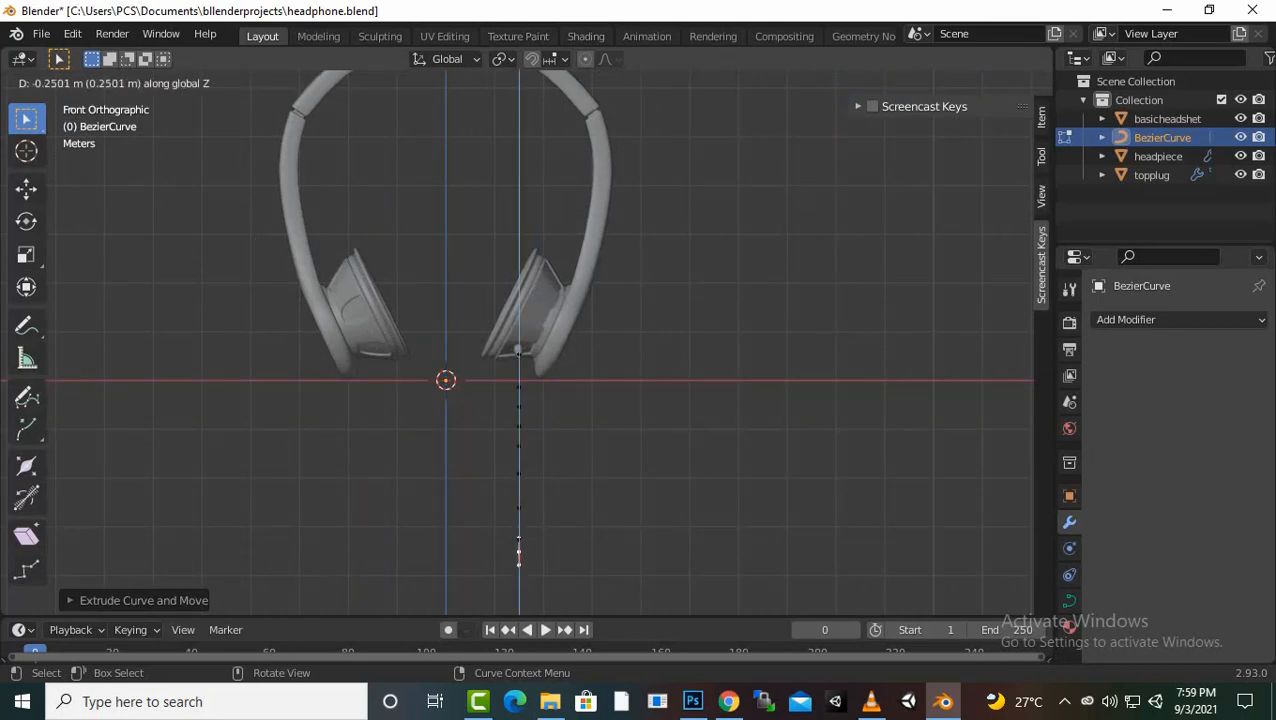
{"action": "key", "text": "Return"}
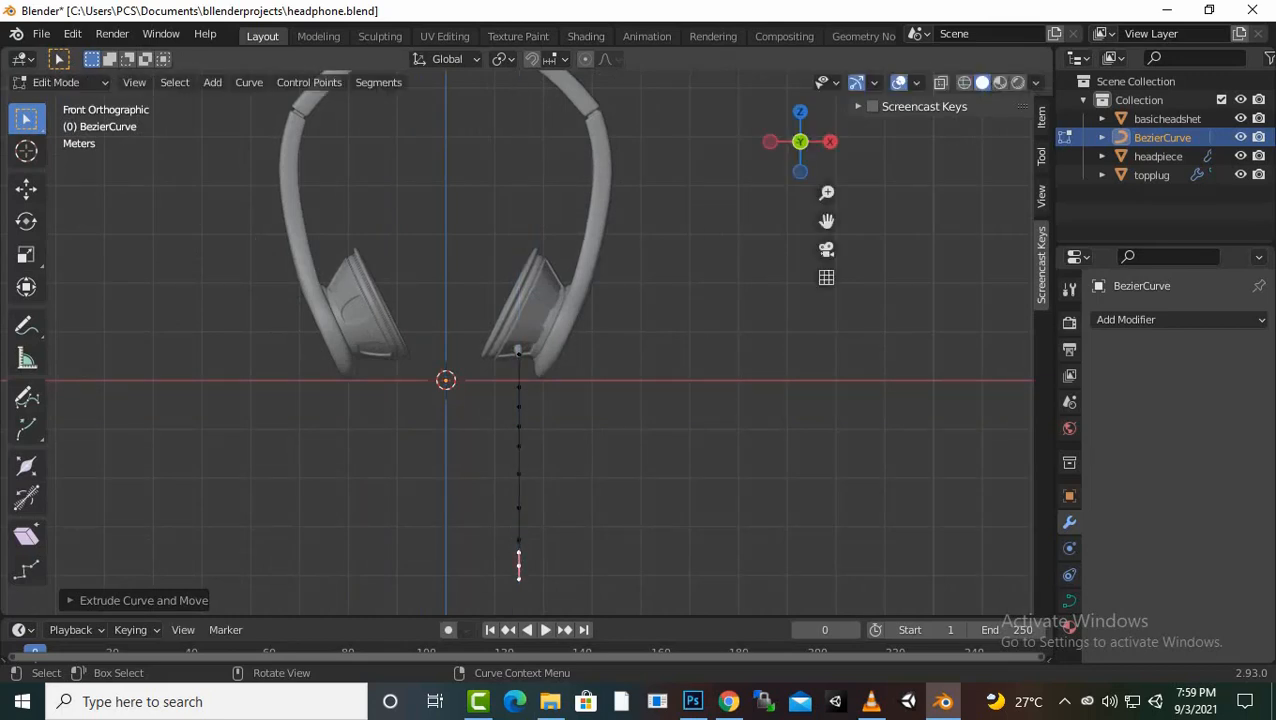
Extrude three final segments straight down along global Z from the cable's lower end, about 0.75, 0.4 and 0.65 m
{"action": "key", "text": "e"}
{"action": "key", "text": "z"}
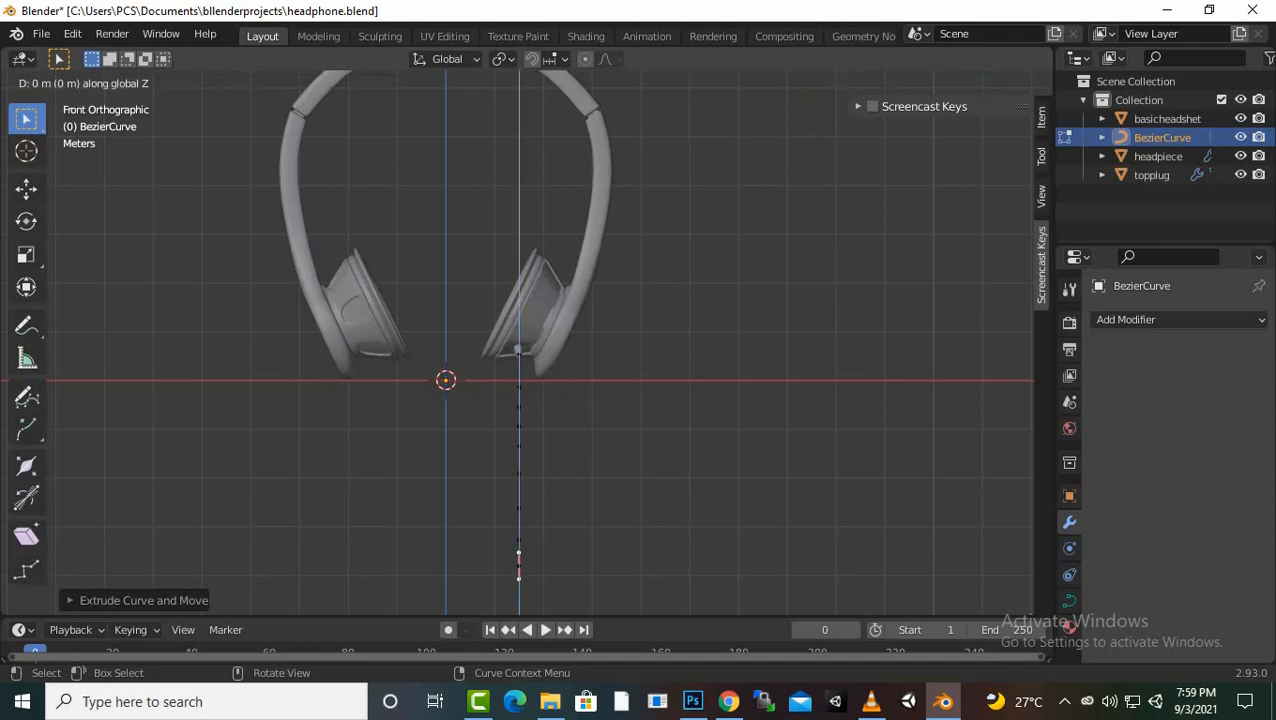
{"action": "key", "text": "Return"}
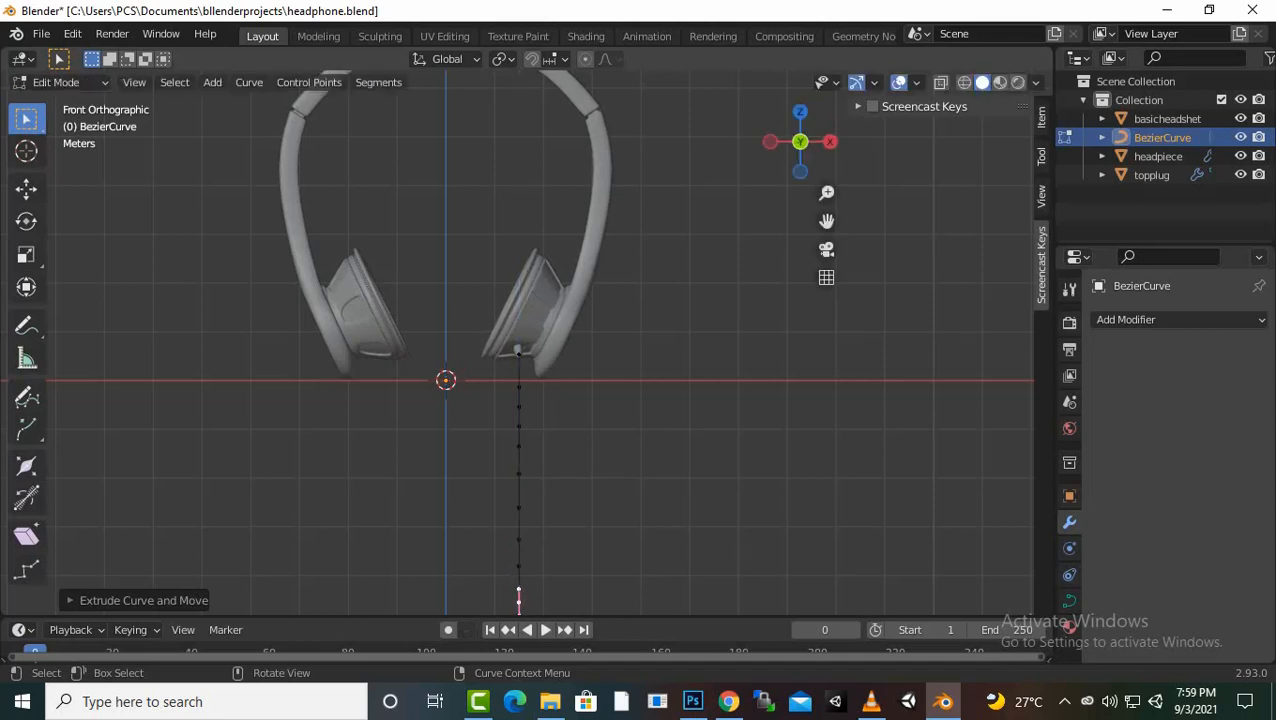
{"action": "scroll", "coordinate": [527, 344], "scroll_direction": "down", "scroll_amount": 3}
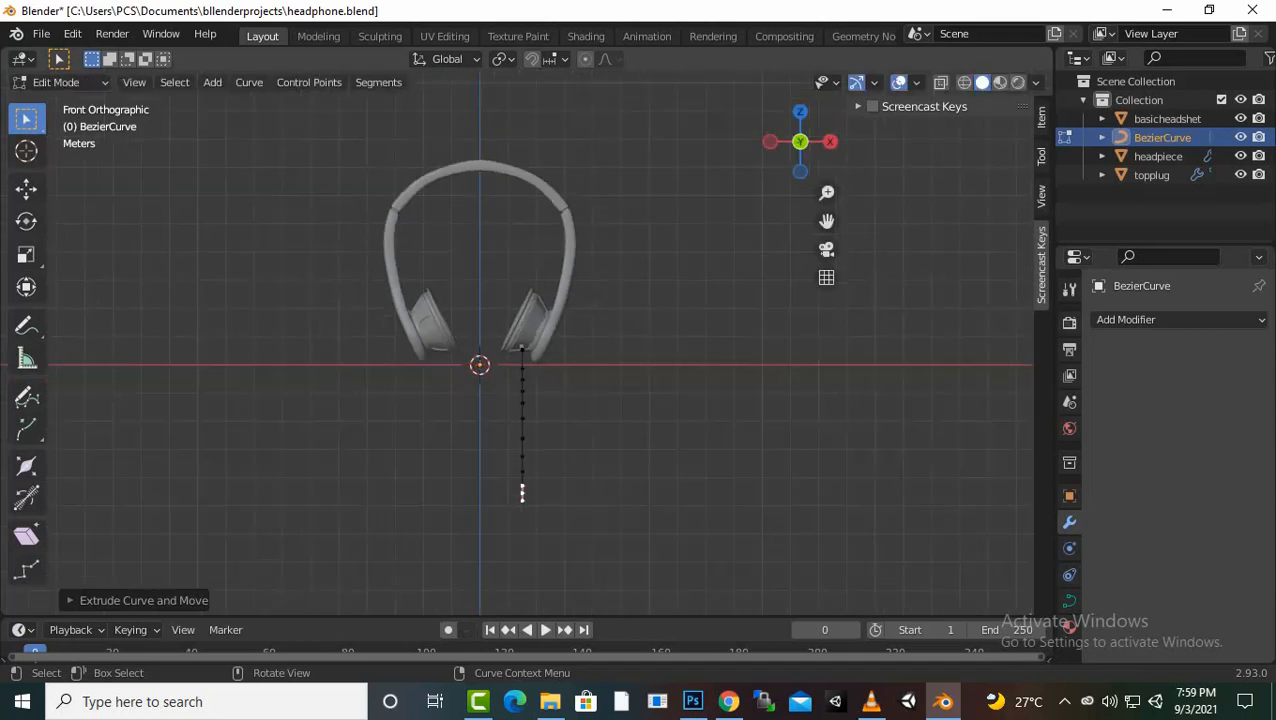
{"action": "key", "text": "e"}
{"action": "key", "text": "z"}
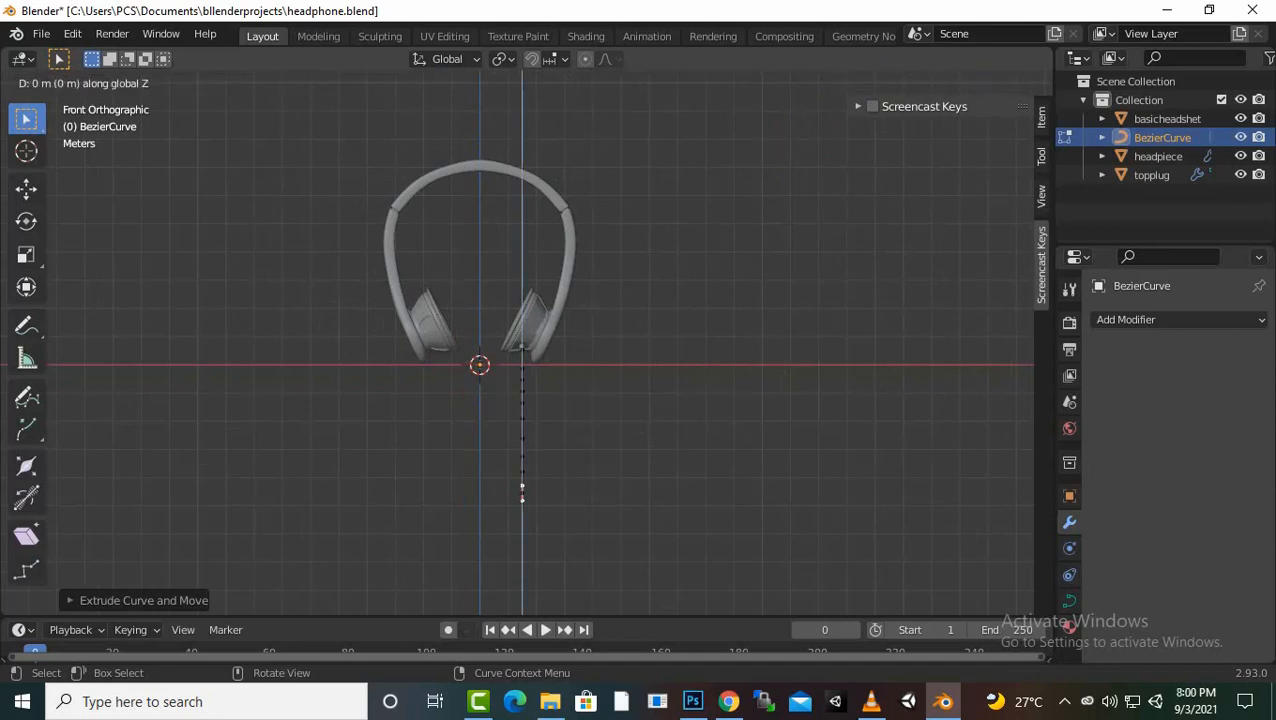
{"action": "key", "text": "Return"}
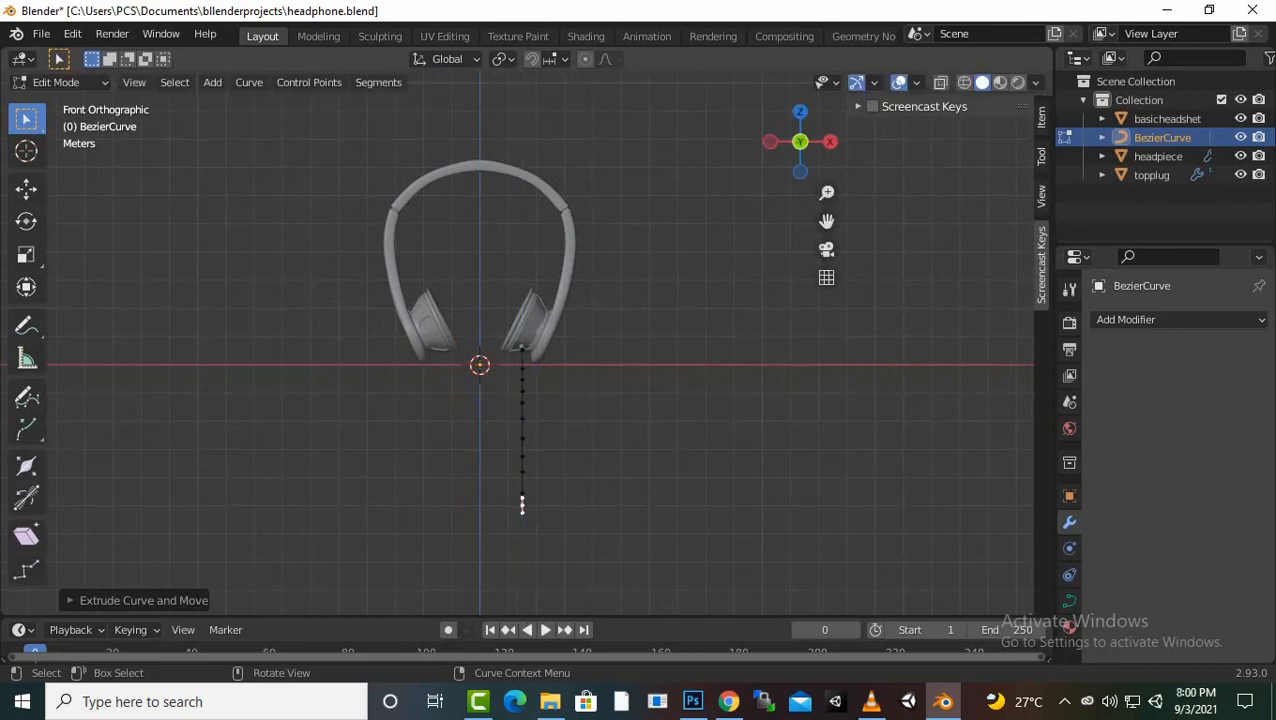
{"action": "key", "text": "e"}
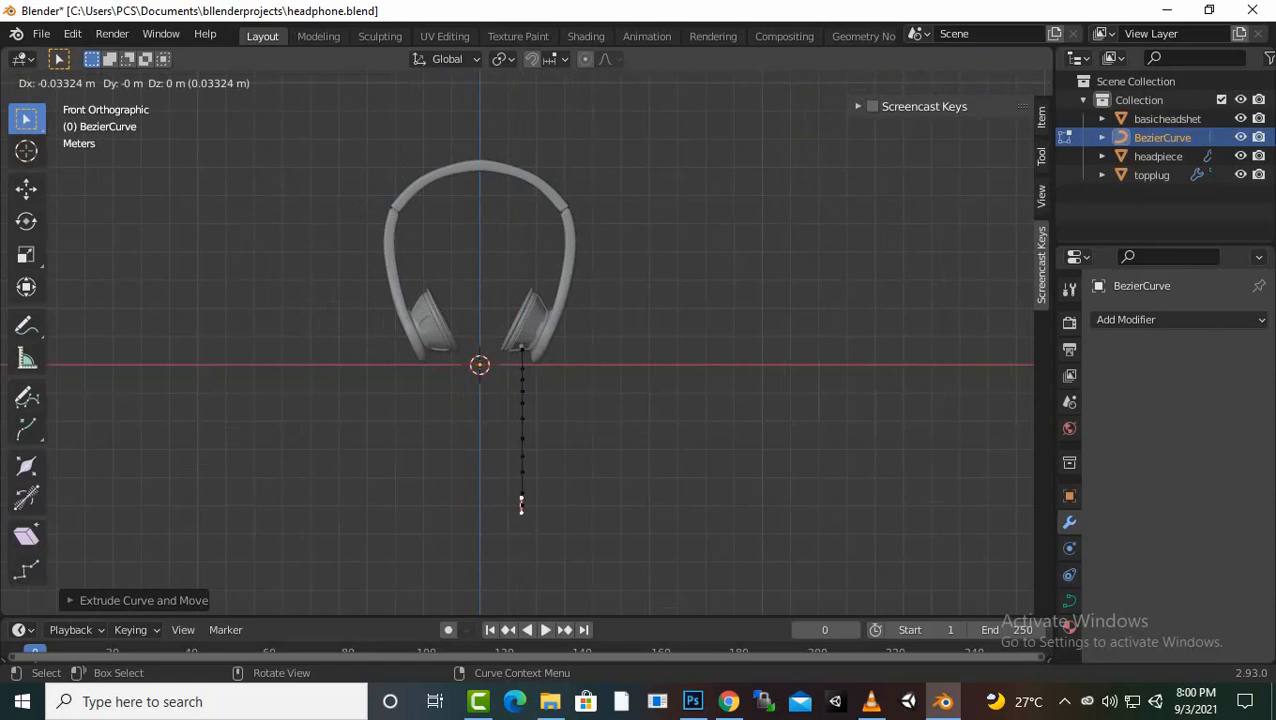
{"action": "key", "text": "z"}
{"action": "key", "text": "Return"}
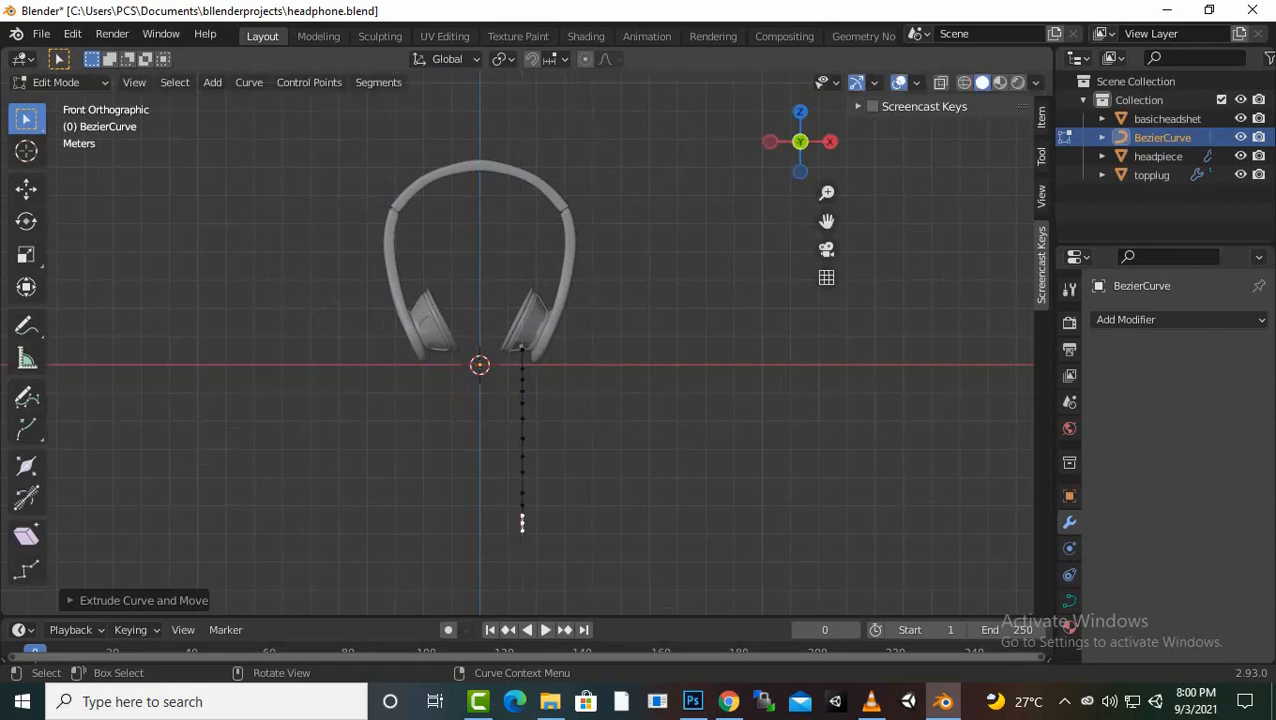
Rename the BezierCurve object as wire
{"action": "scroll", "coordinate": [540, 340], "scroll_direction": "up", "scroll_amount": 4}
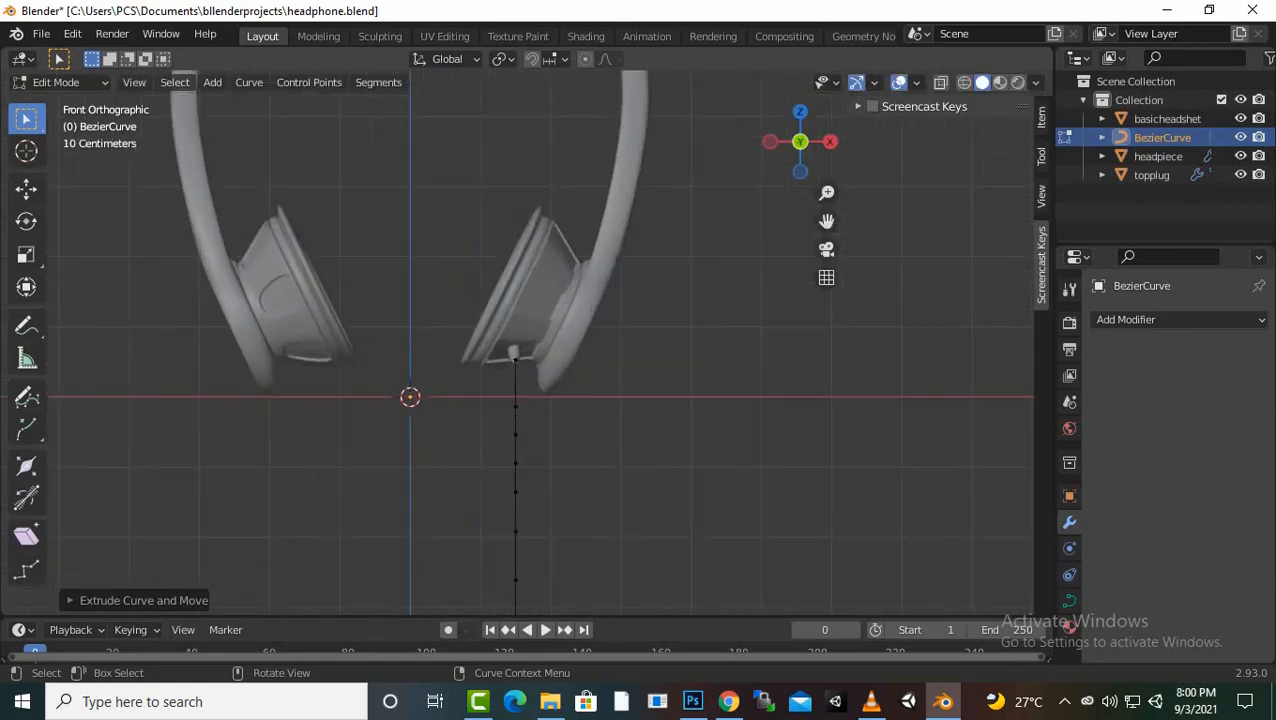
{"action": "double_click", "coordinate": [1162, 137]}
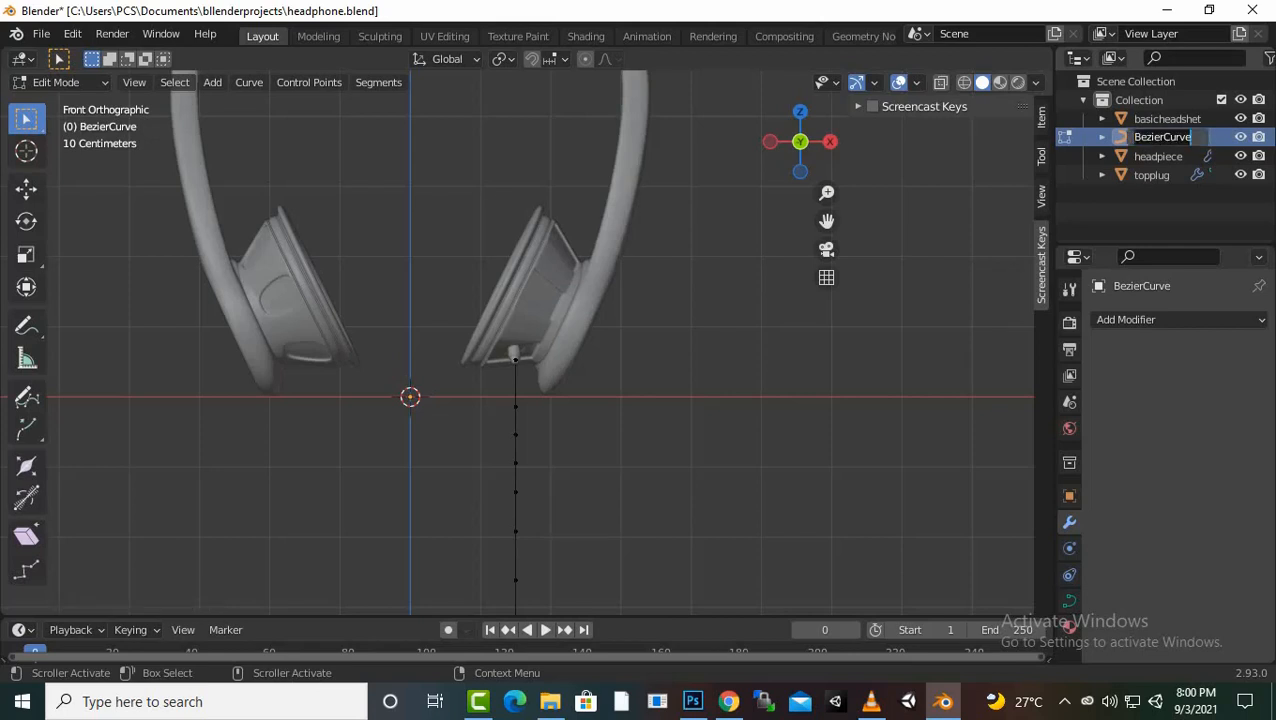
{"action": "type", "text": "wire"}
{"action": "key", "text": "Return"}
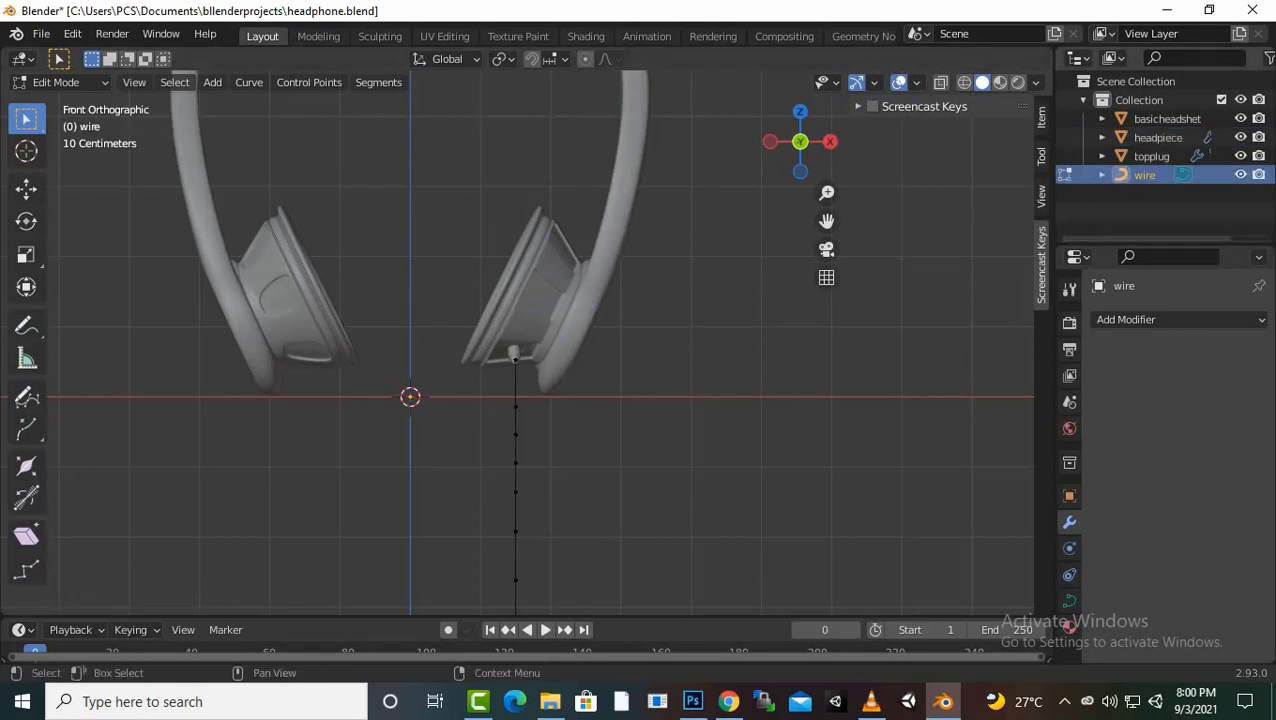
Return to Object Mode, select topplug and duplicate it in place without shifting the copy
{"action": "left_click", "coordinate": [1151, 156]}
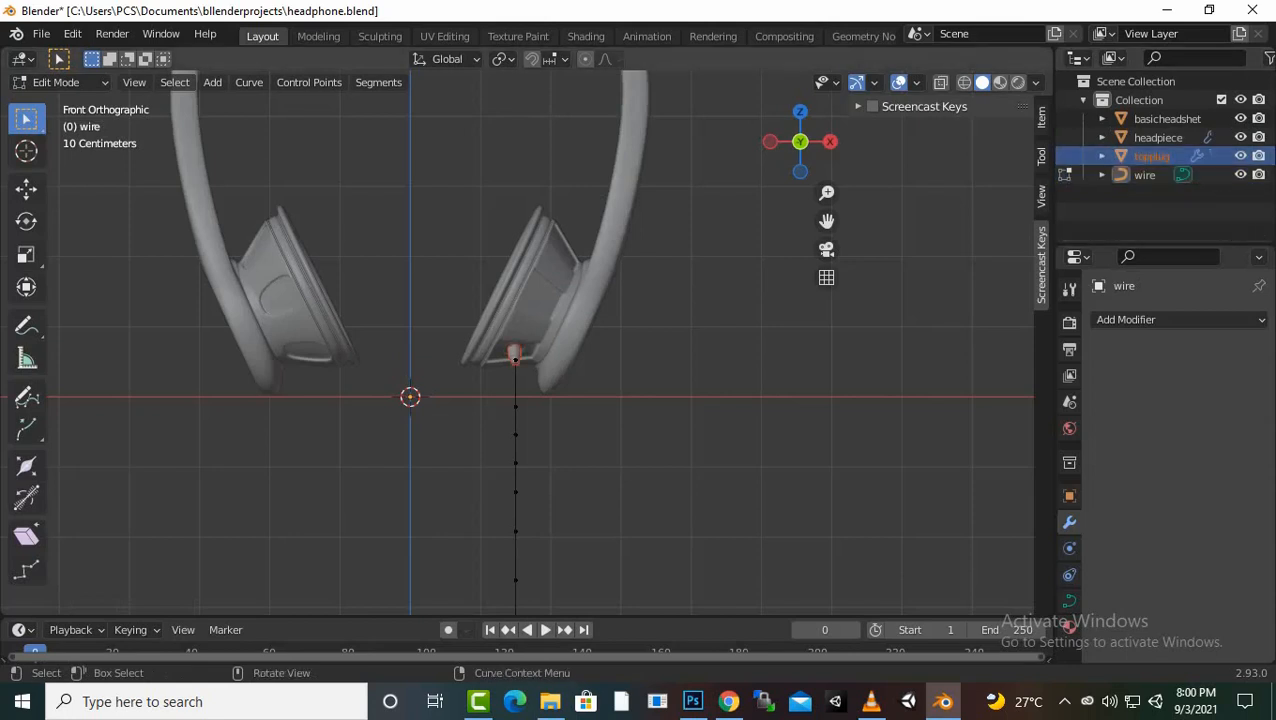
{"action": "key", "text": "Tab"}
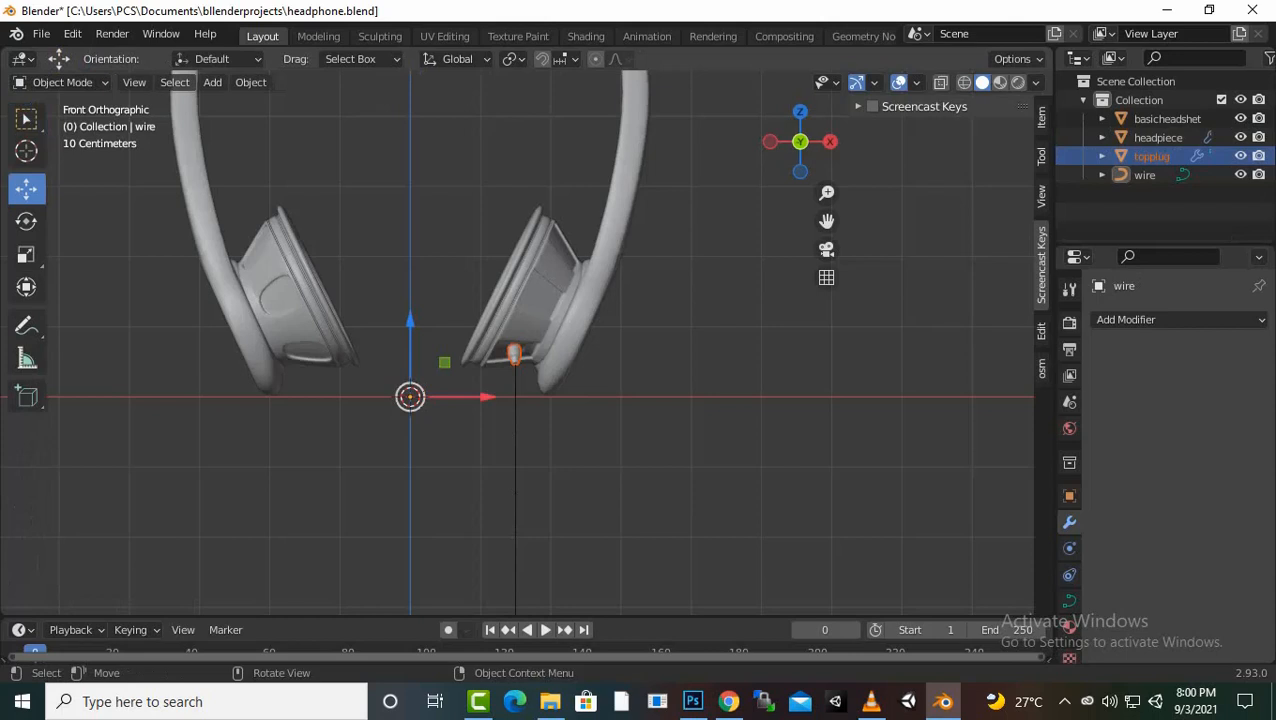
{"action": "key", "text": "alt+a"}
{"action": "left_click", "coordinate": [514, 354]}
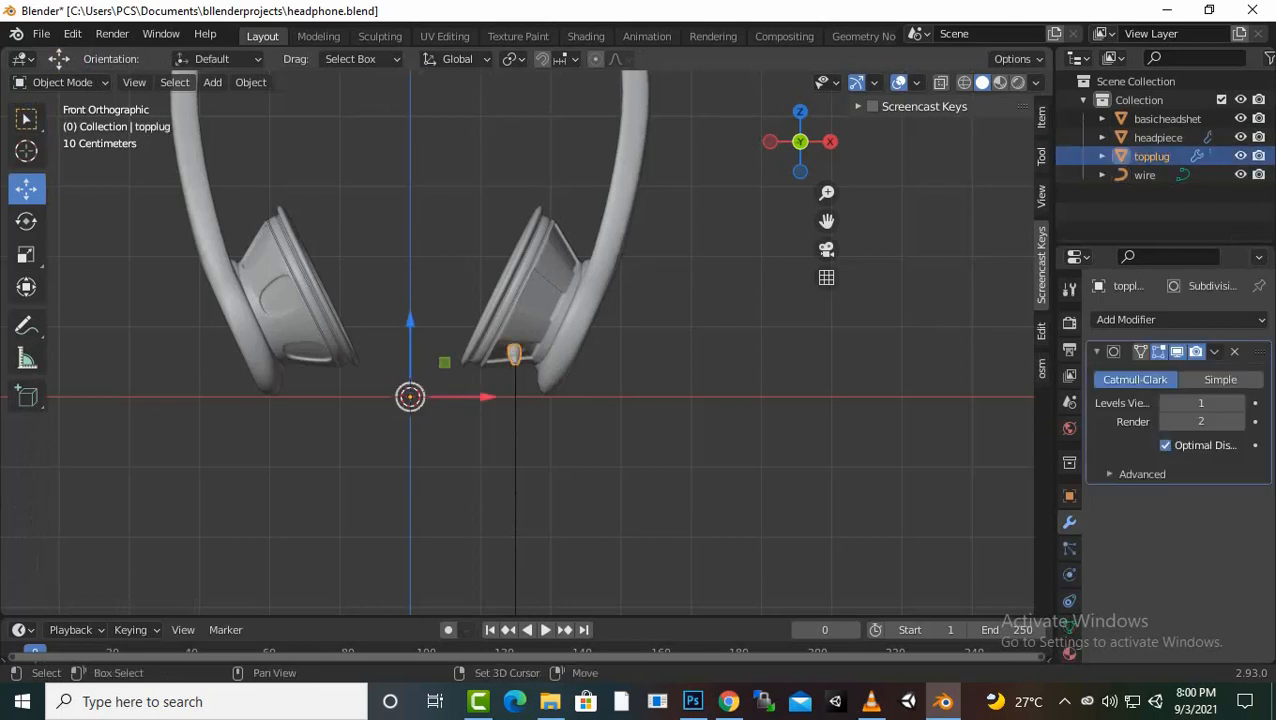
{"action": "key", "text": "shift+d"}
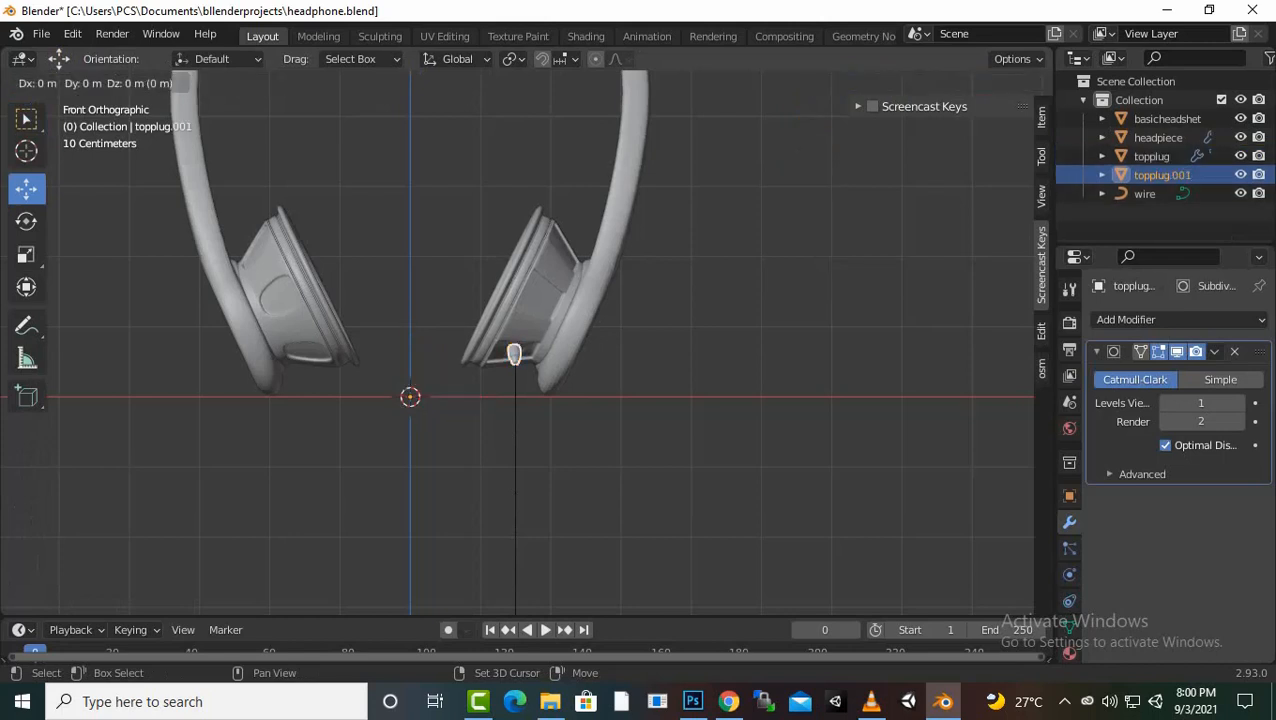
{"action": "key", "text": "z"}
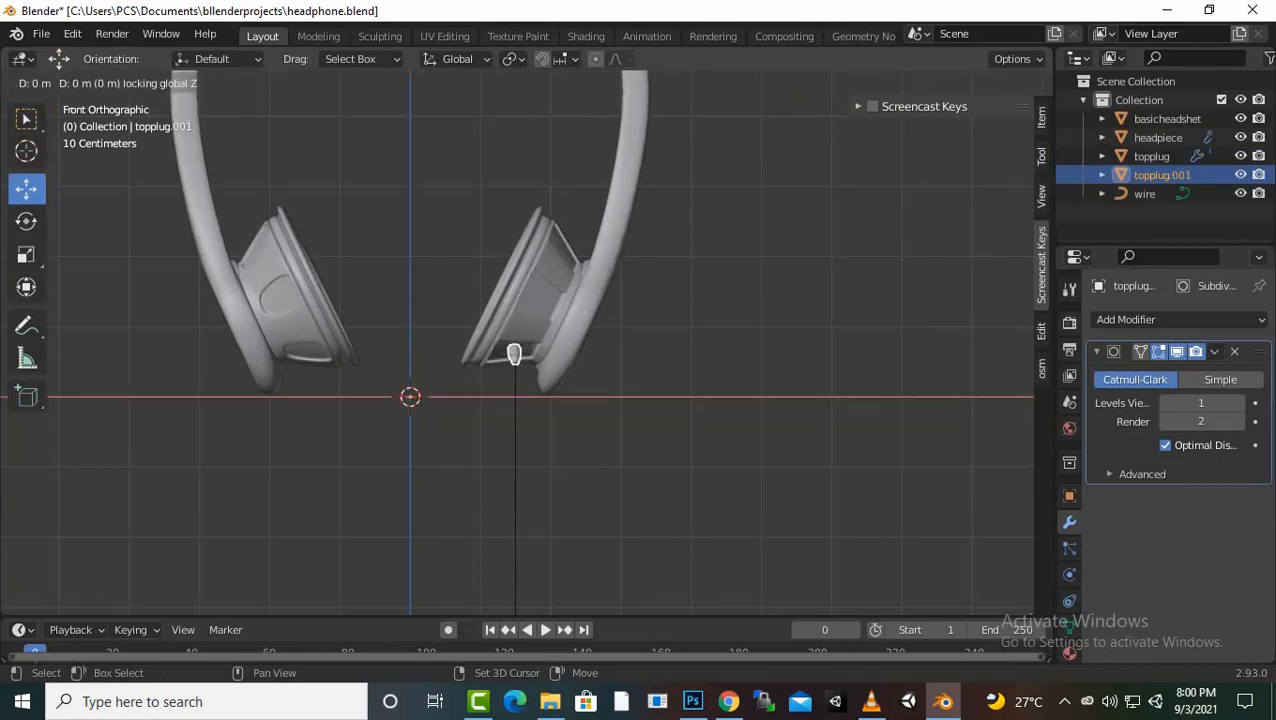
{"action": "key", "text": "z"}
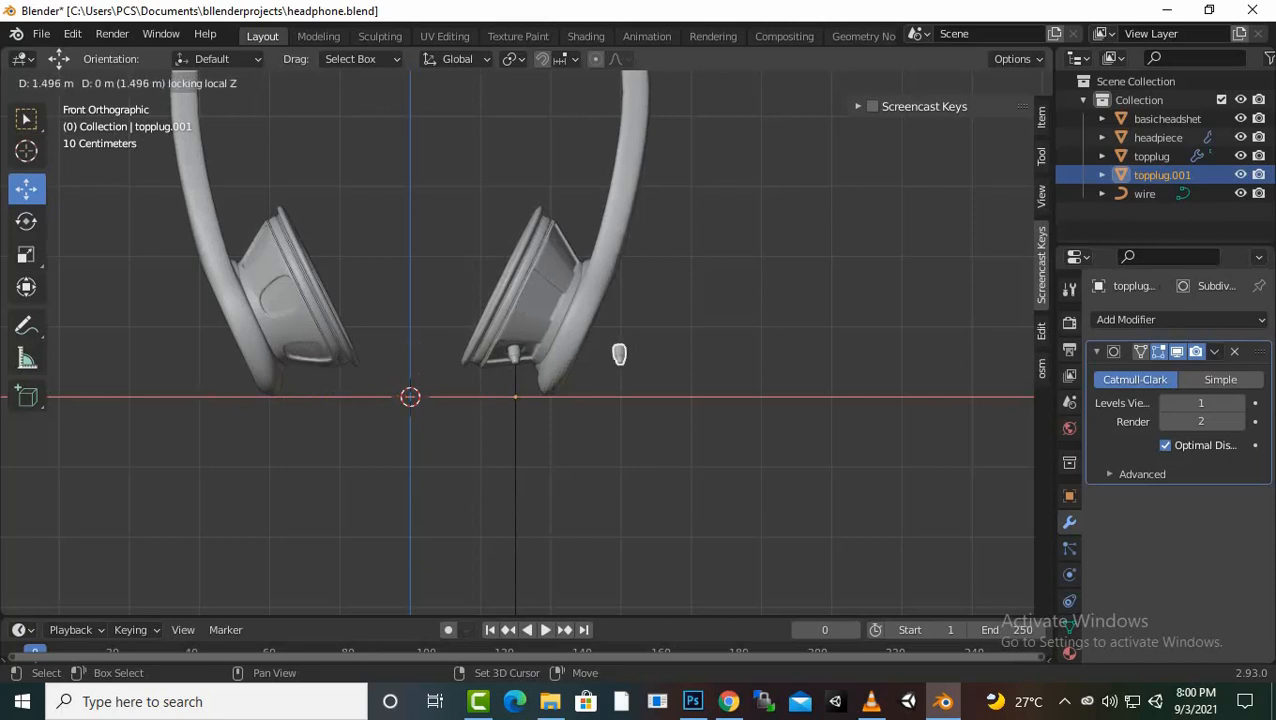
{"action": "key", "text": "Escape"}
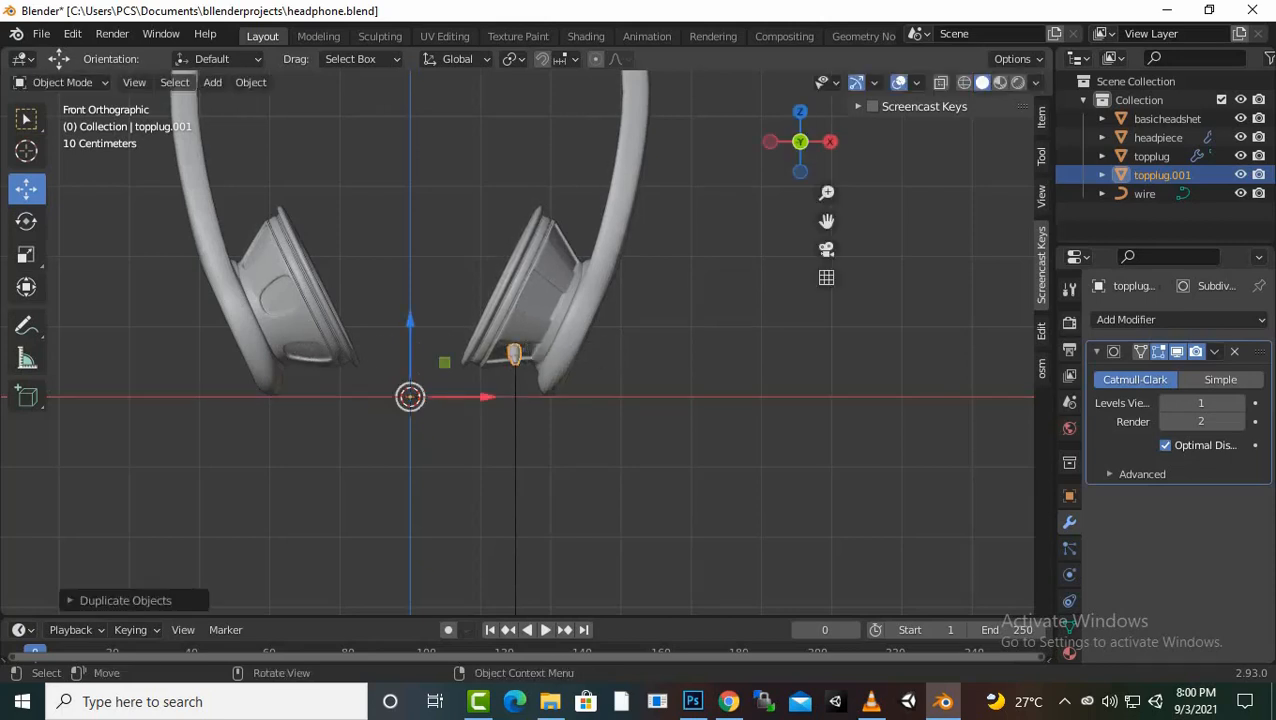
{"action": "scroll", "coordinate": [525, 343], "scroll_direction": "down", "scroll_amount": 4}
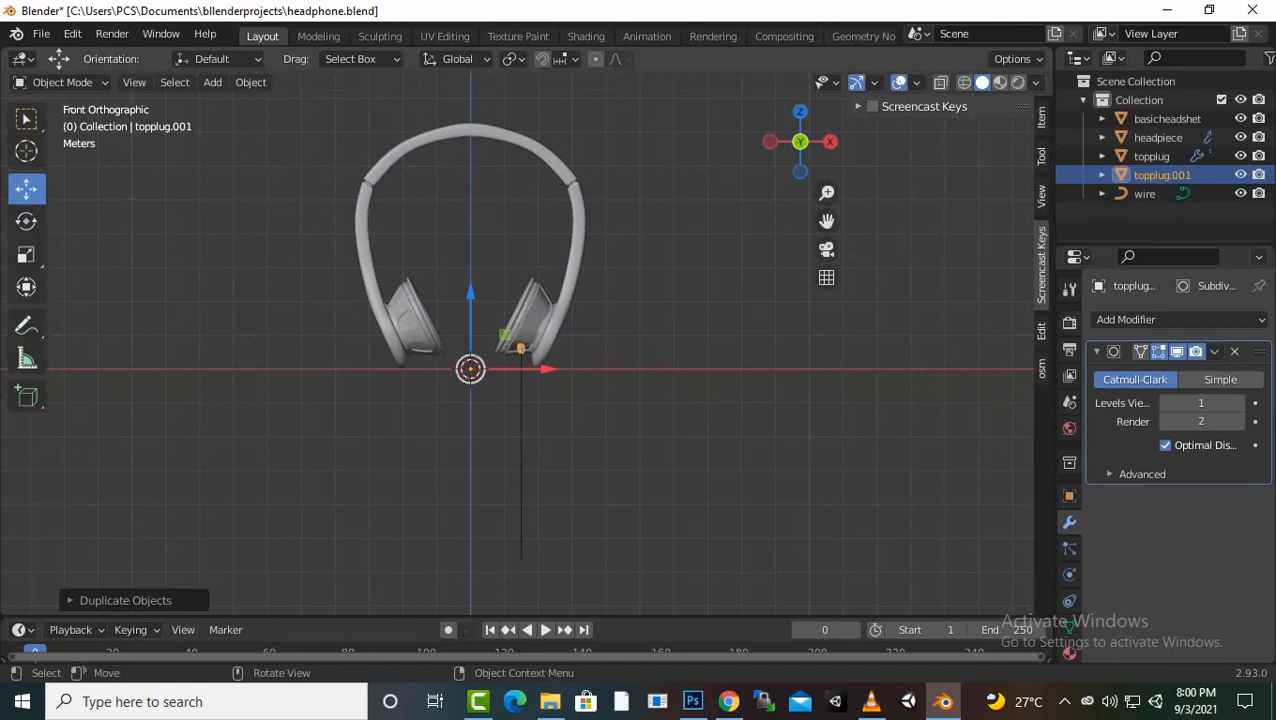
{"action": "middle_click_drag", "start_coordinate": [525, 343], "coordinate": [940, 342]}
{"action": "scroll", "coordinate": [527, 343], "scroll_direction": "up", "scroll_amount": 4}
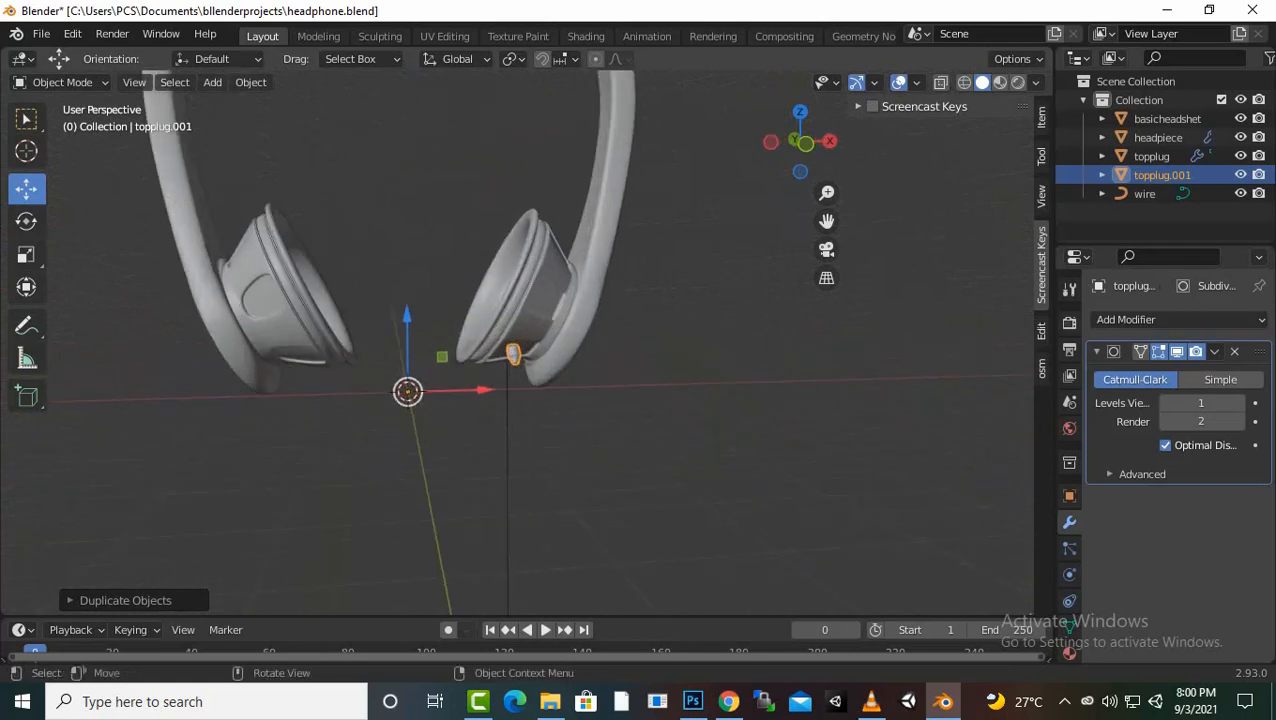
{"action": "left_click", "coordinate": [1064, 702]}
{"action": "left_click", "coordinate": [1081, 587]}
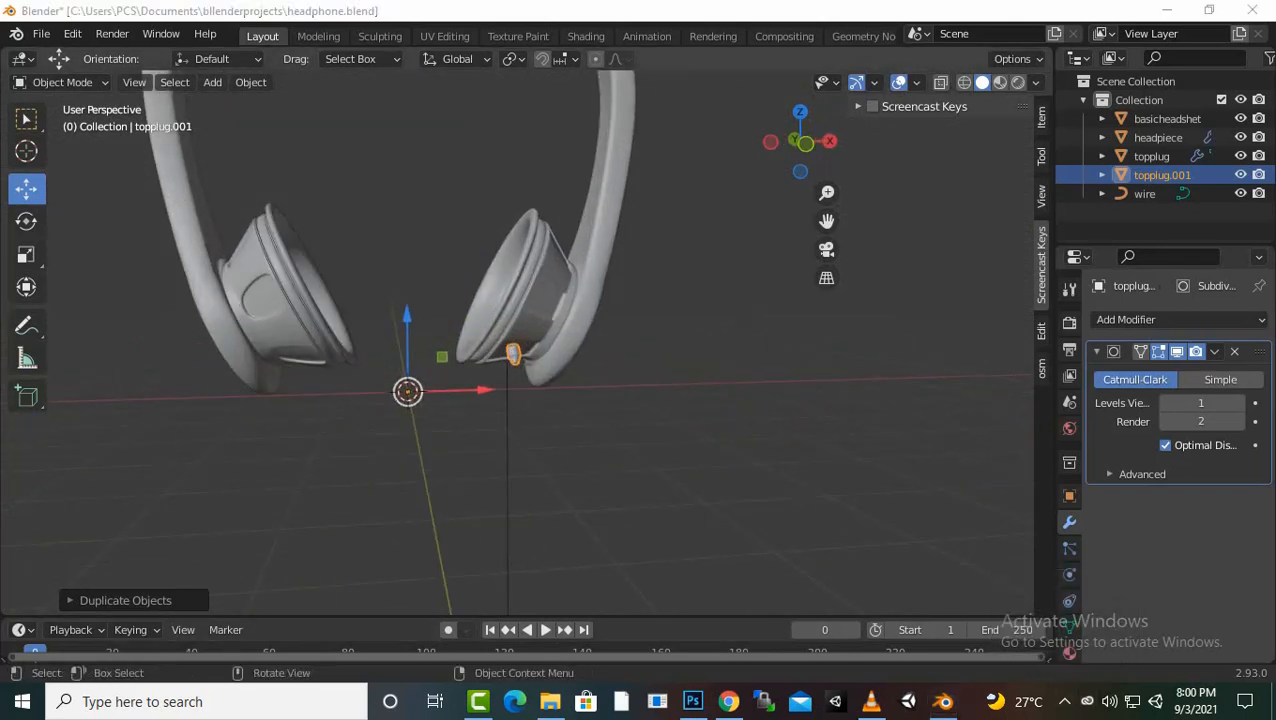
Set the transform pivot point to Bounding Box Center
{"action": "left_click", "coordinate": [511, 58]}
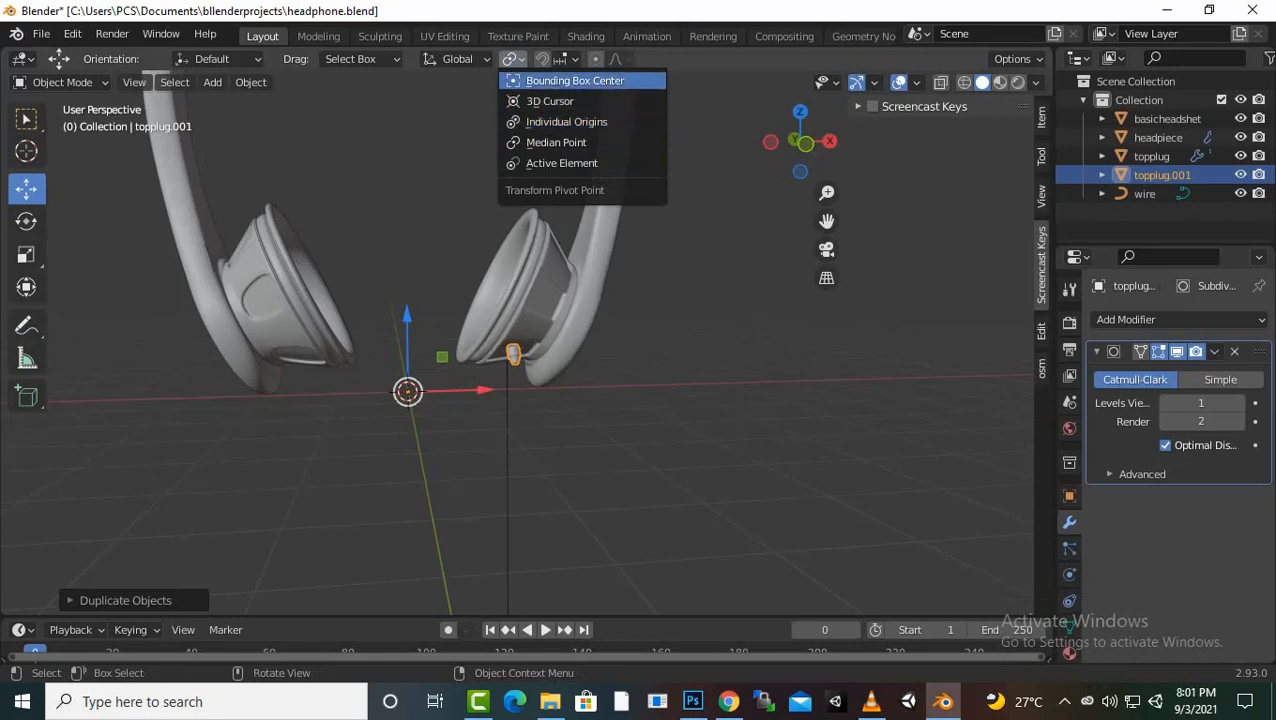
{"action": "left_click", "coordinate": [575, 80]}
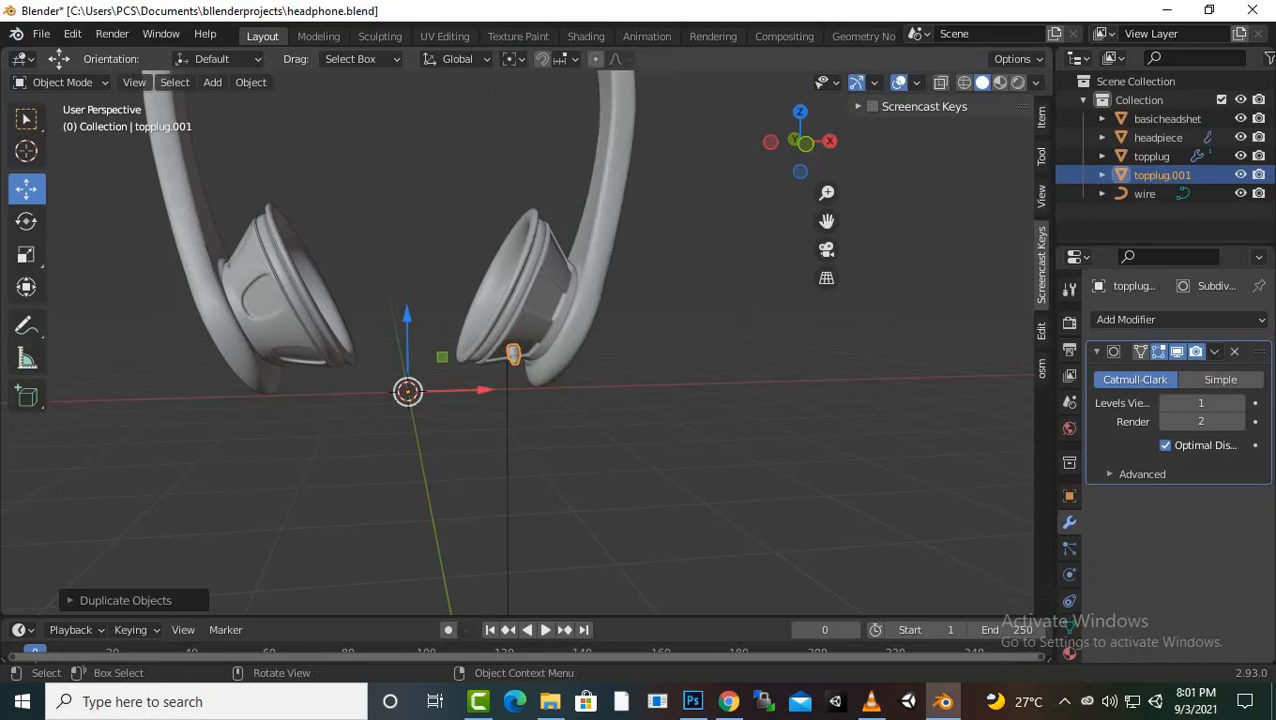
Move all control points of the wire curve about -0.73 m along global Y to line up with the plug
{"action": "scroll", "coordinate": [517, 340], "scroll_direction": "up", "scroll_amount": 3}
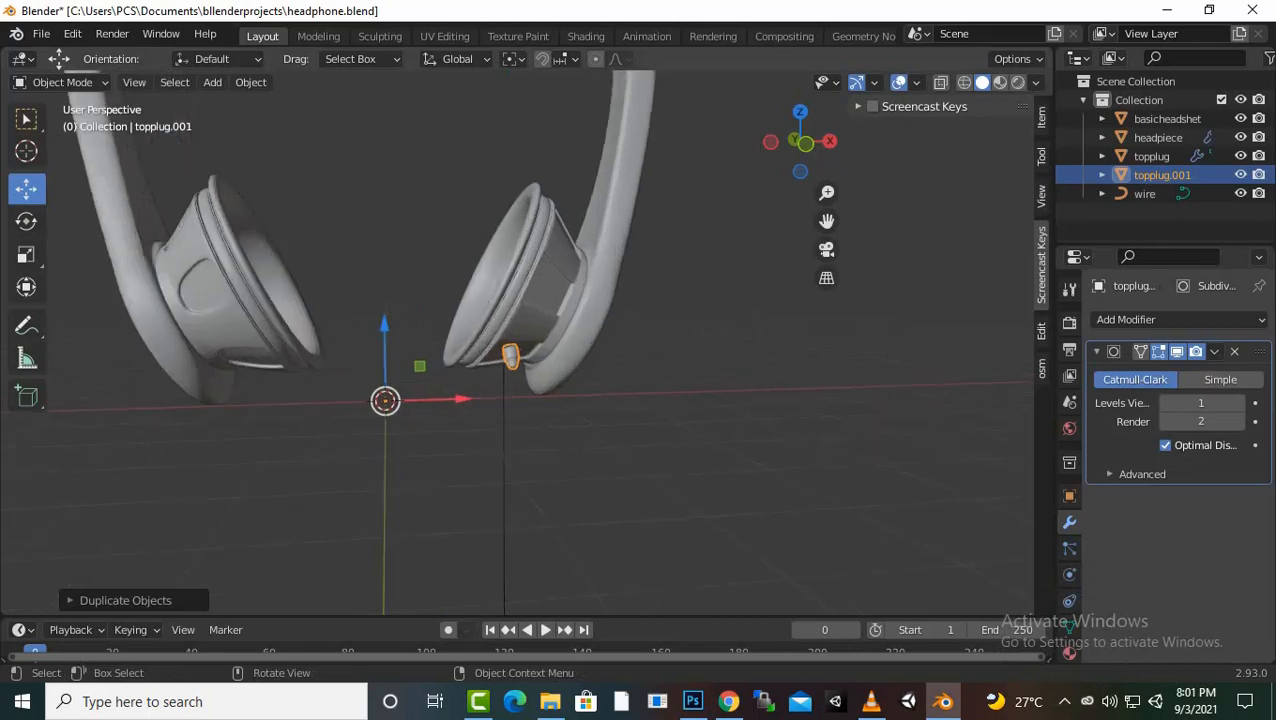
{"action": "scroll", "coordinate": [517, 340], "scroll_direction": "up", "scroll_amount": 5}
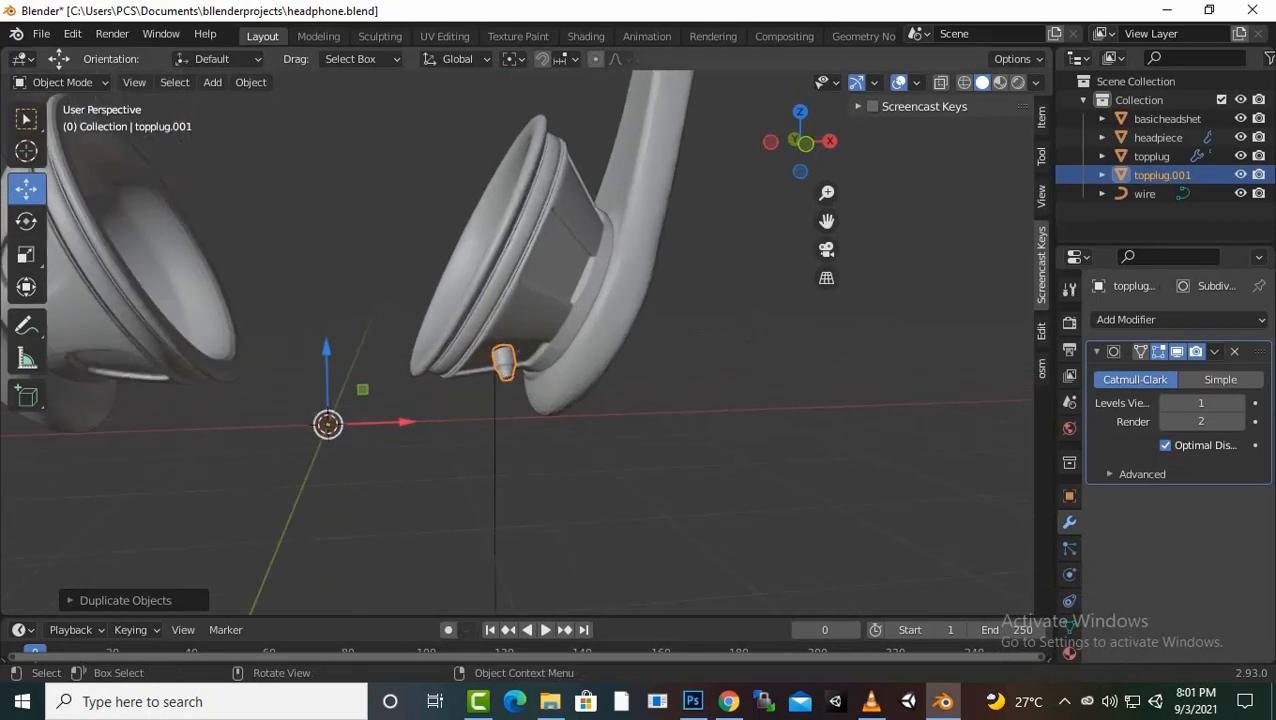
{"action": "middle_click_drag", "start_coordinate": [517, 340], "coordinate": [665, 205]}
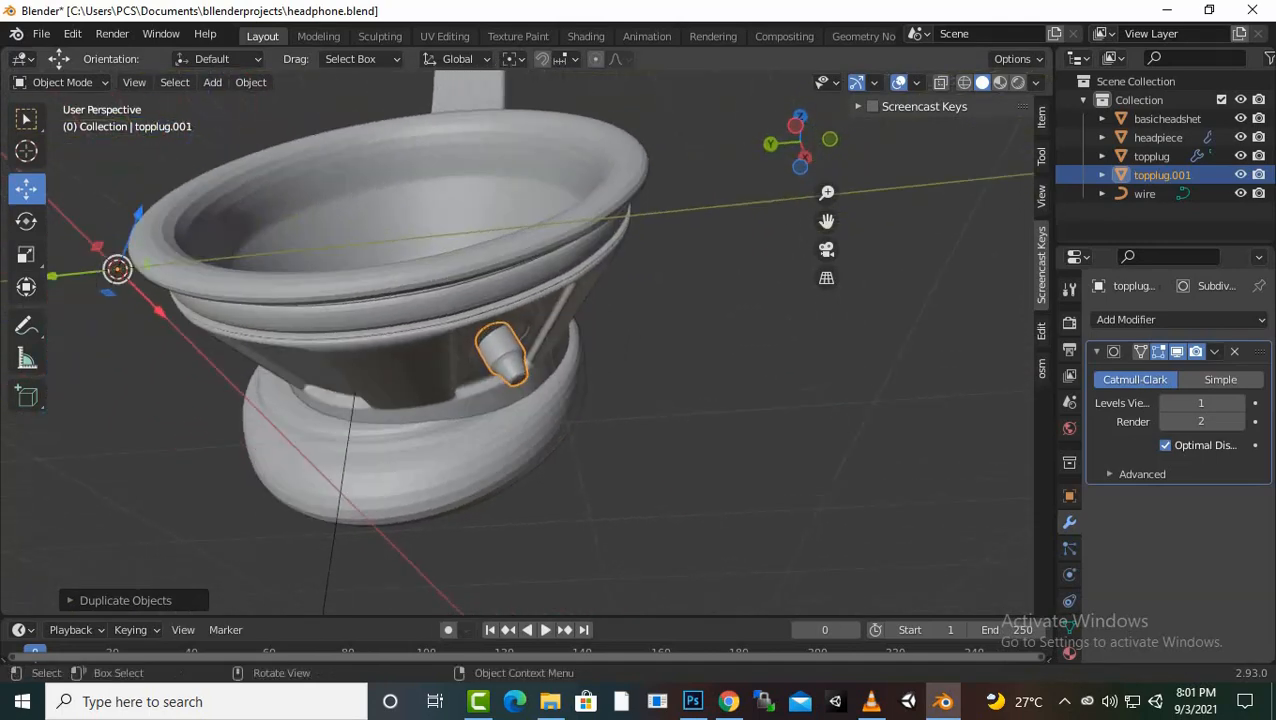
{"action": "left_click", "coordinate": [343, 468]}
{"action": "scroll", "coordinate": [517, 340], "scroll_direction": "down", "scroll_amount": 2}
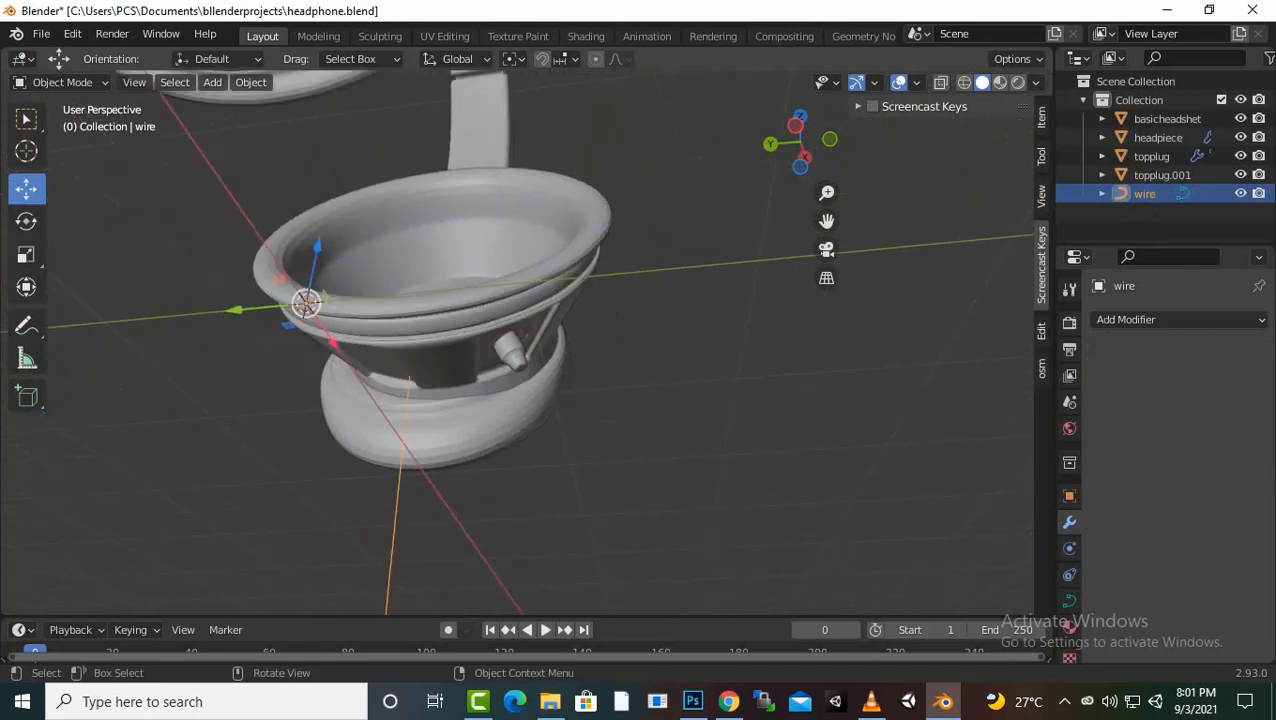
{"action": "middle_click_drag", "start_coordinate": [560, 262], "coordinate": [567, 292]}
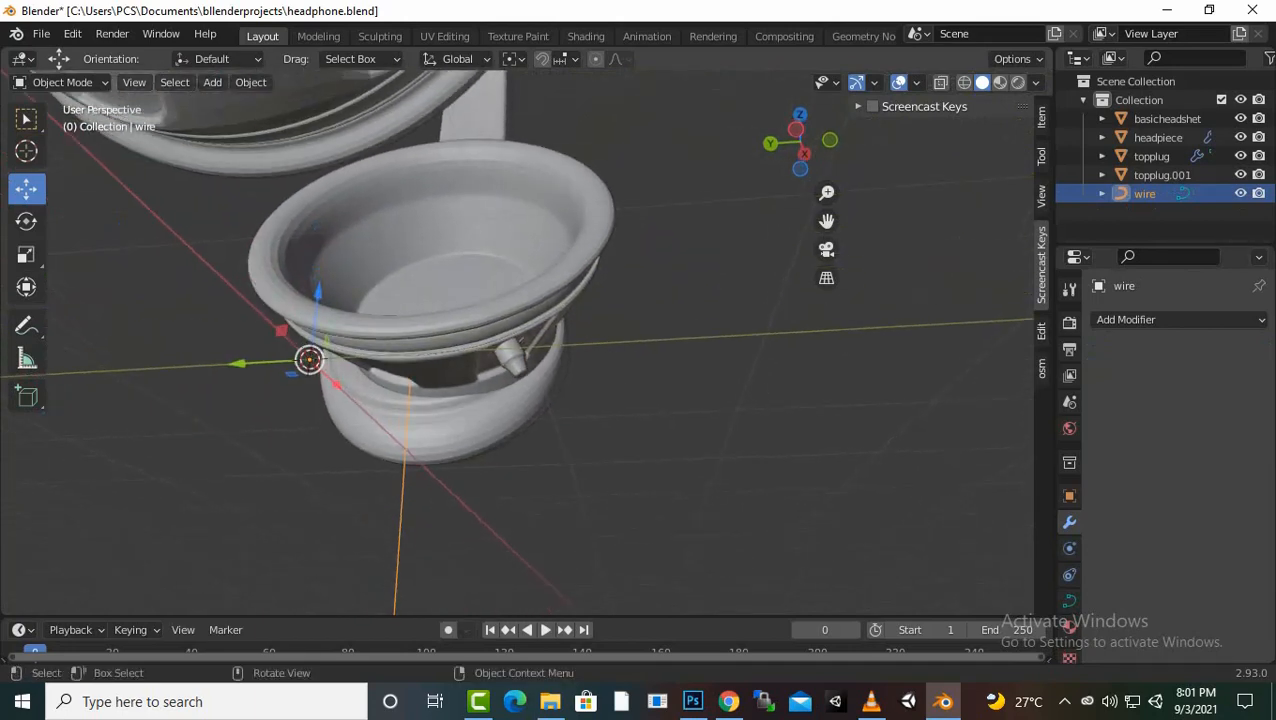
{"action": "key", "text": "a"}
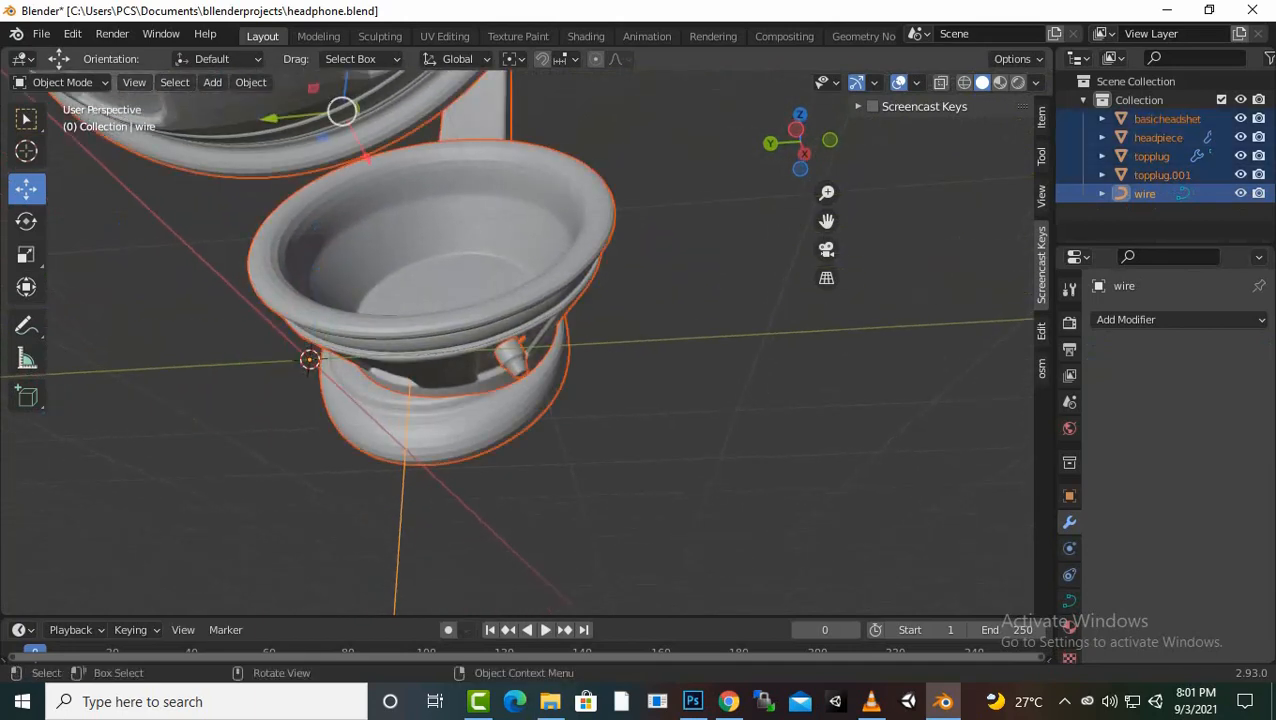
{"action": "key", "text": "ctrl+z"}
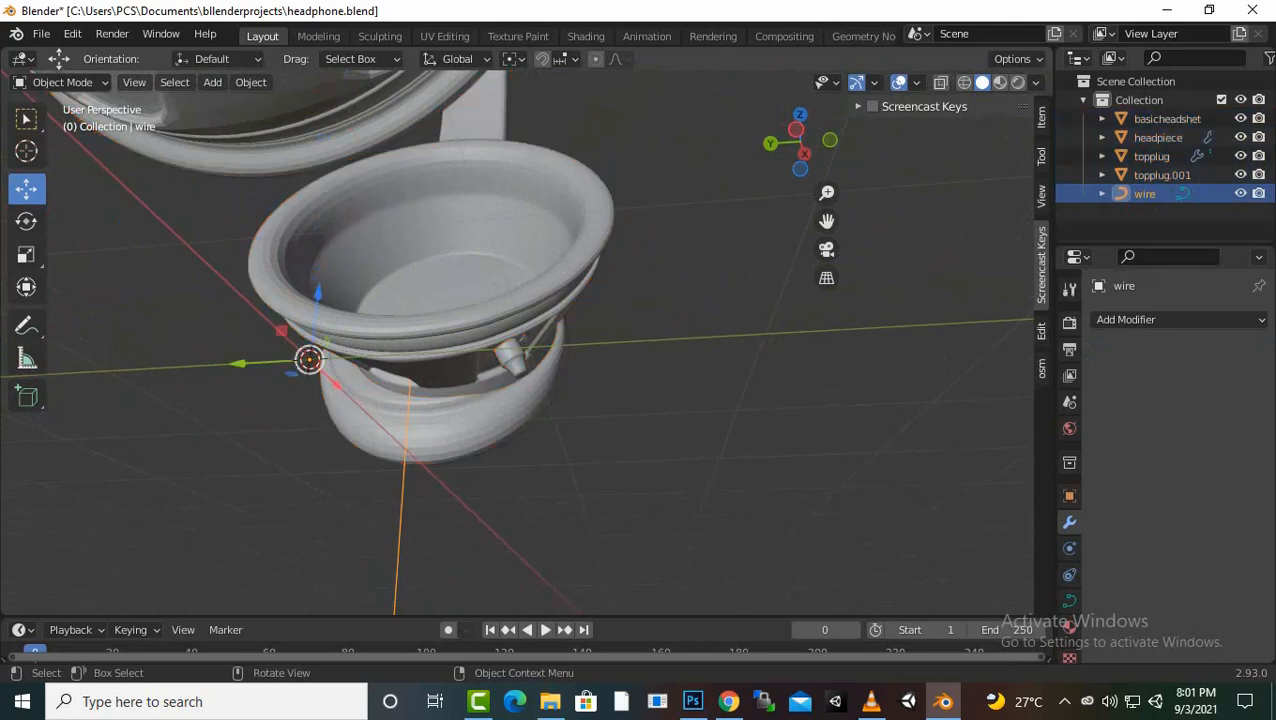
{"action": "key", "text": "Tab"}
{"action": "key", "text": "a"}
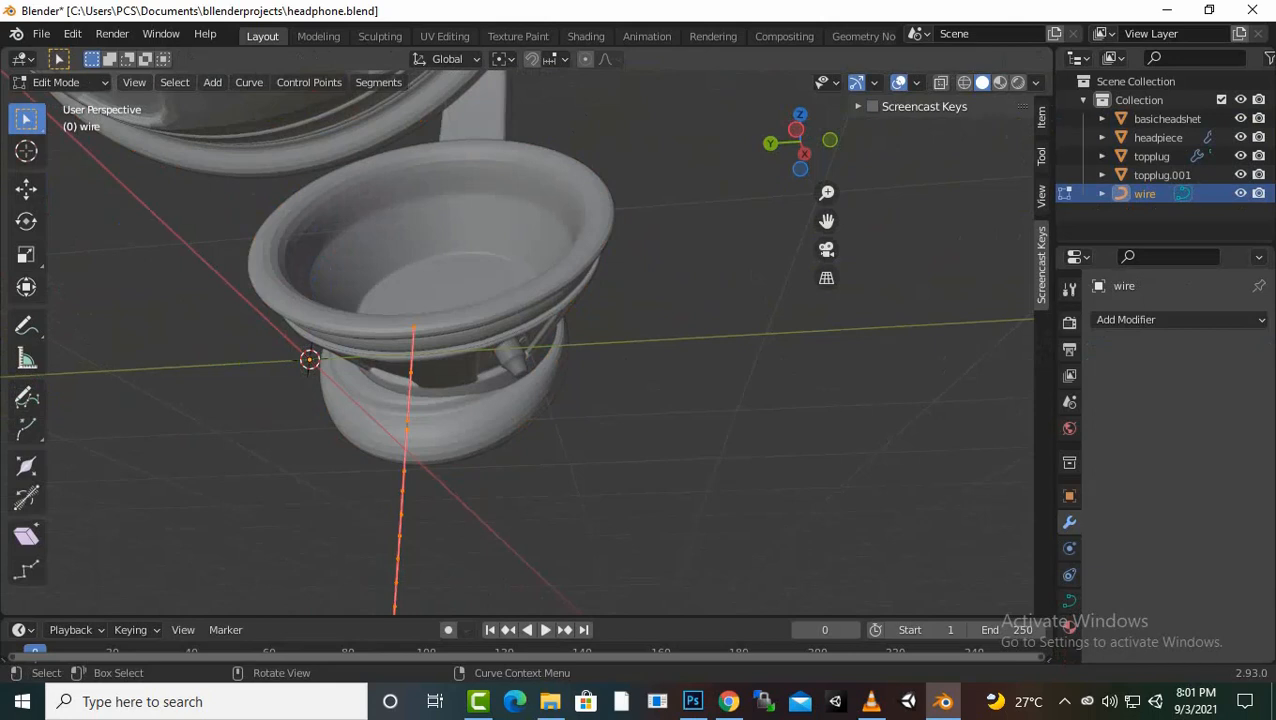
{"action": "key", "text": "g"}
{"action": "key", "text": "y"}
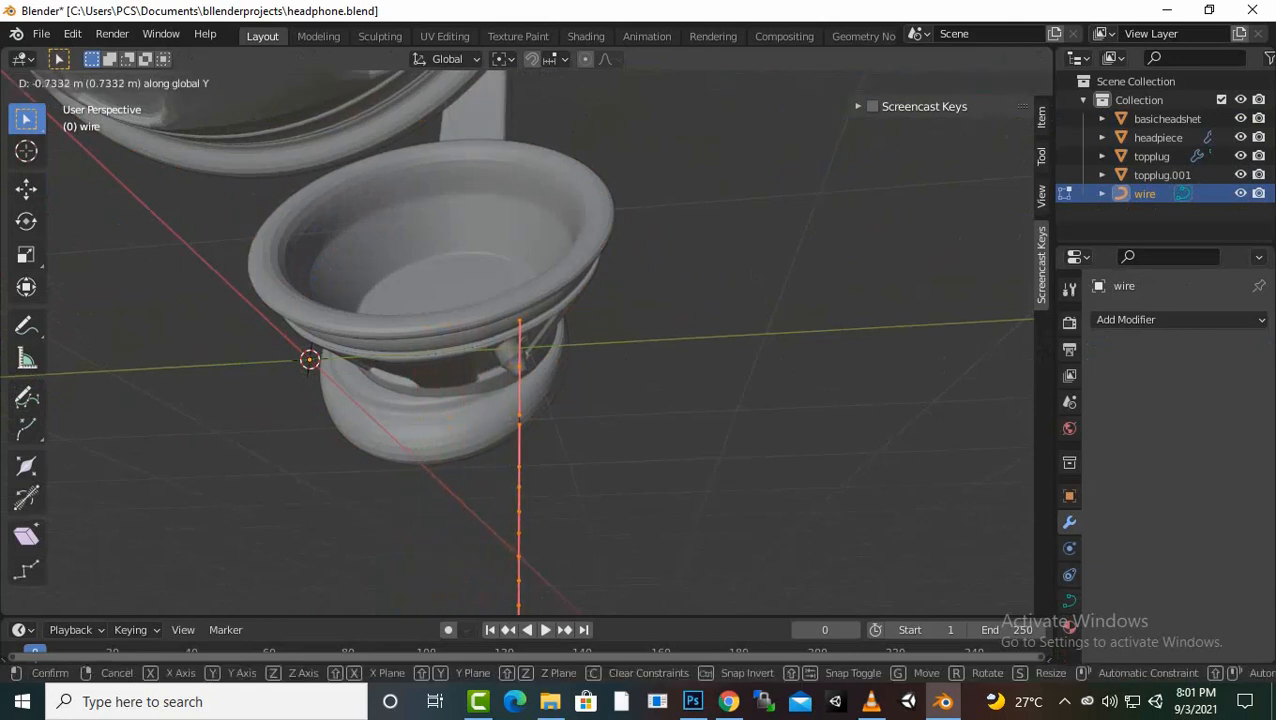
{"action": "key", "text": "Return"}
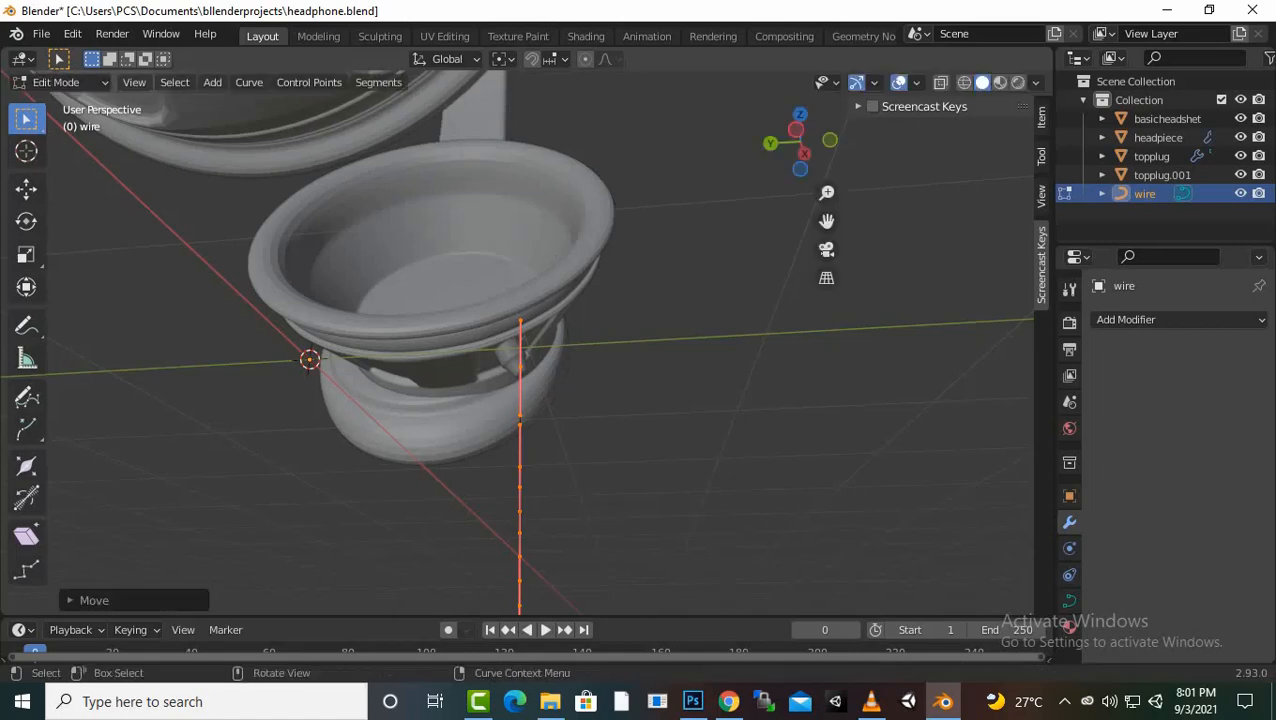
Examine where the wire's upper end meets the plug up close and return to Object Mode
{"action": "left_click", "coordinate": [690, 400]}
{"action": "middle_click_drag", "start_coordinate": [690, 400], "coordinate": [370, 378]}
{"action": "scroll", "coordinate": [540, 342], "scroll_direction": "up", "scroll_amount": 4}
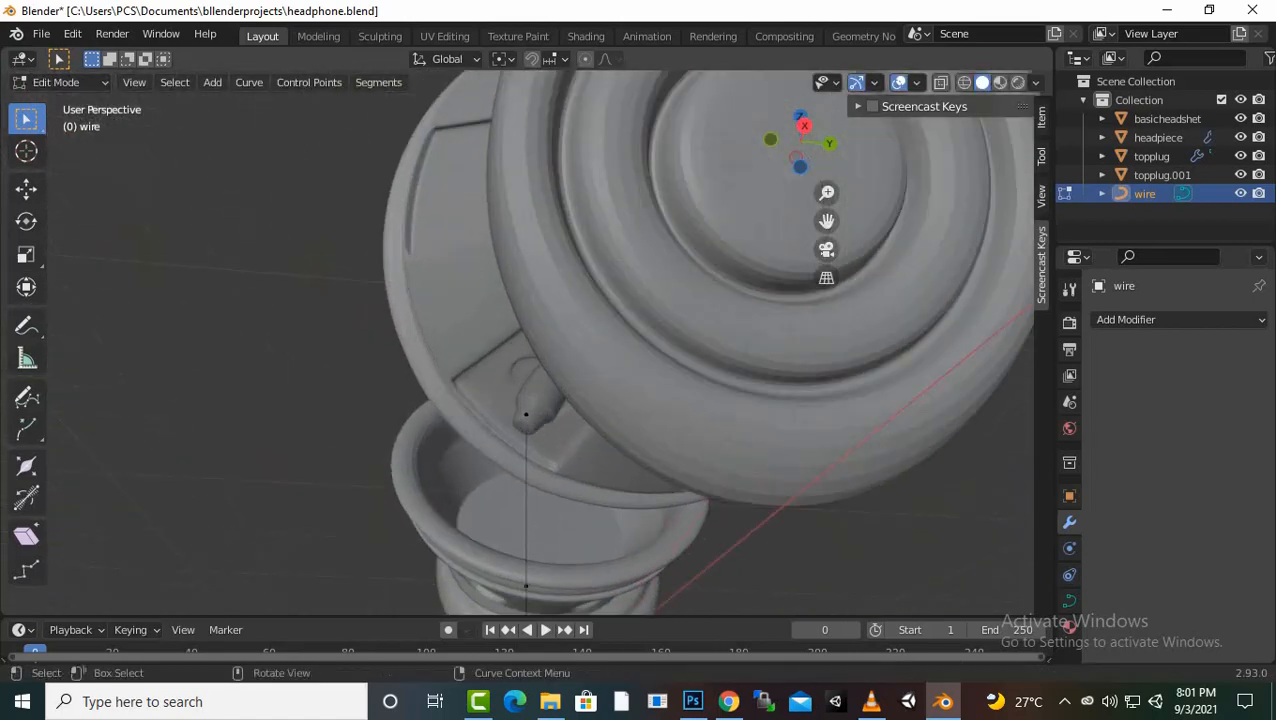
{"action": "left_click", "coordinate": [526, 414]}
{"action": "key", "text": "Tab"}
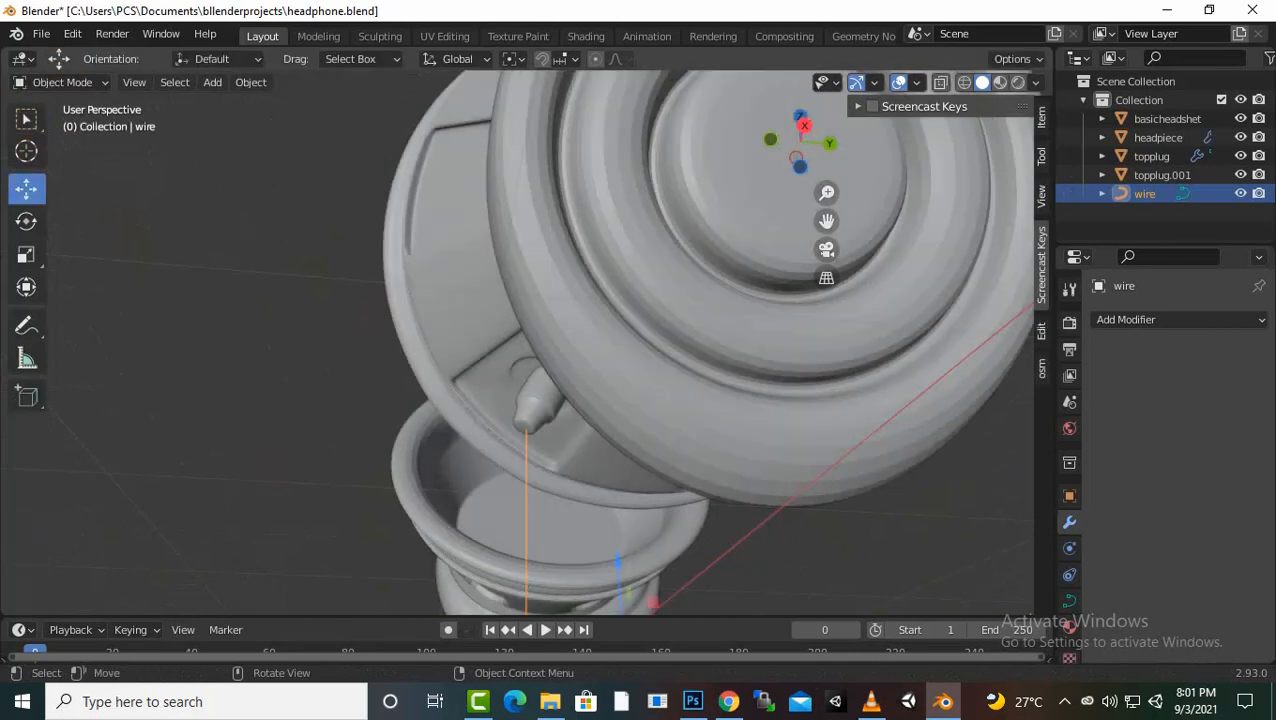
Select the original topplug and duplicate it again in the front view, leaving the copy in place
{"action": "left_click", "coordinate": [538, 397]}
{"action": "scroll", "coordinate": [538, 397], "scroll_direction": "down", "scroll_amount": 3}
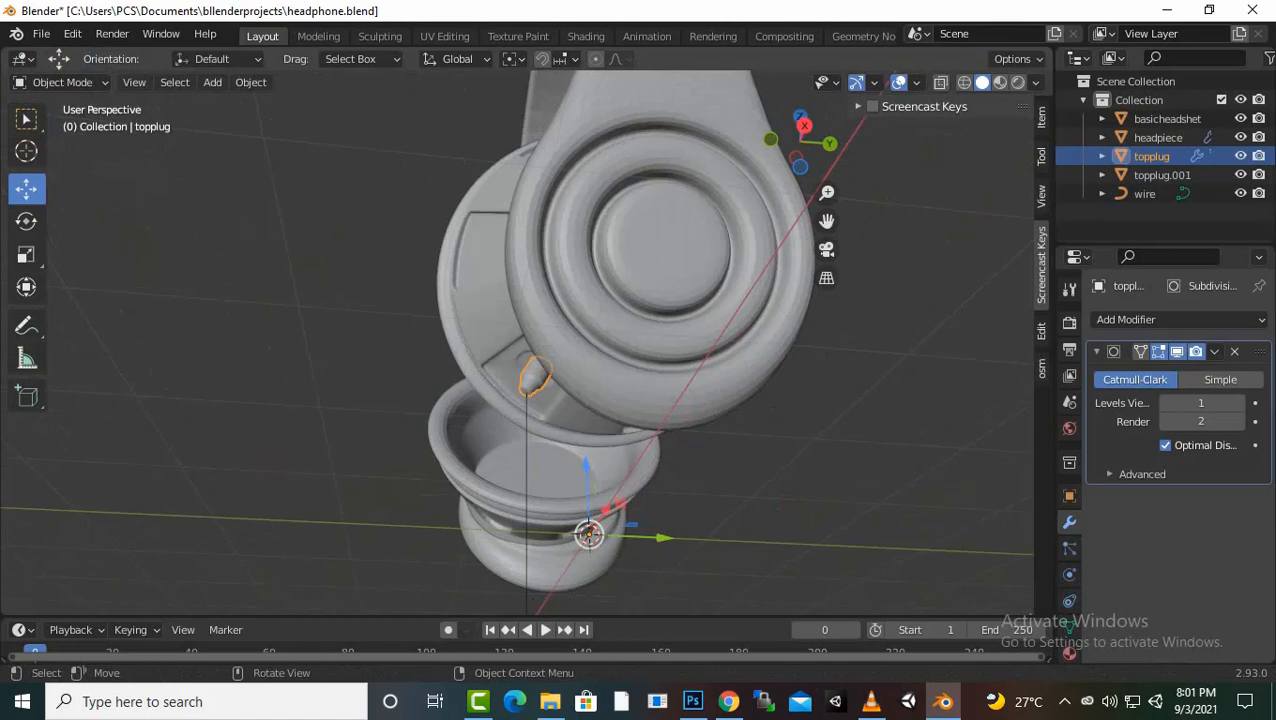
{"action": "key", "text": "KP_1"}
{"action": "scroll", "coordinate": [514, 355], "scroll_direction": "down", "scroll_amount": 3}
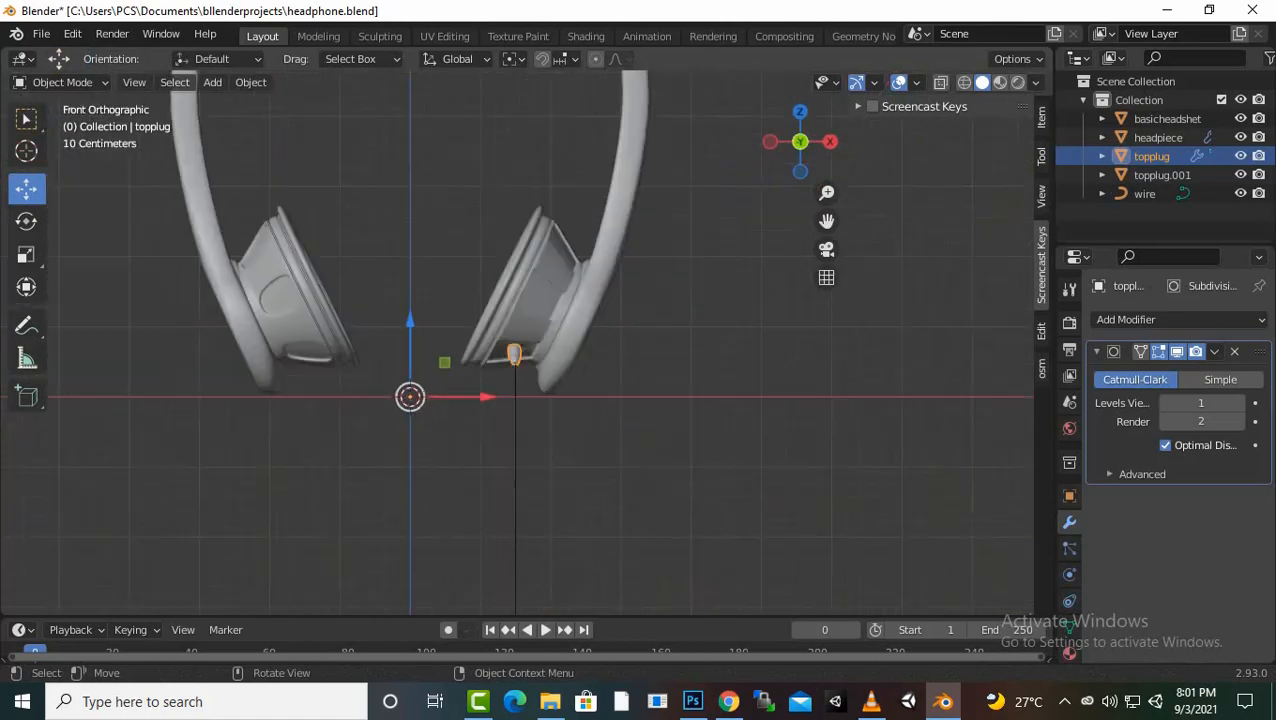
{"action": "key", "text": "shift+d"}
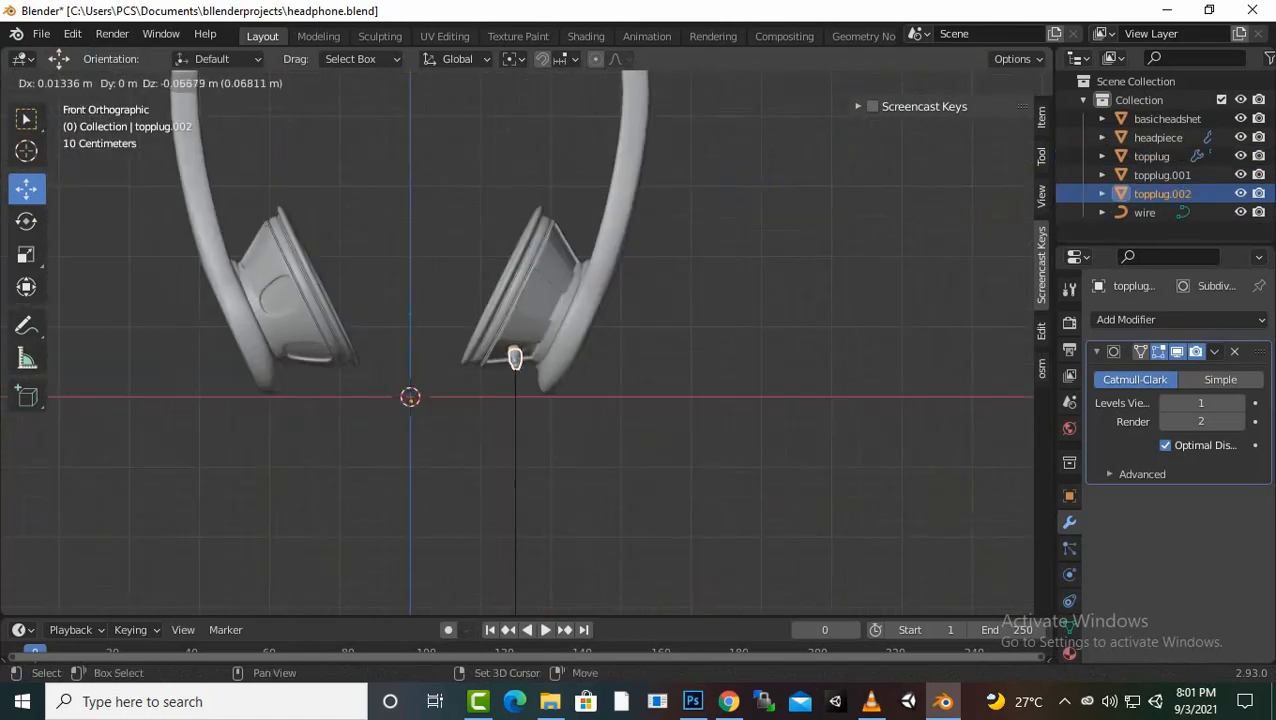
{"action": "key", "text": "z"}
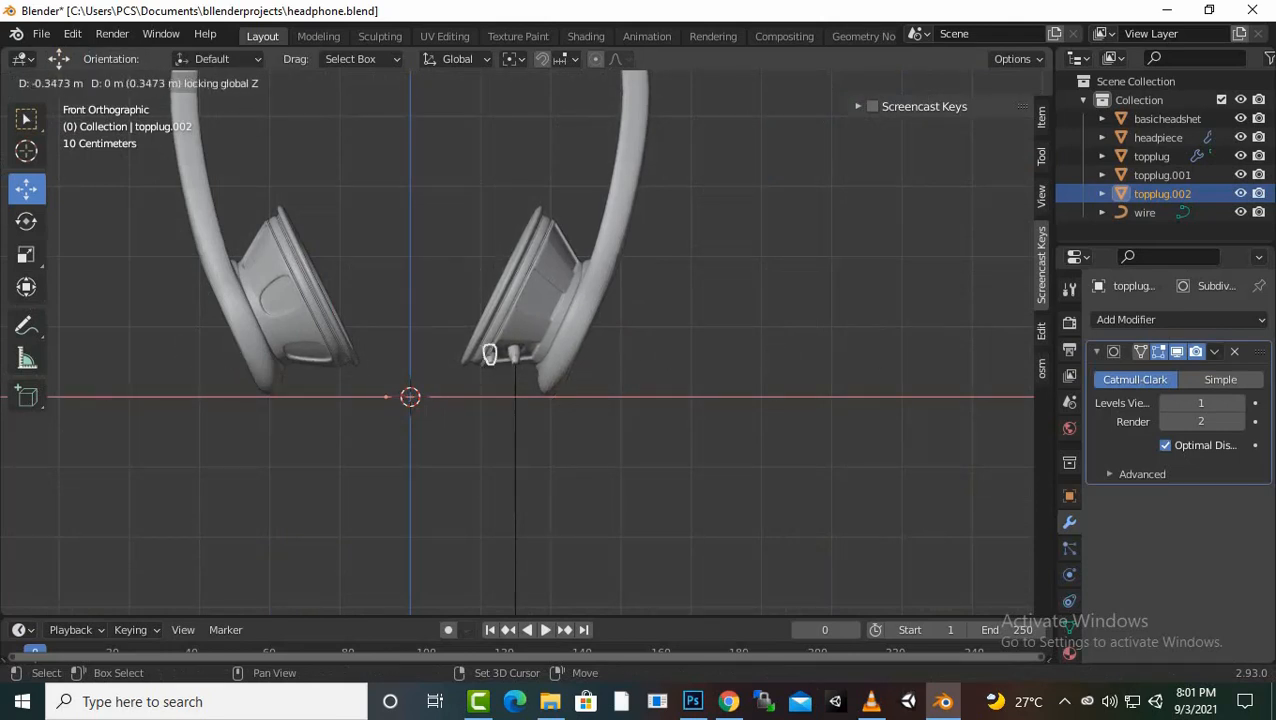
{"action": "key", "text": "Escape"}
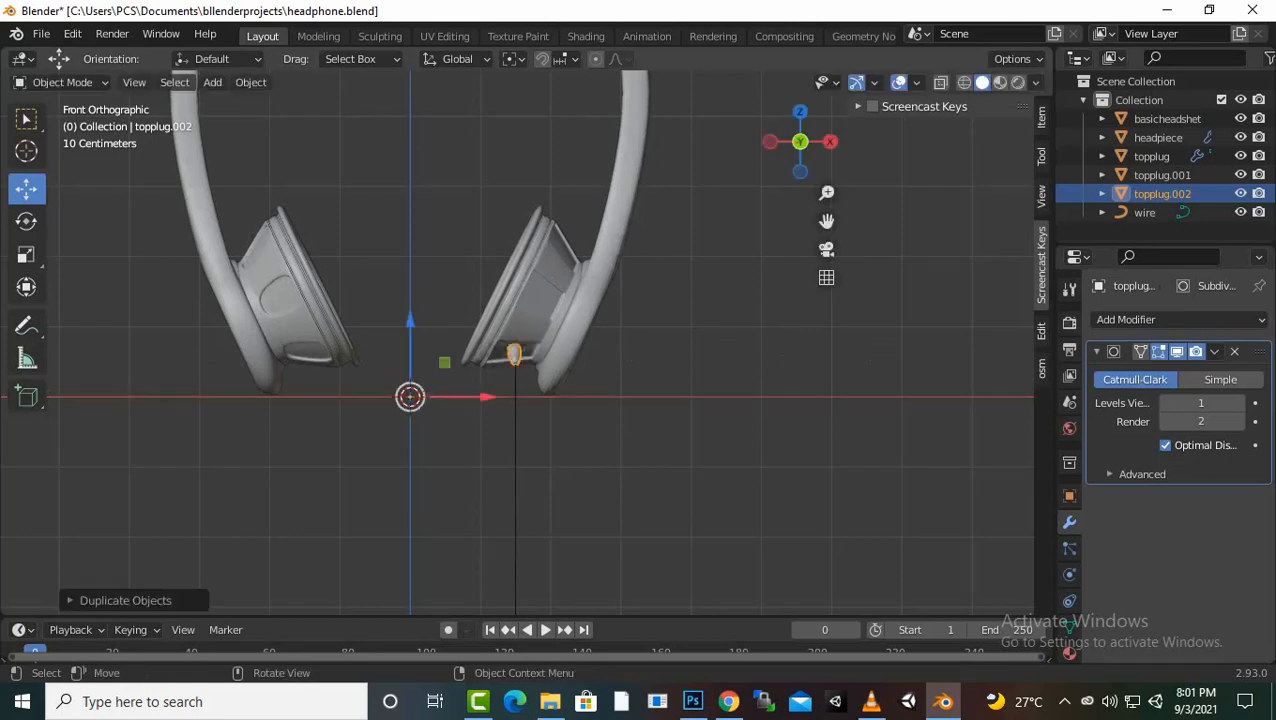
Try Active Element as the transform pivot point and set it back to Bounding Box Center
{"action": "left_click", "coordinate": [457, 59]}
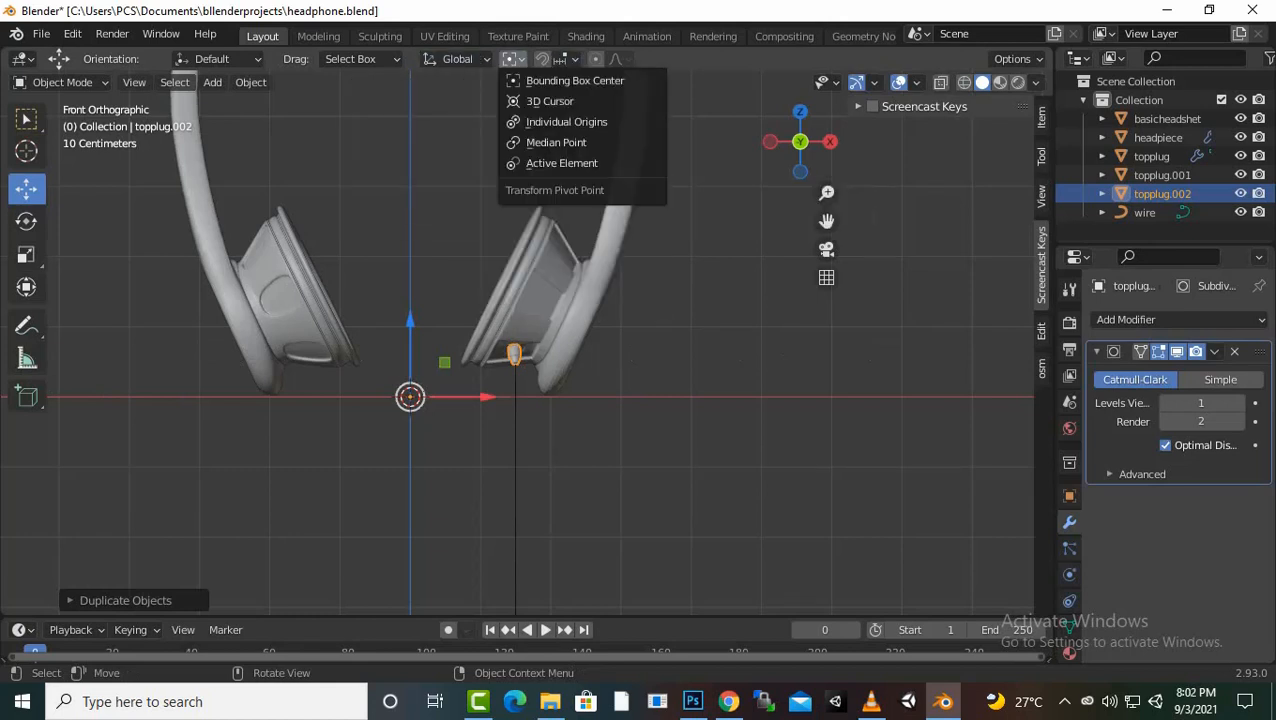
{"action": "left_click", "coordinate": [512, 59]}
{"action": "left_click", "coordinate": [512, 59]}
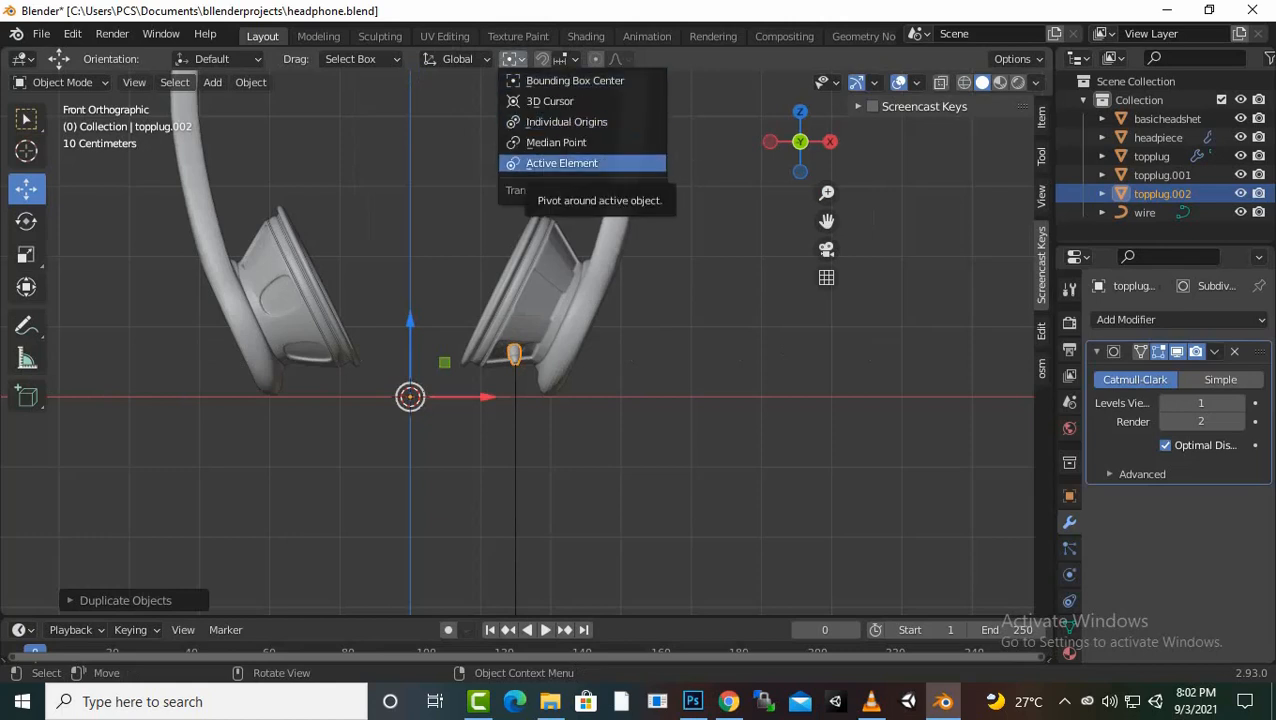
{"action": "left_click", "coordinate": [562, 163]}
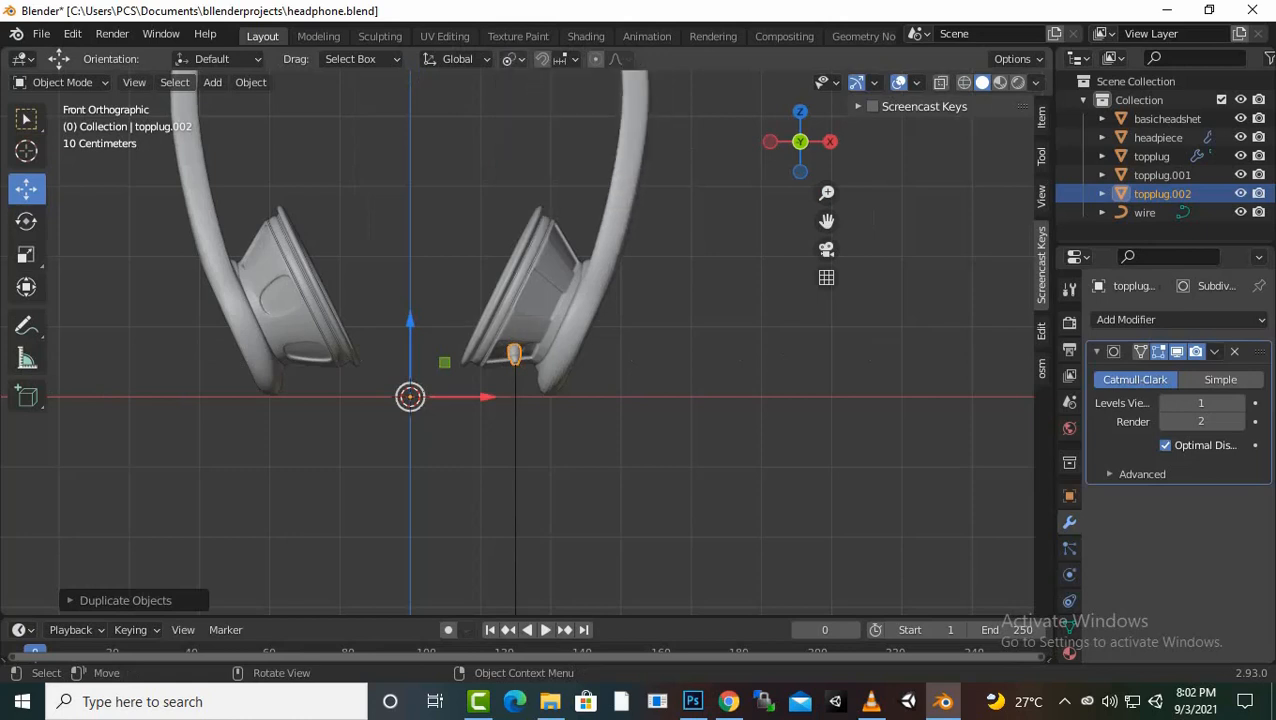
{"action": "left_click", "coordinate": [510, 59]}
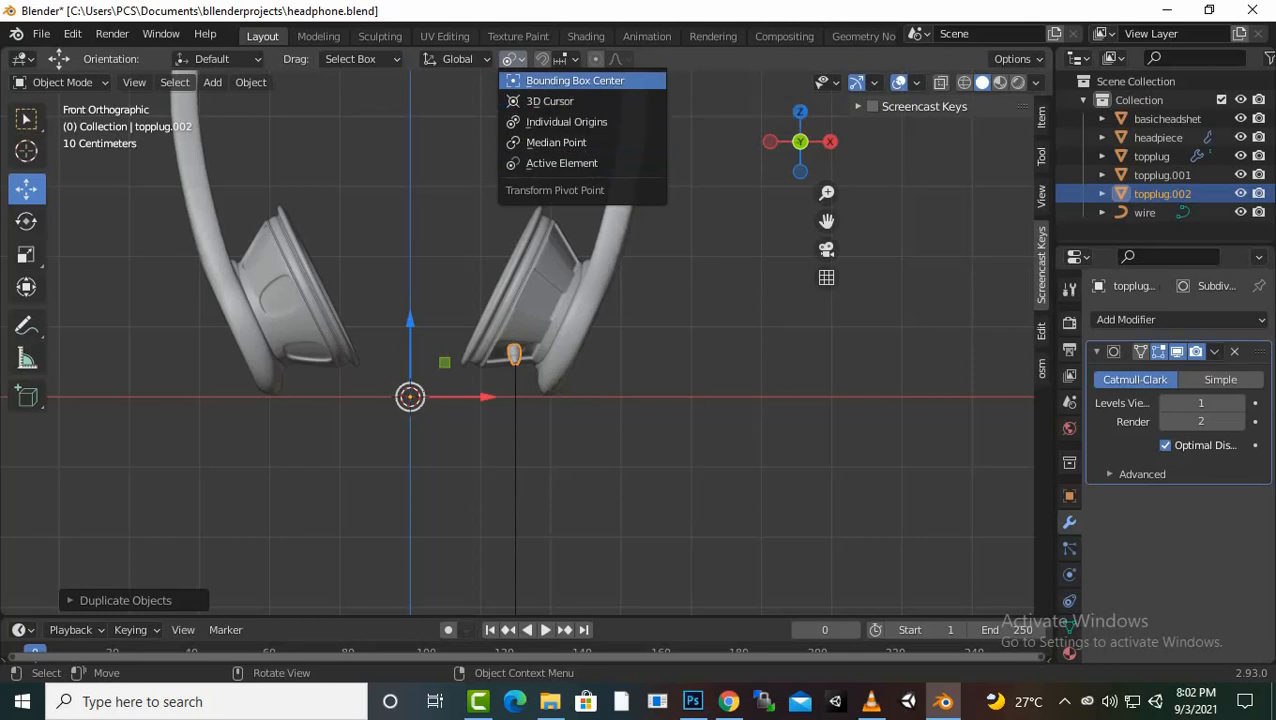
{"action": "left_click", "coordinate": [575, 80]}
Move the duplicate plug topplug.002 down along the global Z axis to the lower end of the cable
{"action": "scroll", "coordinate": [517, 340], "scroll_direction": "up", "scroll_amount": 3}
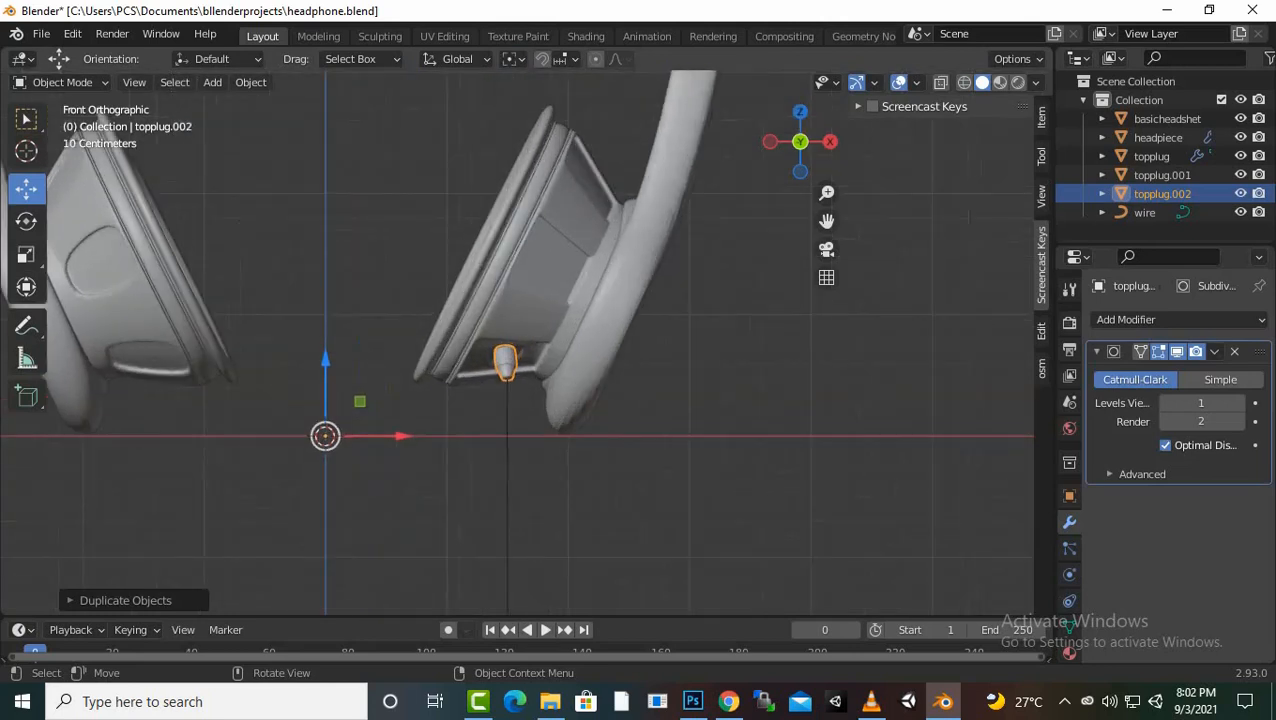
{"action": "key", "text": "g"}
{"action": "key", "text": "z"}
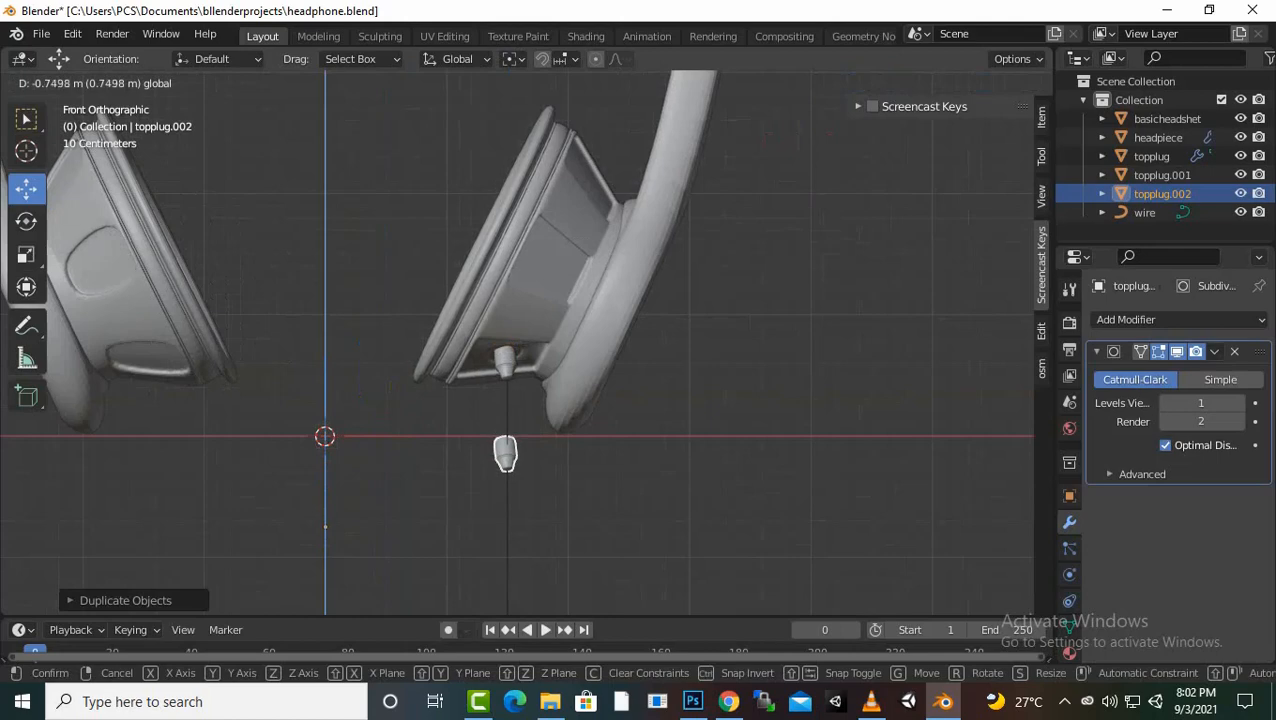
{"action": "left_click_drag", "start_coordinate": [325, 519], "coordinate": [325, 550]}
{"action": "scroll", "coordinate": [517, 343], "scroll_direction": "down", "scroll_amount": 11}
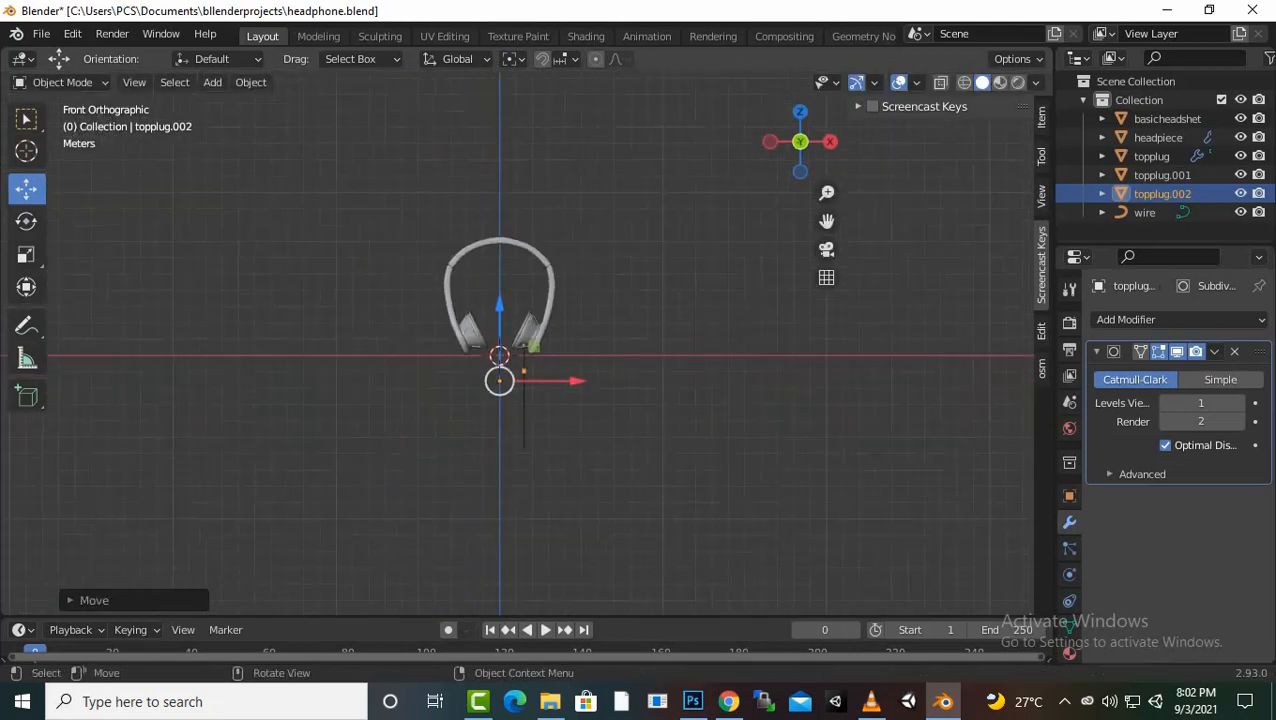
{"action": "left_click_drag", "start_coordinate": [499, 380], "coordinate": [499, 456]}
{"action": "scroll", "coordinate": [499, 456], "scroll_direction": "up", "scroll_amount": 2}
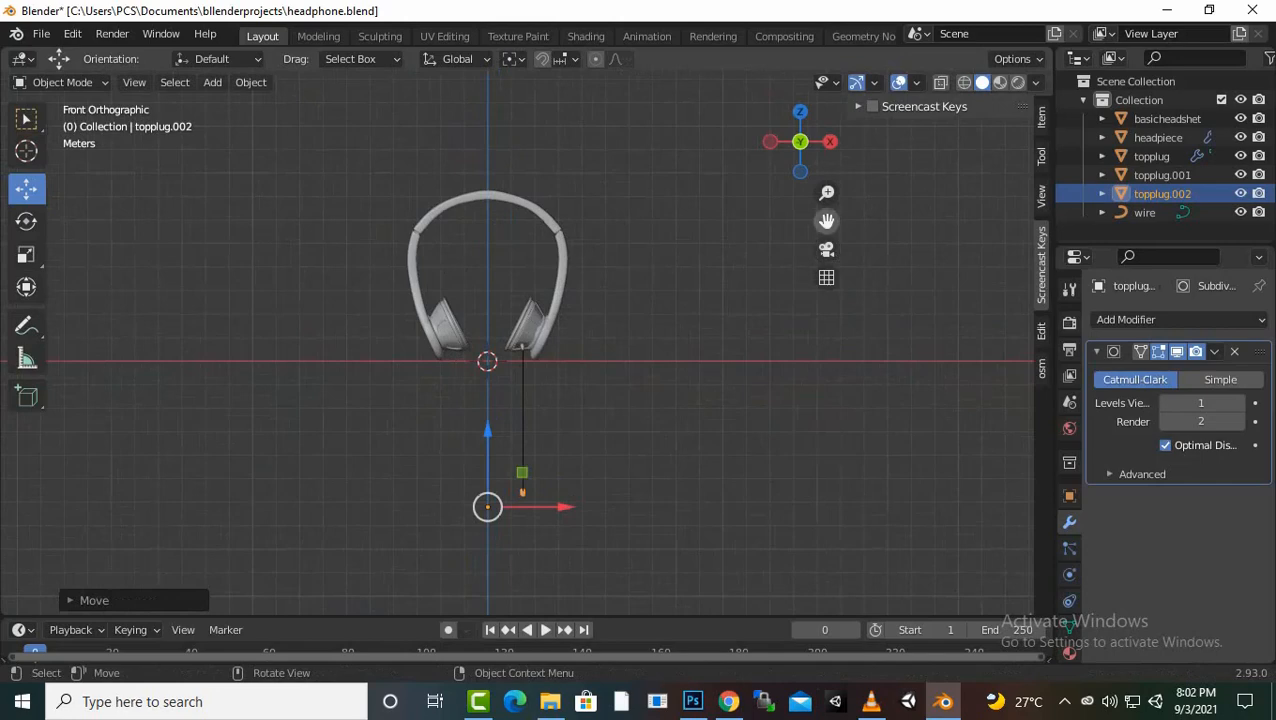
Try rotating the duplicate plug 180° about the global X axis in Object Mode and undo the rotation
{"action": "left_click_drag", "start_coordinate": [826, 221], "coordinate": [849, 47]}
{"action": "scroll", "coordinate": [527, 343], "scroll_direction": "up", "scroll_amount": 9}
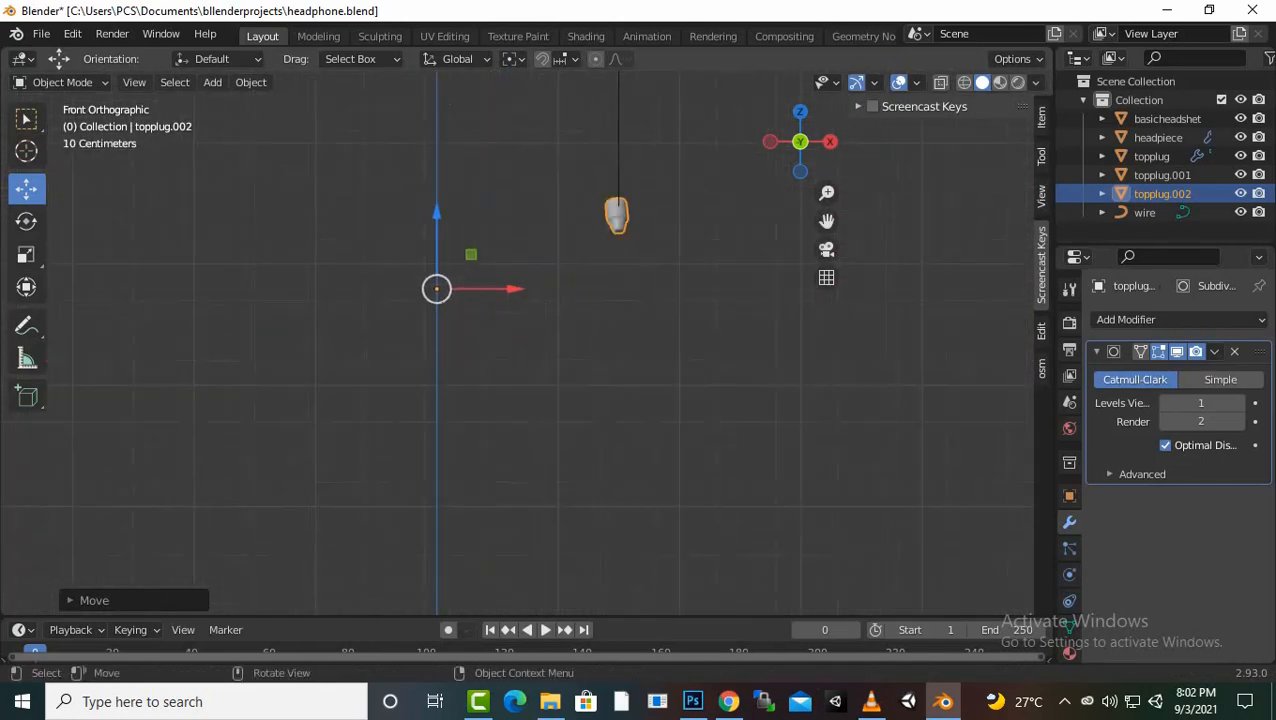
{"action": "scroll", "coordinate": [525, 345], "scroll_direction": "up", "scroll_amount": 3}
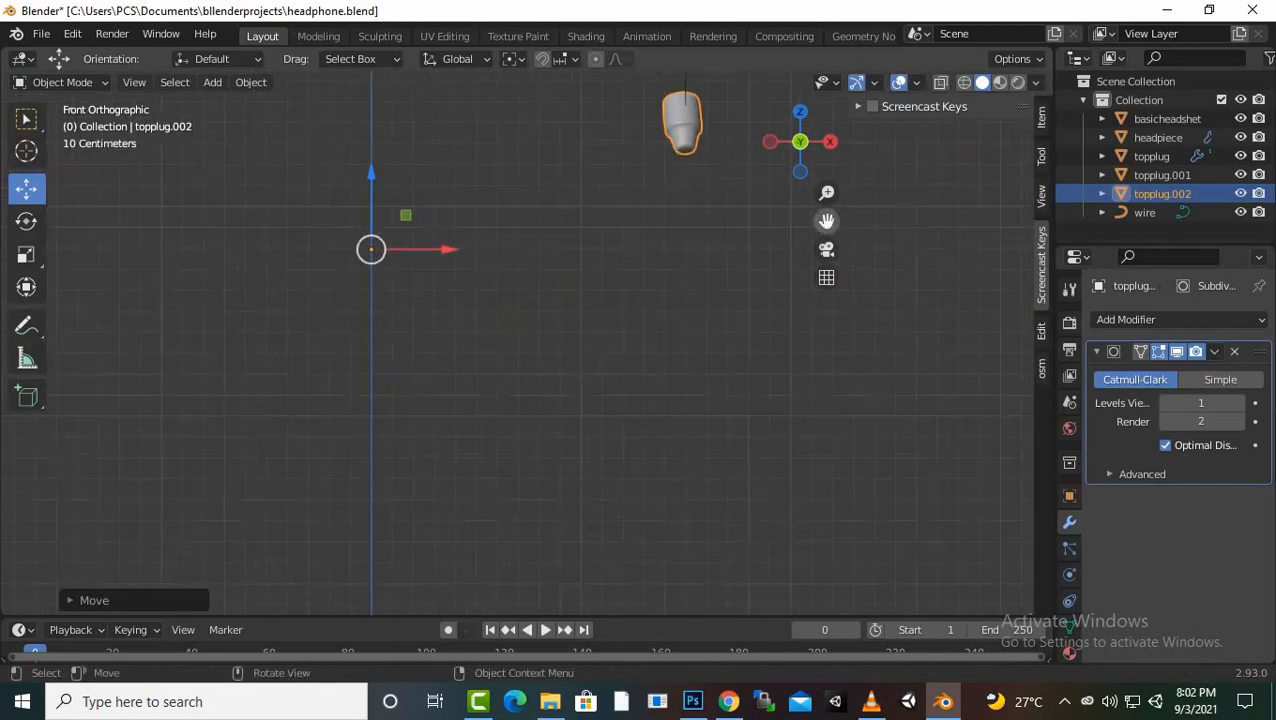
{"action": "left_click_drag", "start_coordinate": [826, 221], "coordinate": [728, 385]}
{"action": "scroll", "coordinate": [525, 343], "scroll_direction": "up", "scroll_amount": 2}
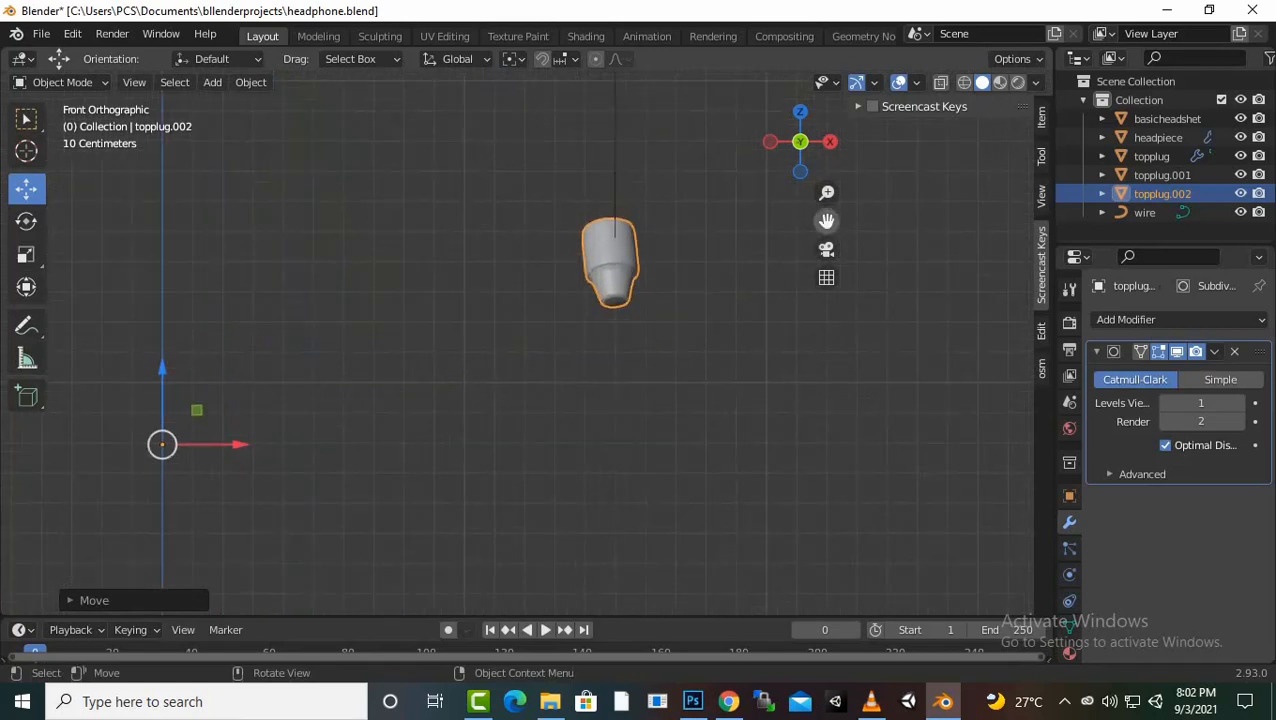
{"action": "left_click", "coordinate": [803, 228]}
{"action": "left_click_drag", "start_coordinate": [826, 221], "coordinate": [765, 315]}
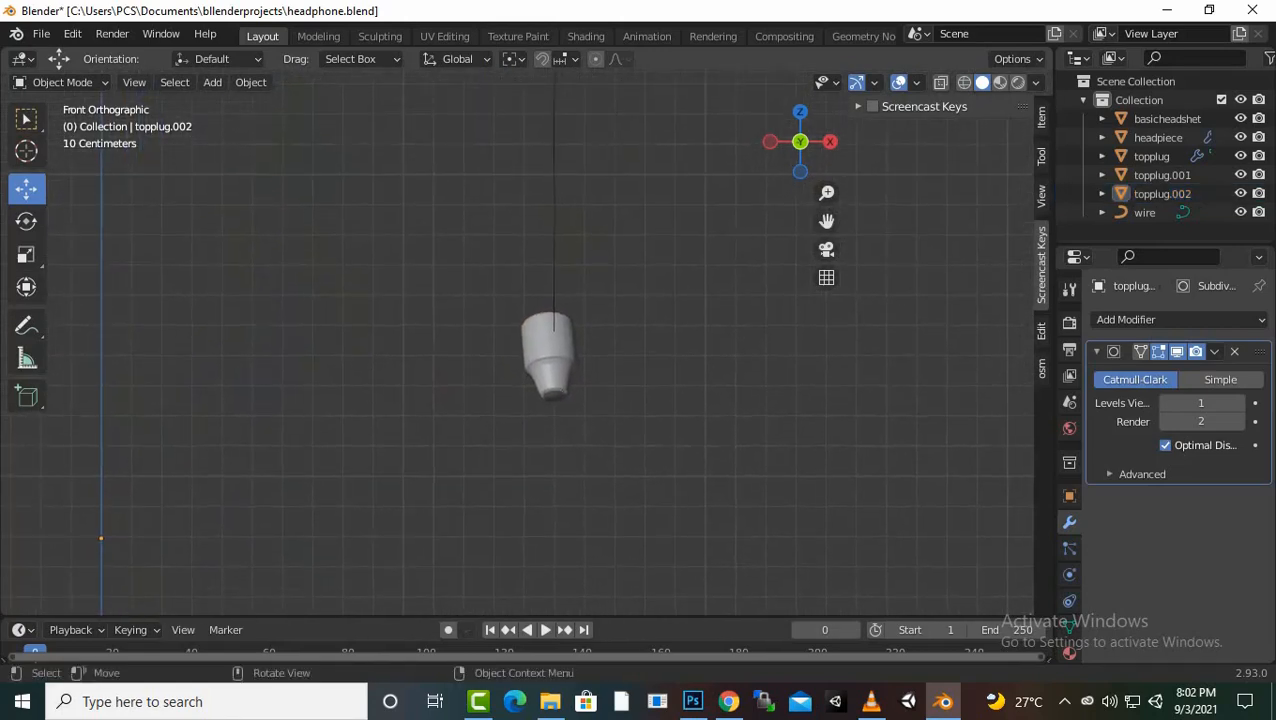
{"action": "left_click", "coordinate": [550, 352]}
{"action": "key", "text": "r"}
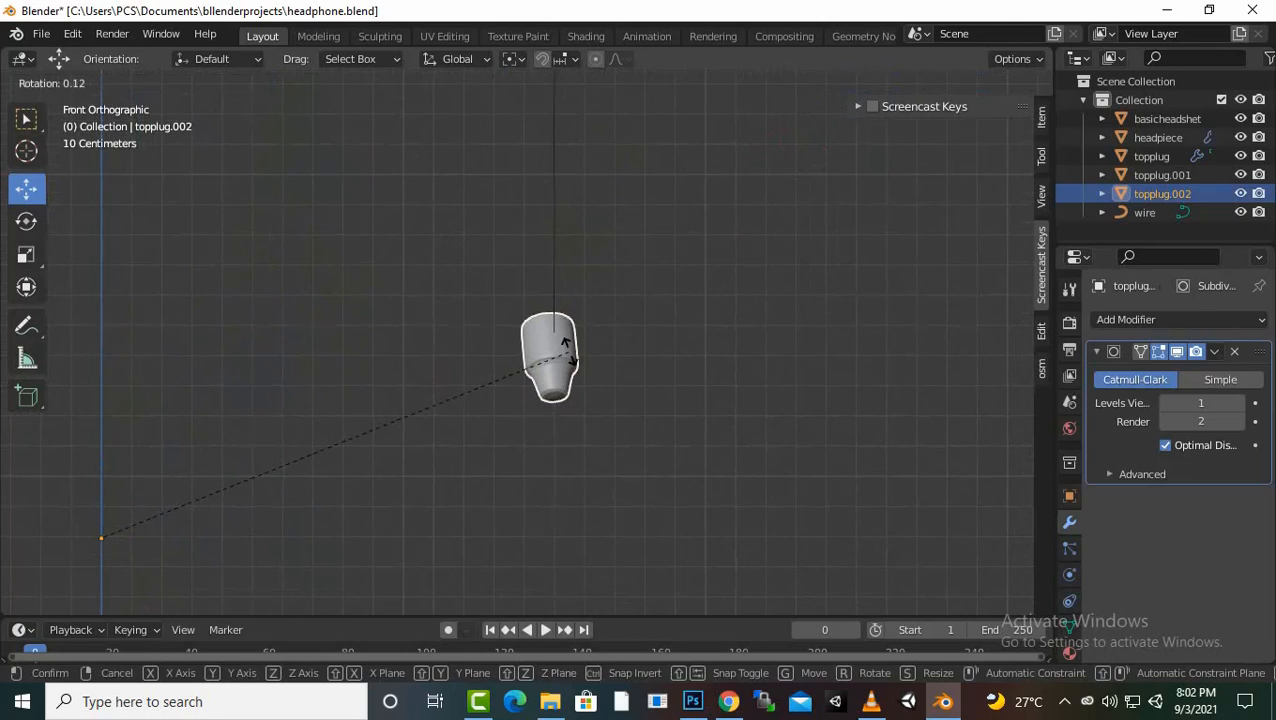
{"action": "key", "text": "x"}
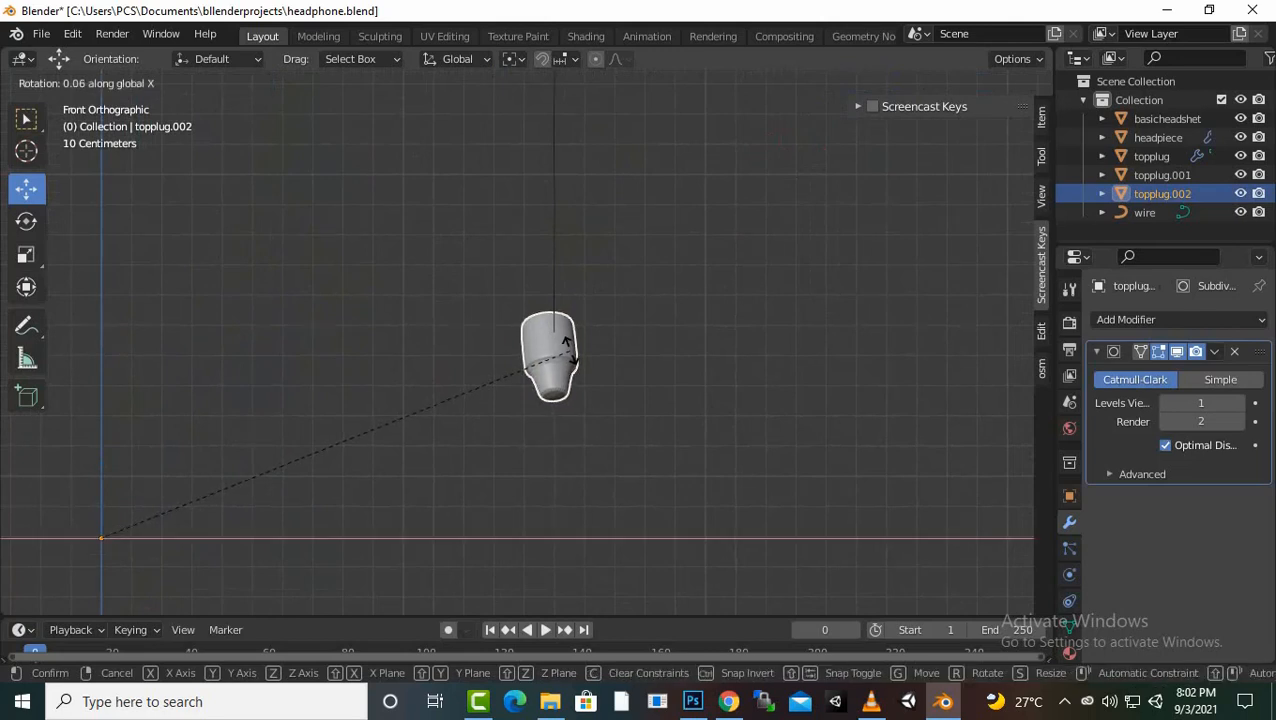
{"action": "type", "text": "1"}
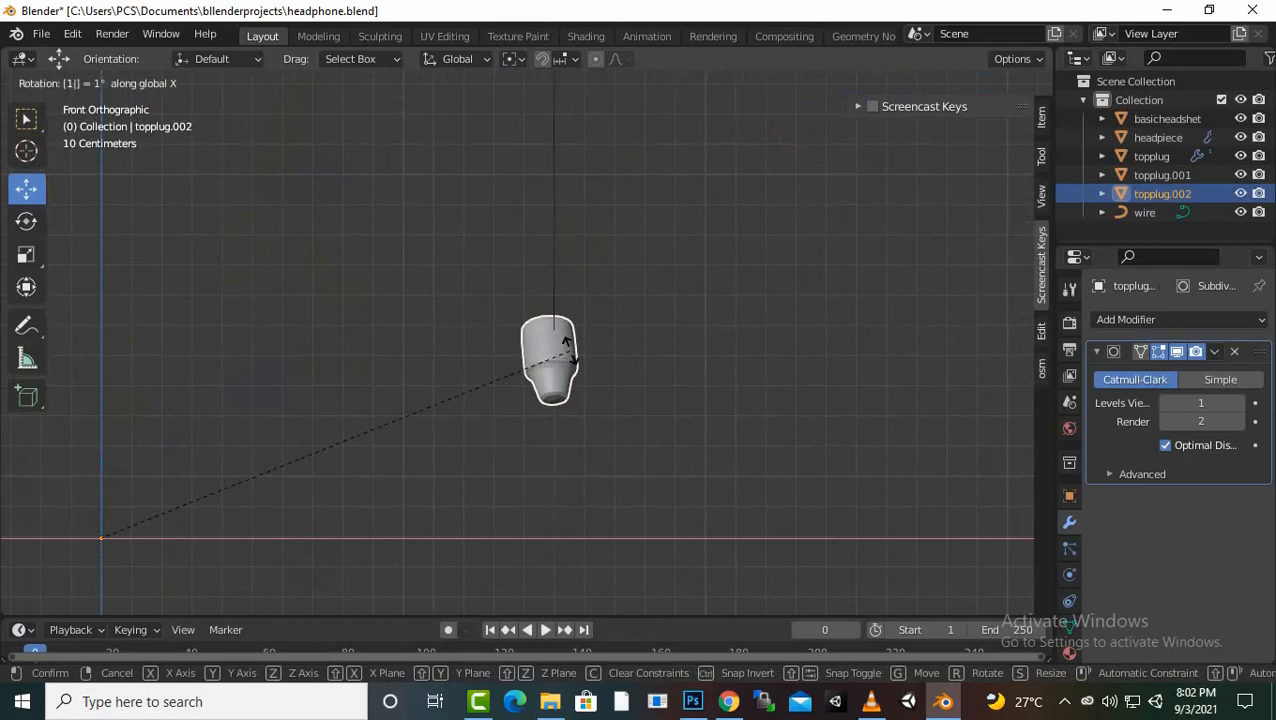
{"action": "type", "text": "80"}
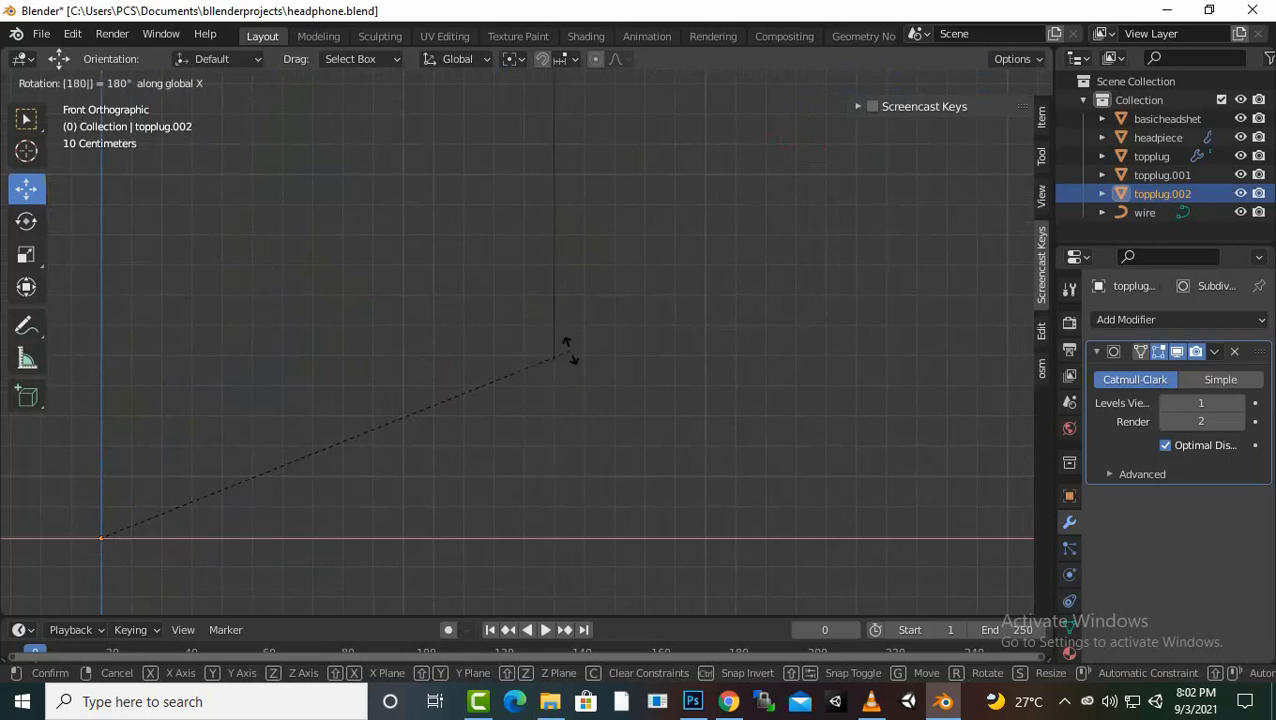
{"action": "key", "text": "Return"}
{"action": "scroll", "coordinate": [570, 351], "scroll_direction": "down", "scroll_amount": 7}
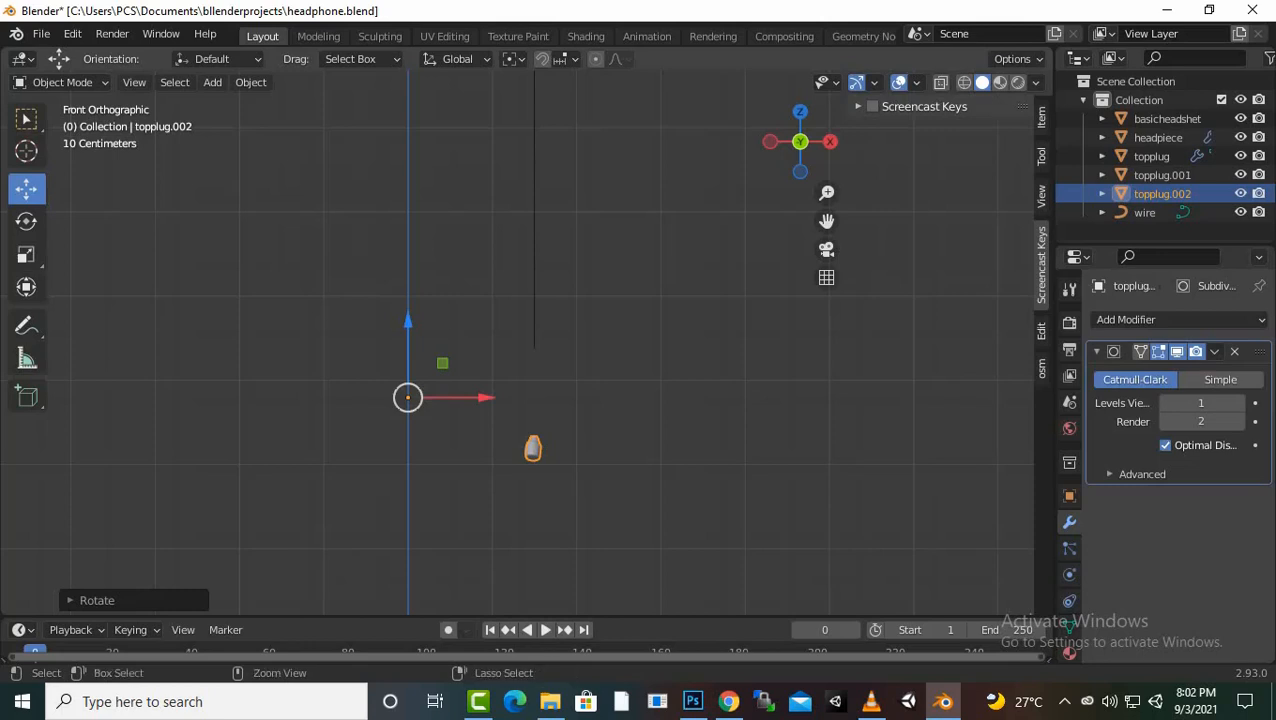
{"action": "key", "text": "ctrl+z"}
Flip the duplicate plug's whole mesh upside down about the X axis in Edit Mode so its narrow end faces the cable
{"action": "scroll", "coordinate": [520, 345], "scroll_direction": "up", "scroll_amount": 8}
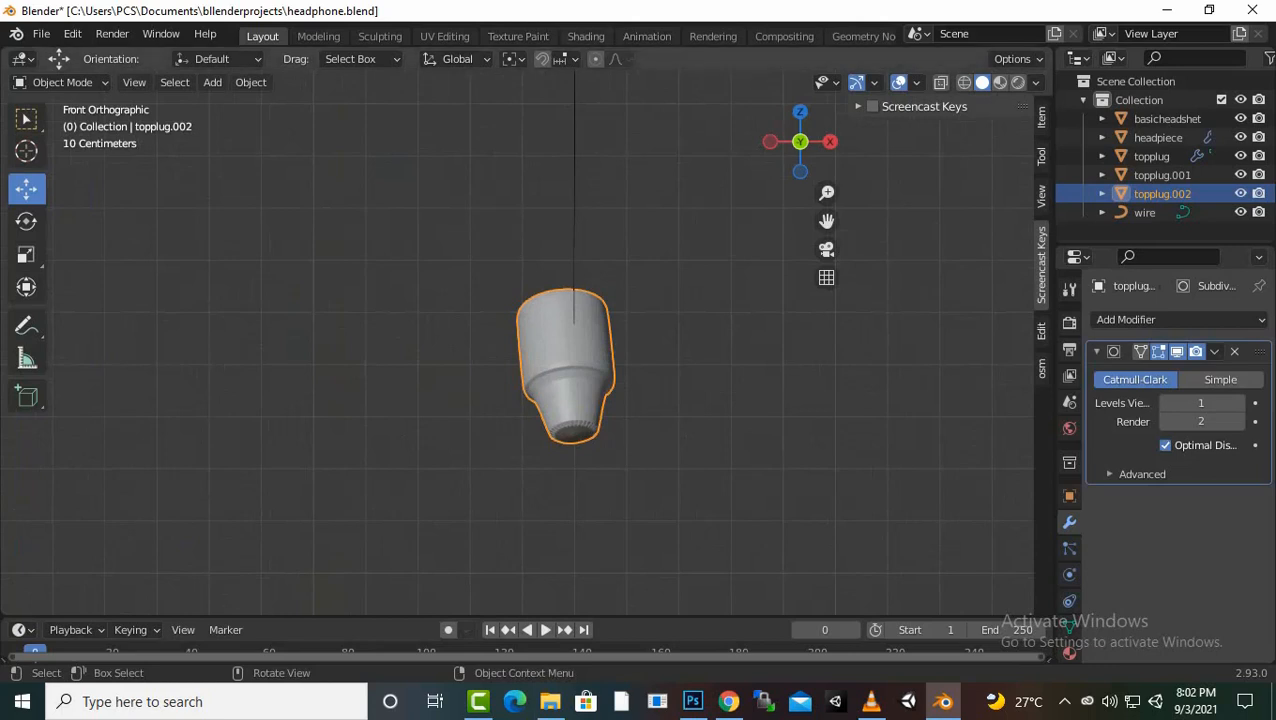
{"action": "left_click", "coordinate": [26, 221]}
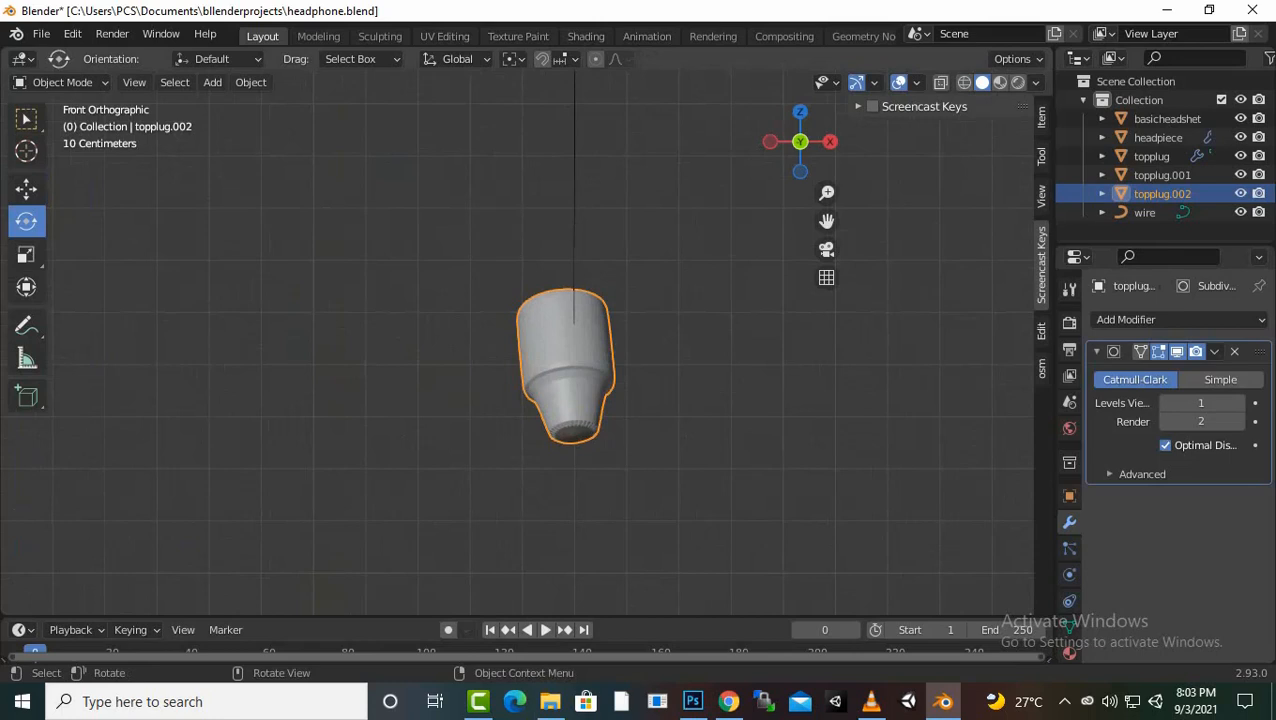
{"action": "key", "text": "Tab"}
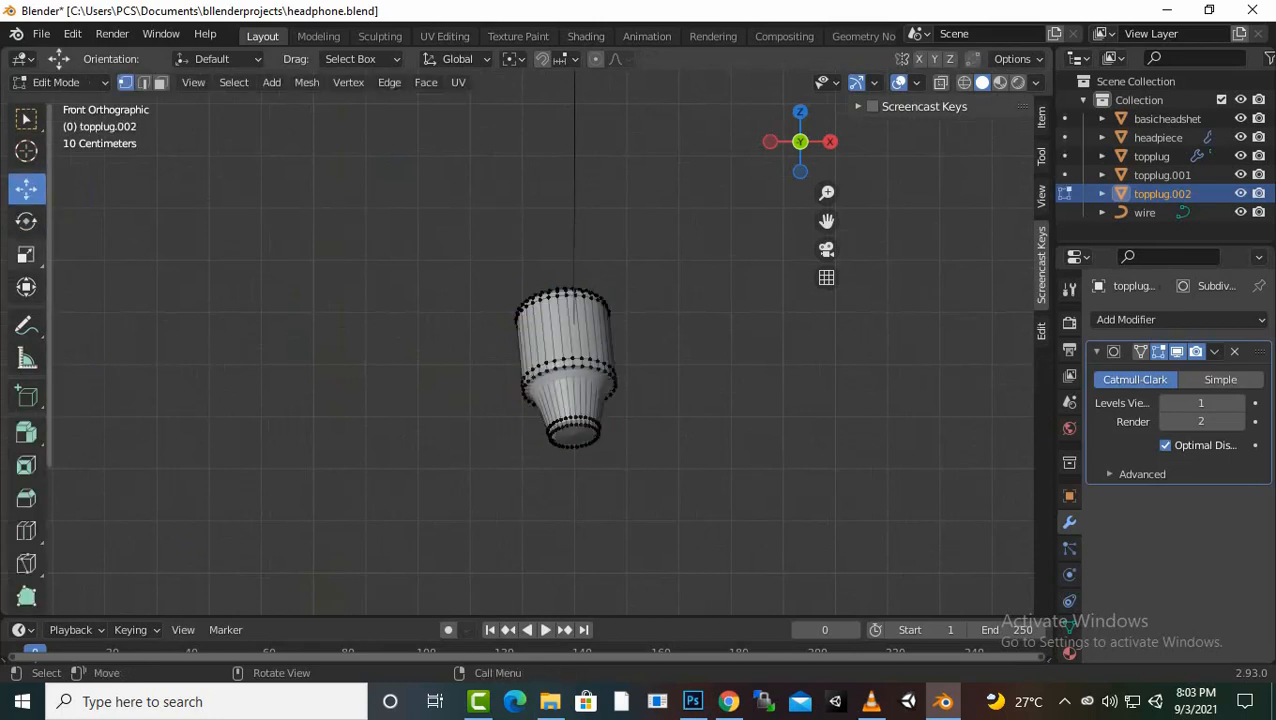
{"action": "left_click", "coordinate": [26, 221]}
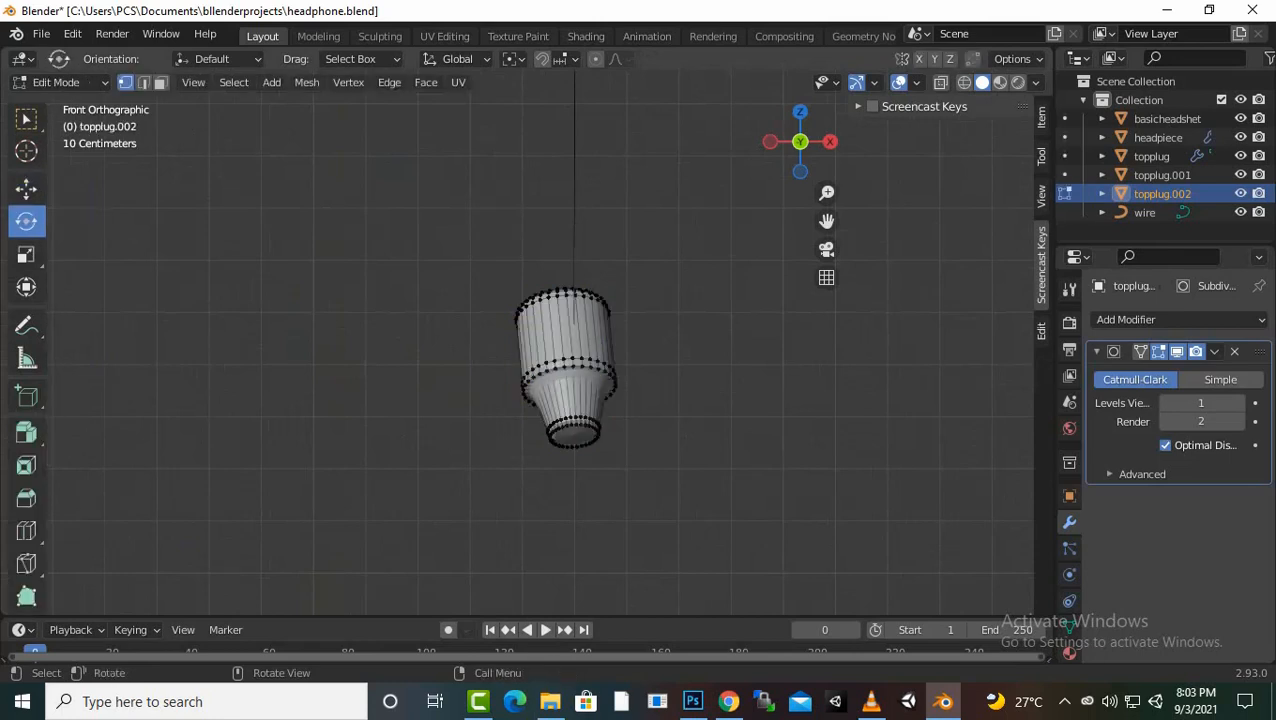
{"action": "key", "text": "a"}
{"action": "left_click_drag", "start_coordinate": [566, 400], "coordinate": [578, 242]}
{"action": "key", "text": "alt+a"}
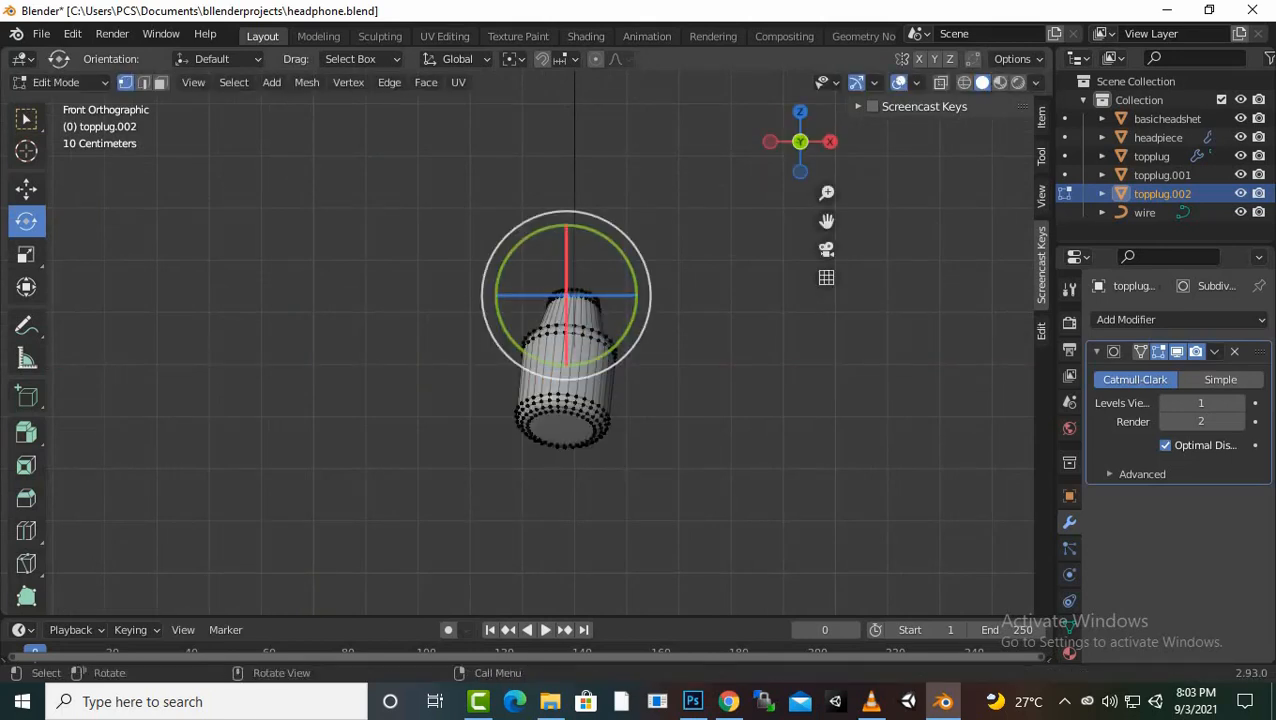
Rotate the plug's entire mesh about the X axis and with a free trackball rotation to stand it upright
{"action": "key", "text": "a"}
{"action": "key", "text": "r"}
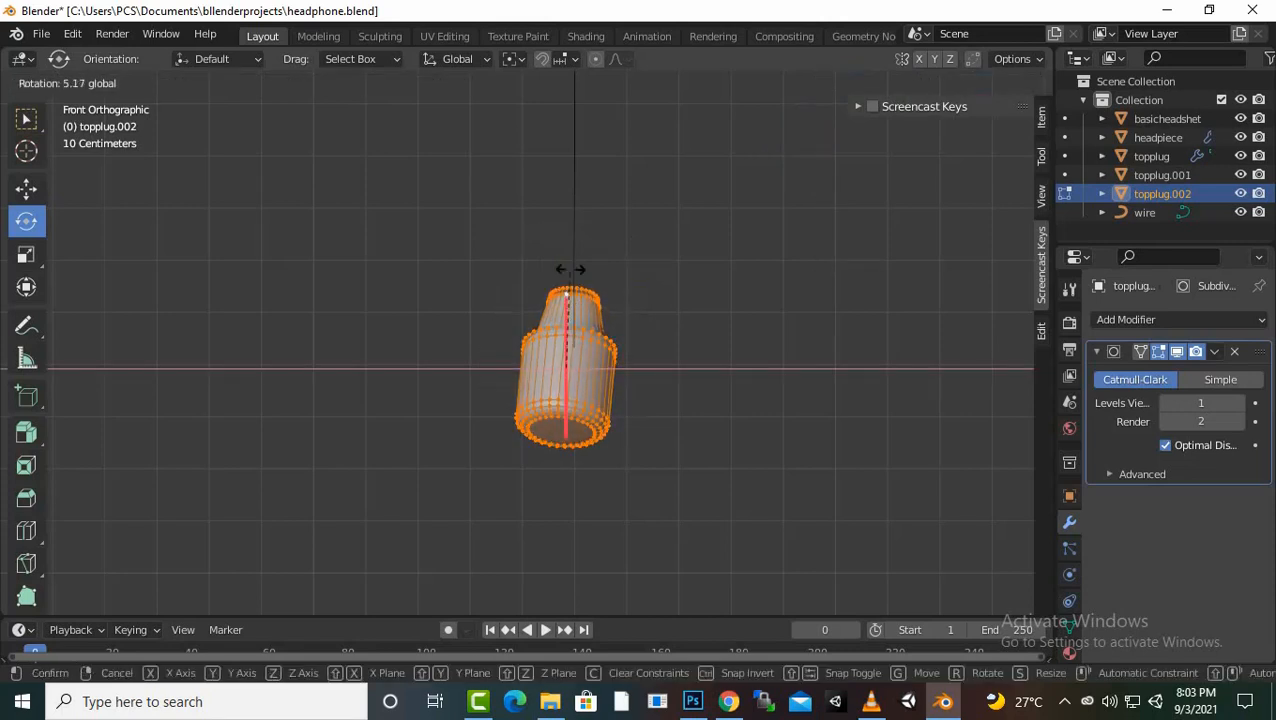
{"action": "left_click", "coordinate": [598, 560]}
{"action": "middle_click_drag", "start_coordinate": [598, 560], "coordinate": [545, 396]}
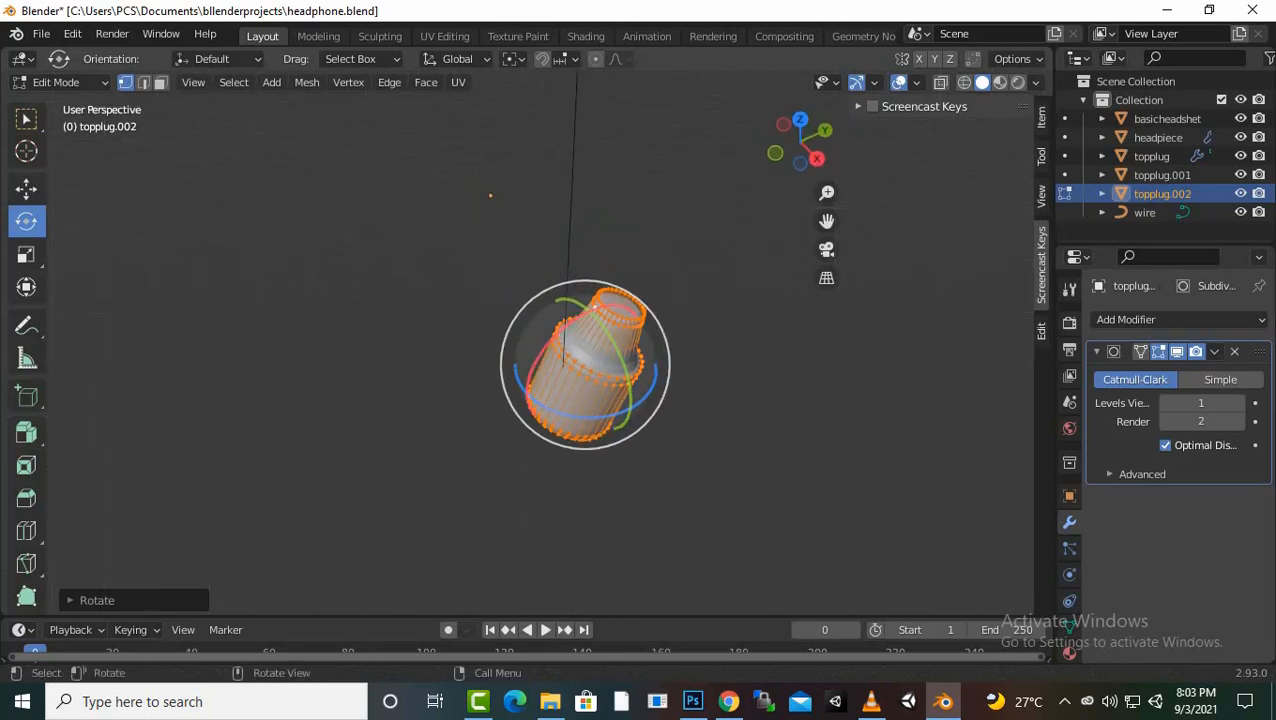
{"action": "left_click_drag", "start_coordinate": [572, 328], "coordinate": [517, 352]}
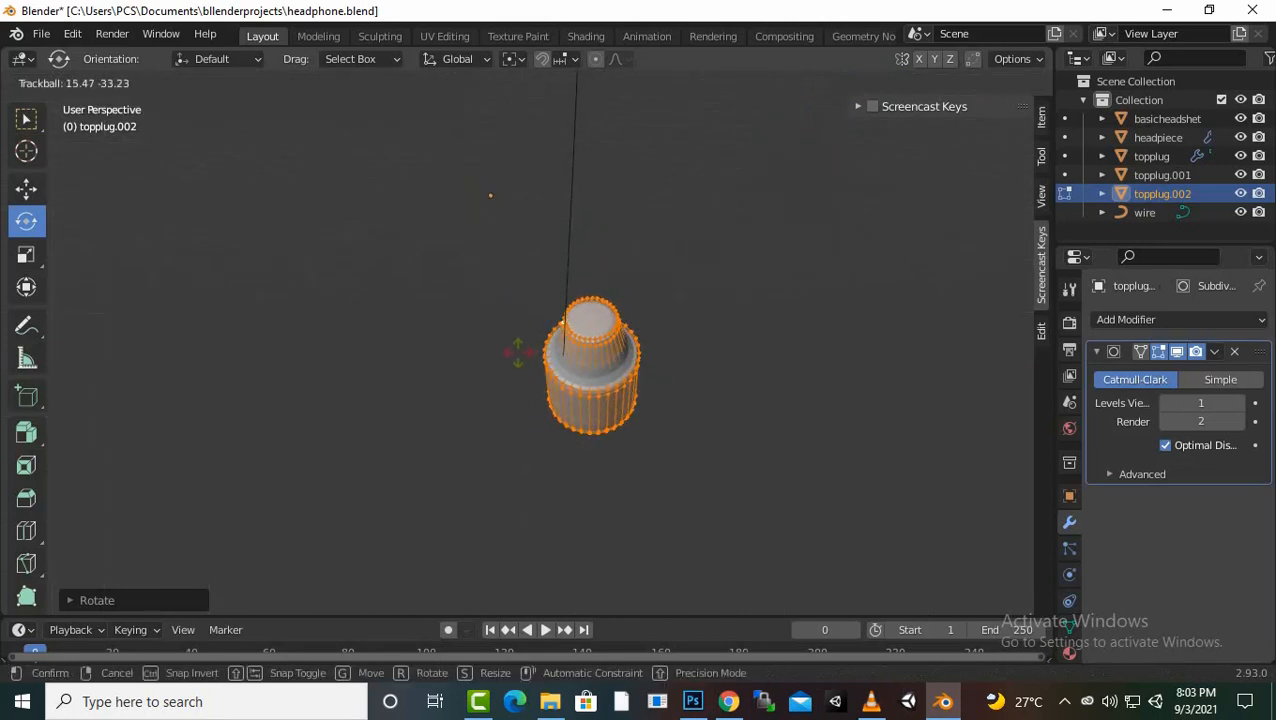
{"action": "left_click", "coordinate": [527, 318]}
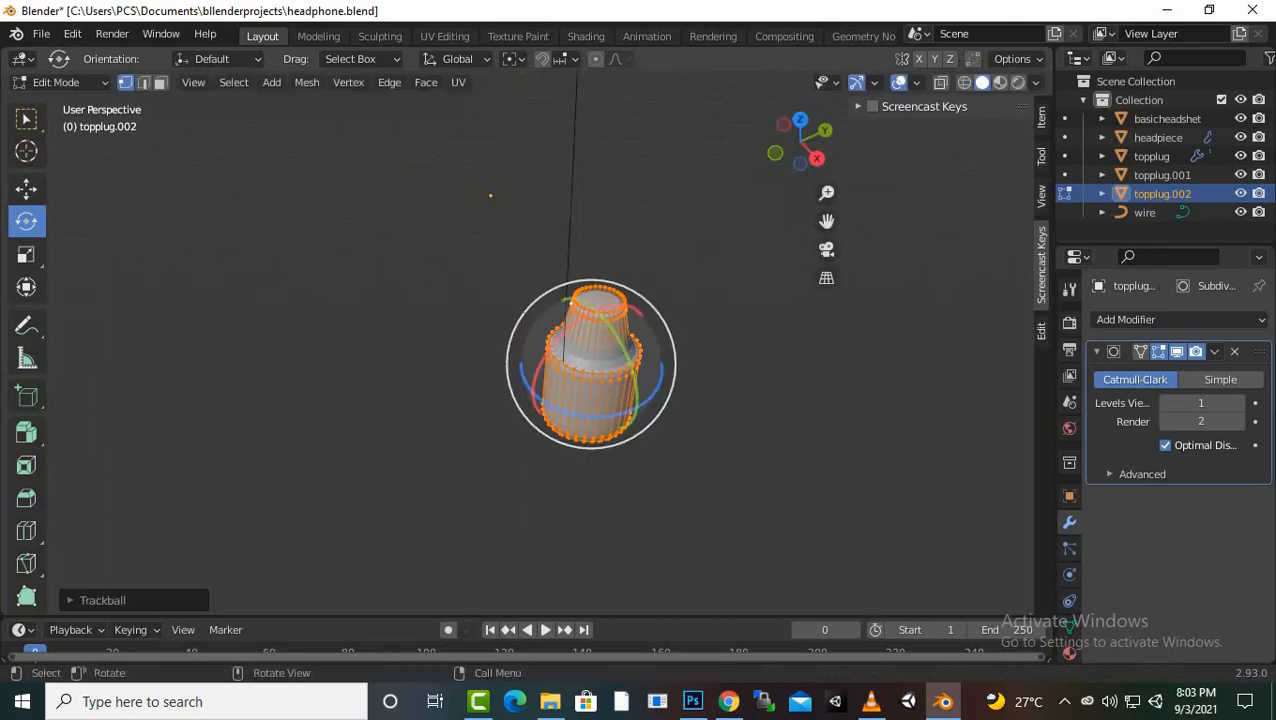
Move the plug's mesh so its narrow end meets the cable's lower end, and straighten its tilt about the Y axis
{"action": "key", "text": "g"}
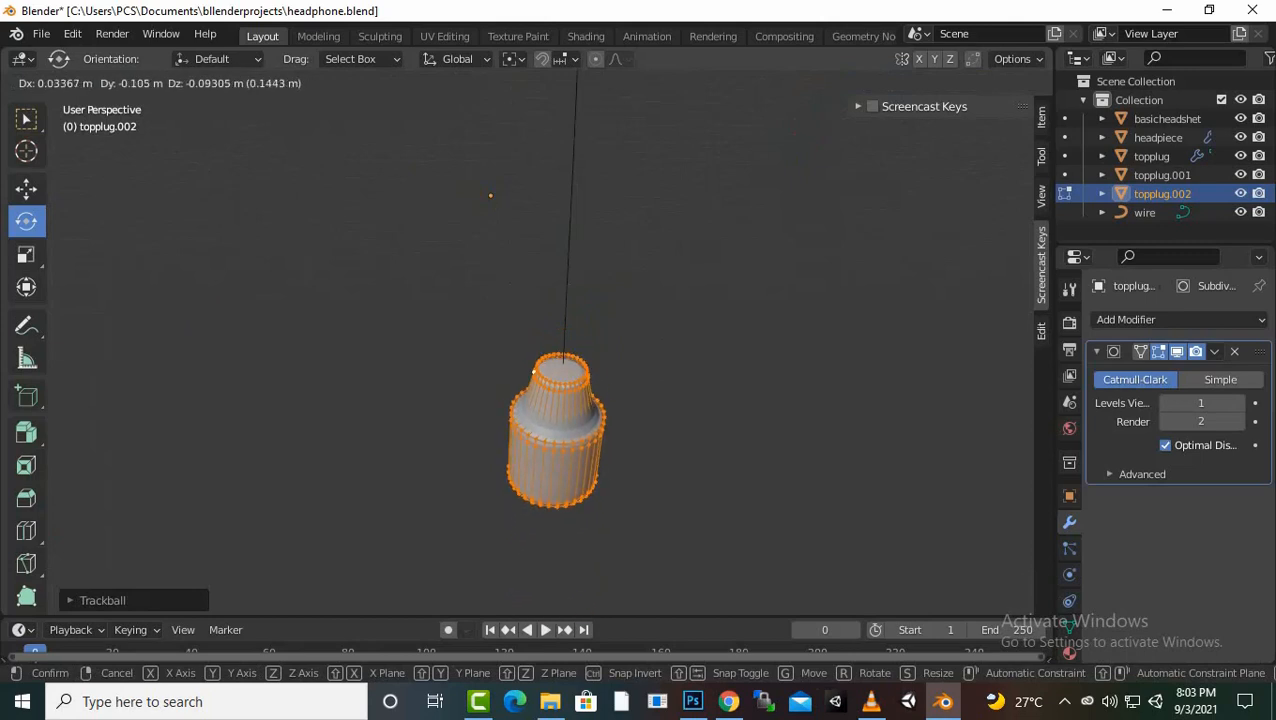
{"action": "left_click", "coordinate": [562, 412]}
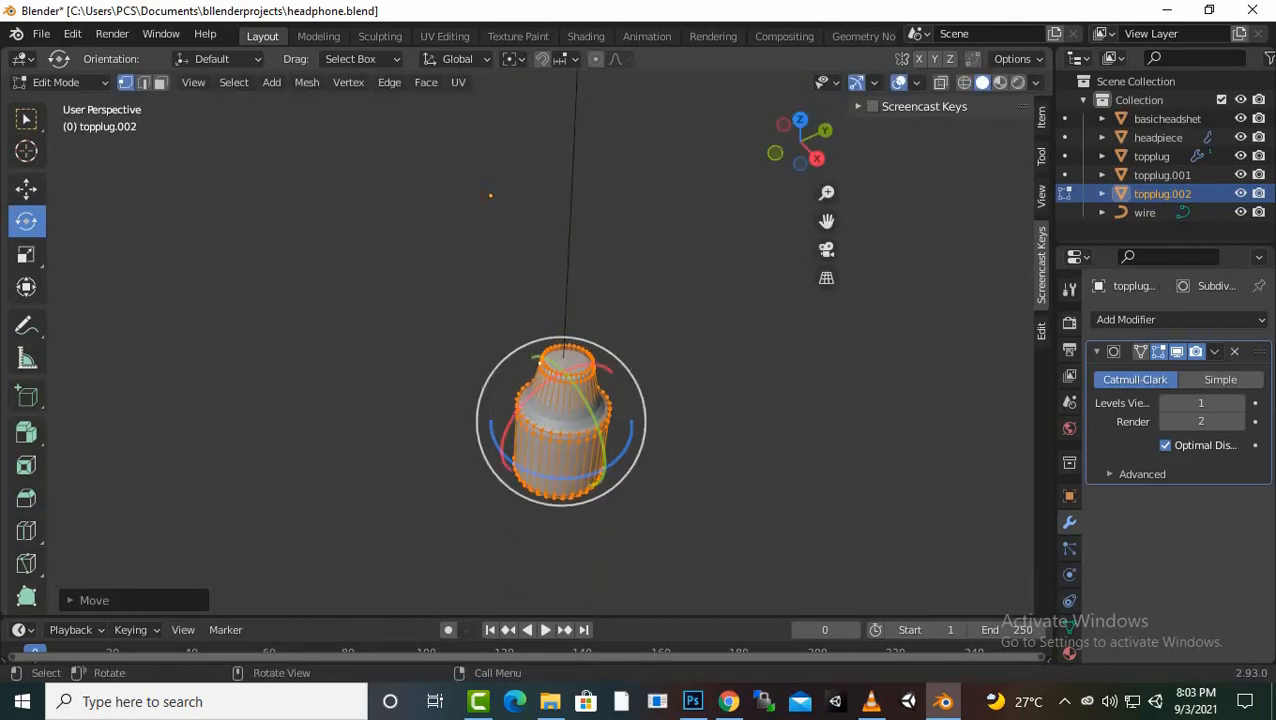
{"action": "middle_click_drag", "start_coordinate": [562, 412], "coordinate": [692, 361]}
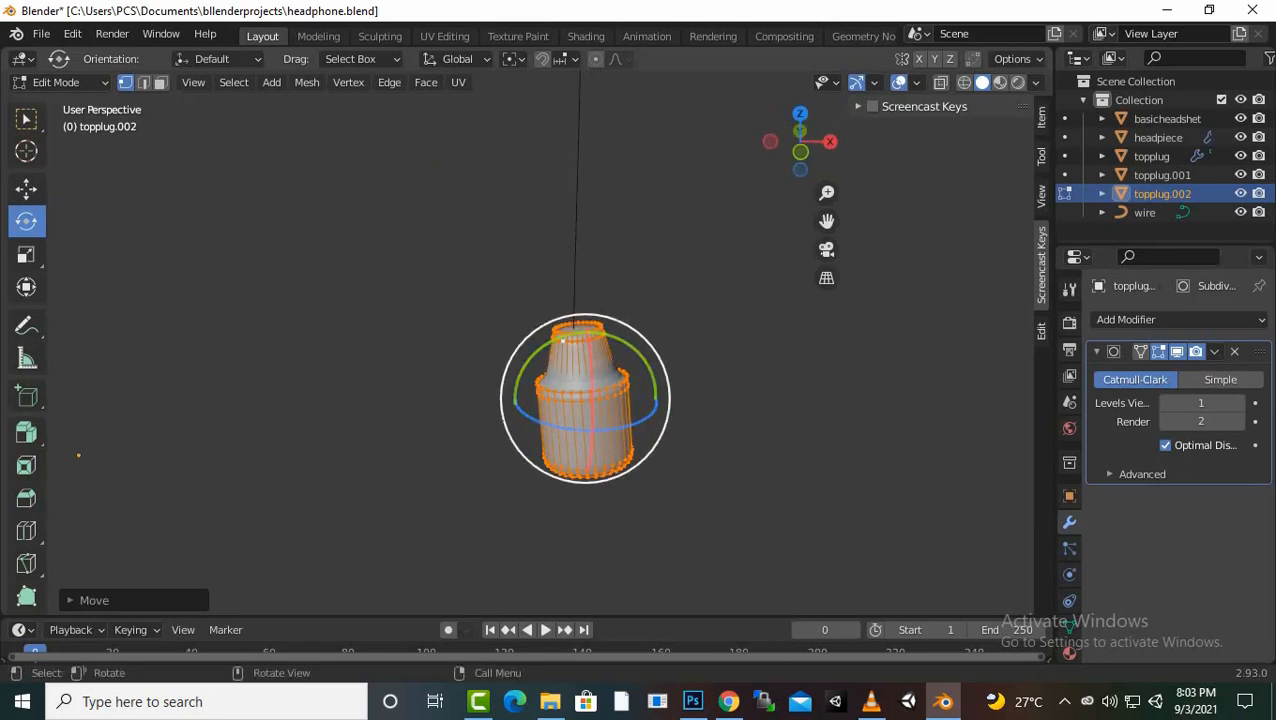
{"action": "left_click_drag", "start_coordinate": [640, 336], "coordinate": [633, 345]}
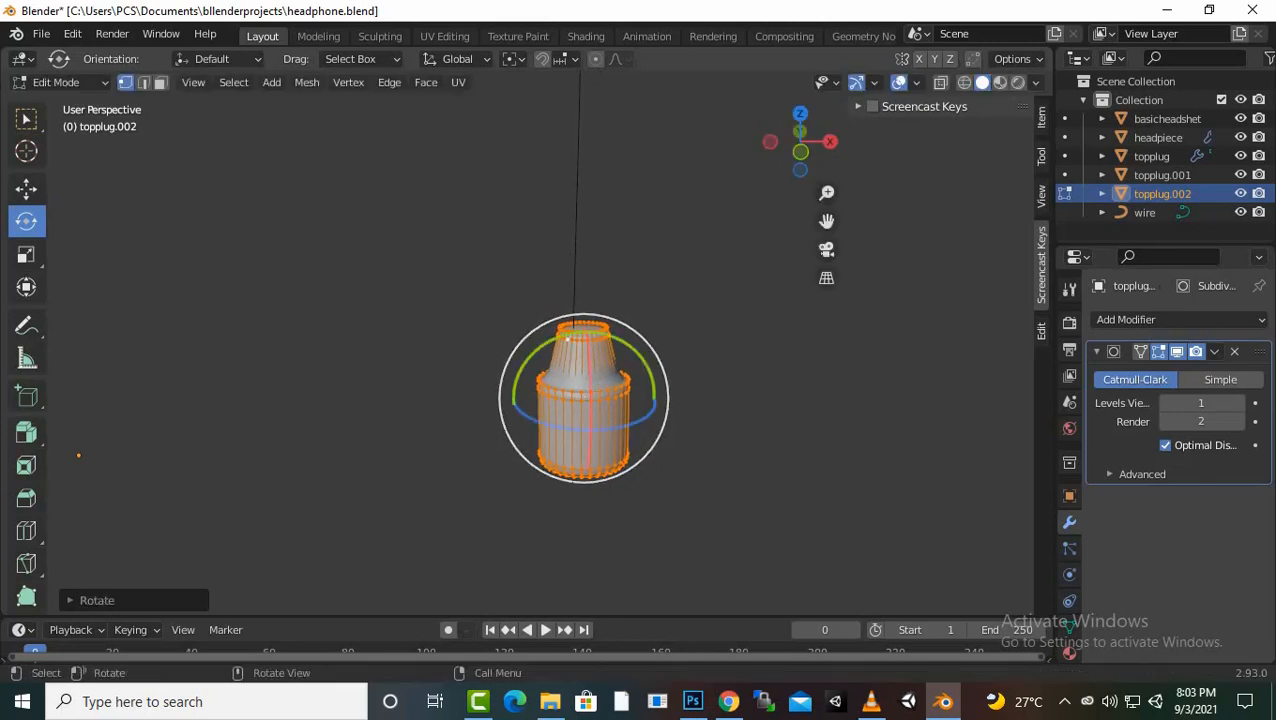
Shift the plug's mesh slightly along negative X to centre it under the cable, and check the fit
{"action": "left_click", "coordinate": [26, 188]}
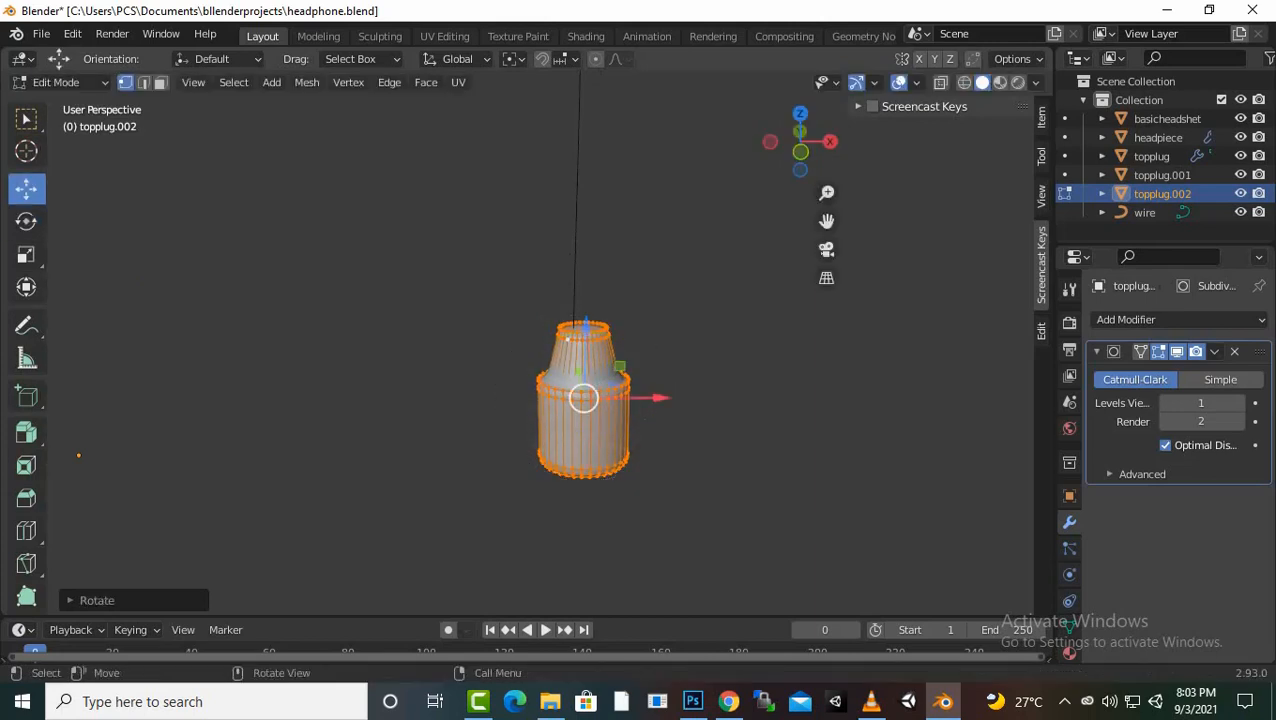
{"action": "left_click_drag", "start_coordinate": [658, 398], "coordinate": [649, 398]}
{"action": "scroll", "coordinate": [649, 398], "scroll_direction": "down", "scroll_amount": 10}
{"action": "middle_click_drag", "start_coordinate": [649, 398], "coordinate": [645, 330]}
{"action": "scroll", "coordinate": [655, 375], "scroll_direction": "up", "scroll_amount": 5}
{"action": "scroll", "coordinate": [655, 375], "scroll_direction": "up", "scroll_amount": 6}
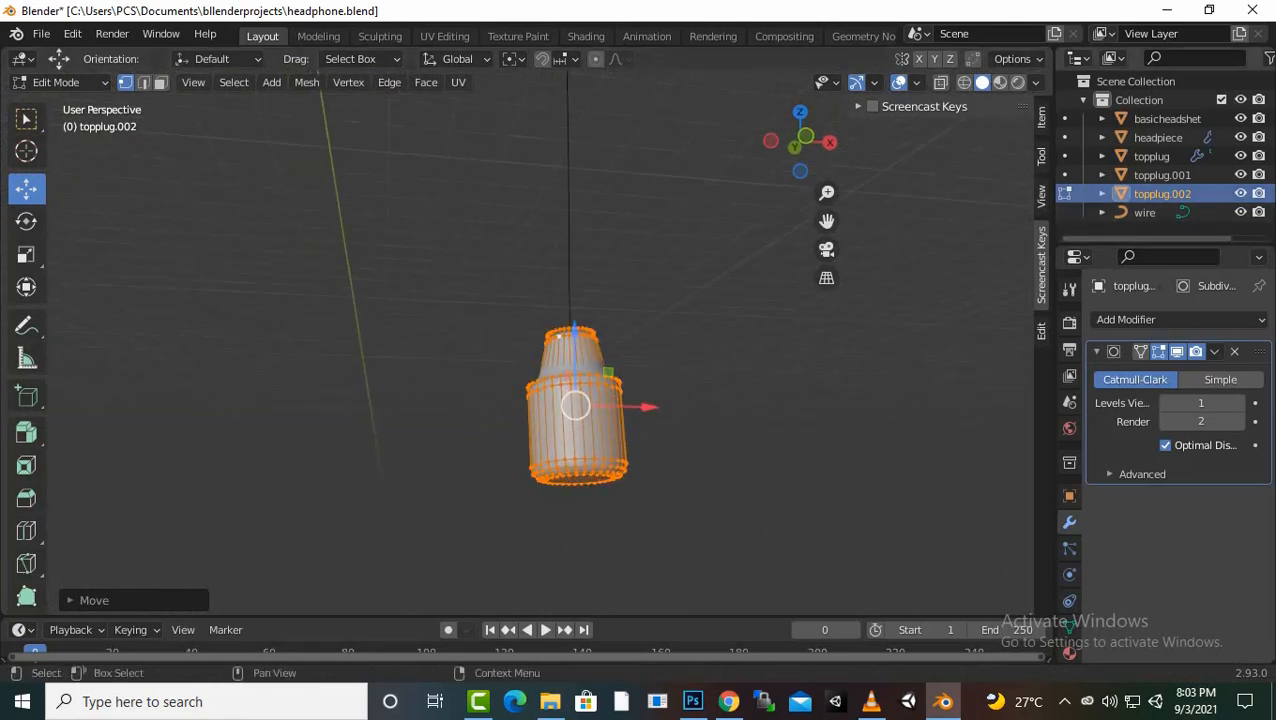
Rename the duplicate plug topplug.002 as bottomplug
{"action": "double_click", "coordinate": [1162, 194]}
{"action": "type", "text": "bottom"}
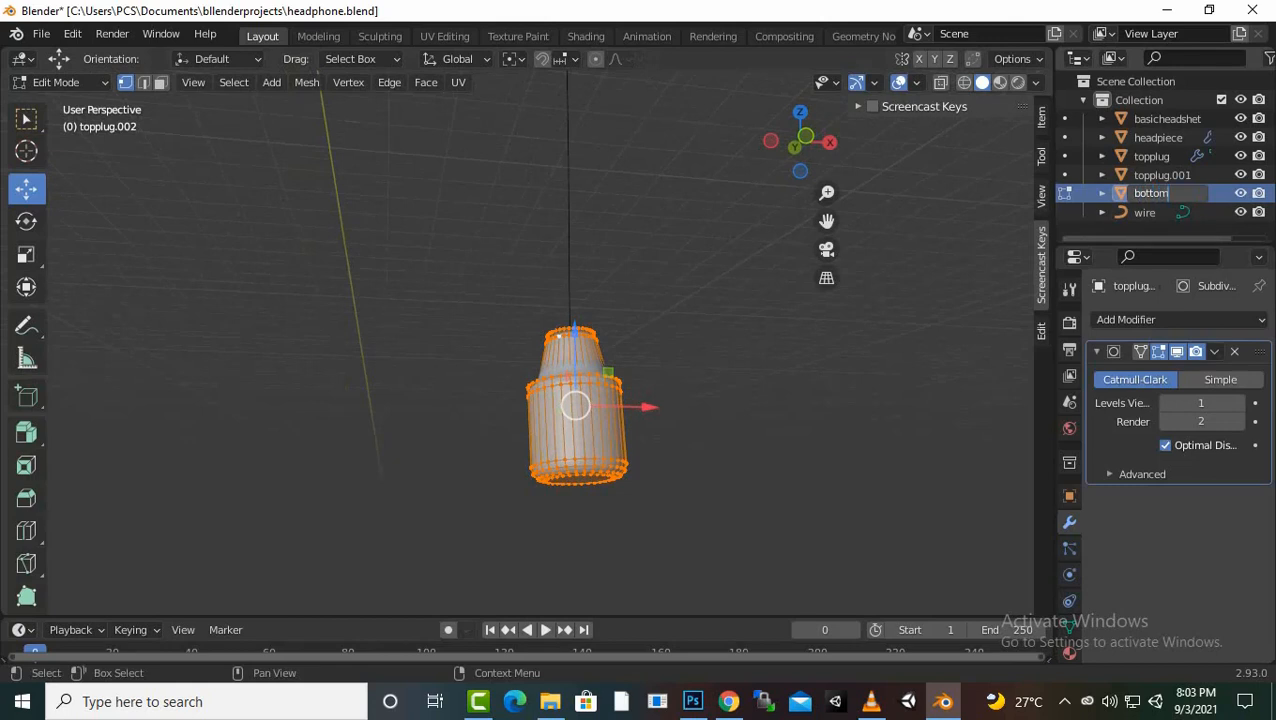
{"action": "type", "text": "plug"}
{"action": "key", "text": "Return"}
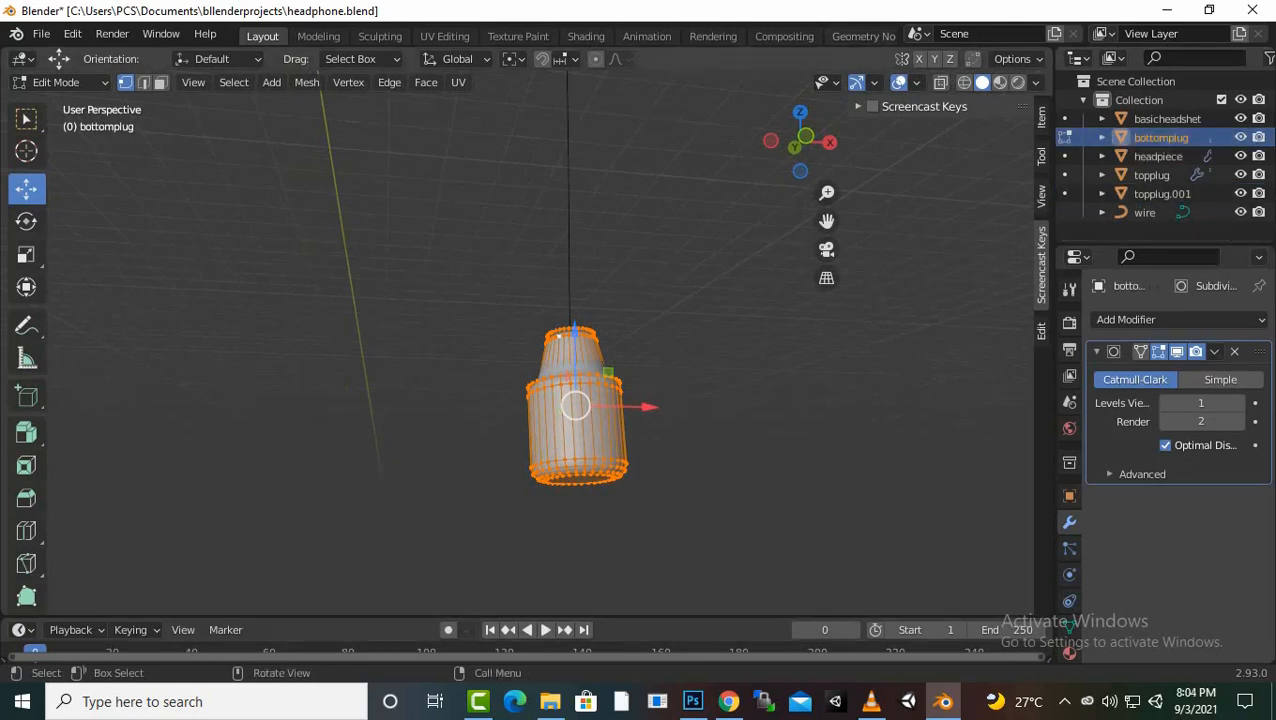
Select the loop around the bottomplug's flat lower end face and extrude it about 0.12 m downward along its normal
{"action": "left_click", "coordinate": [594, 484]}
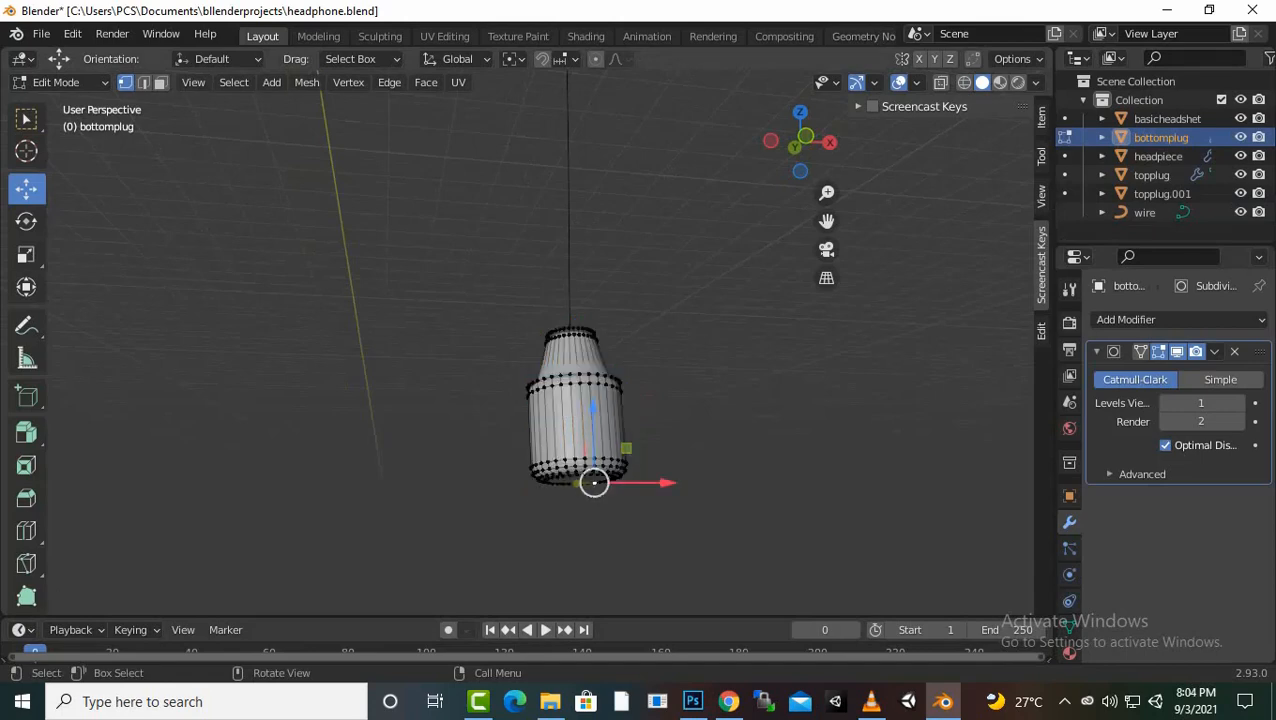
{"action": "scroll", "coordinate": [594, 484], "scroll_direction": "up", "scroll_amount": 2}
{"action": "middle_click_drag", "start_coordinate": [594, 484], "coordinate": [572, 356]}
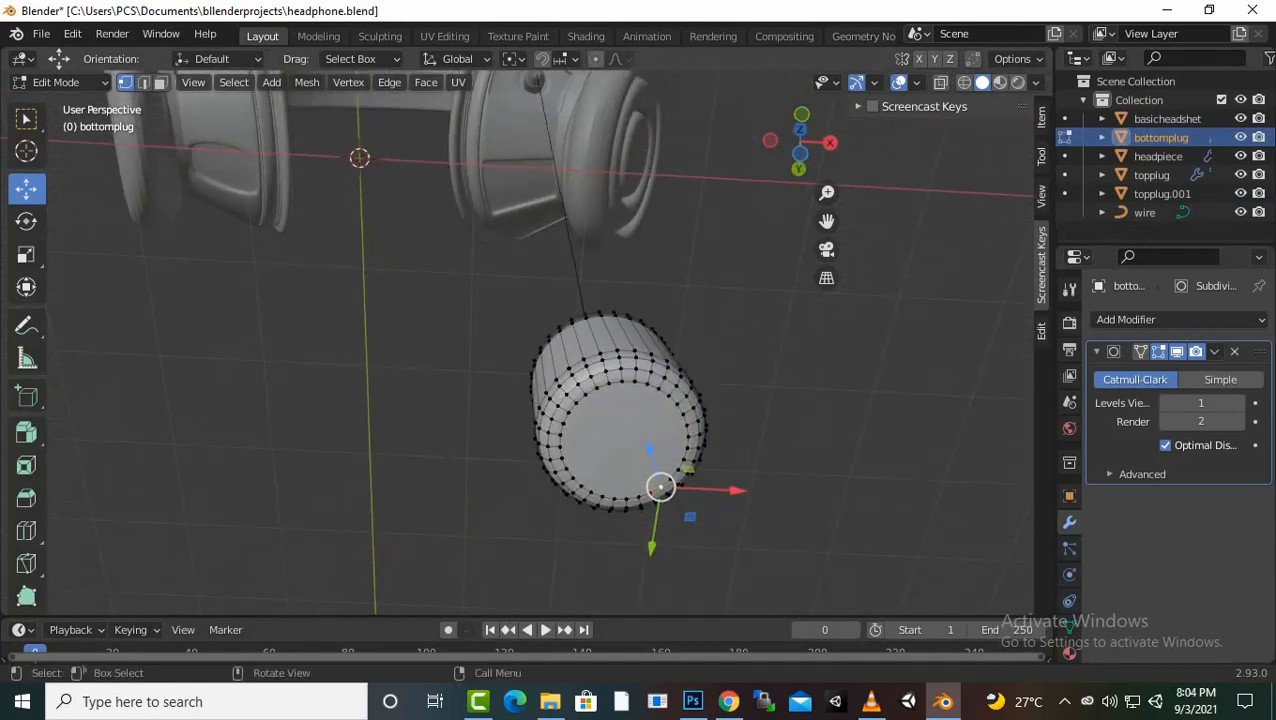
{"action": "left_click", "coordinate": [580, 483], "text": "alt"}
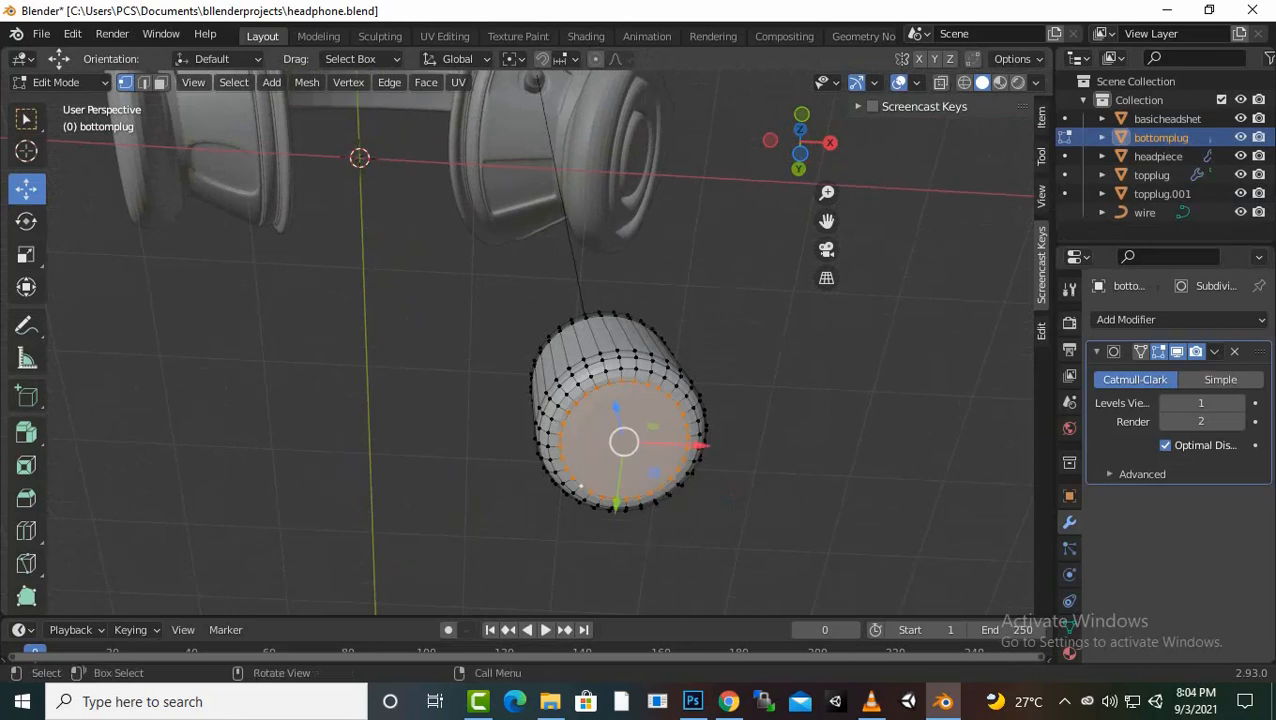
{"action": "scroll", "coordinate": [580, 483], "scroll_direction": "down", "scroll_amount": 2}
{"action": "middle_click_drag", "start_coordinate": [580, 483], "coordinate": [580, 572]}
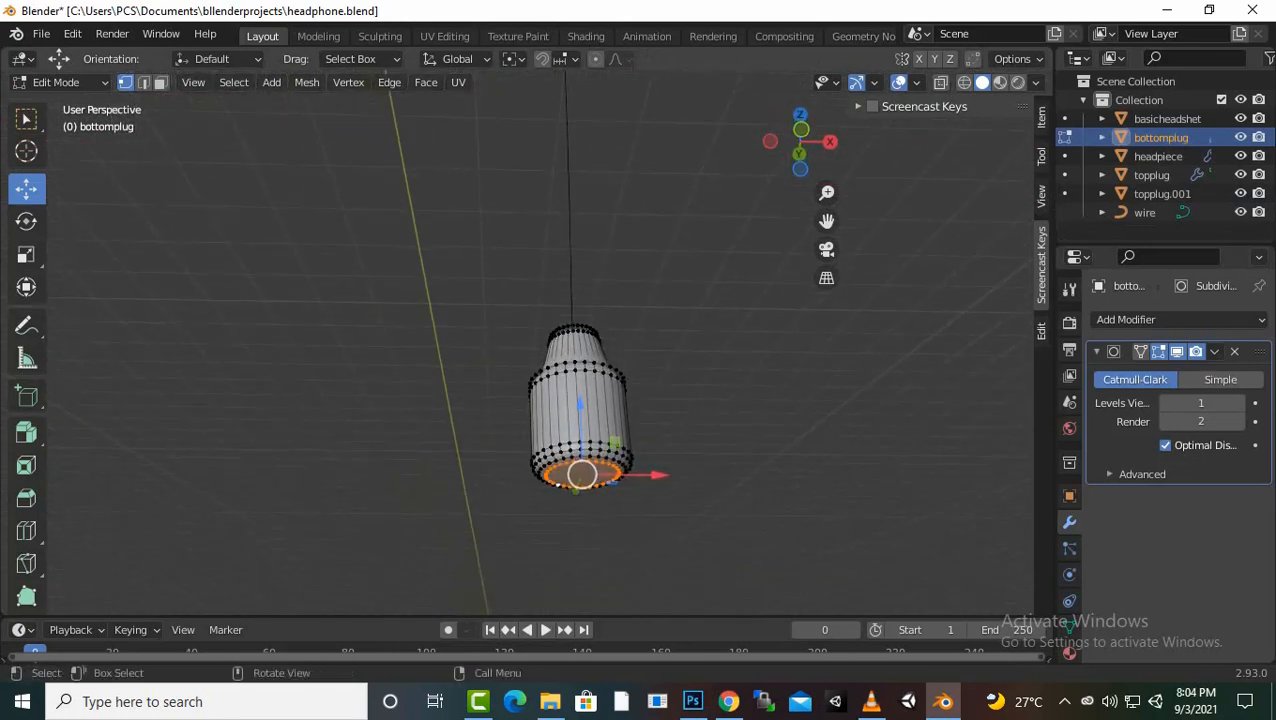
{"action": "key", "text": "e"}
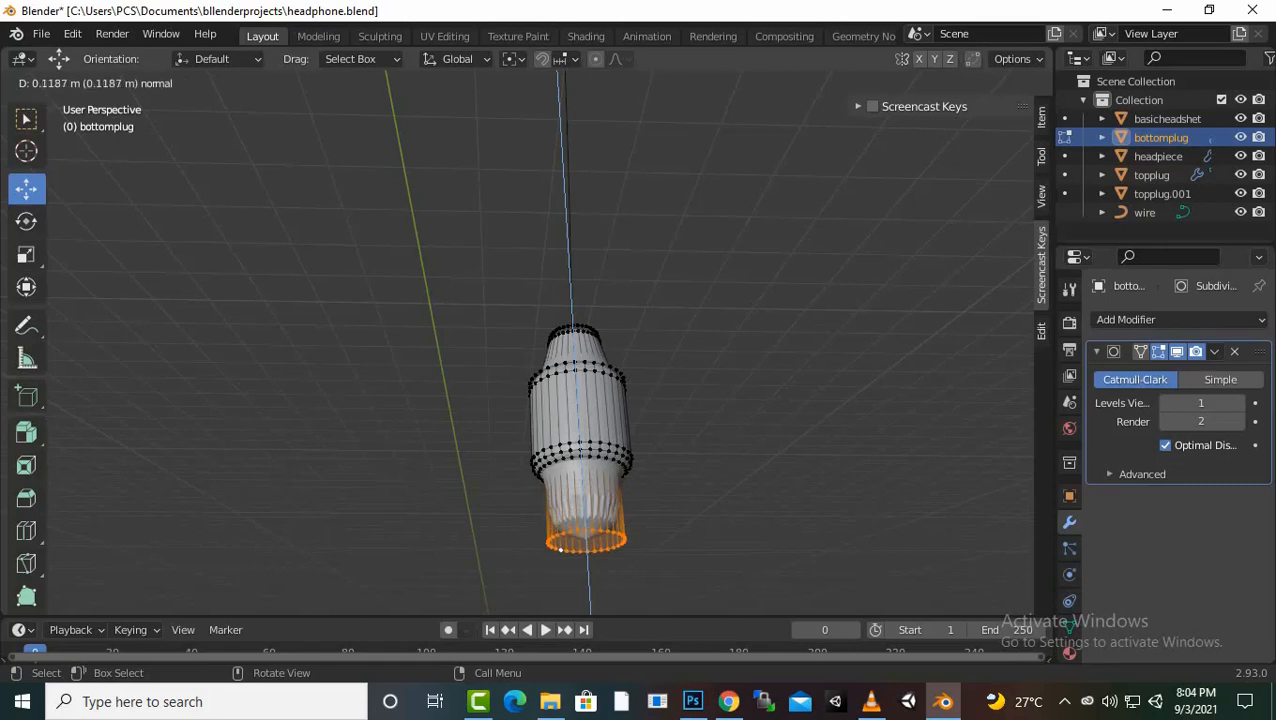
{"action": "left_click", "coordinate": [560, 549]}
Extrude the bottomplug's new end face in place and scale it slightly inward to leave a narrow rim
{"action": "middle_click_drag", "start_coordinate": [600, 420], "coordinate": [600, 530]}
{"action": "key", "text": "s"}
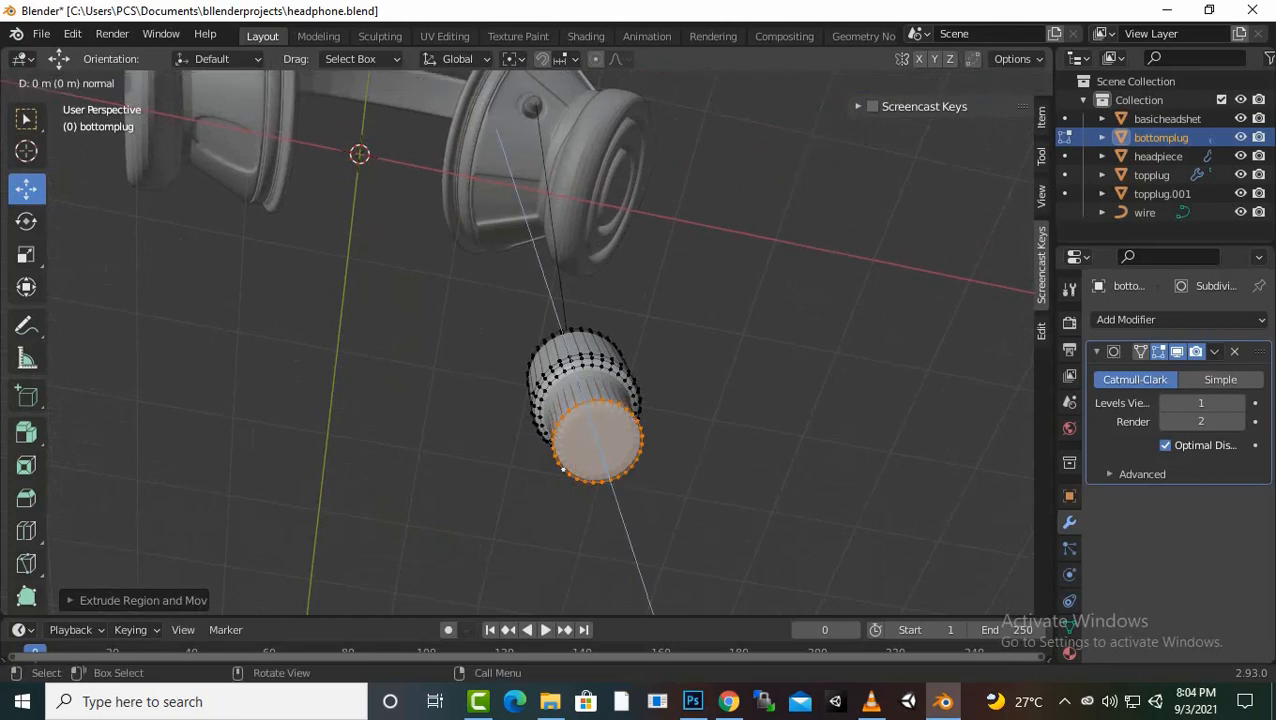
{"action": "left_click", "coordinate": [610, 443]}
{"action": "middle_click_drag", "start_coordinate": [610, 443], "coordinate": [612, 548]}
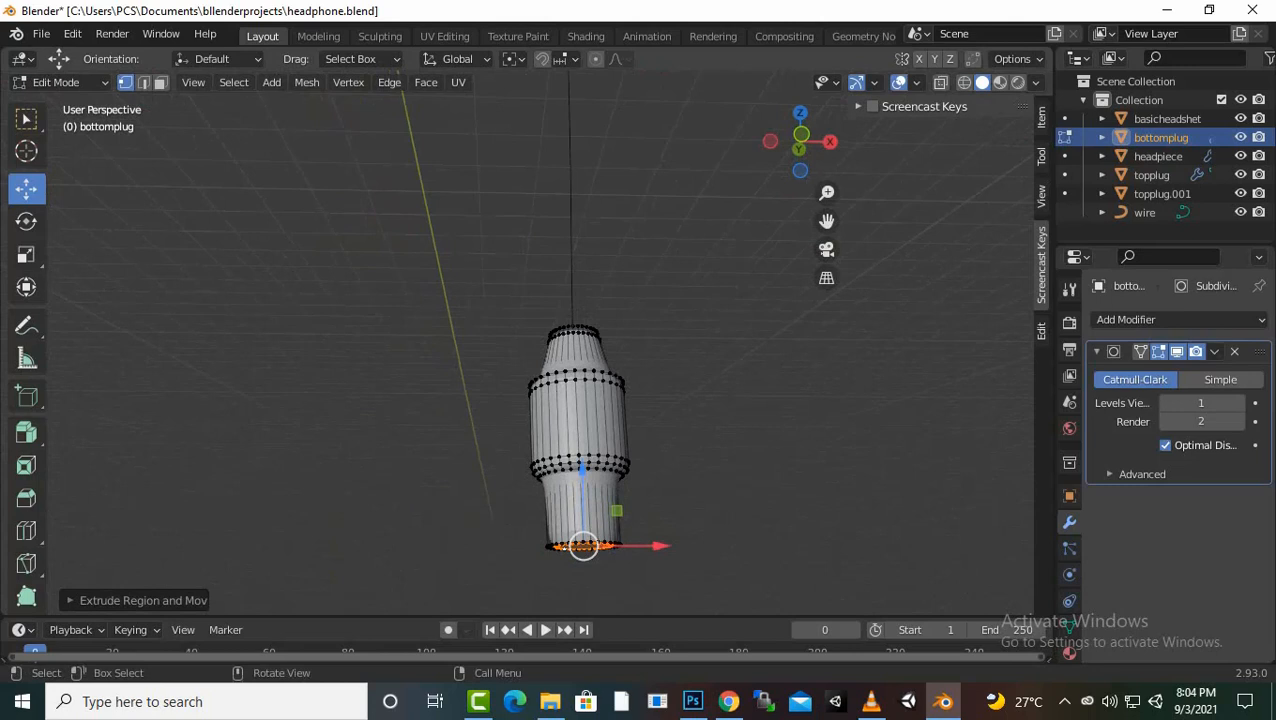
Extrude the bottomplug's inner end face farther downward and scale its end to about 0.46 to form a tapered tip, then leave mesh editing
{"action": "key", "text": "e"}
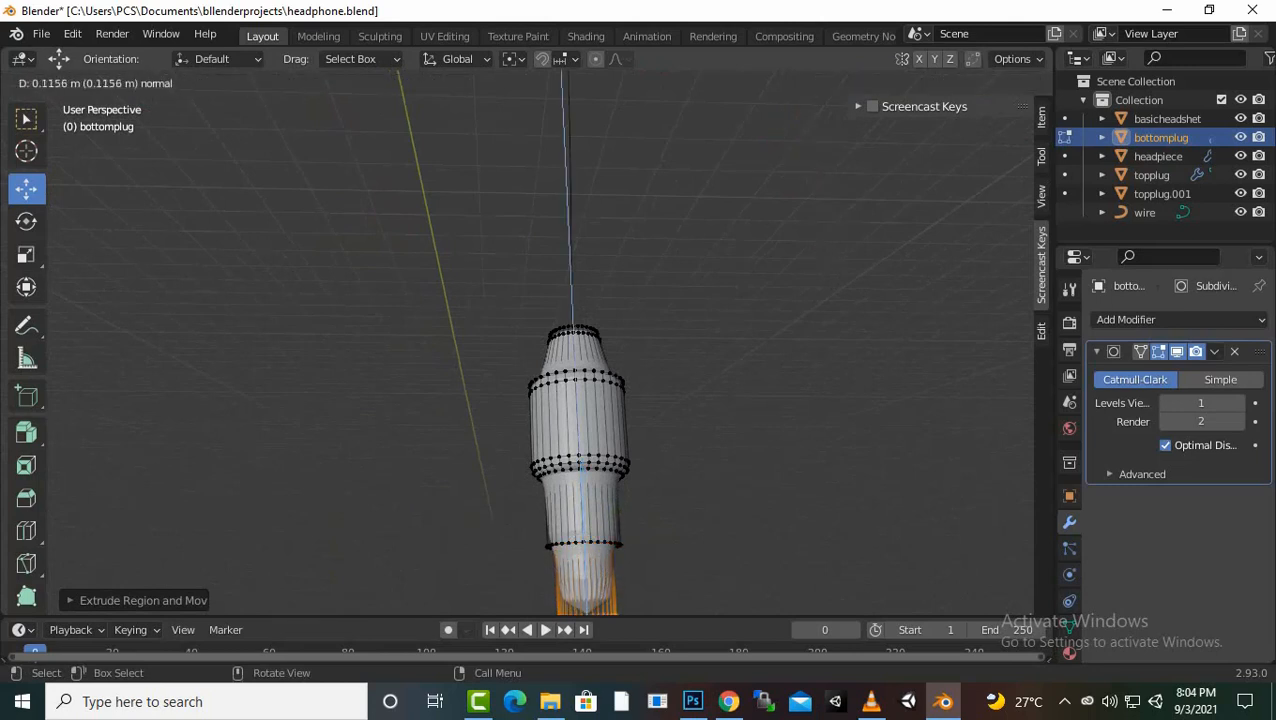
{"action": "key", "text": "Return"}
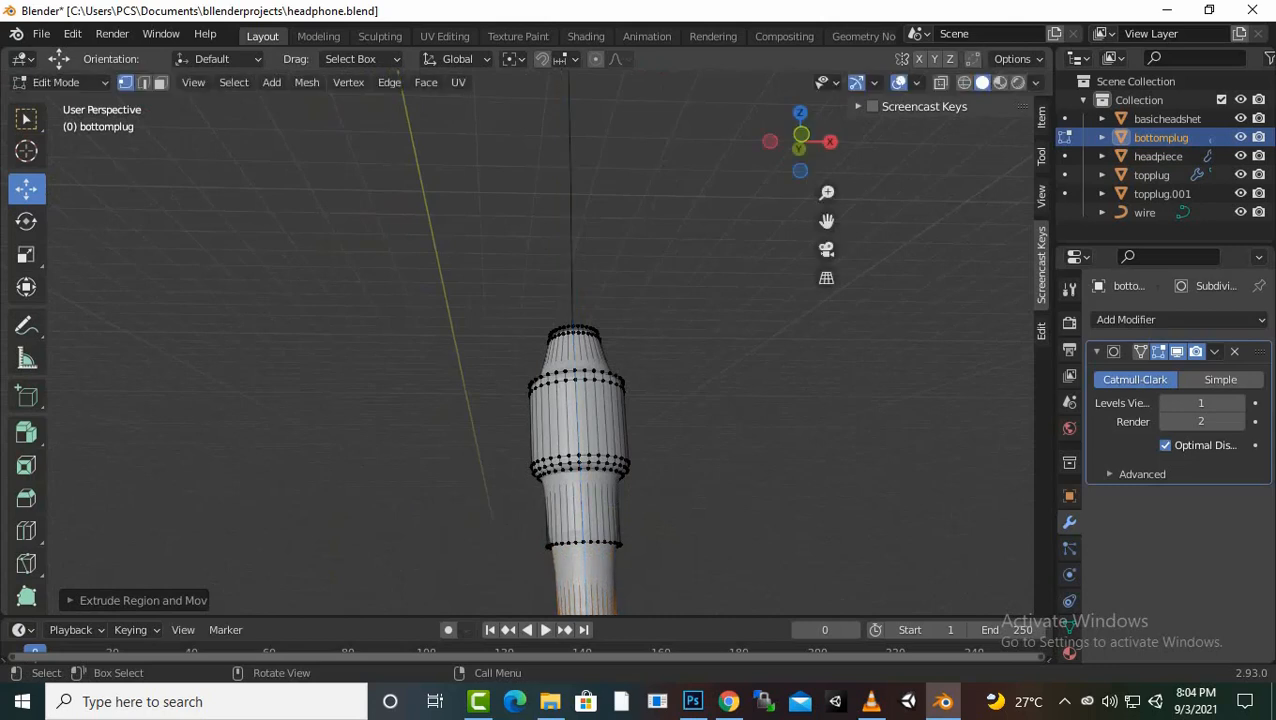
{"action": "left_click_drag", "start_coordinate": [826, 221], "coordinate": [813, 18]}
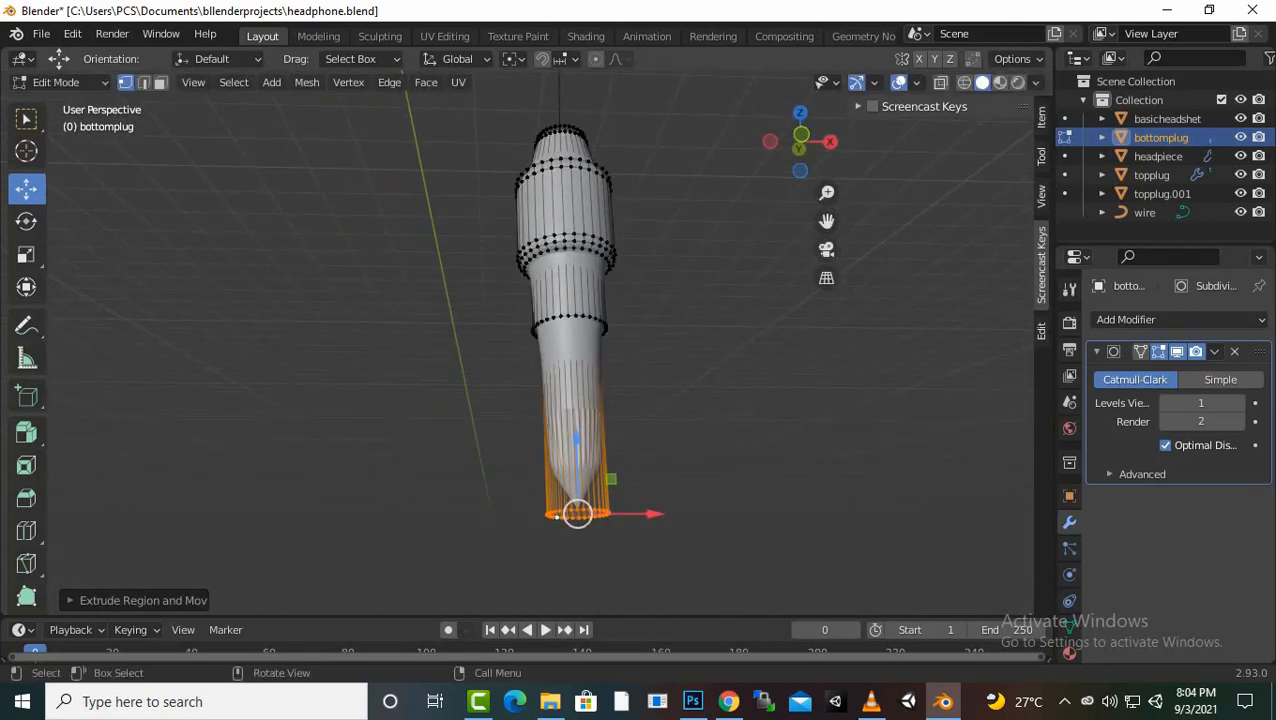
{"action": "key", "text": "s"}
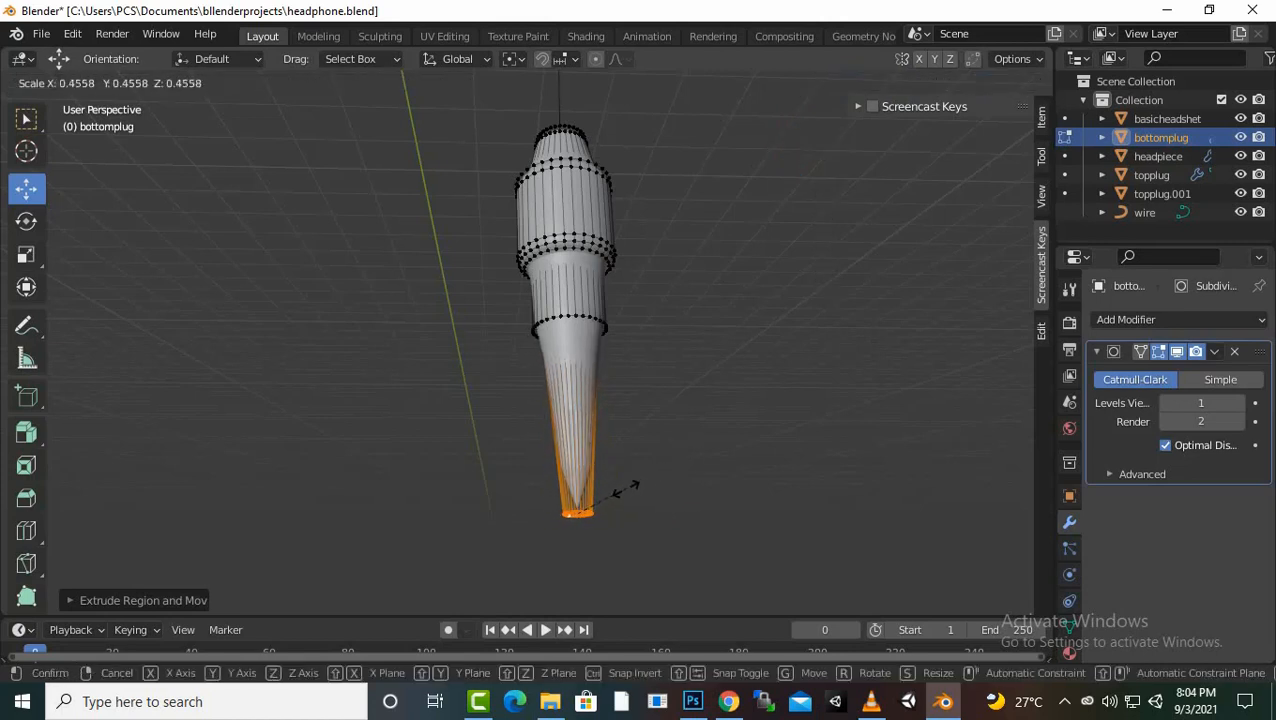
{"action": "left_click", "coordinate": [620, 492]}
{"action": "left_click", "coordinate": [692, 432]}
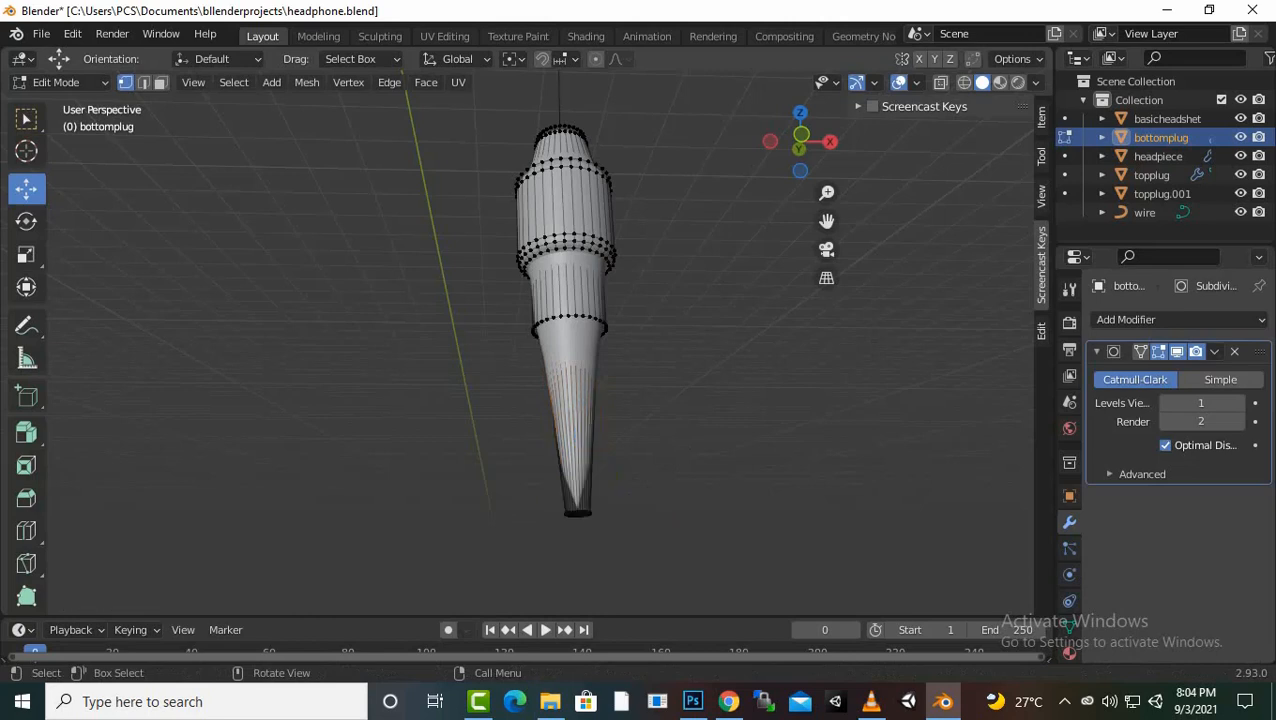
{"action": "middle_click_drag", "start_coordinate": [692, 432], "coordinate": [832, 572]}
{"action": "key", "text": "Tab"}
Give the wire curve thickness with a round bevel depth of 0.03 m in its geometry settings
{"action": "scroll", "coordinate": [752, 472], "scroll_direction": "down", "scroll_amount": 4}
{"action": "scroll", "coordinate": [766, 556], "scroll_direction": "down", "scroll_amount": 5}
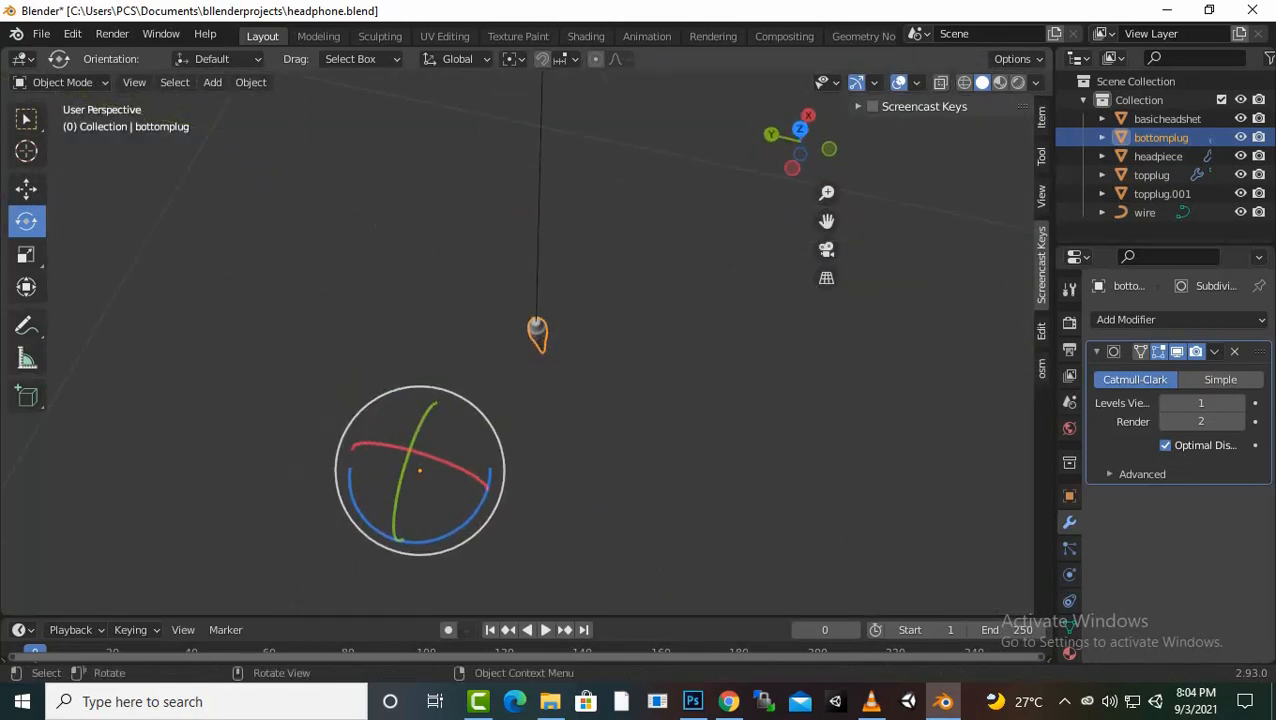
{"action": "left_click", "coordinate": [538, 266]}
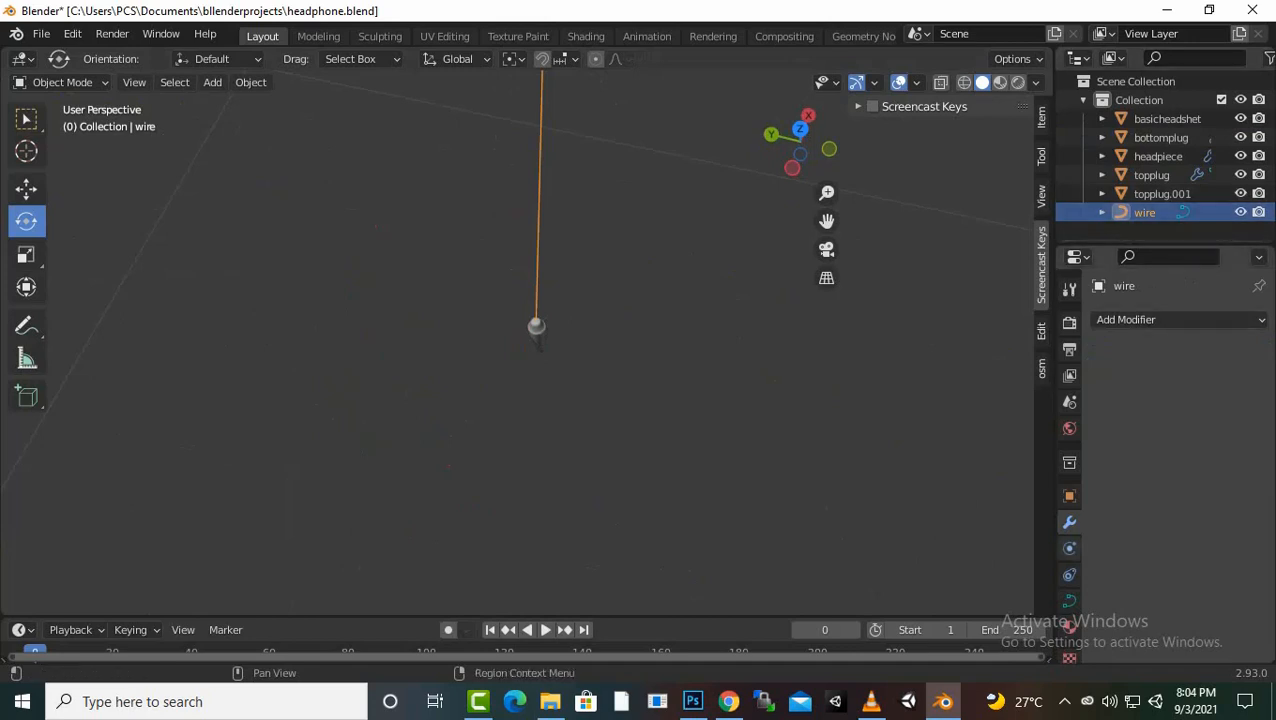
{"action": "left_click", "coordinate": [1069, 548]}
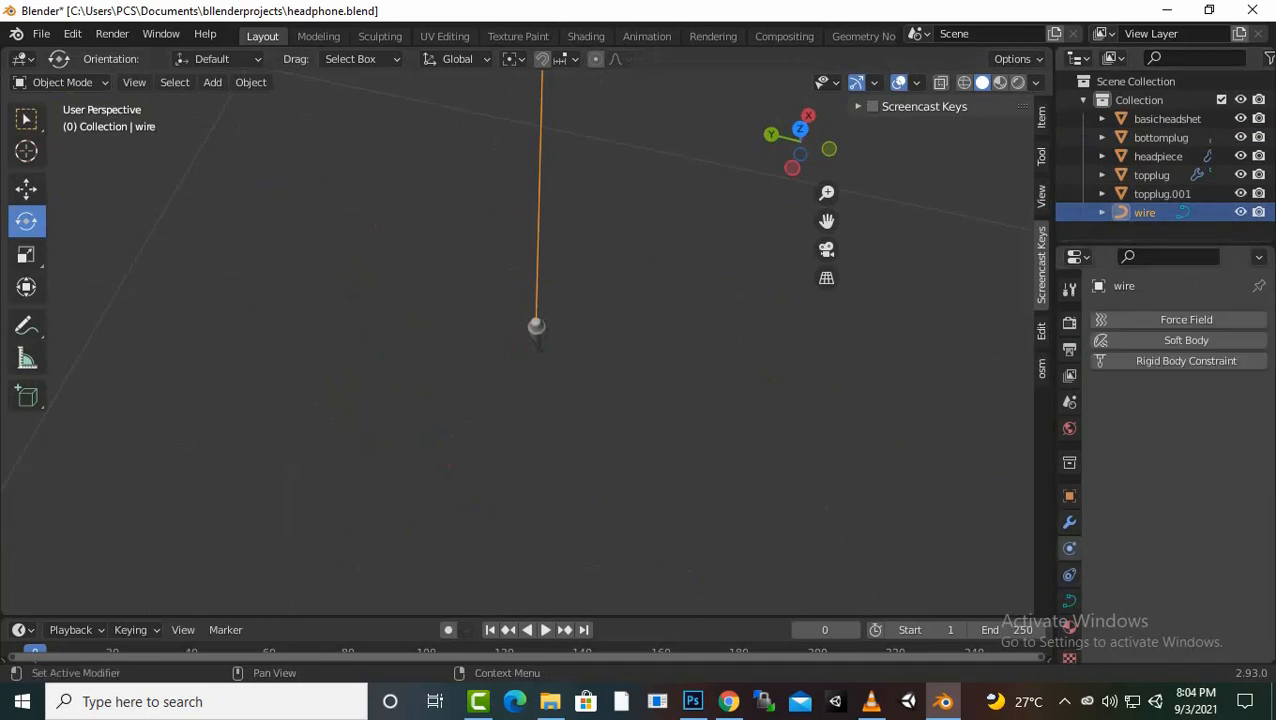
{"action": "left_click", "coordinate": [1069, 600]}
{"action": "scroll", "coordinate": [1175, 450], "scroll_direction": "down", "scroll_amount": 5}
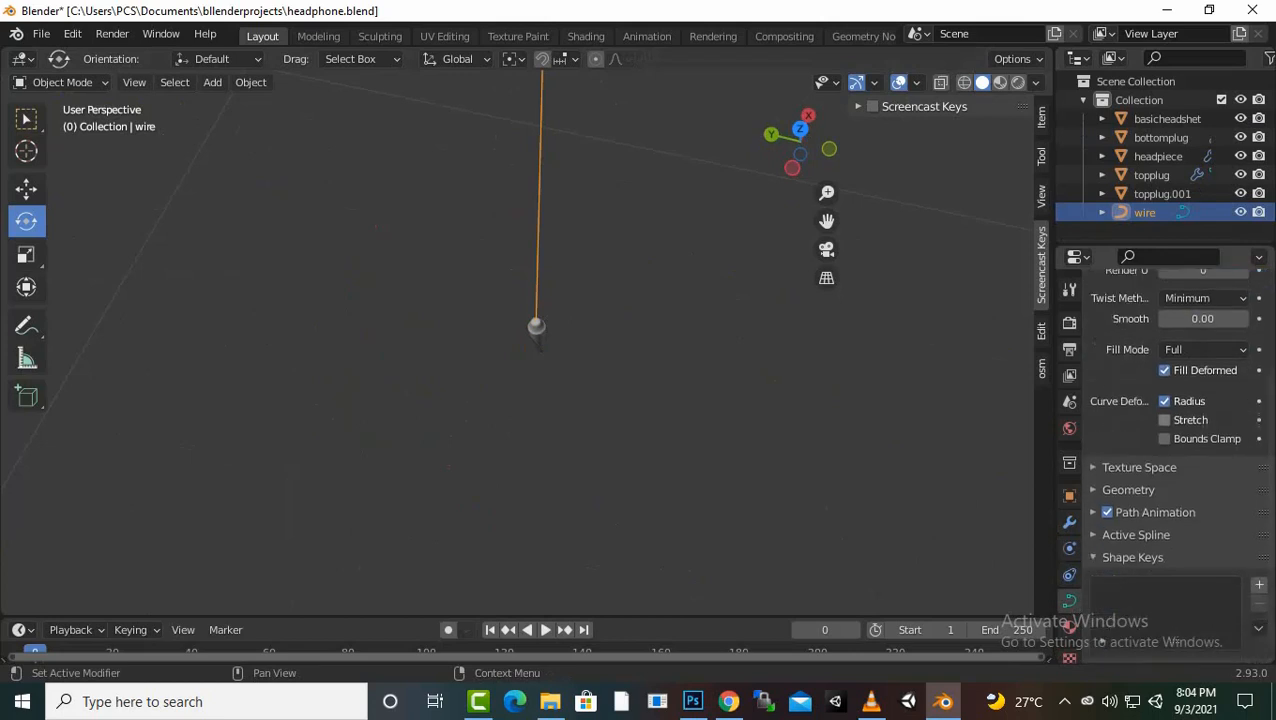
{"action": "left_click", "coordinate": [1128, 473]}
{"action": "scroll", "coordinate": [1175, 450], "scroll_direction": "down", "scroll_amount": 2}
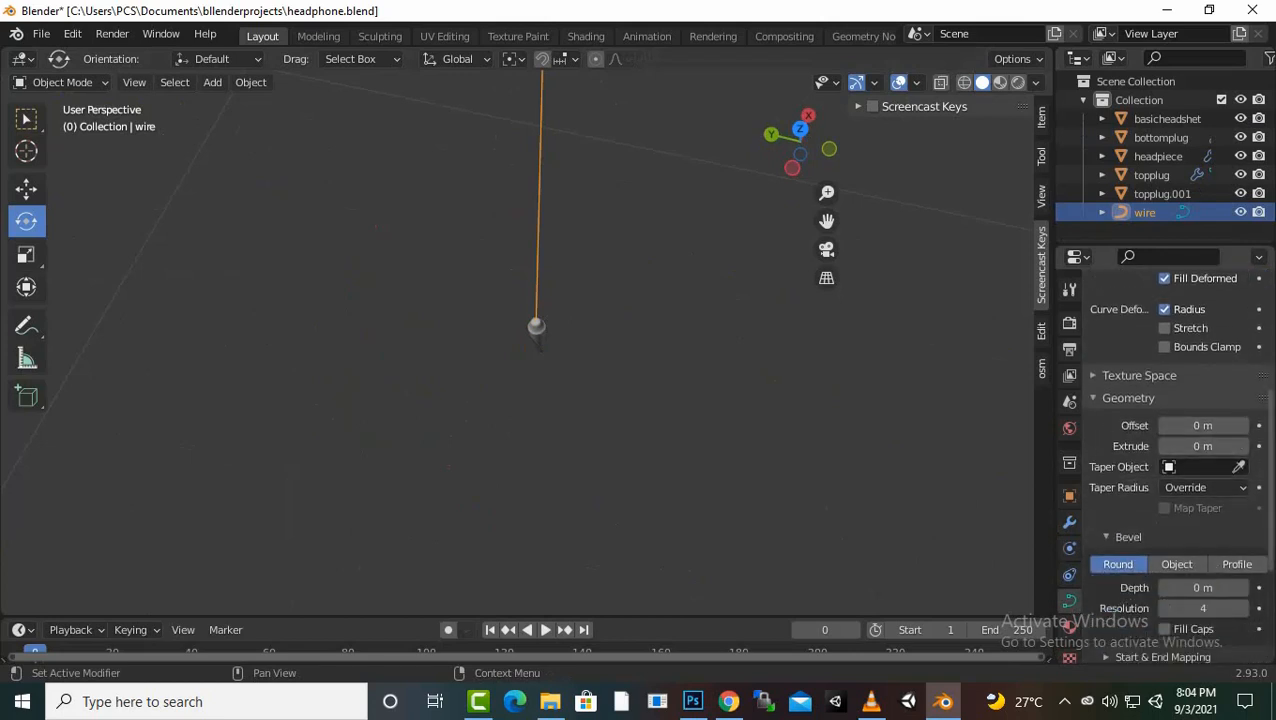
{"action": "scroll", "coordinate": [1177, 560], "scroll_direction": "down", "scroll_amount": 2}
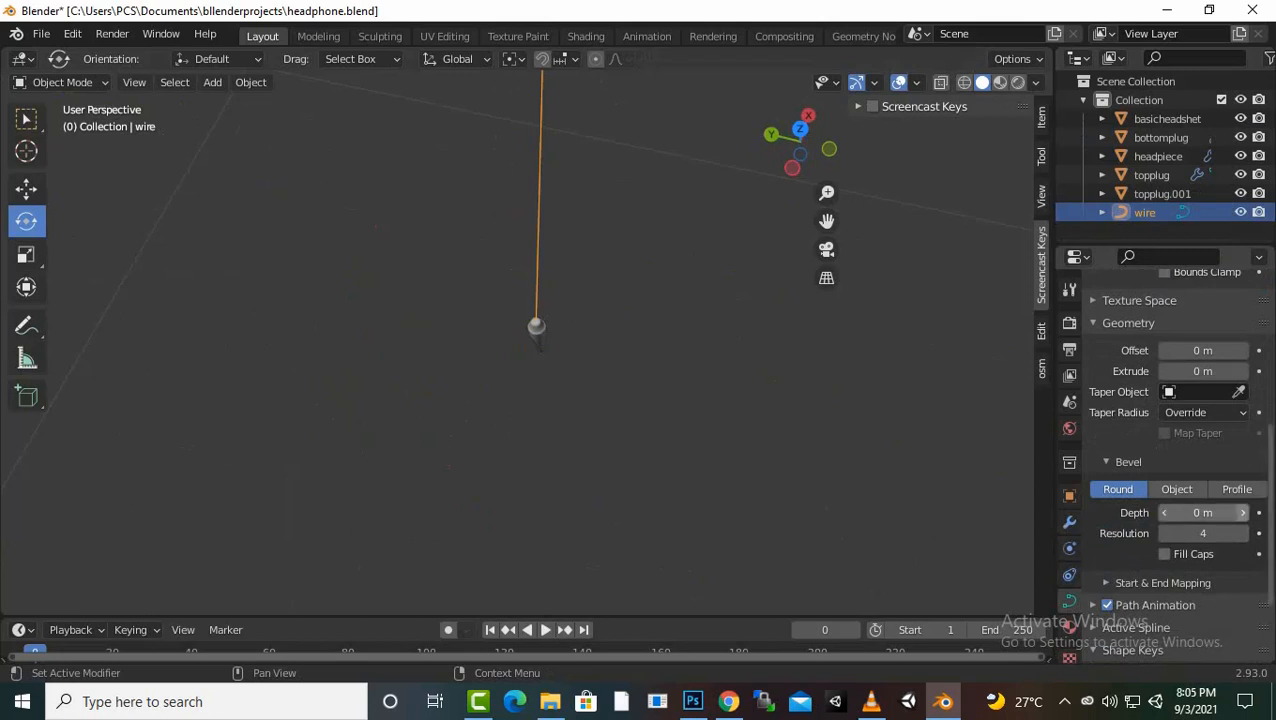
{"action": "left_click_drag", "start_coordinate": [1203, 512], "coordinate": [1215, 512]}
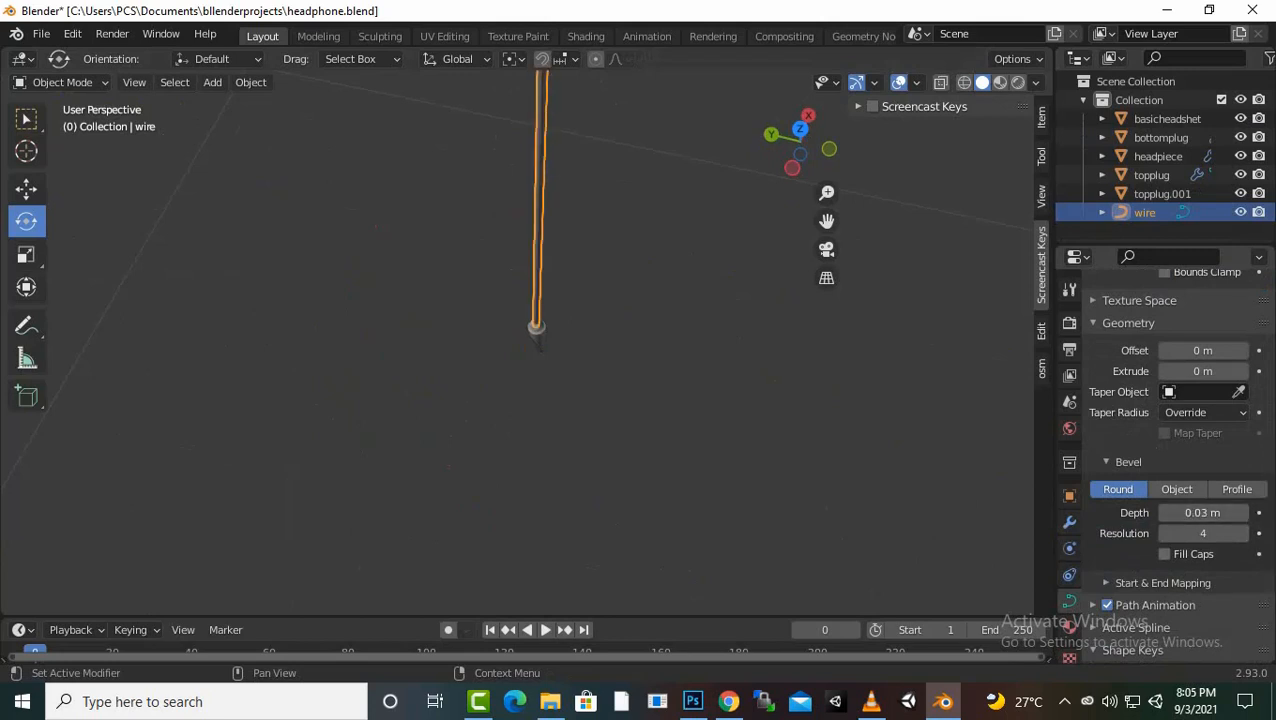
Increase the wire's bevel depth to 0.04 m to suit the bottomplug's opening
{"action": "scroll", "coordinate": [585, 240], "scroll_direction": "up", "scroll_amount": 4}
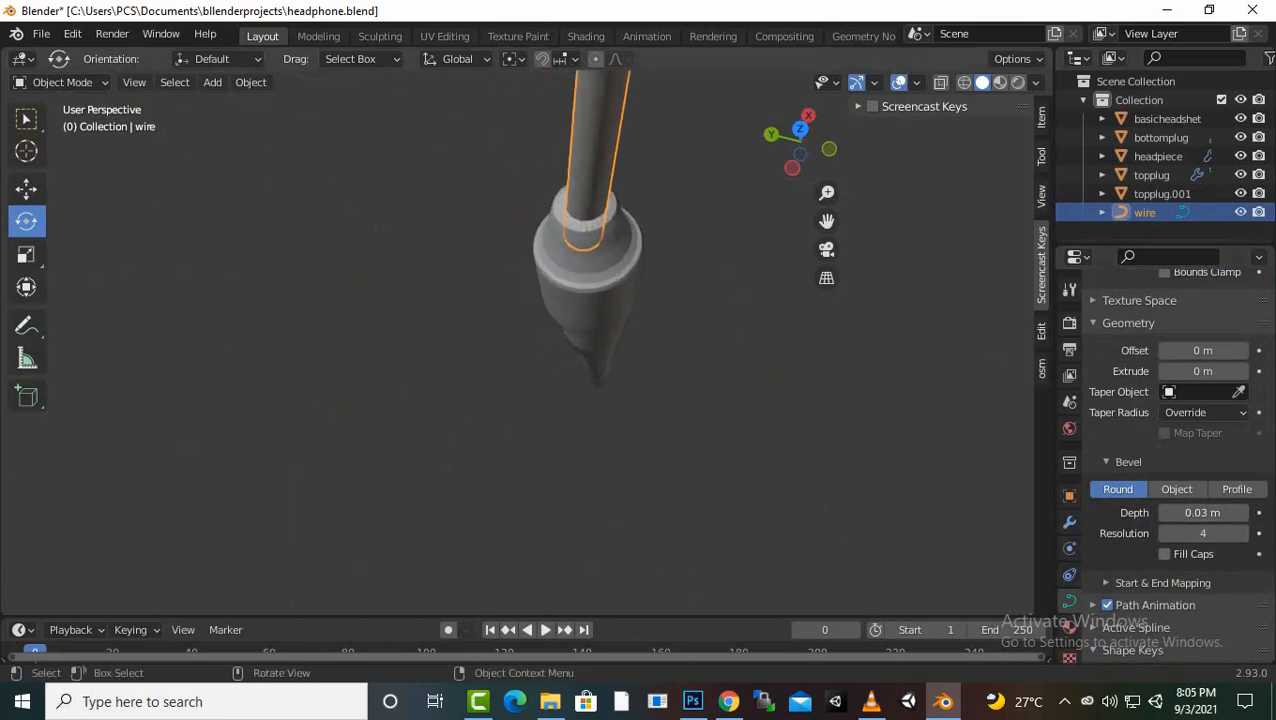
{"action": "middle_click_drag", "start_coordinate": [585, 240], "coordinate": [625, 250]}
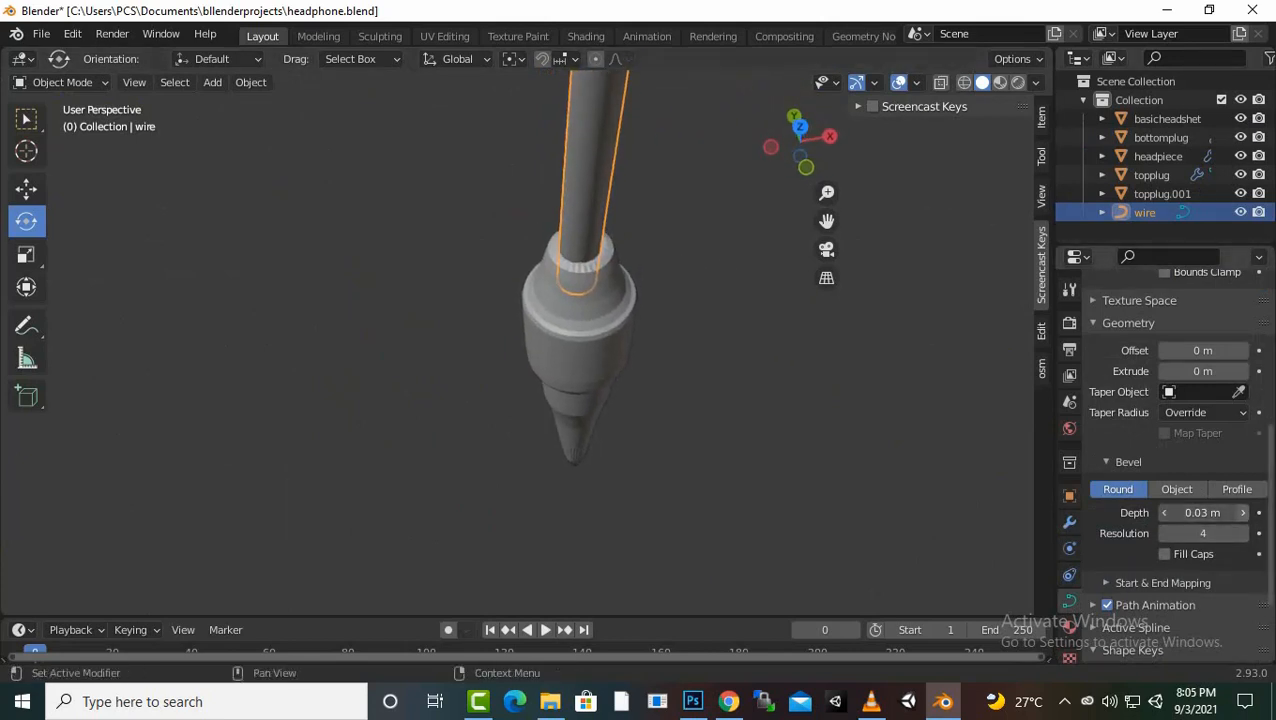
{"action": "left_click_drag", "start_coordinate": [1203, 512], "coordinate": [1215, 512]}
{"action": "scroll", "coordinate": [585, 300], "scroll_direction": "down", "scroll_amount": 1}
{"action": "middle_click_drag", "start_coordinate": [585, 300], "coordinate": [559, 292]}
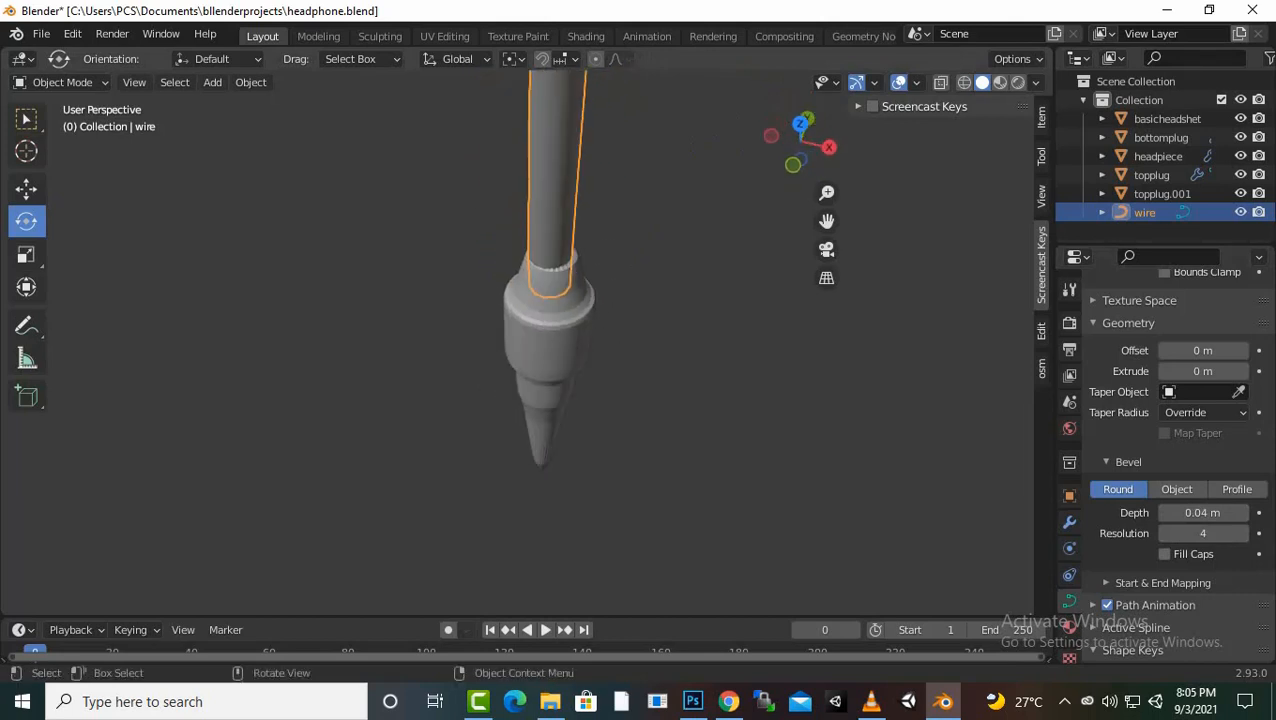
Nudge the bottomplug object very slightly with the Move tool at the wire's lower end
{"action": "left_click", "coordinate": [552, 335]}
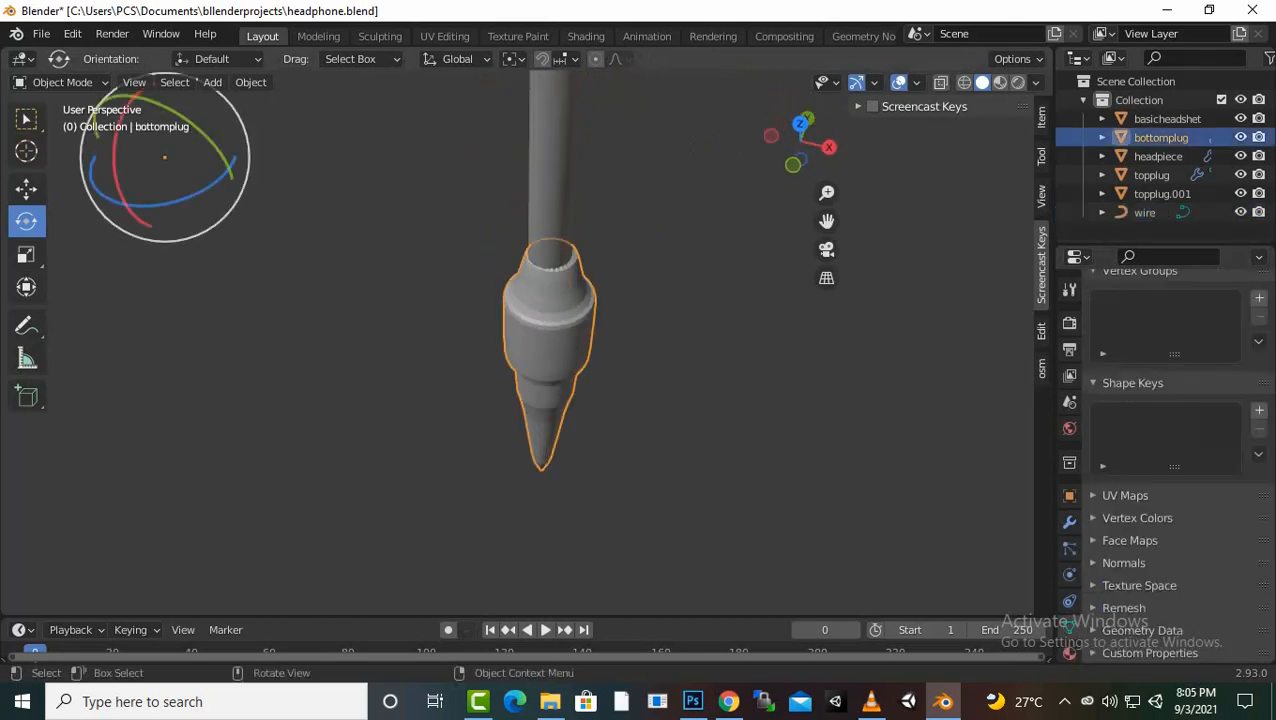
{"action": "left_click", "coordinate": [26, 188]}
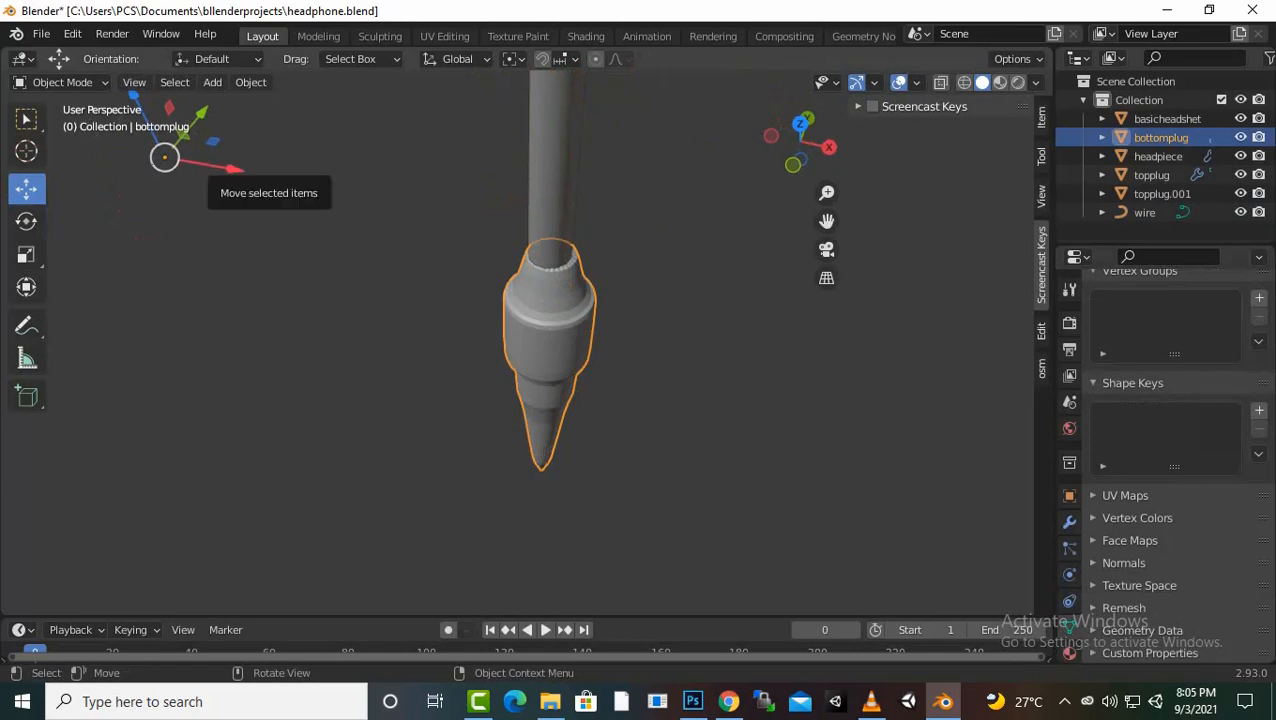
{"action": "left_click_drag", "start_coordinate": [164, 157], "coordinate": [163, 157]}
{"action": "mouse_move", "coordinate": [552, 335]}
{"action": "middle_mouse_down"}
{"action": "mouse_move", "coordinate": [612, 337]}
{"action": "mouse_move", "coordinate": [655, 425]}
{"action": "mouse_move", "coordinate": [690, 405]}
{"action": "mouse_move", "coordinate": [565, 325]}
{"action": "mouse_move", "coordinate": [518, 312]}
{"action": "mouse_move", "coordinate": [543, 350]}
{"action": "mouse_move", "coordinate": [537, 330]}
{"action": "middle_mouse_up"}
Examine how the thickened wire meets the top plug at the earcup, and view the whole headphone and cable with nothing selected
{"action": "scroll", "coordinate": [690, 405], "scroll_direction": "down", "scroll_amount": 4}
{"action": "scroll", "coordinate": [690, 405], "scroll_direction": "down", "scroll_amount": 12}
{"action": "scroll", "coordinate": [690, 405], "scroll_direction": "up", "scroll_amount": 10}
{"action": "left_click_drag", "start_coordinate": [827, 221], "coordinate": [791, 478]}
{"action": "middle_click_drag", "start_coordinate": [780, 470], "coordinate": [785, 338]}
{"action": "scroll", "coordinate": [785, 338], "scroll_direction": "up", "scroll_amount": 4}
{"action": "left_click_drag", "start_coordinate": [827, 221], "coordinate": [896, 570]}
{"action": "scroll", "coordinate": [527, 342], "scroll_direction": "up", "scroll_amount": 8}
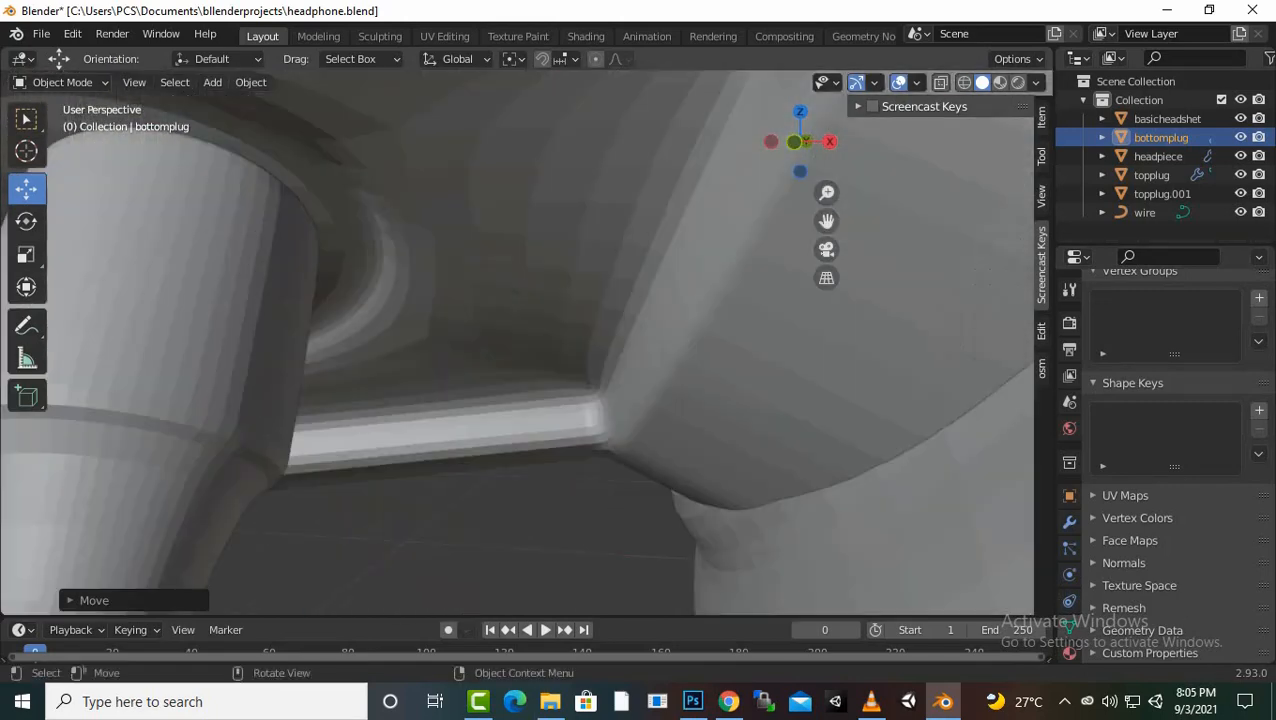
{"action": "scroll", "coordinate": [527, 342], "scroll_direction": "down", "scroll_amount": 5}
{"action": "scroll", "coordinate": [527, 342], "scroll_direction": "up", "scroll_amount": 3}
{"action": "middle_click_drag", "start_coordinate": [527, 342], "coordinate": [575, 326]}
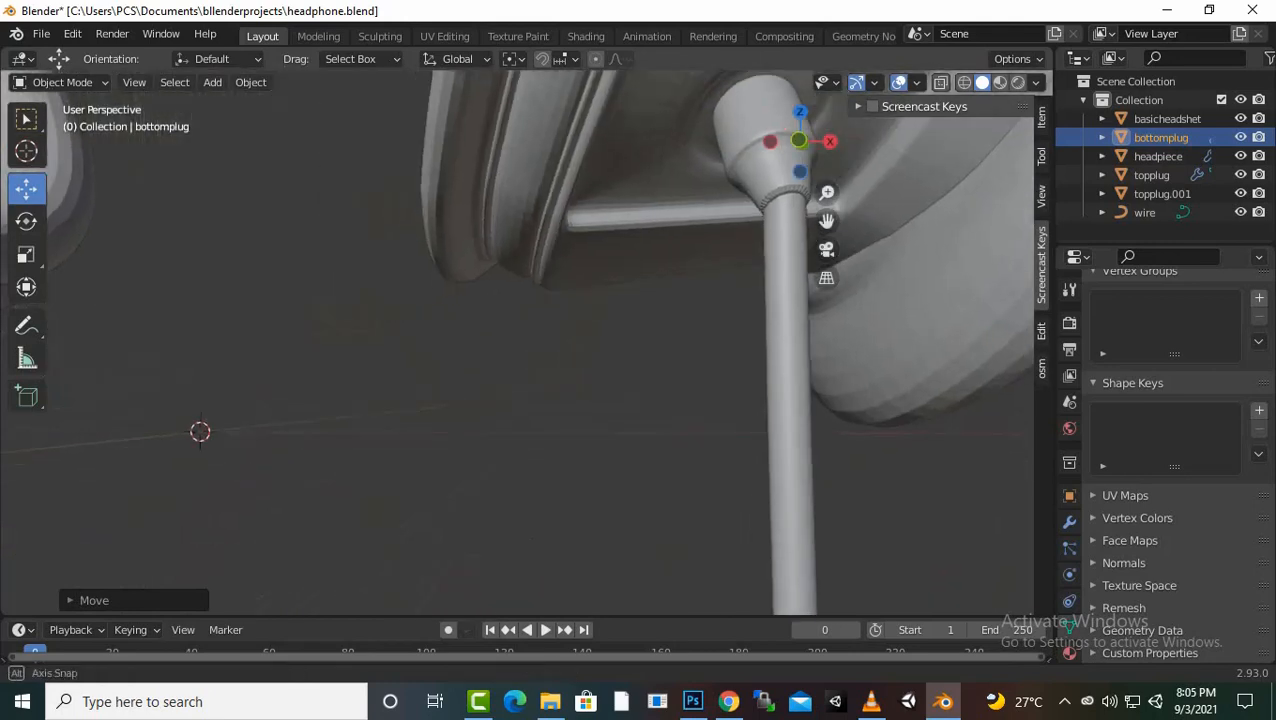
{"action": "scroll", "coordinate": [575, 326], "scroll_direction": "down", "scroll_amount": 8}
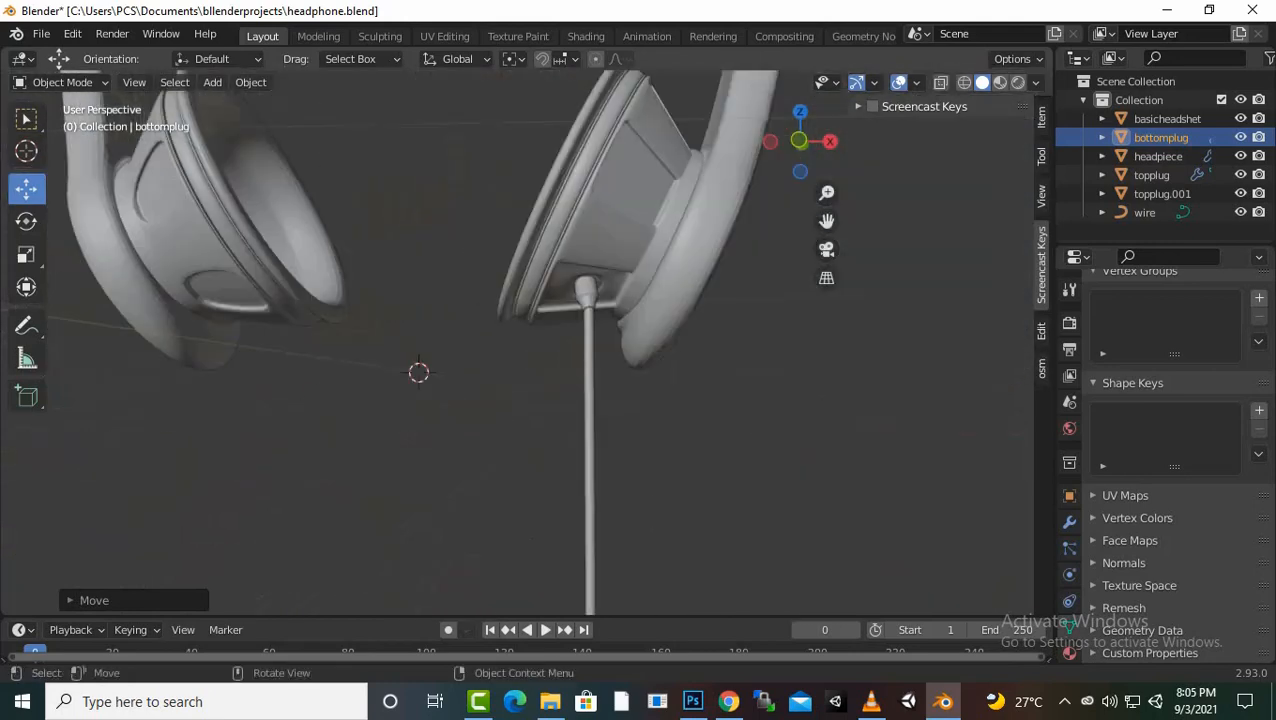
{"action": "middle_click_drag", "start_coordinate": [575, 326], "coordinate": [455, 288]}
{"action": "scroll", "coordinate": [455, 288], "scroll_direction": "down", "scroll_amount": 2}
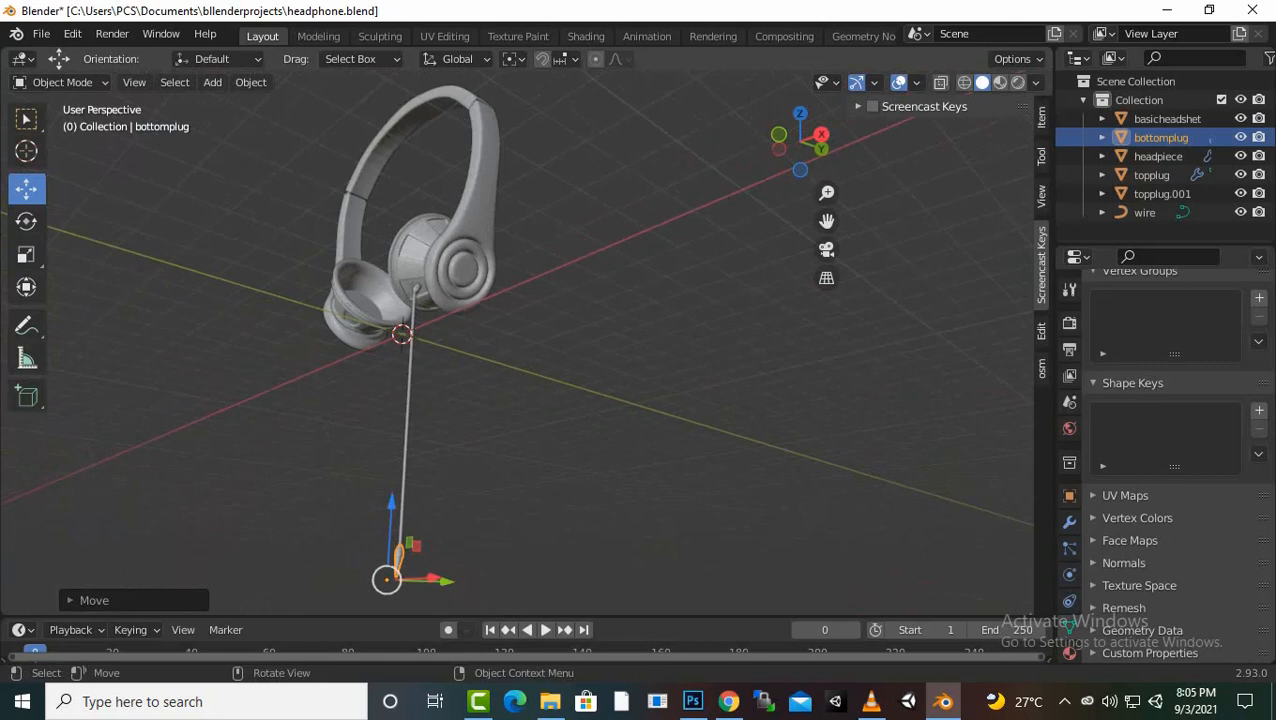
{"action": "middle_click_drag", "start_coordinate": [455, 288], "coordinate": [540, 321]}
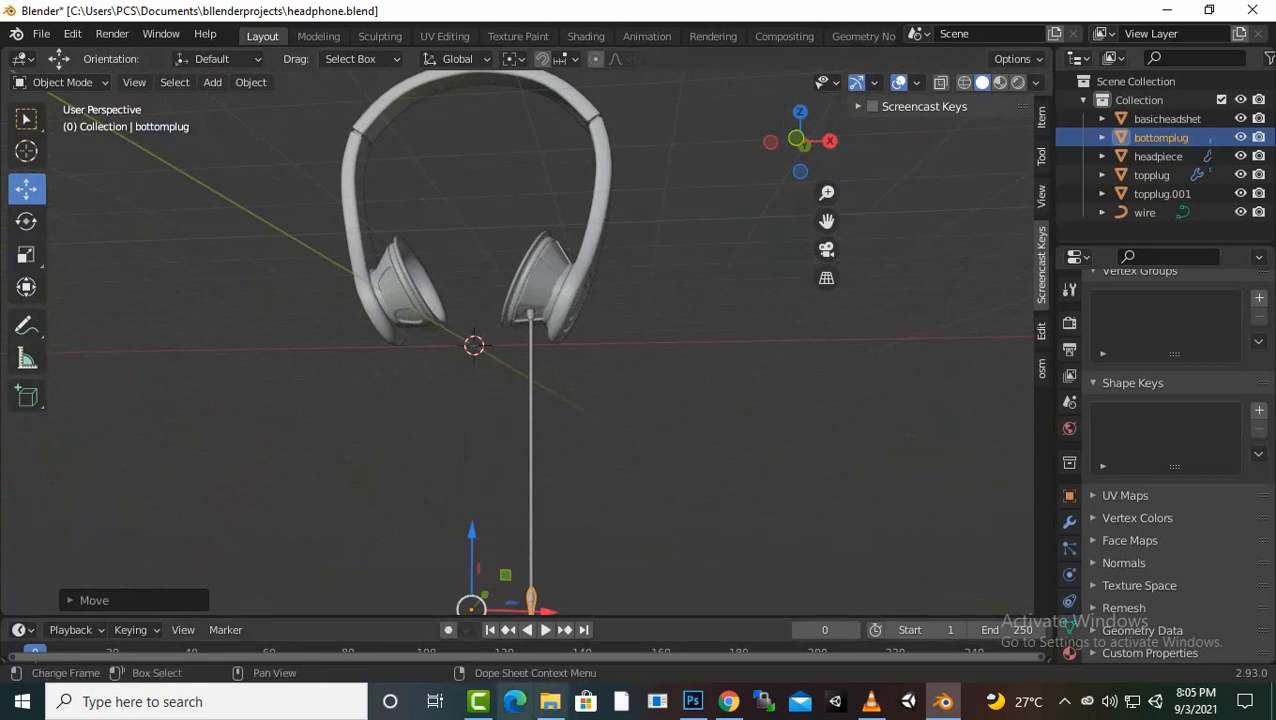
{"action": "key", "text": "alt+a"}
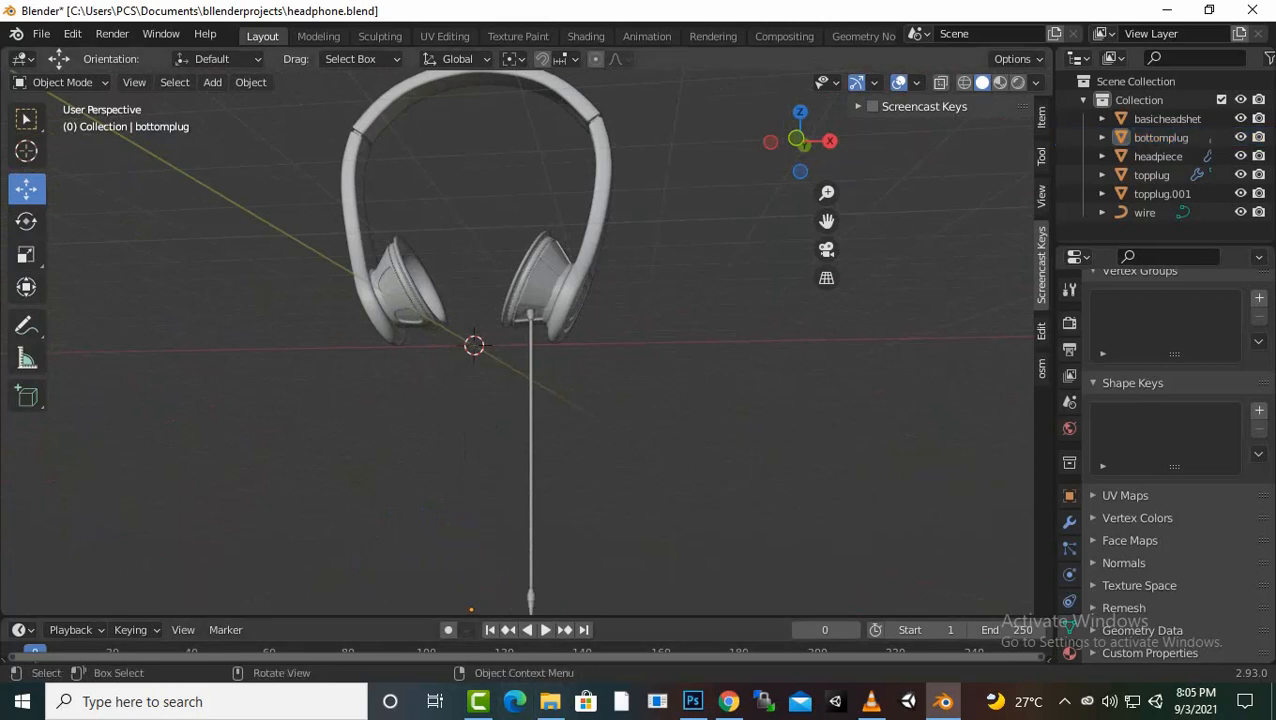
{"action": "scroll", "coordinate": [517, 345], "scroll_direction": "down", "scroll_amount": 2}
{"action": "scroll", "coordinate": [517, 345], "scroll_direction": "up", "scroll_amount": 2}
{"action": "scroll", "coordinate": [517, 345], "scroll_direction": "up", "scroll_amount": 2}
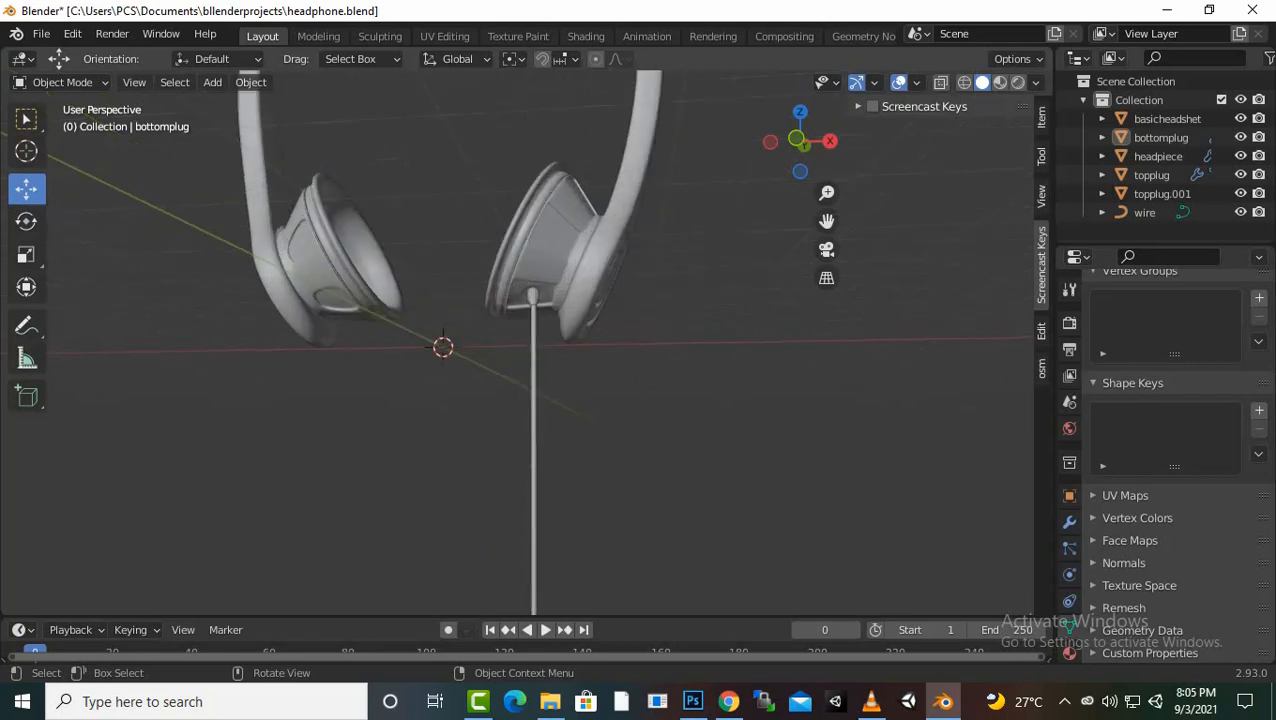
Edit the wire curve and snap the 3D cursor to its third control point below the top plug
{"action": "left_click", "coordinate": [534, 400]}
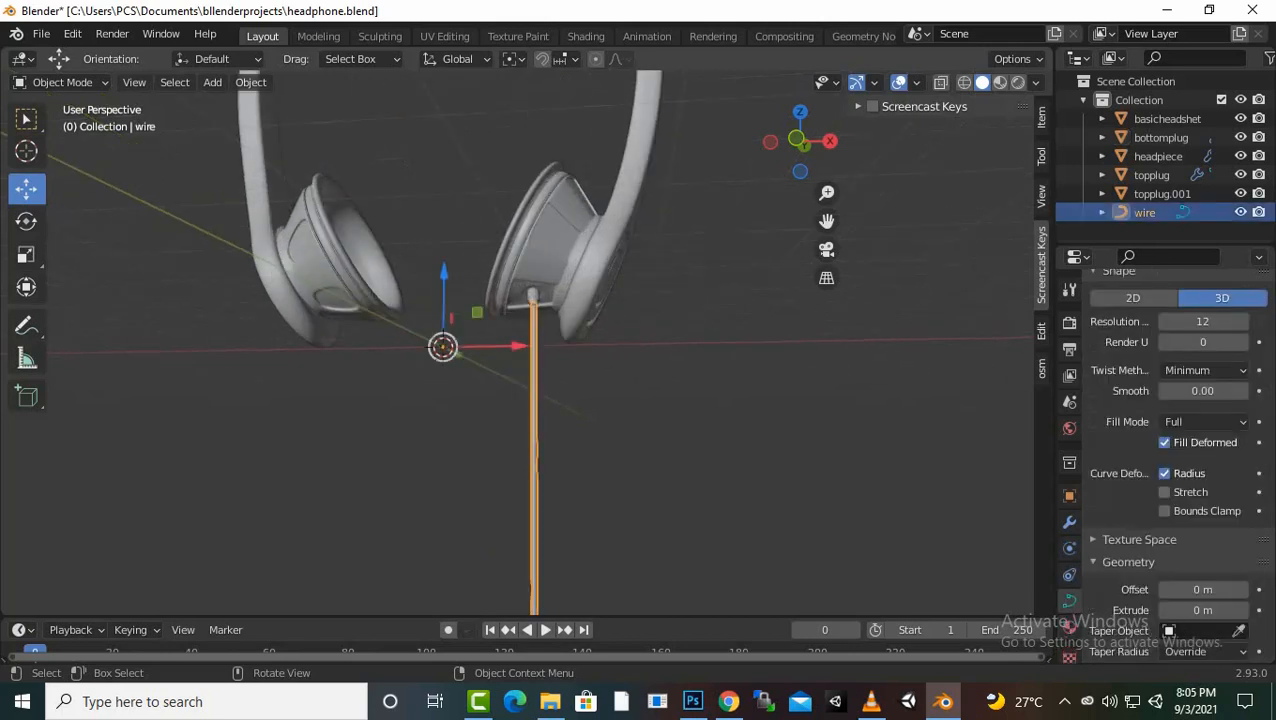
{"action": "key", "text": "Tab"}
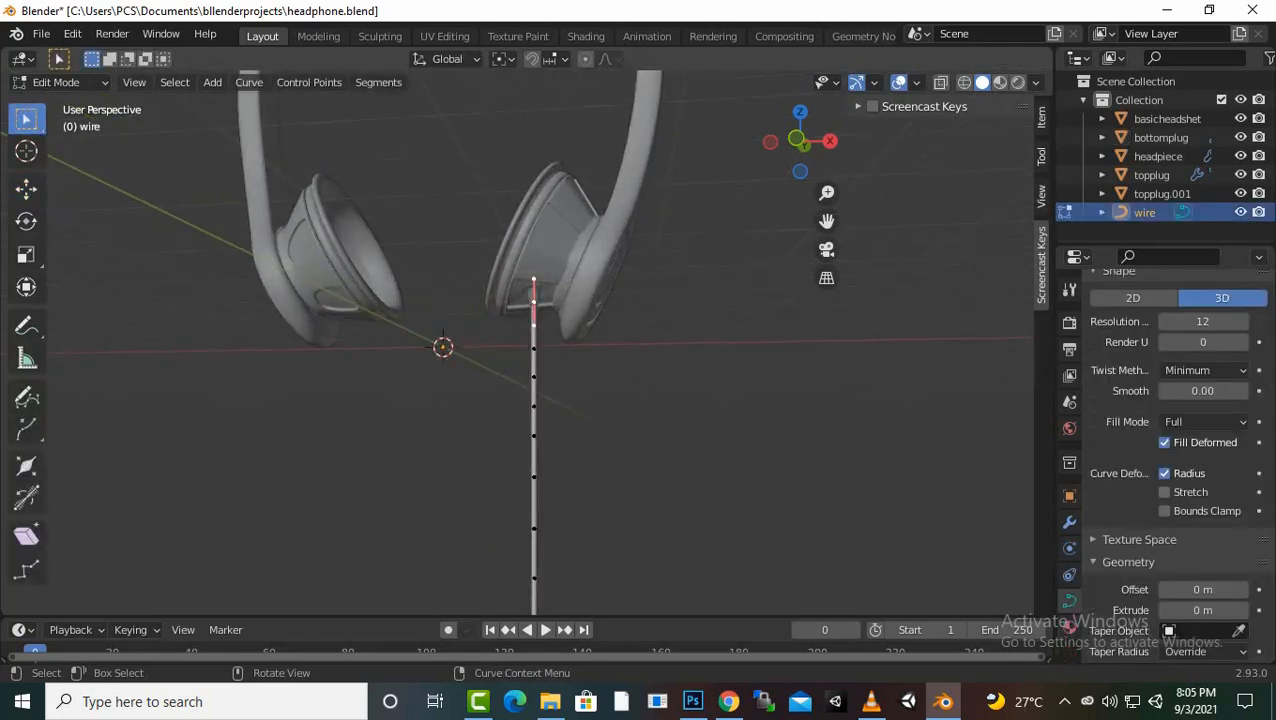
{"action": "scroll", "coordinate": [538, 345], "scroll_direction": "up", "scroll_amount": 3}
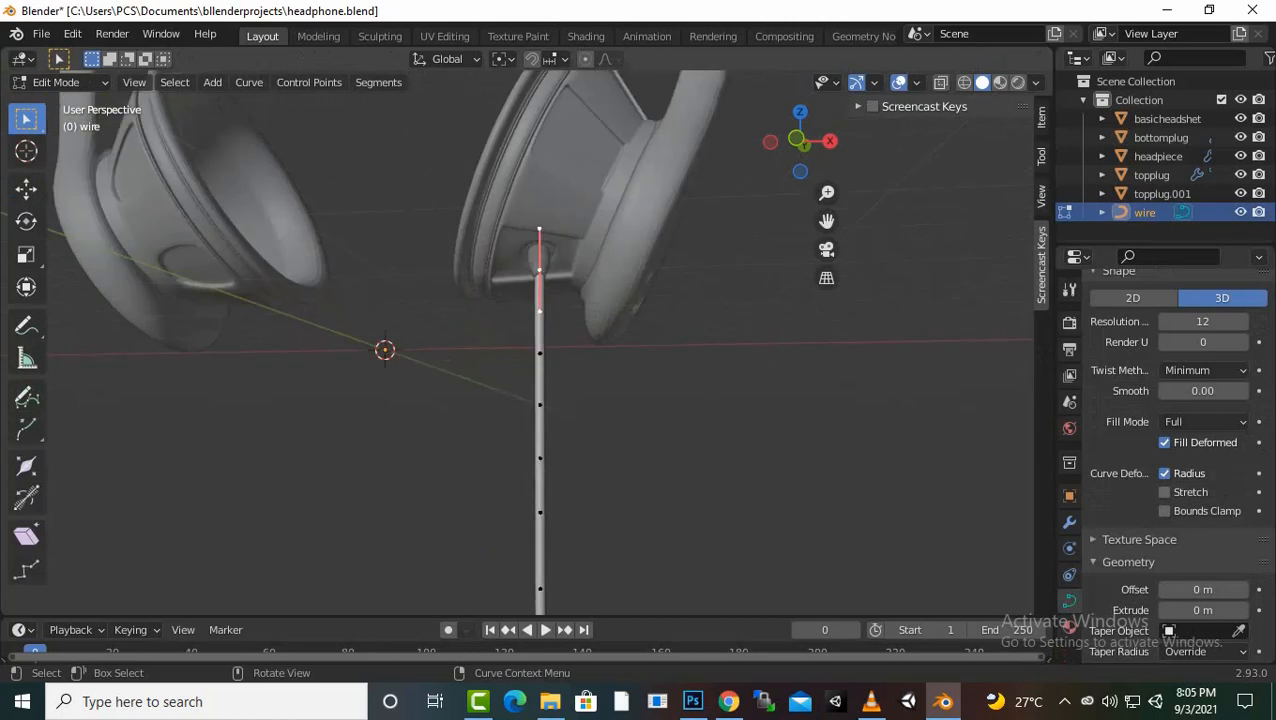
{"action": "key", "text": "Delete"}
{"action": "left_click", "coordinate": [540, 352]}
{"action": "left_click", "coordinate": [540, 405]}
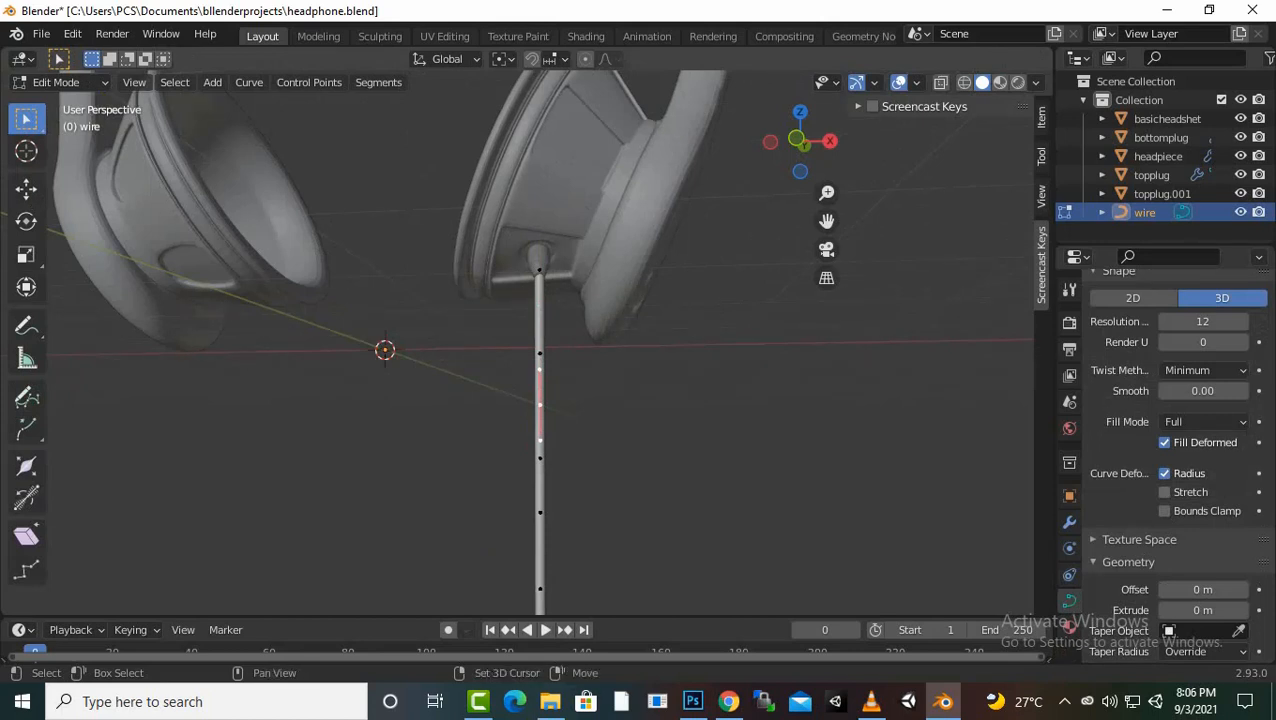
{"action": "key", "text": "shift+s"}
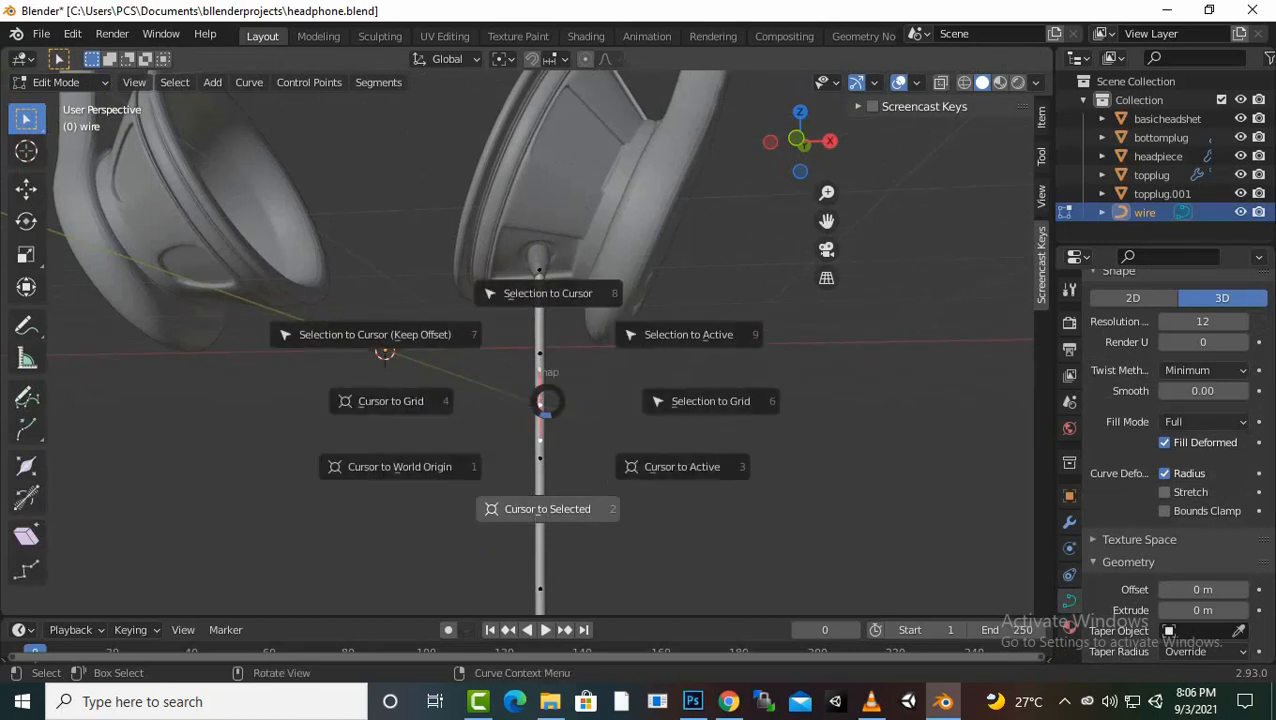
{"action": "left_click", "coordinate": [547, 410]}
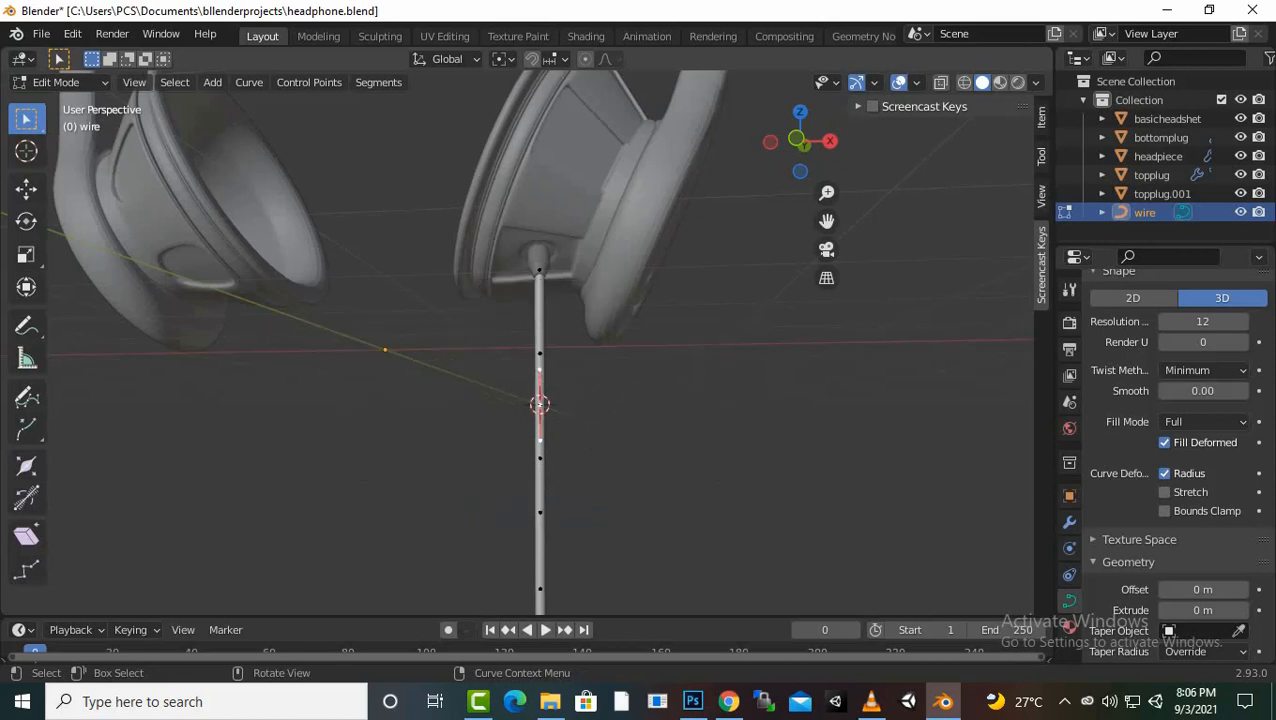
Back in Object Mode, add a sphere empty at the 3D cursor with a radius of 0.5 m
{"action": "key", "text": "Tab"}
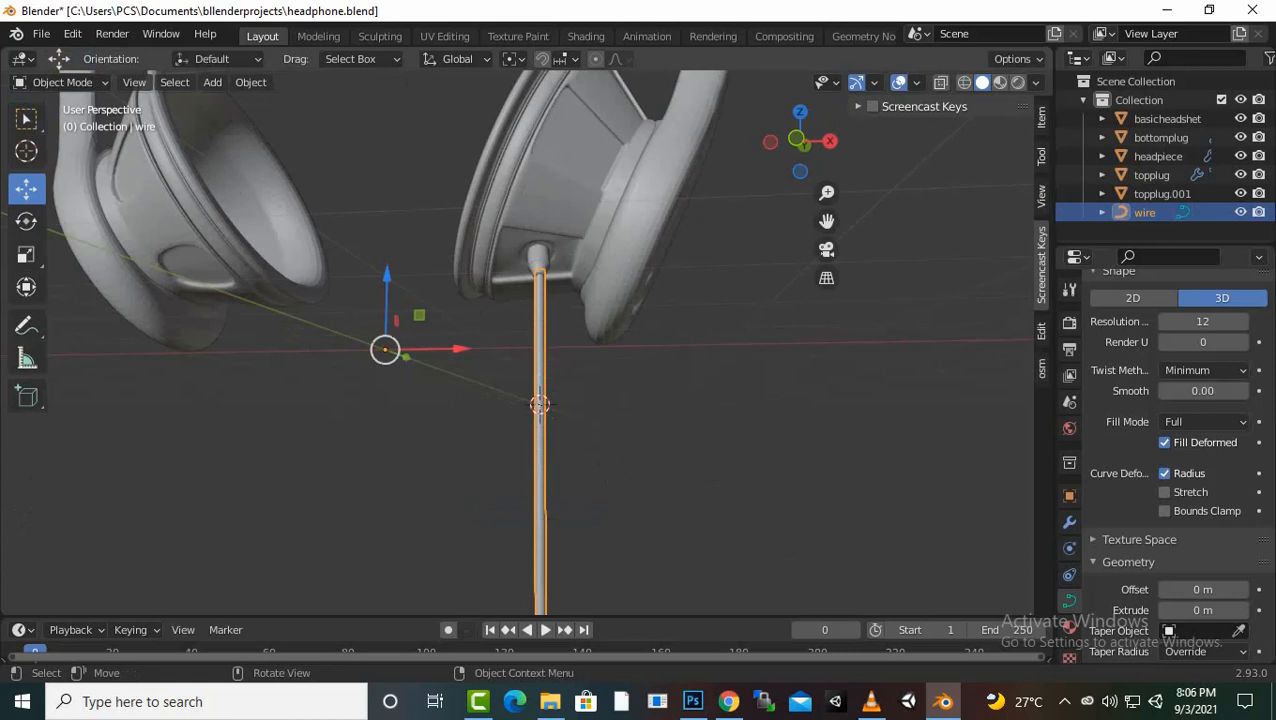
{"action": "key", "text": "shift+a"}
{"action": "mouse_move", "coordinate": [540, 412]}
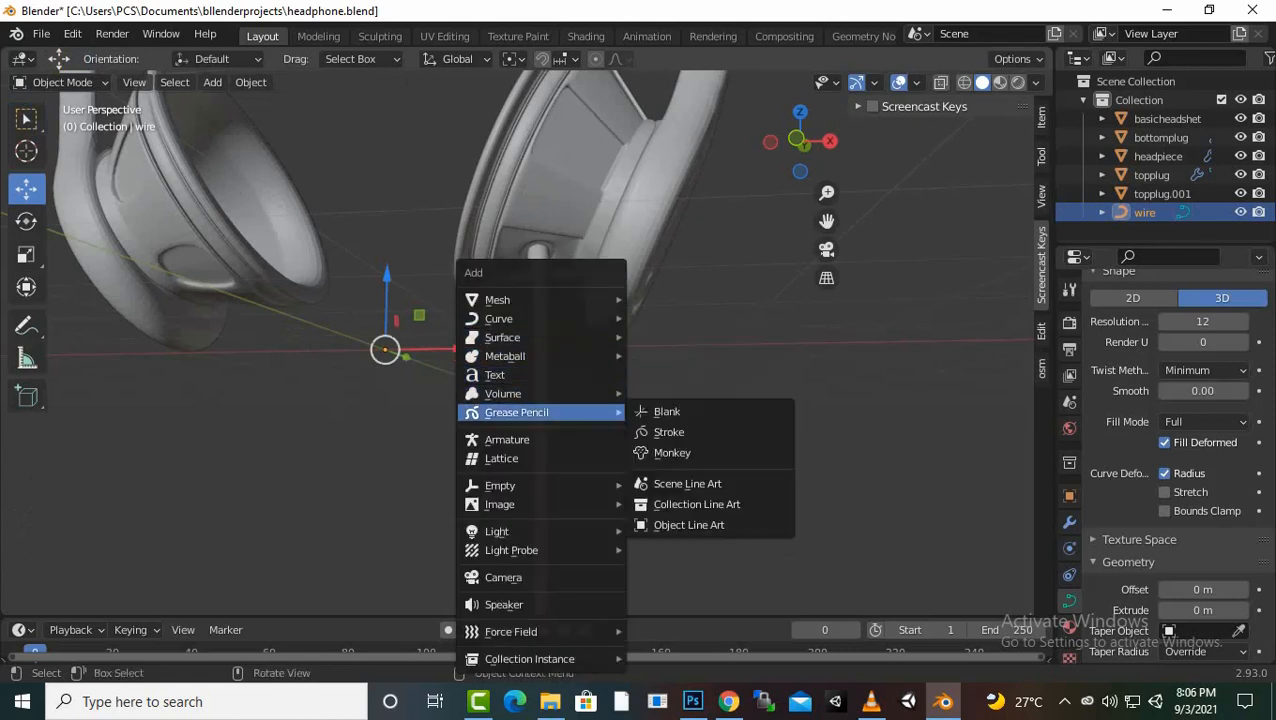
{"action": "mouse_move", "coordinate": [540, 485]}
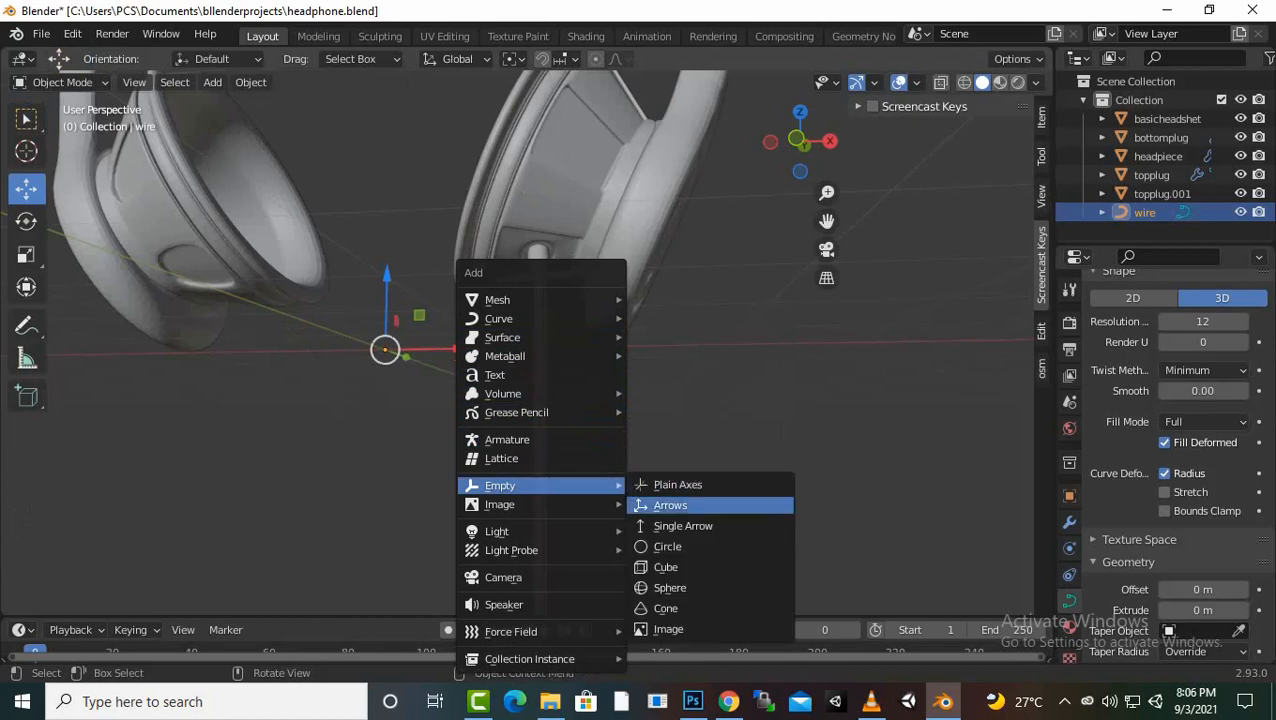
{"action": "left_click", "coordinate": [672, 588]}
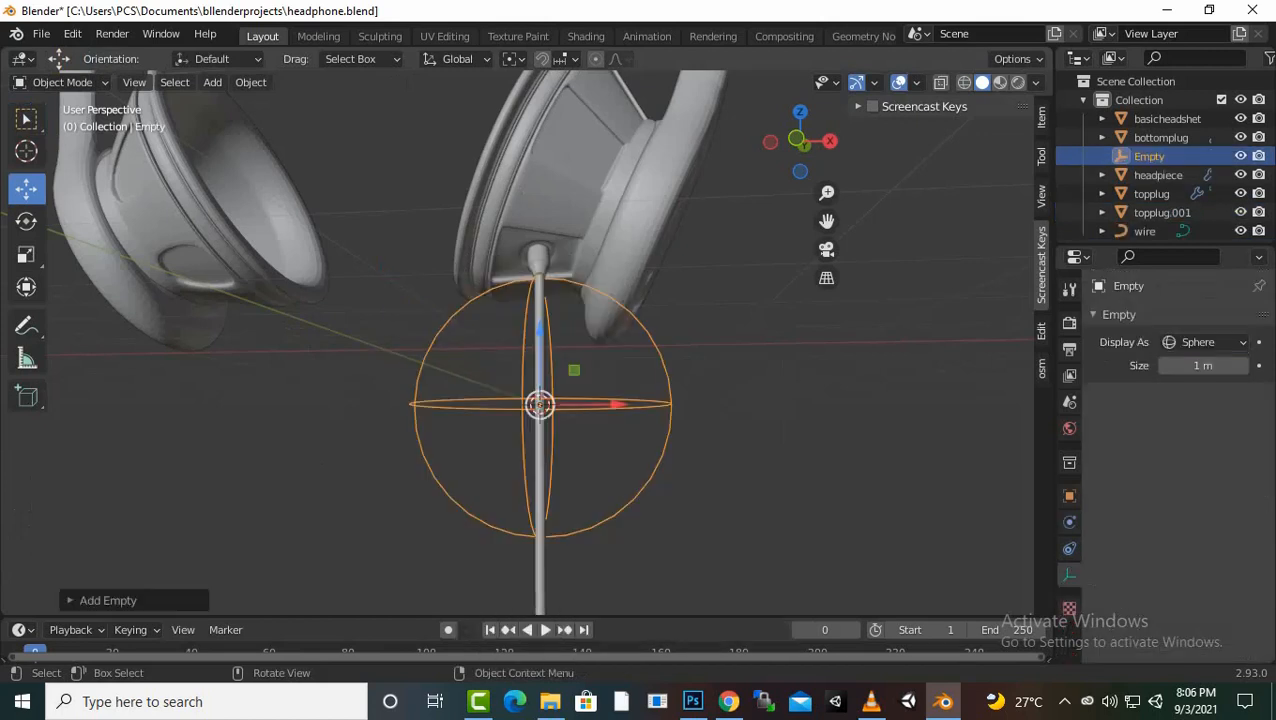
{"action": "left_click", "coordinate": [107, 600]}
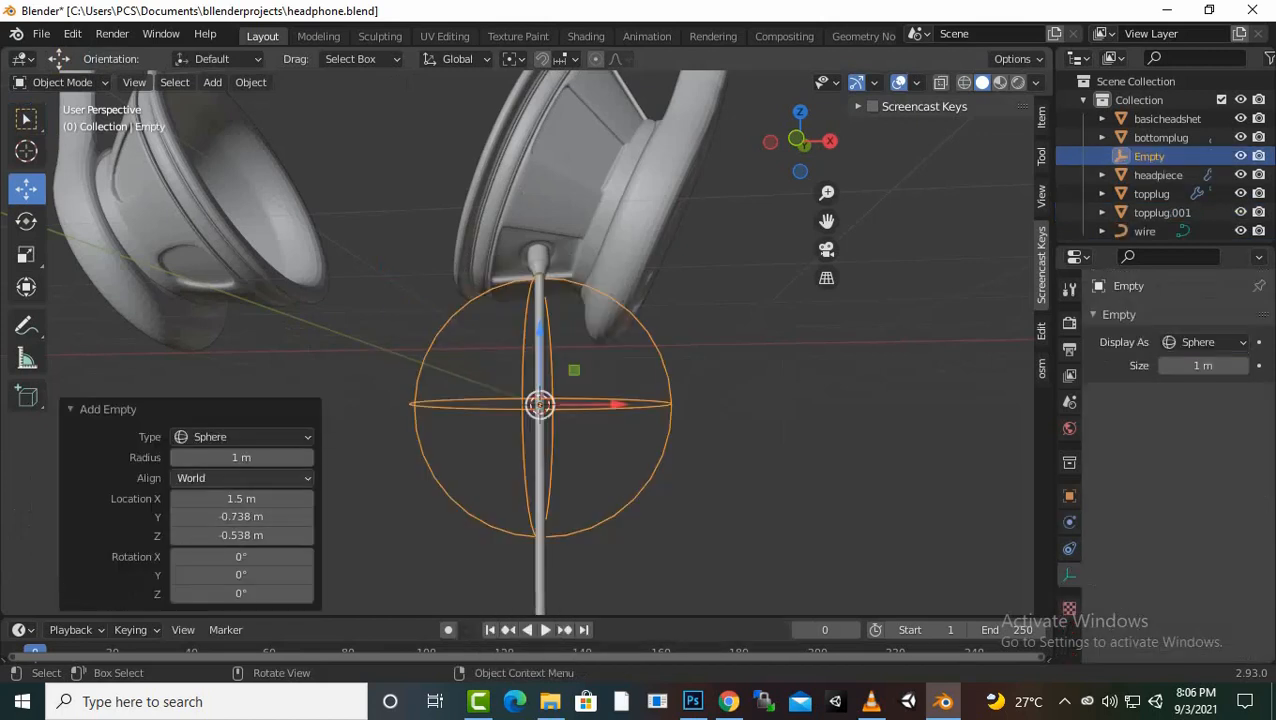
{"action": "left_click", "coordinate": [240, 457]}
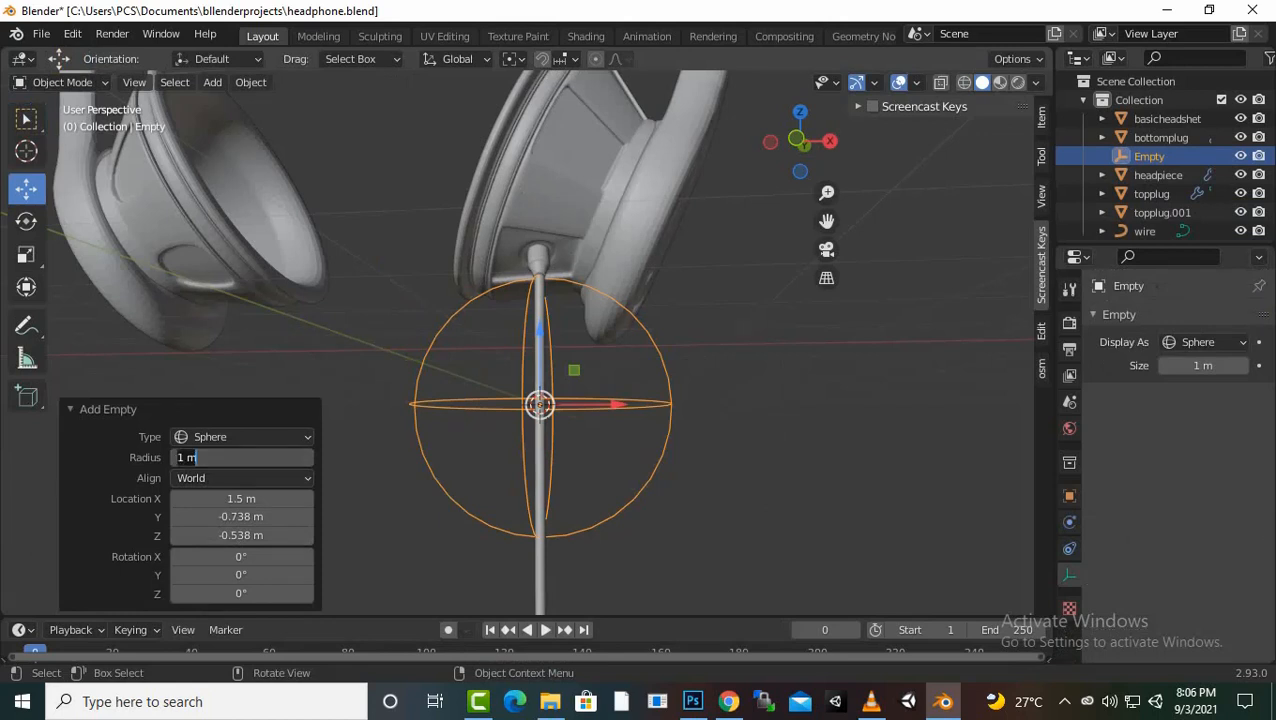
{"action": "type", "text": "0.5"}
{"action": "key", "text": "Return"}
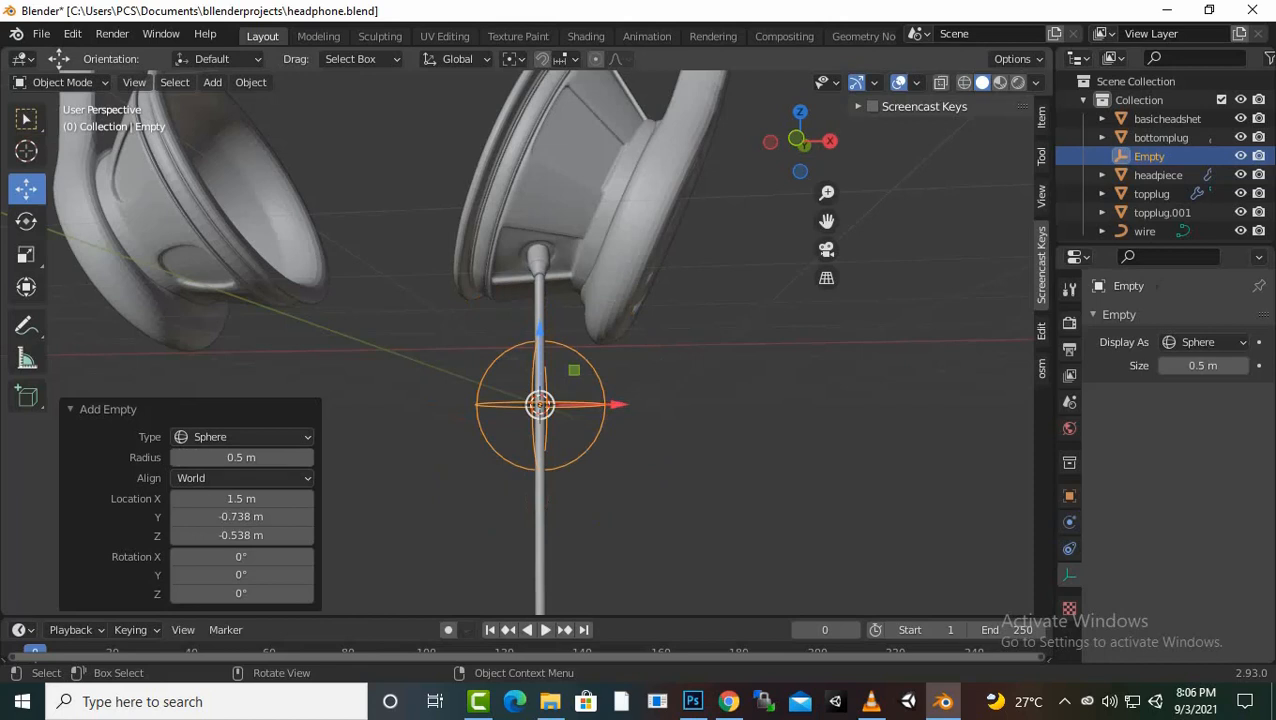
Edit the wire again and snap the 3D cursor to its sixth control point, three points below the first empty
{"action": "scroll", "coordinate": [541, 342], "scroll_direction": "down", "scroll_amount": 3}
{"action": "left_click", "coordinate": [534, 470]}
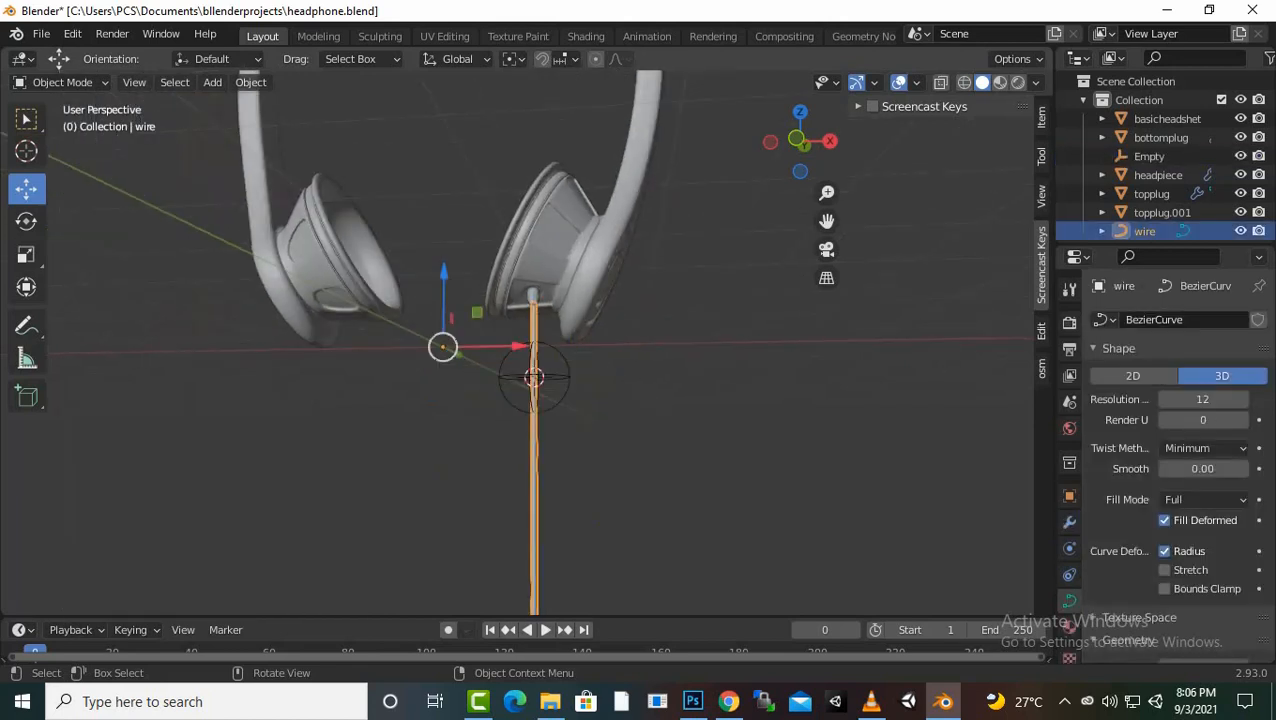
{"action": "key", "text": "Tab"}
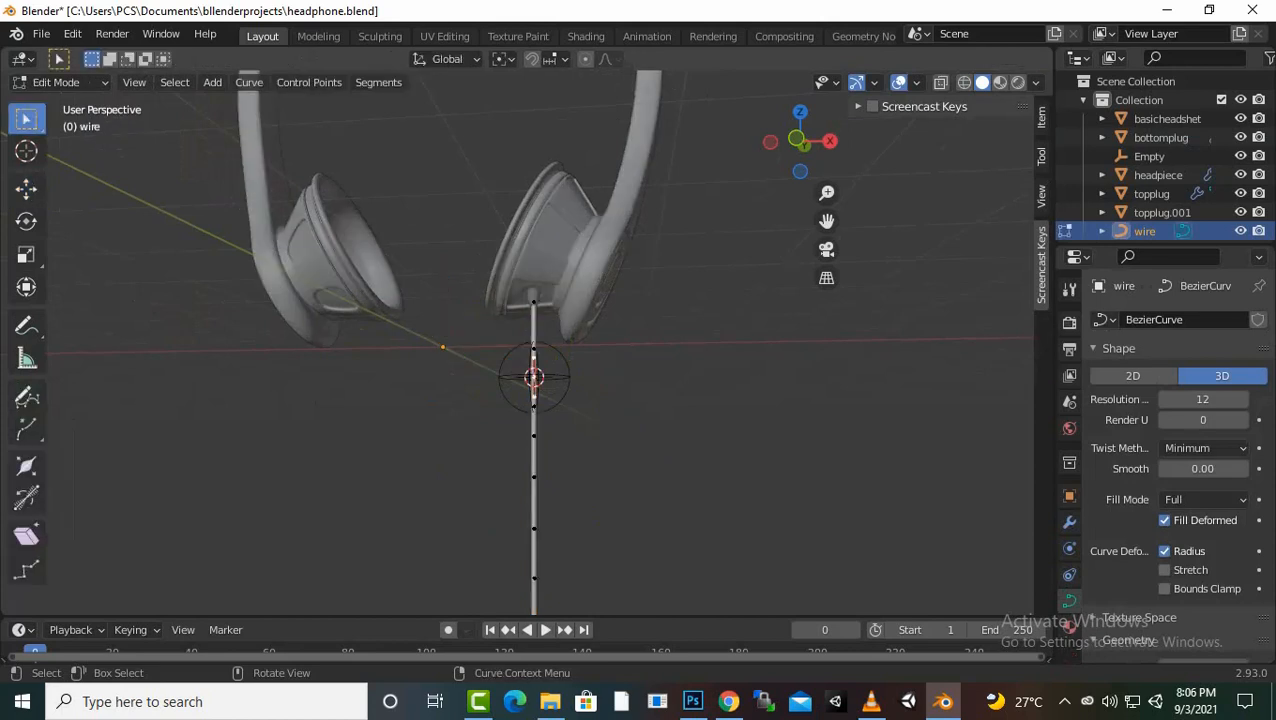
{"action": "scroll", "coordinate": [541, 342], "scroll_direction": "up", "scroll_amount": 2}
{"action": "scroll", "coordinate": [541, 342], "scroll_direction": "up", "scroll_amount": 2}
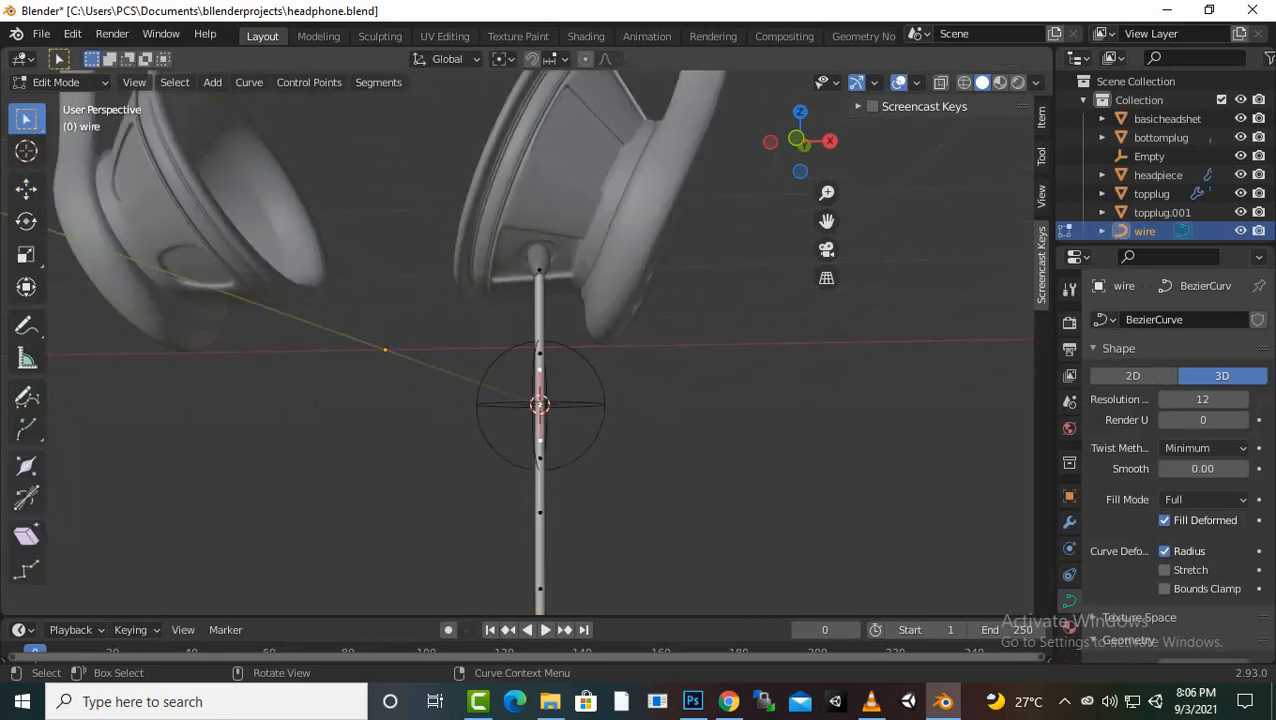
{"action": "scroll", "coordinate": [541, 342], "scroll_direction": "down", "scroll_amount": 2}
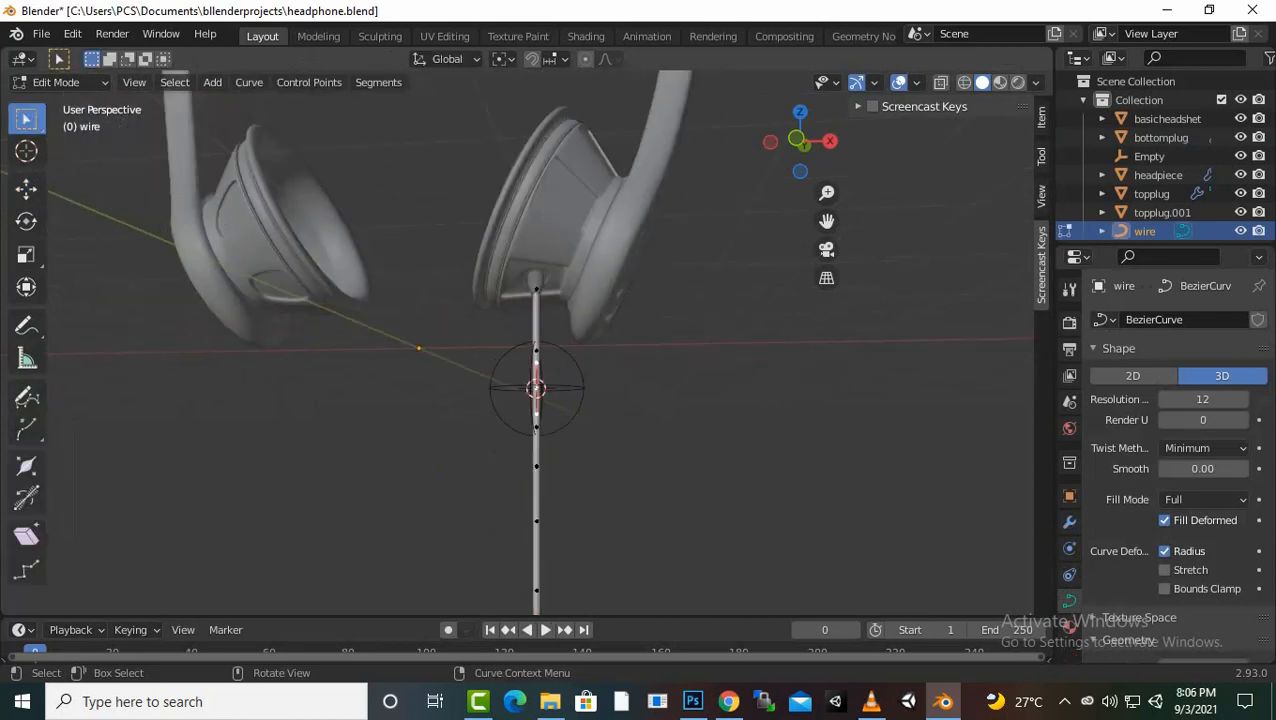
{"action": "left_click", "coordinate": [536, 522]}
{"action": "left_click", "coordinate": [536, 466]}
{"action": "left_click", "coordinate": [536, 521]}
{"action": "key", "text": "shift+s"}
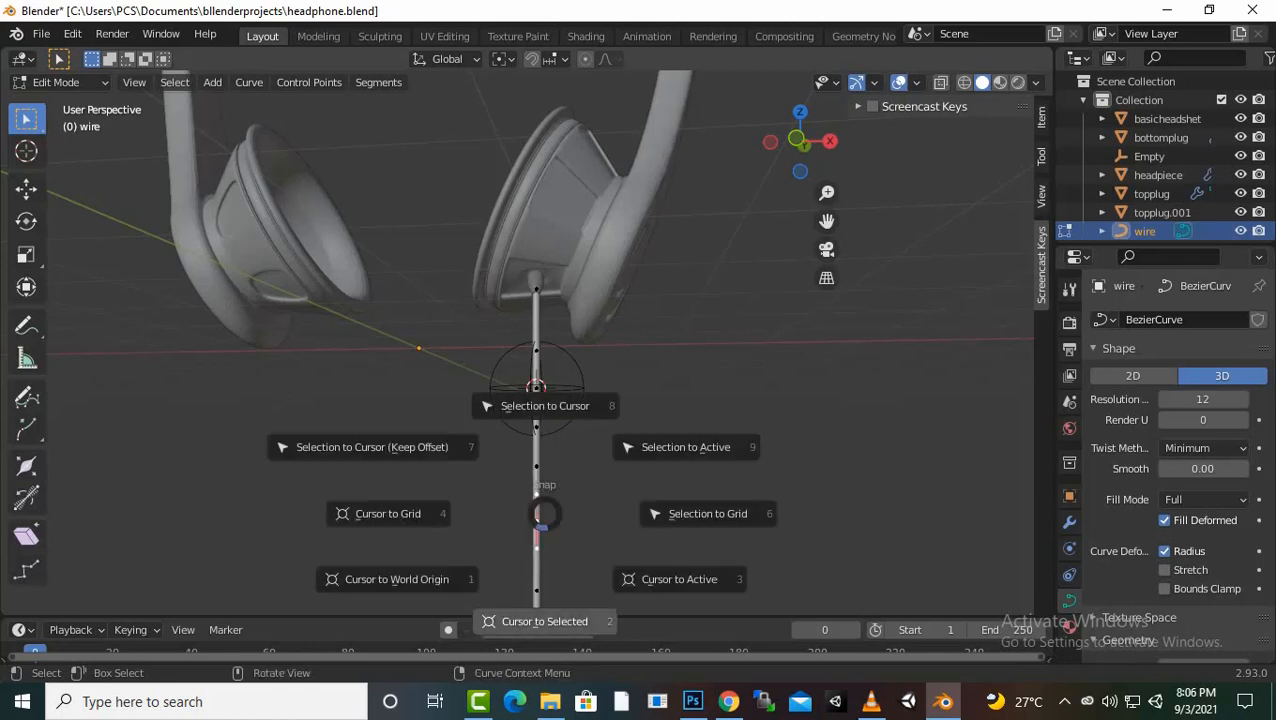
{"action": "left_click", "coordinate": [540, 522]}
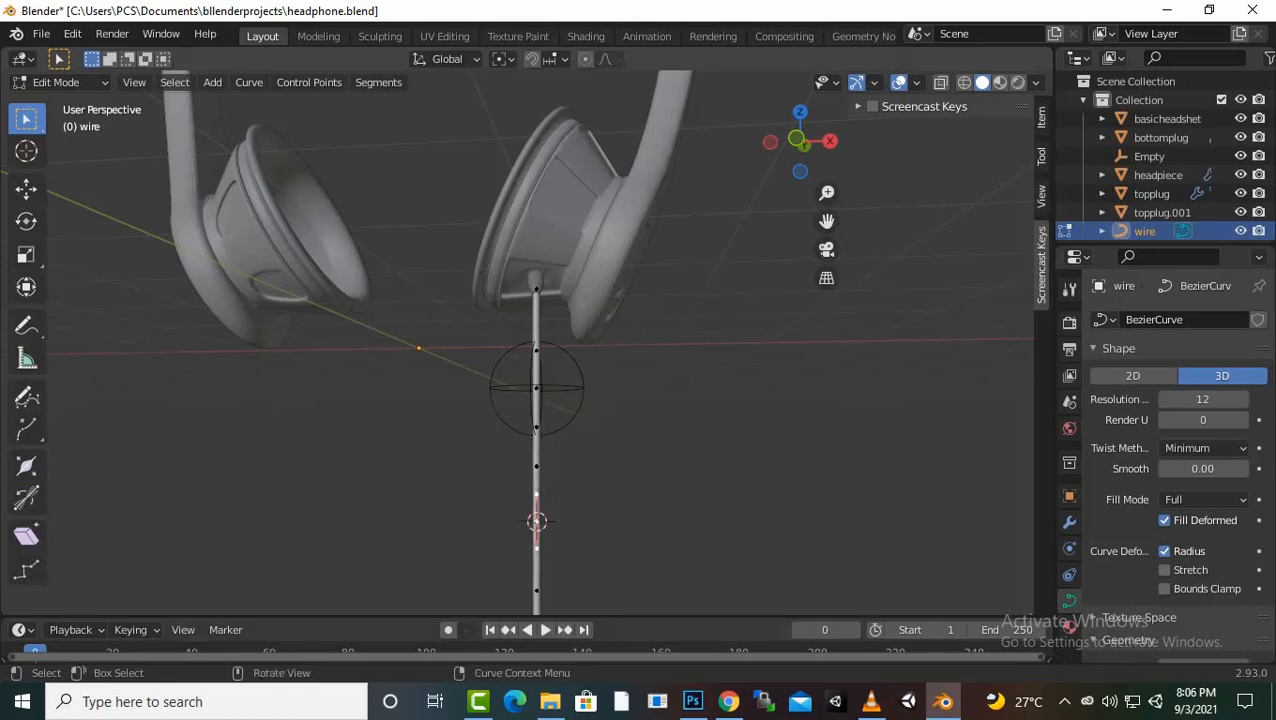
Leave curve editing and add a second sphere empty of 0.5 m radius at the wire's sixth control point
{"action": "key", "text": "Tab"}
{"action": "key", "text": "shift+a"}
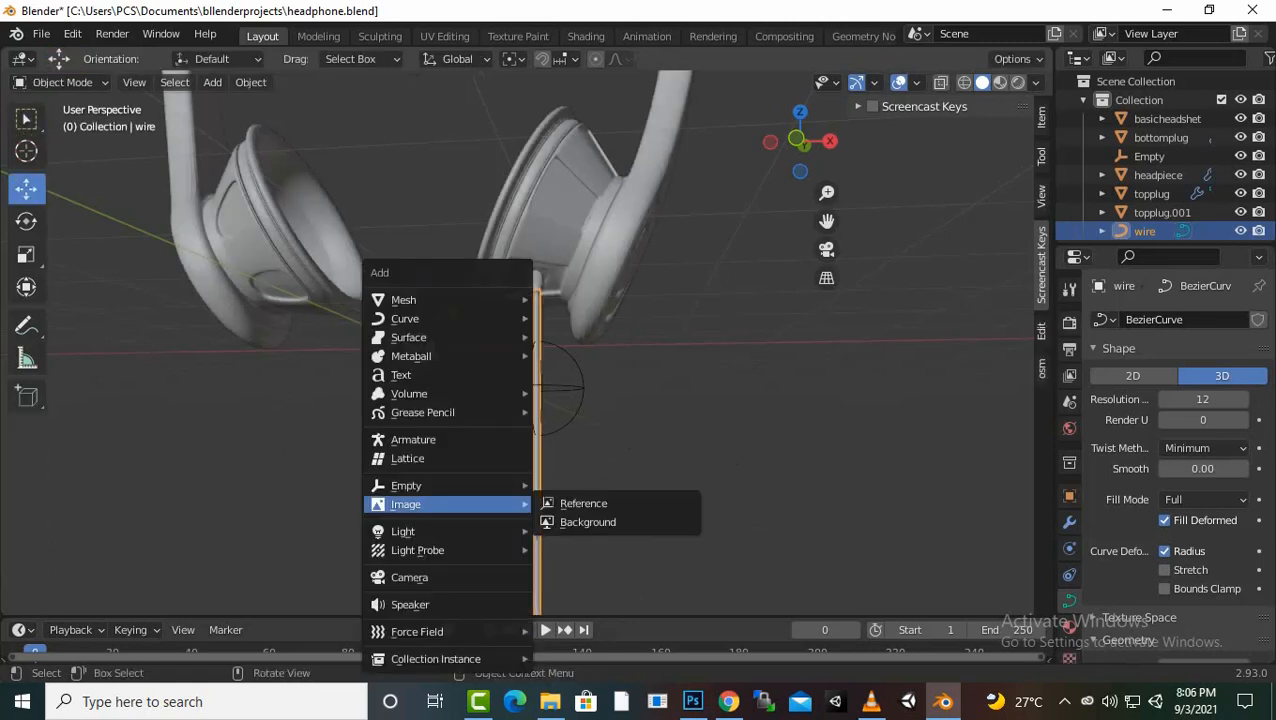
{"action": "mouse_move", "coordinate": [406, 485]}
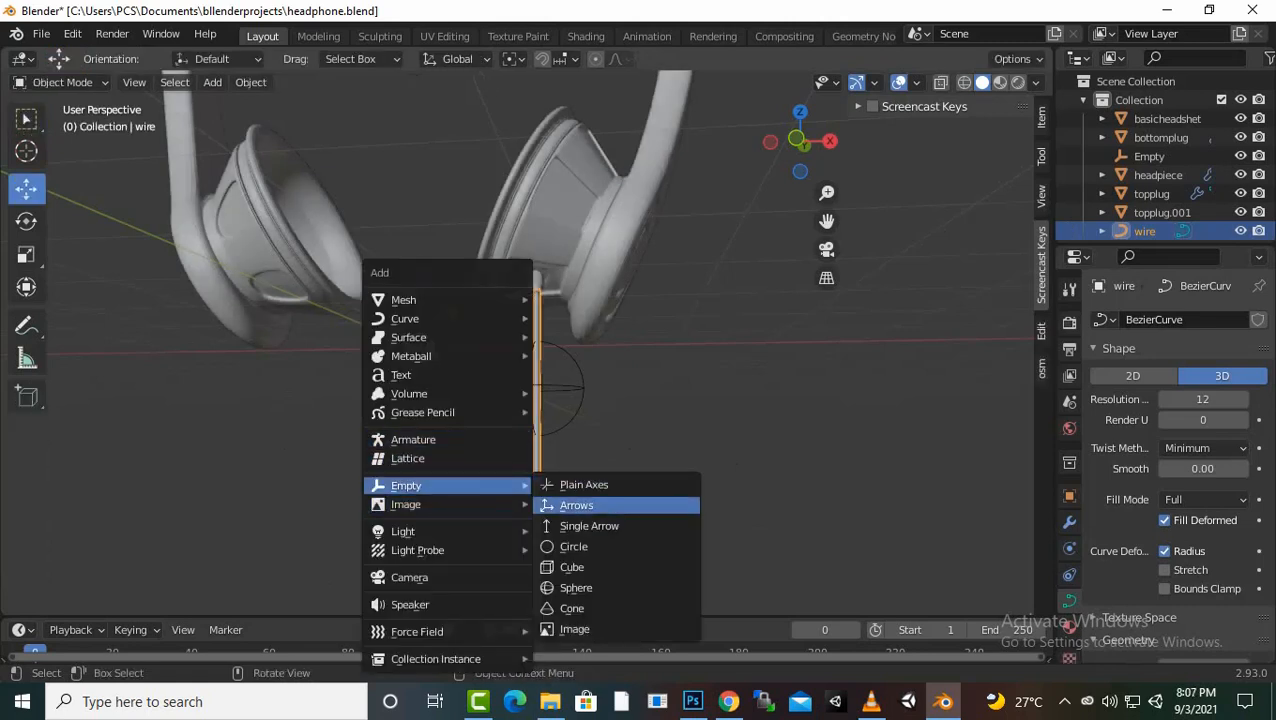
{"action": "left_click", "coordinate": [576, 588]}
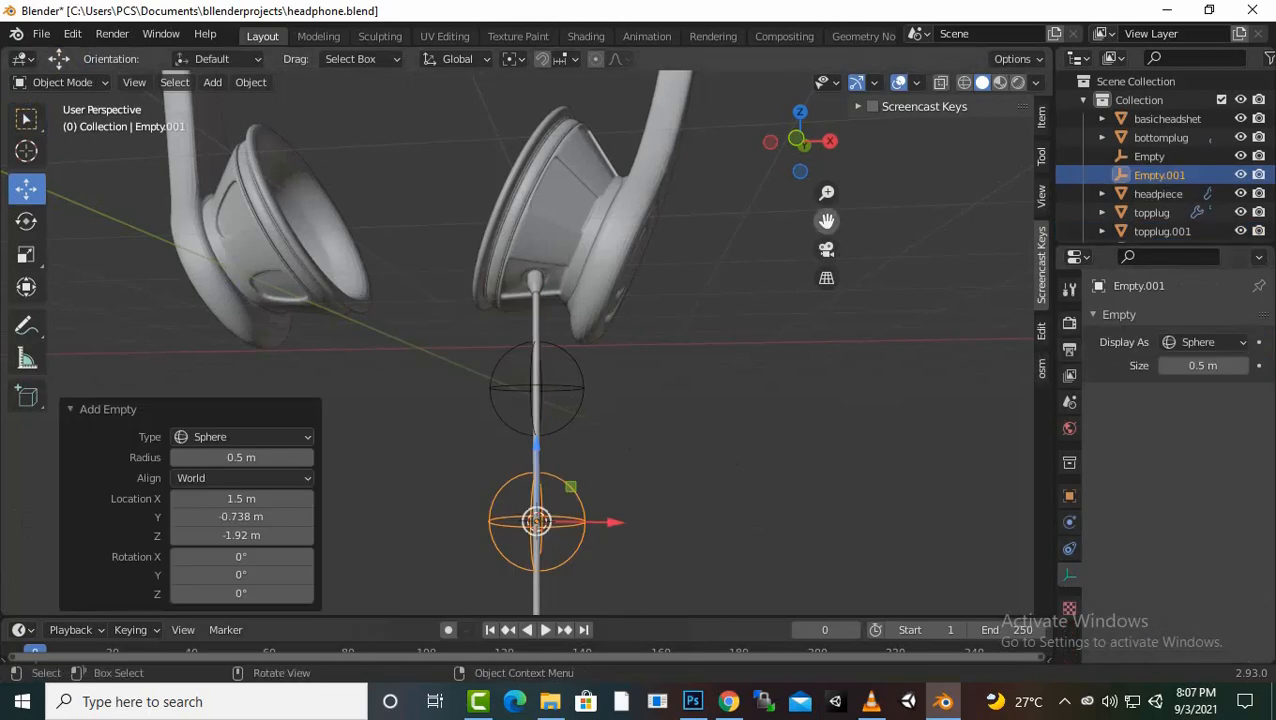
Reopen the wire for editing and snap the 3D cursor to the control point two below the second empty
{"action": "left_click_drag", "start_coordinate": [826, 220], "coordinate": [815, 2]}
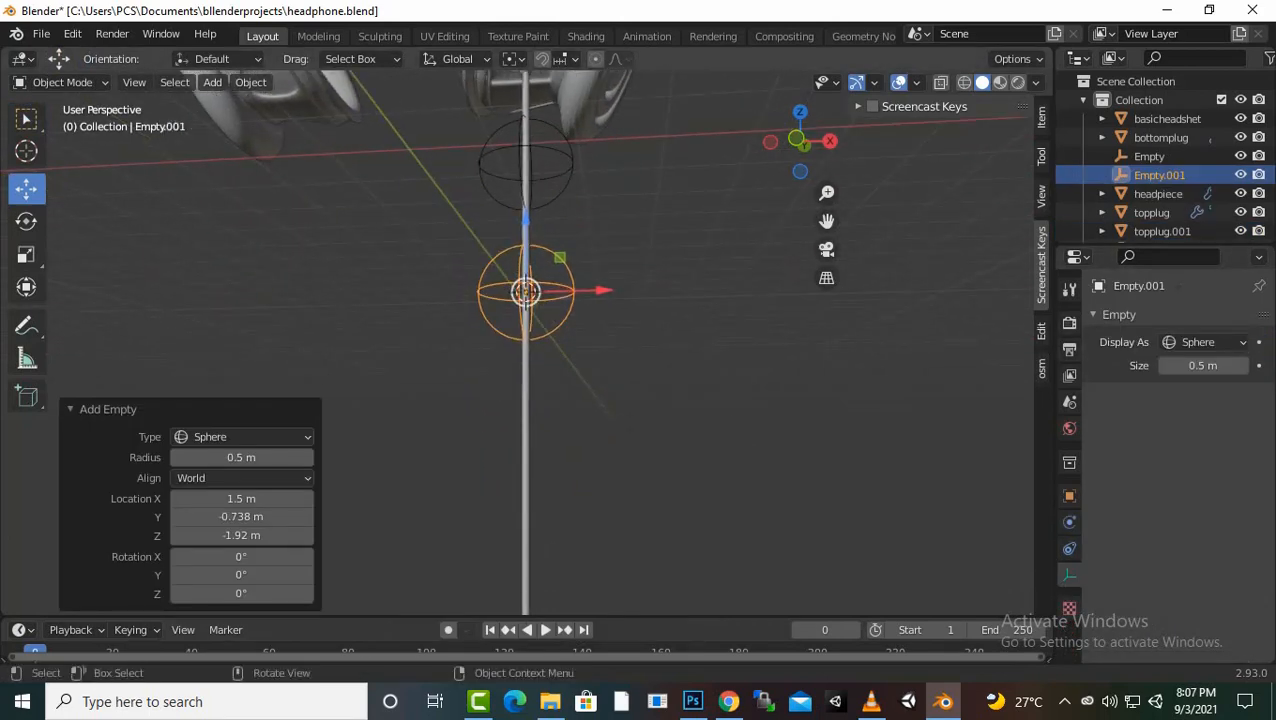
{"action": "left_click", "coordinate": [526, 420]}
{"action": "key", "text": "Tab"}
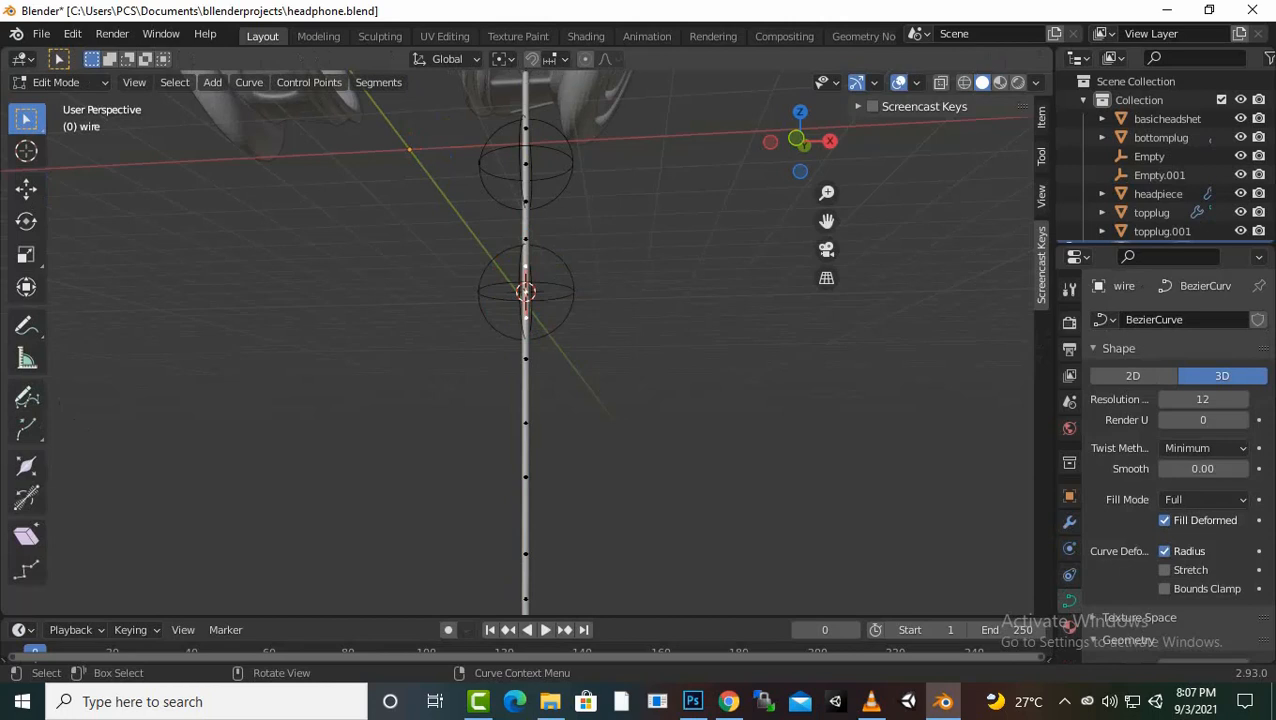
{"action": "left_click", "coordinate": [525, 423]}
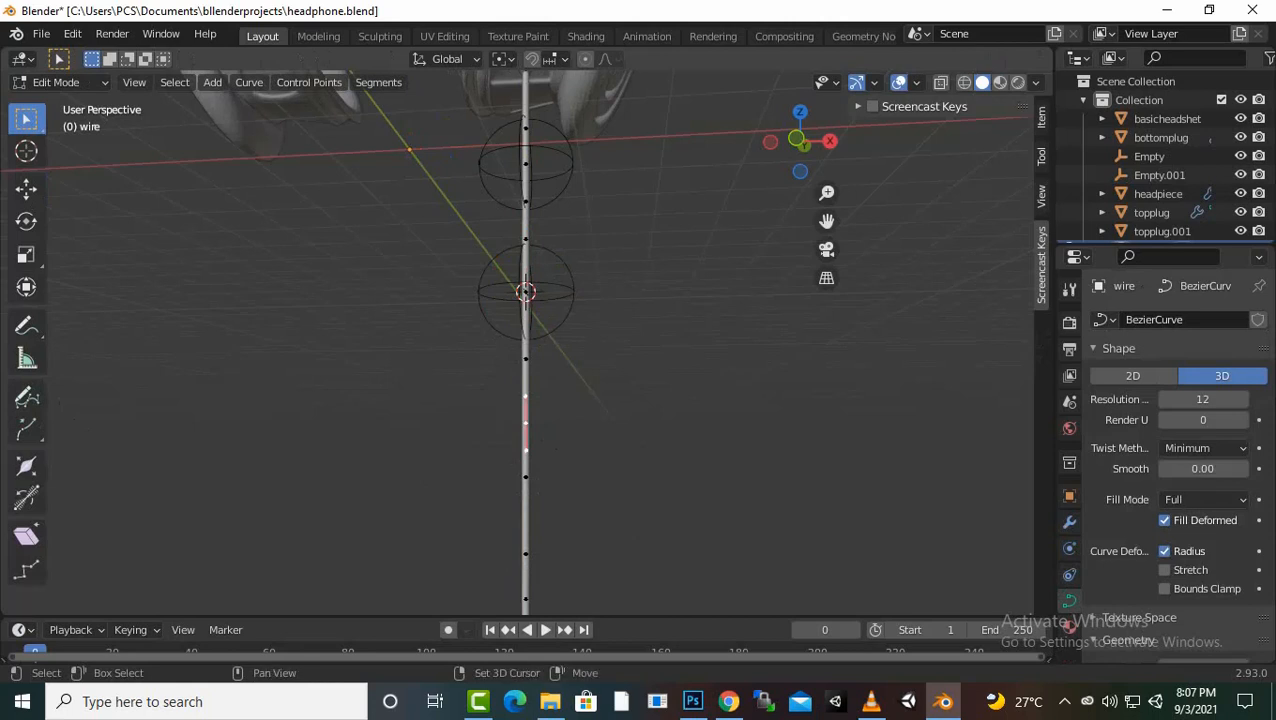
{"action": "key", "text": "shift+s"}
{"action": "left_click", "coordinate": [555, 563]}
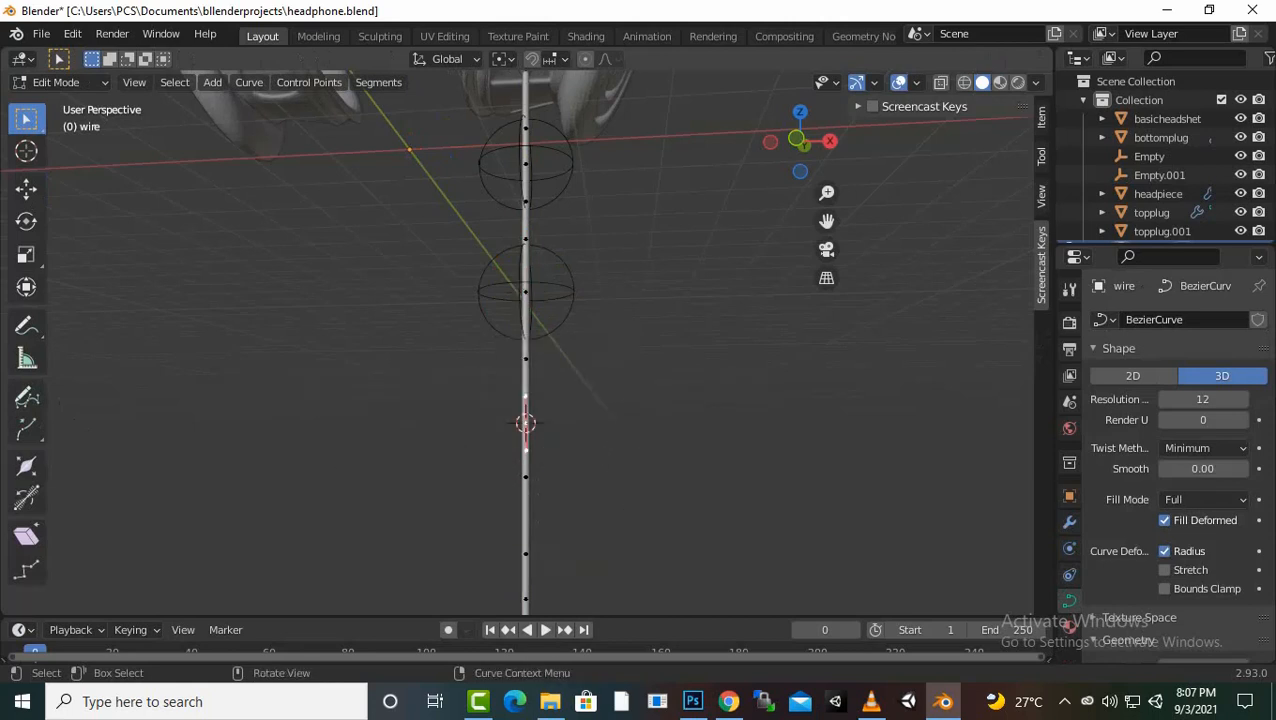
Return to Object Mode and add a third 0.5 m sphere empty at the 3D cursor on the wire
{"action": "key", "text": "Tab"}
{"action": "key", "text": "shift+a"}
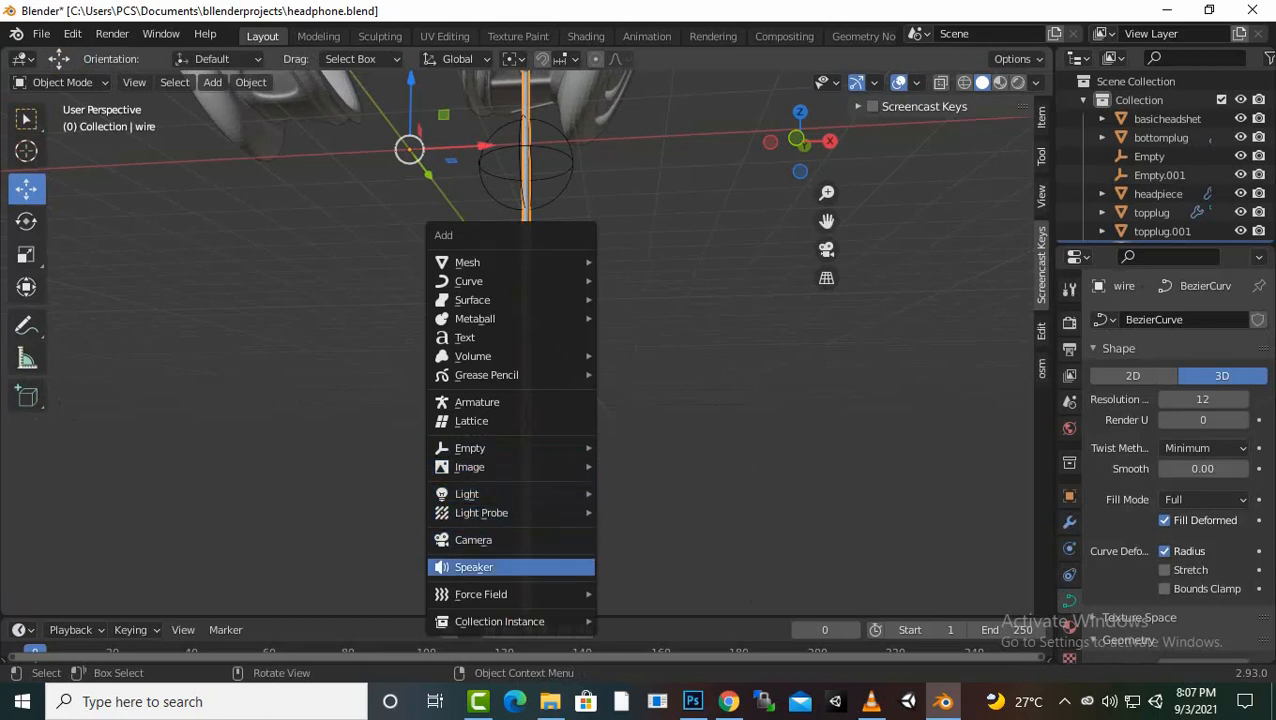
{"action": "mouse_move", "coordinate": [487, 374]}
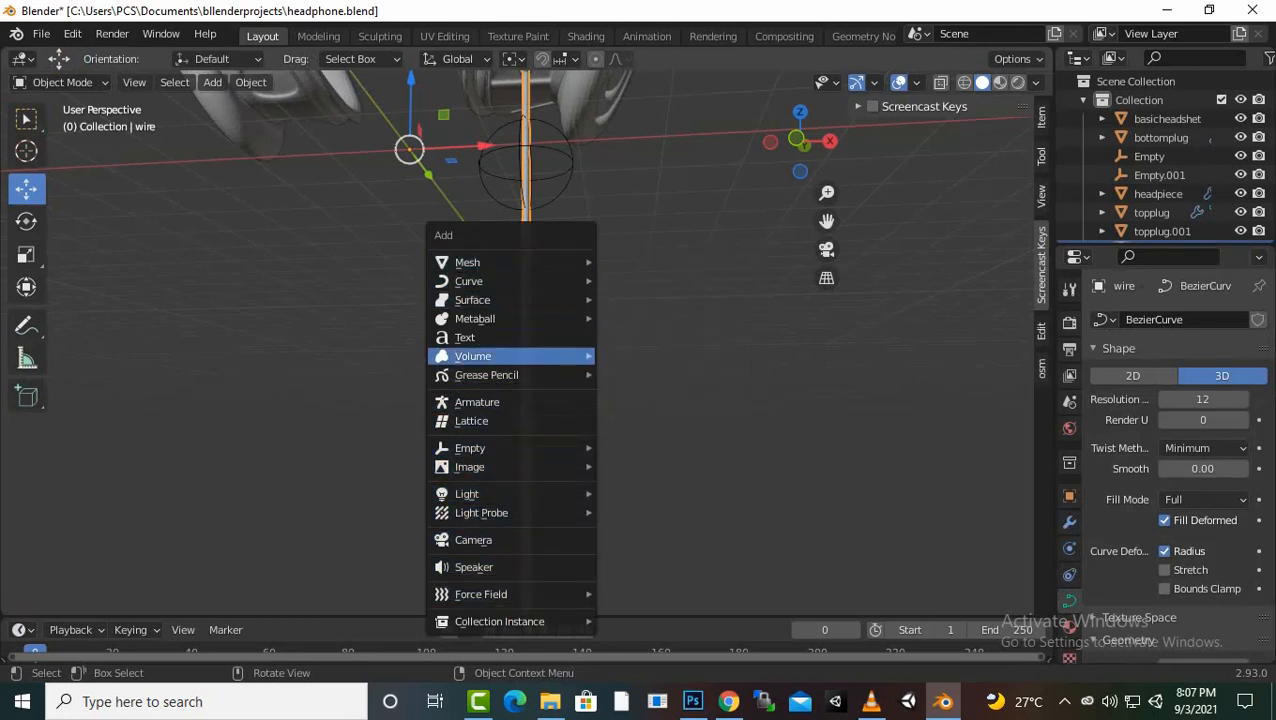
{"action": "mouse_move", "coordinate": [500, 448]}
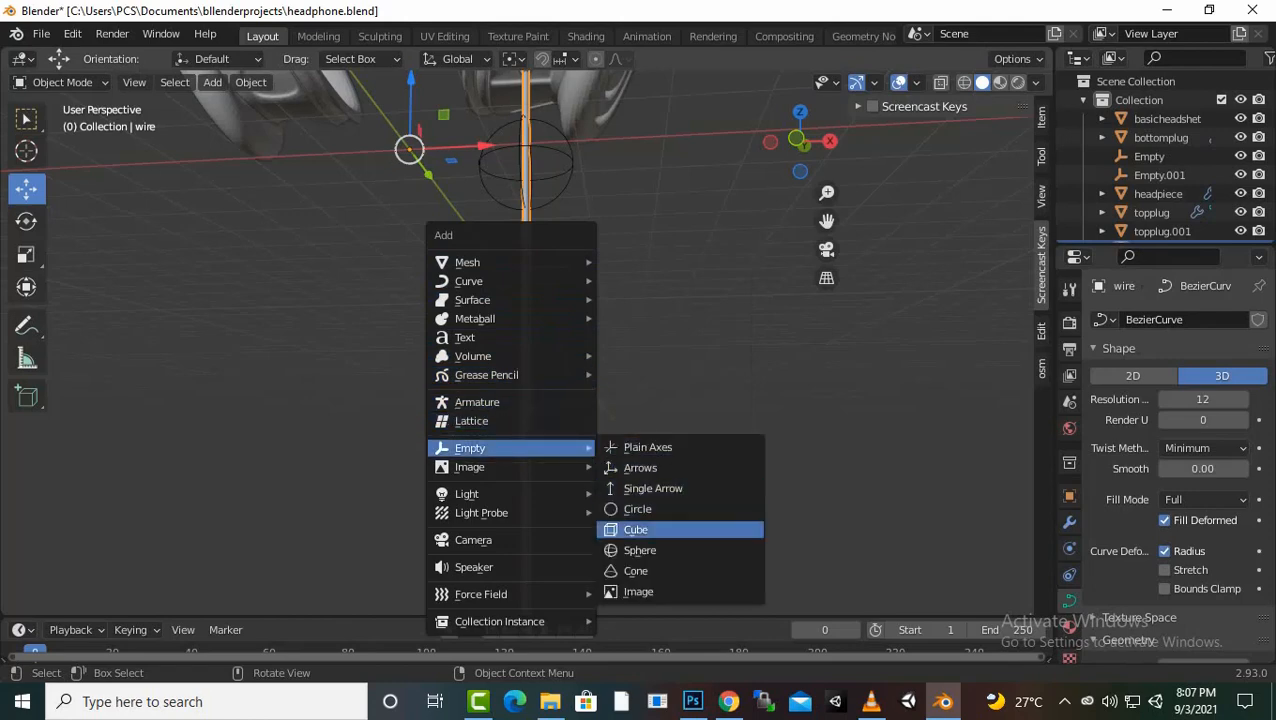
{"action": "left_click", "coordinate": [640, 550]}
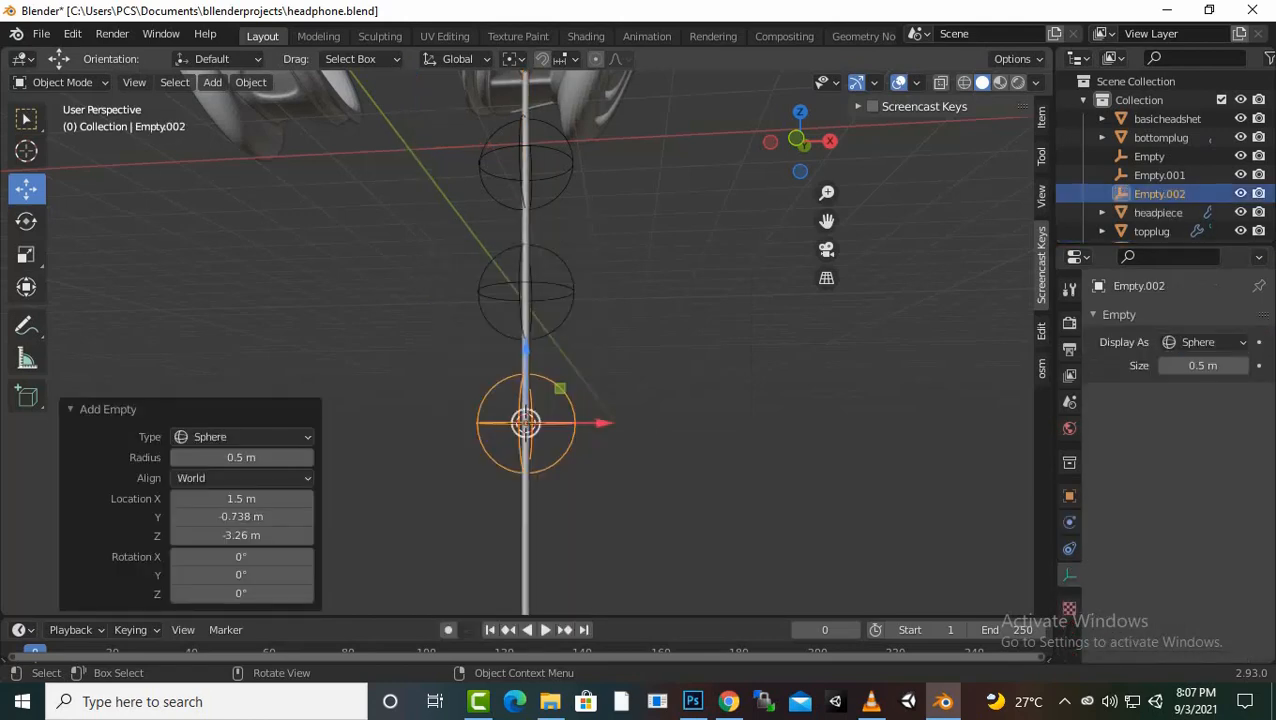
Edit the wire and snap the 3D cursor to the control point two below the third empty, above the bottomplug
{"action": "left_click", "coordinate": [526, 533]}
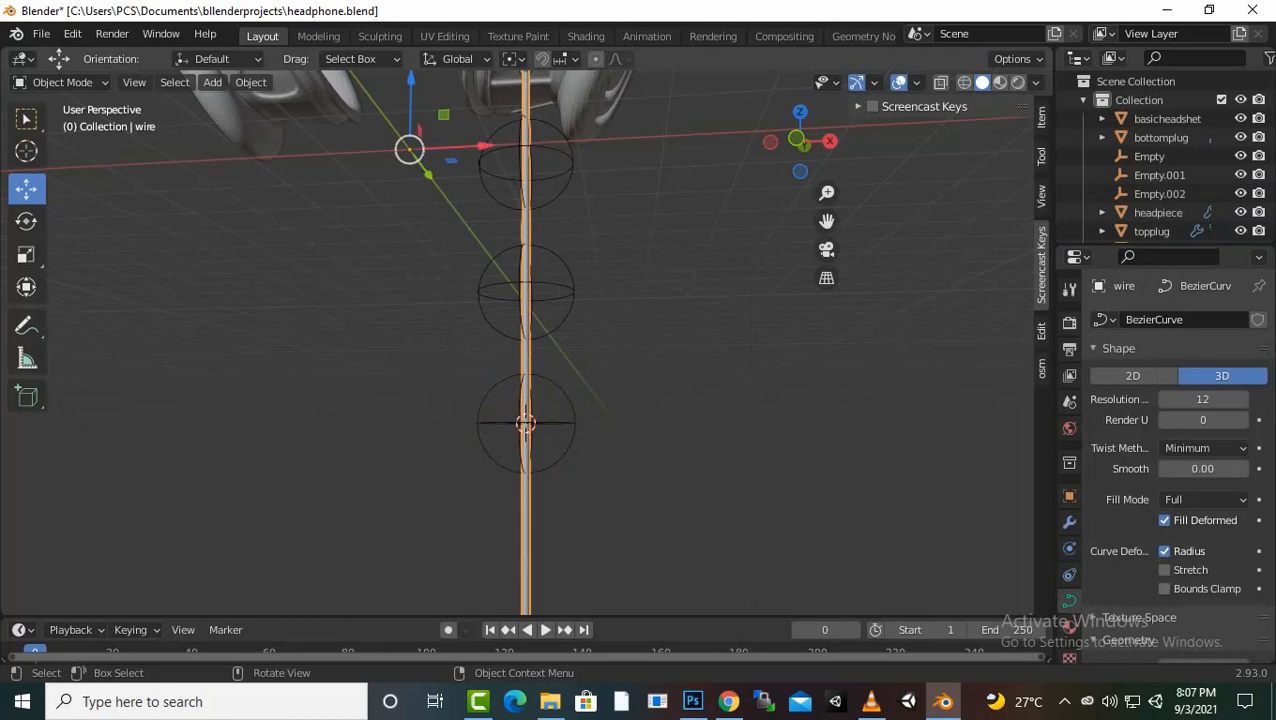
{"action": "key", "text": "Tab"}
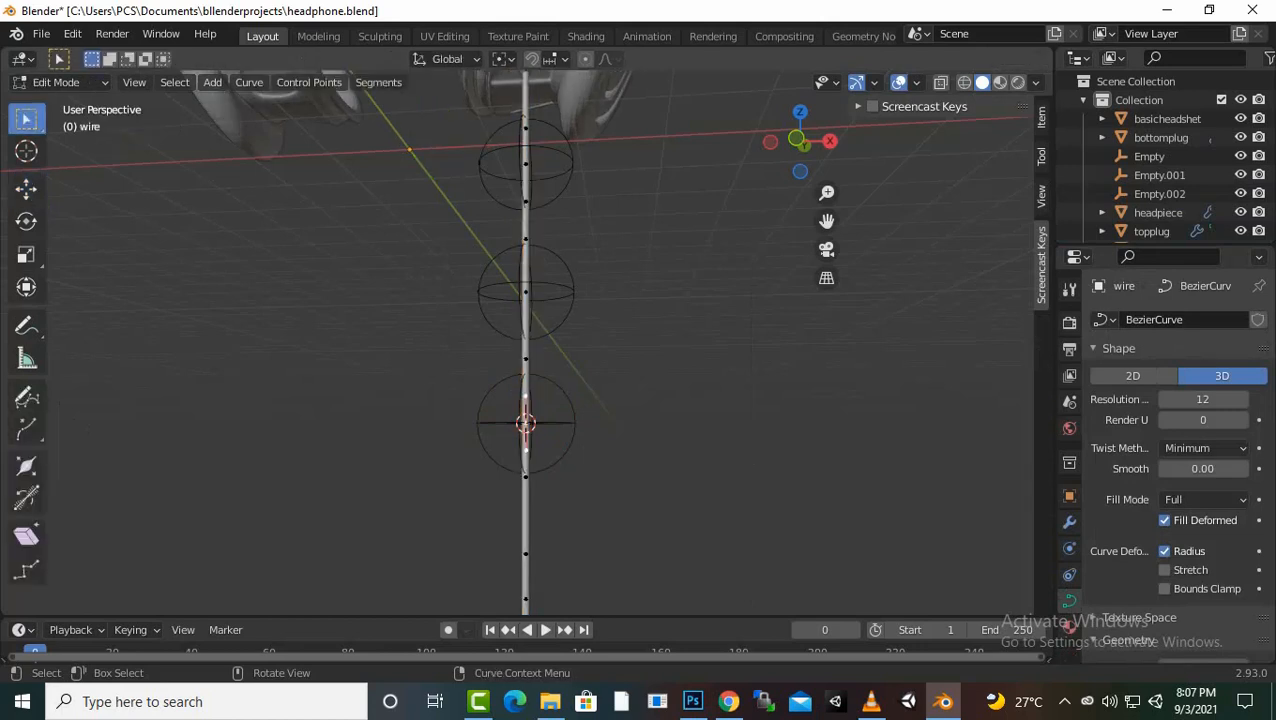
{"action": "scroll", "coordinate": [525, 344], "scroll_direction": "down", "scroll_amount": 2}
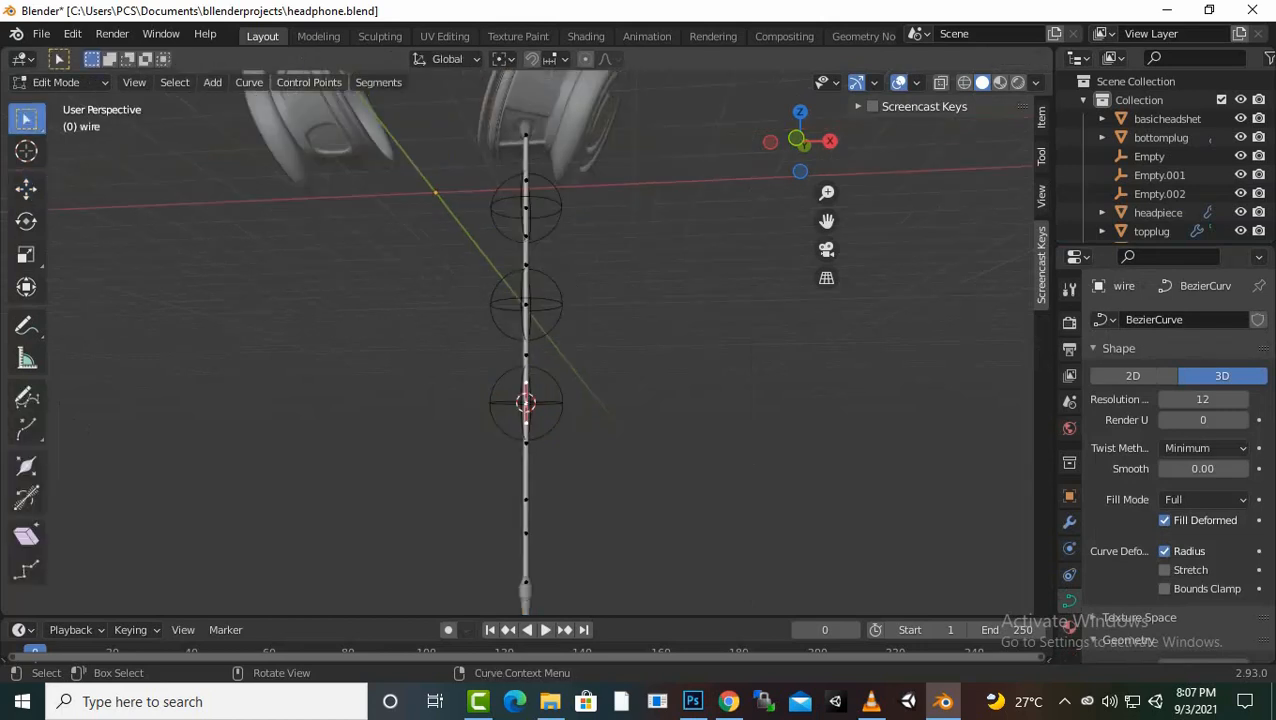
{"action": "left_click", "coordinate": [526, 500]}
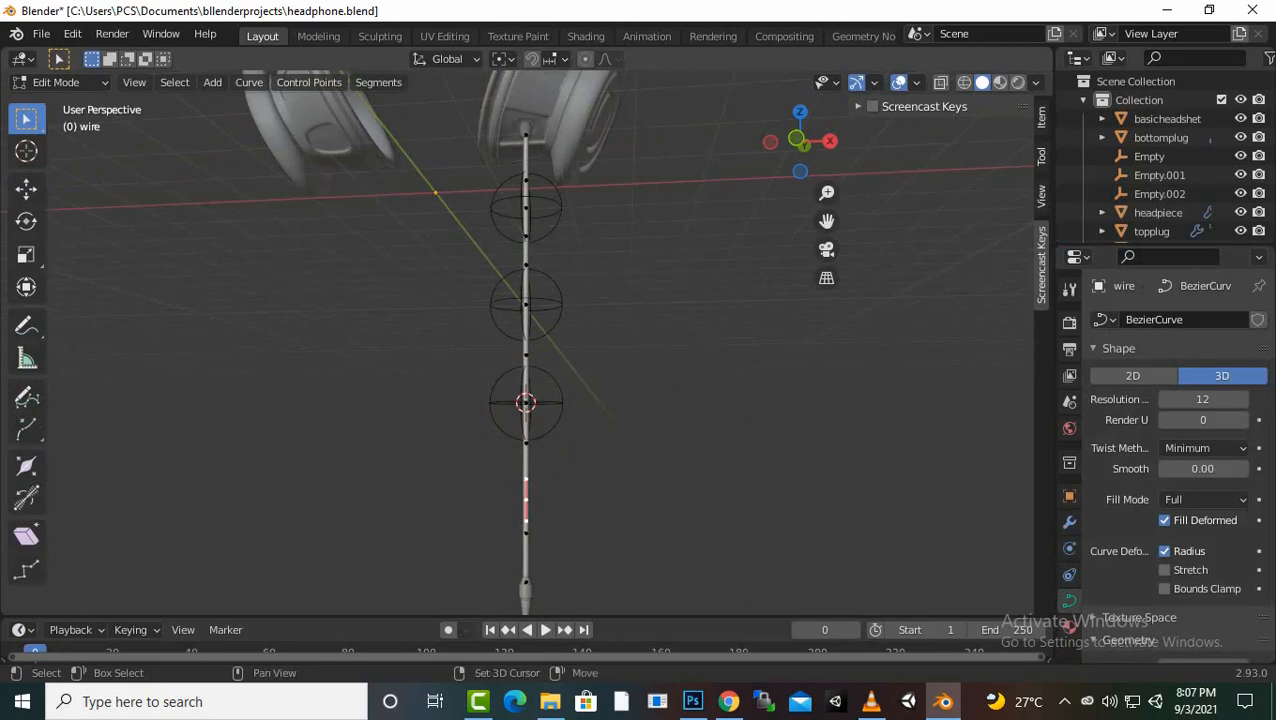
{"action": "key", "text": "shift+s"}
{"action": "left_click", "coordinate": [661, 598]}
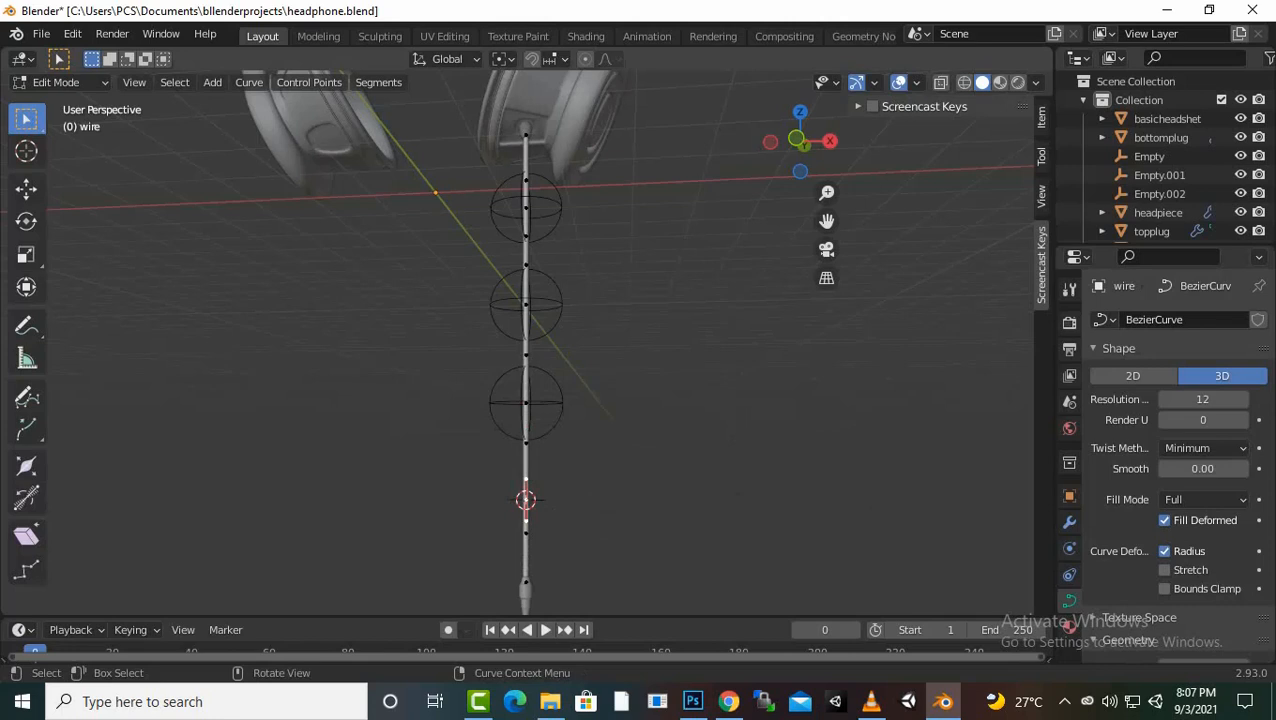
Return to Object Mode and add a fourth sphere empty of 0.5 m radius at the 3D cursor on the wire
{"action": "key", "text": "Tab"}
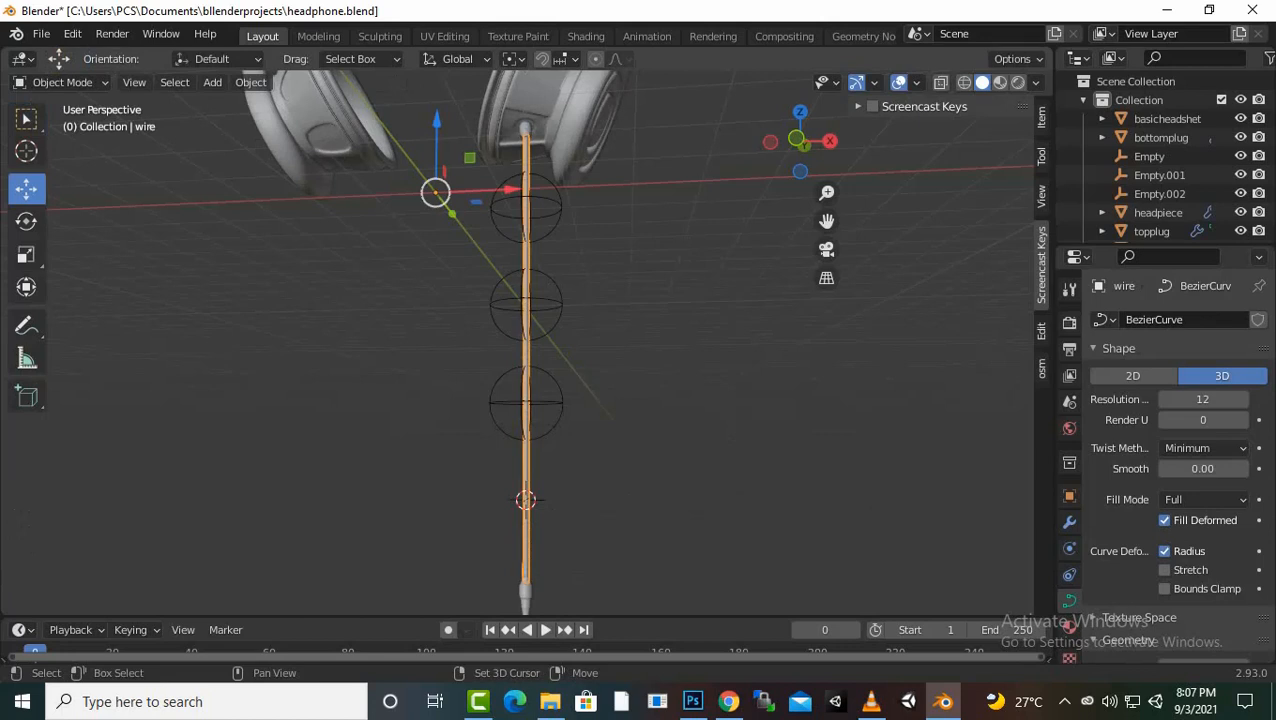
{"action": "key", "text": "shift+a"}
{"action": "mouse_move", "coordinate": [300, 483]}
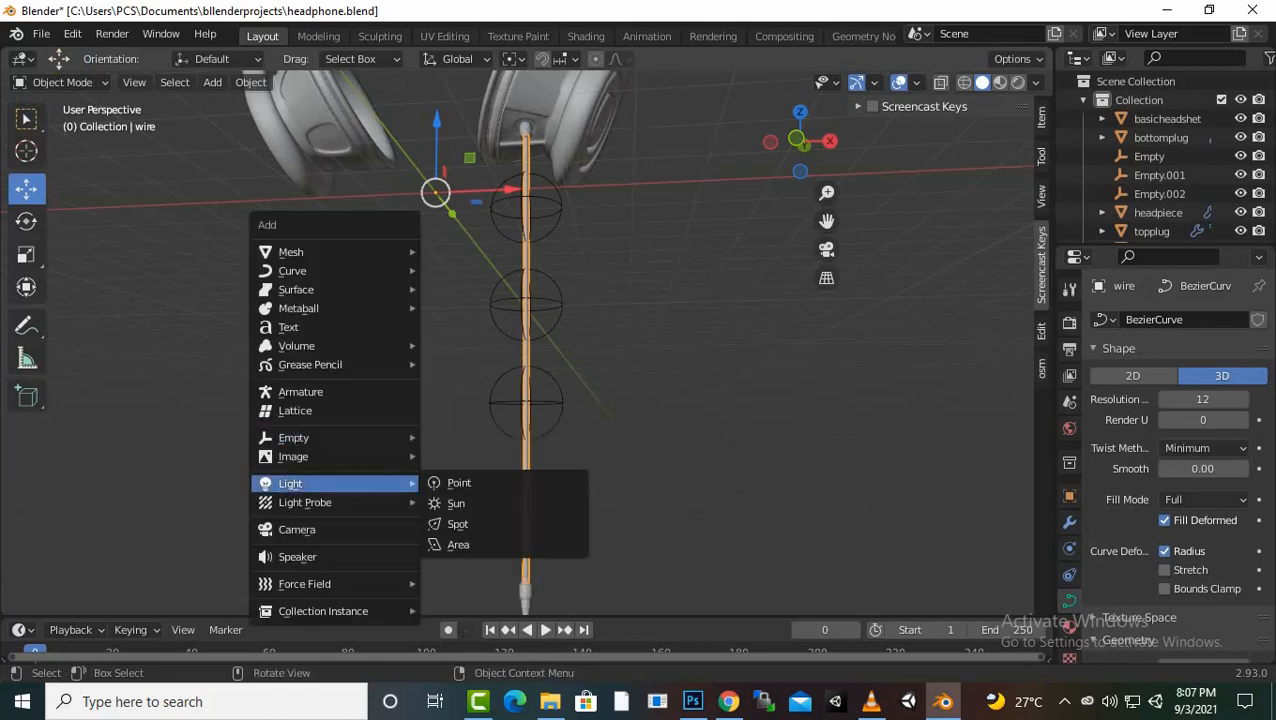
{"action": "mouse_move", "coordinate": [293, 437]}
{"action": "left_click", "coordinate": [455, 537]}
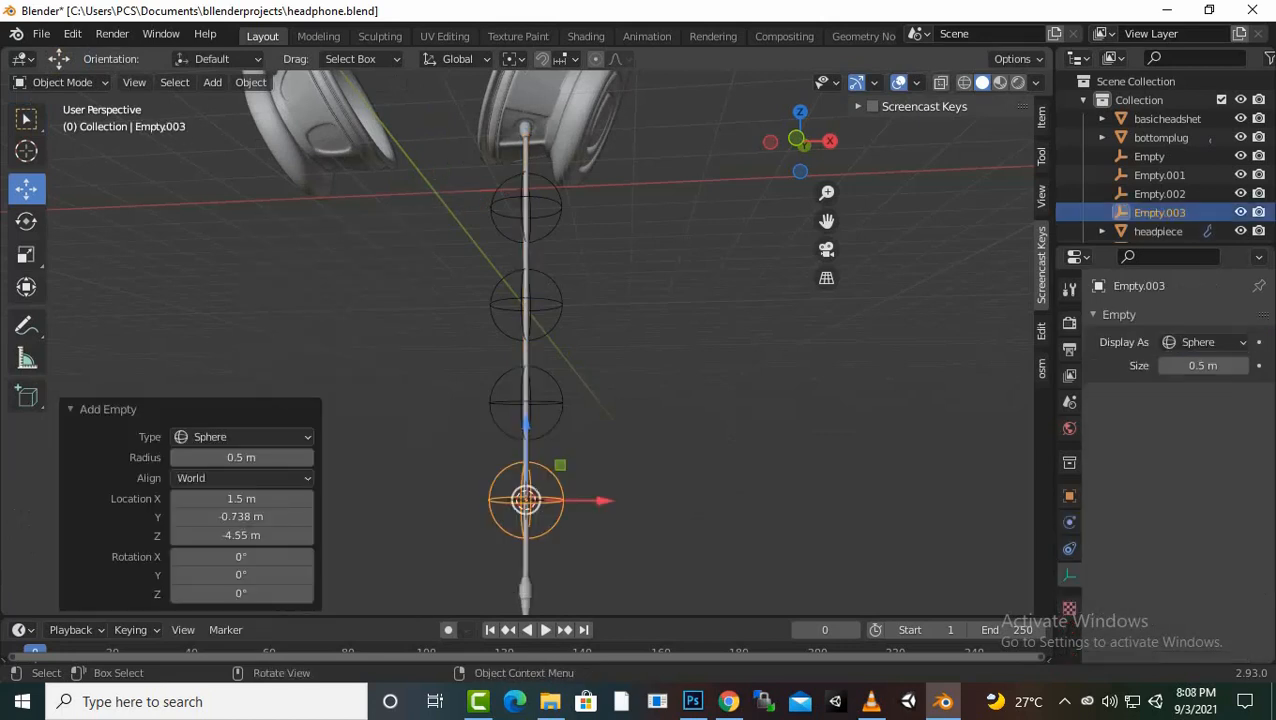
Edit the topplug, snap the 3D cursor to its lower-end vertices, then clear the selection and return to Object Mode
{"action": "scroll", "coordinate": [526, 340], "scroll_direction": "down", "scroll_amount": 3}
{"action": "scroll", "coordinate": [526, 340], "scroll_direction": "up", "scroll_amount": 4}
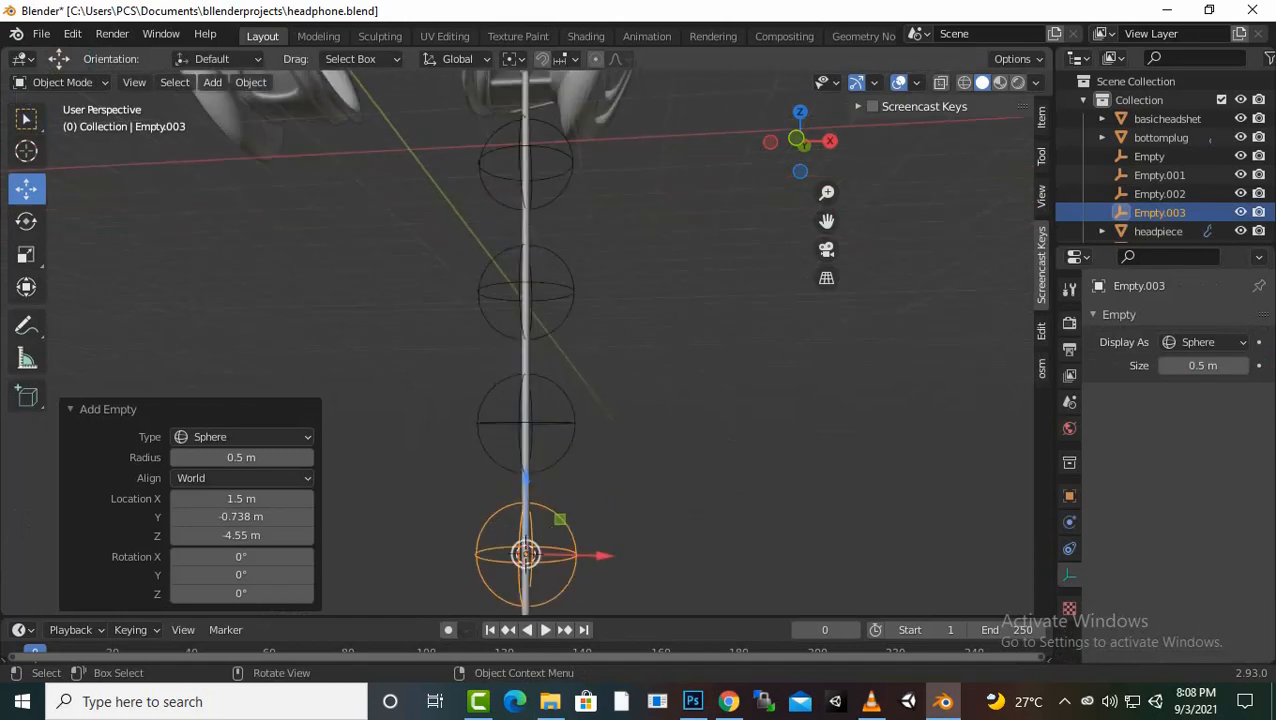
{"action": "left_click_drag", "start_coordinate": [827, 221], "coordinate": [868, 648]}
{"action": "left_click", "coordinate": [565, 482]}
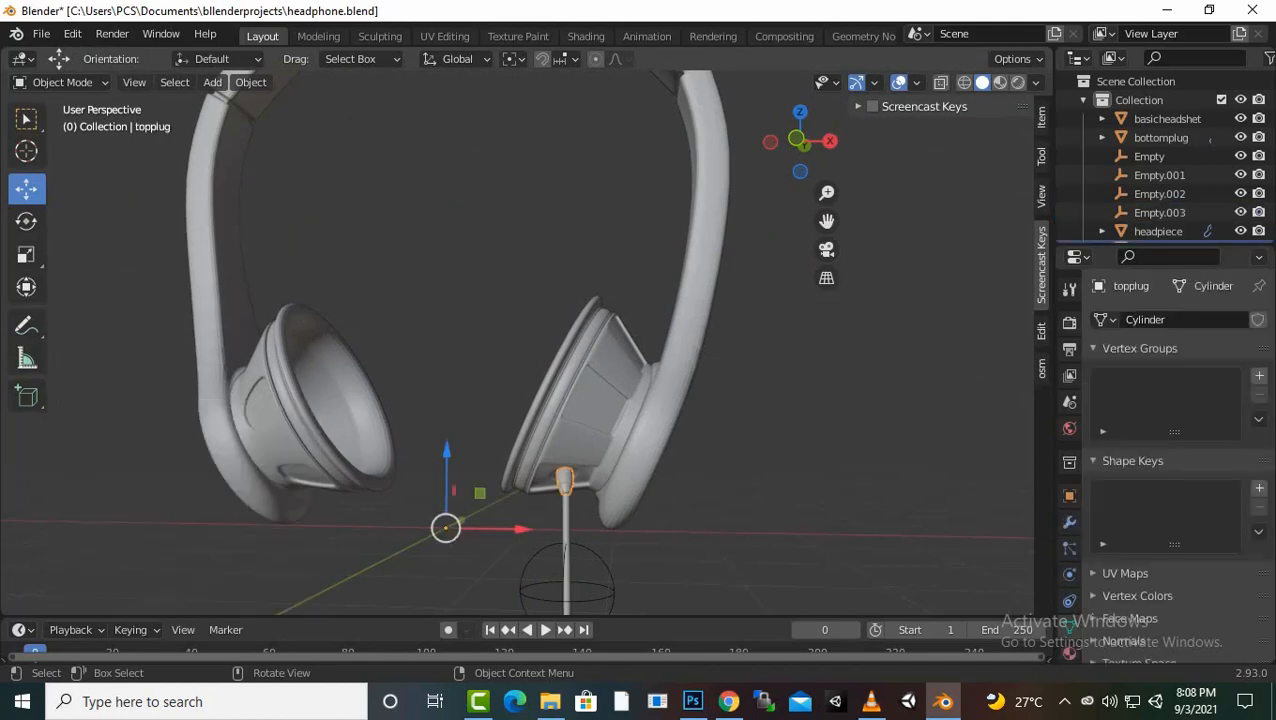
{"action": "scroll", "coordinate": [517, 342], "scroll_direction": "up", "scroll_amount": 4}
{"action": "scroll", "coordinate": [517, 342], "scroll_direction": "down", "scroll_amount": 2}
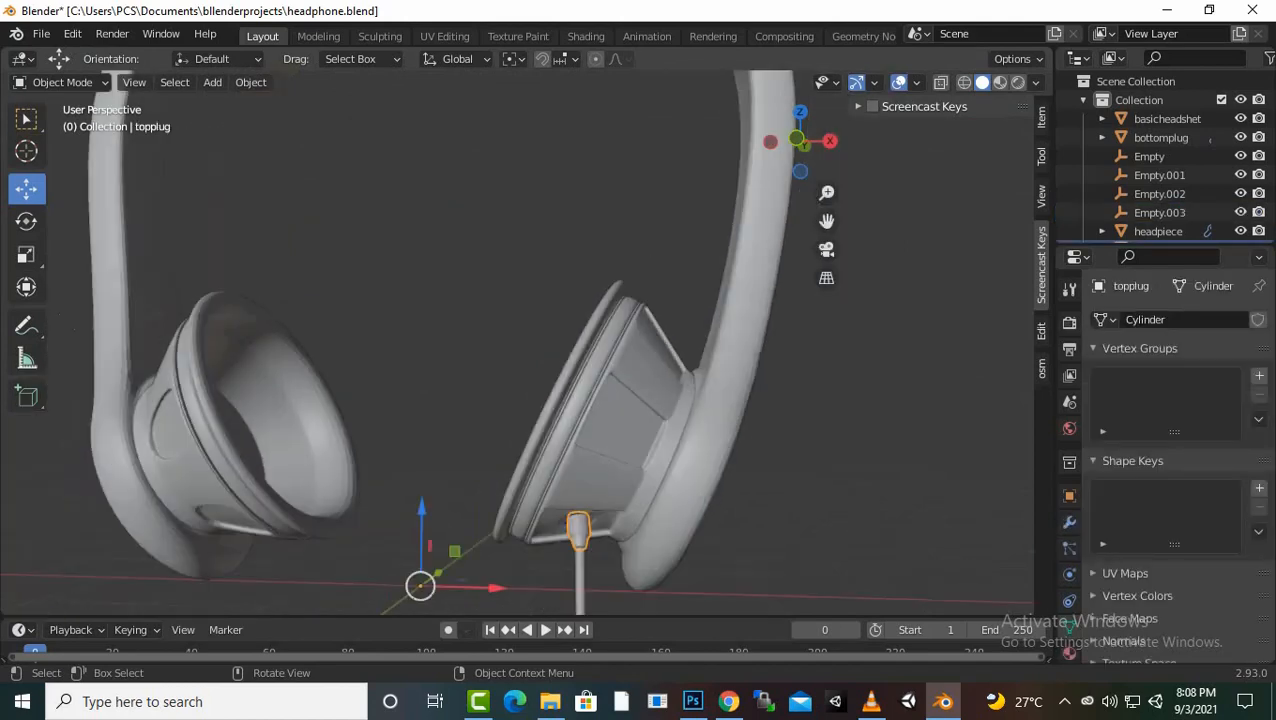
{"action": "key", "text": "Tab"}
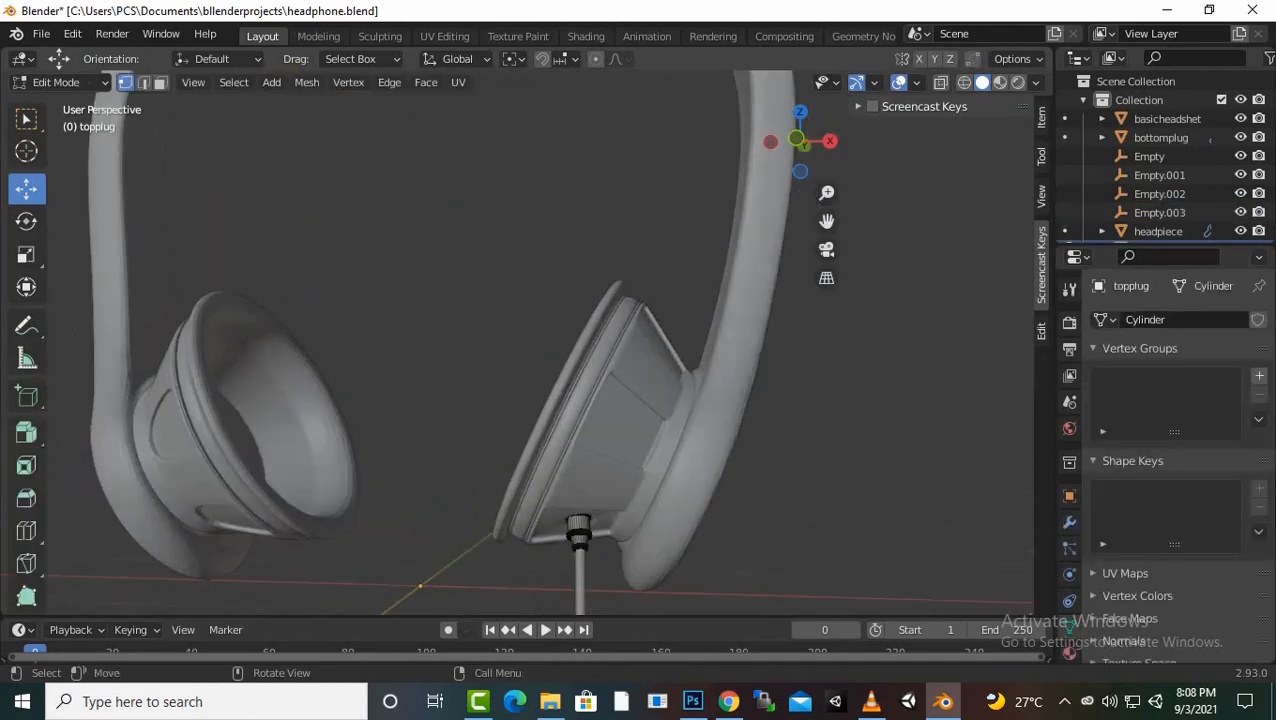
{"action": "left_click_drag", "start_coordinate": [552, 532], "coordinate": [602, 556]}
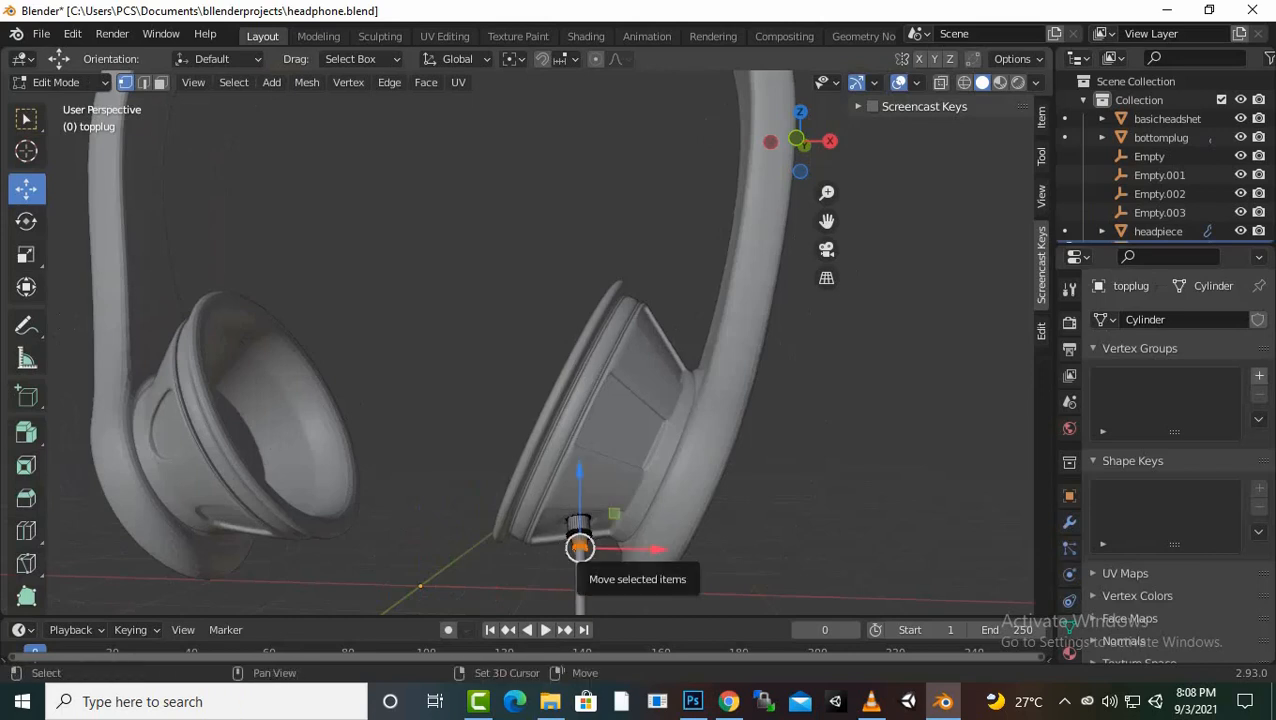
{"action": "key", "text": "shift+s"}
{"action": "key", "text": "2"}
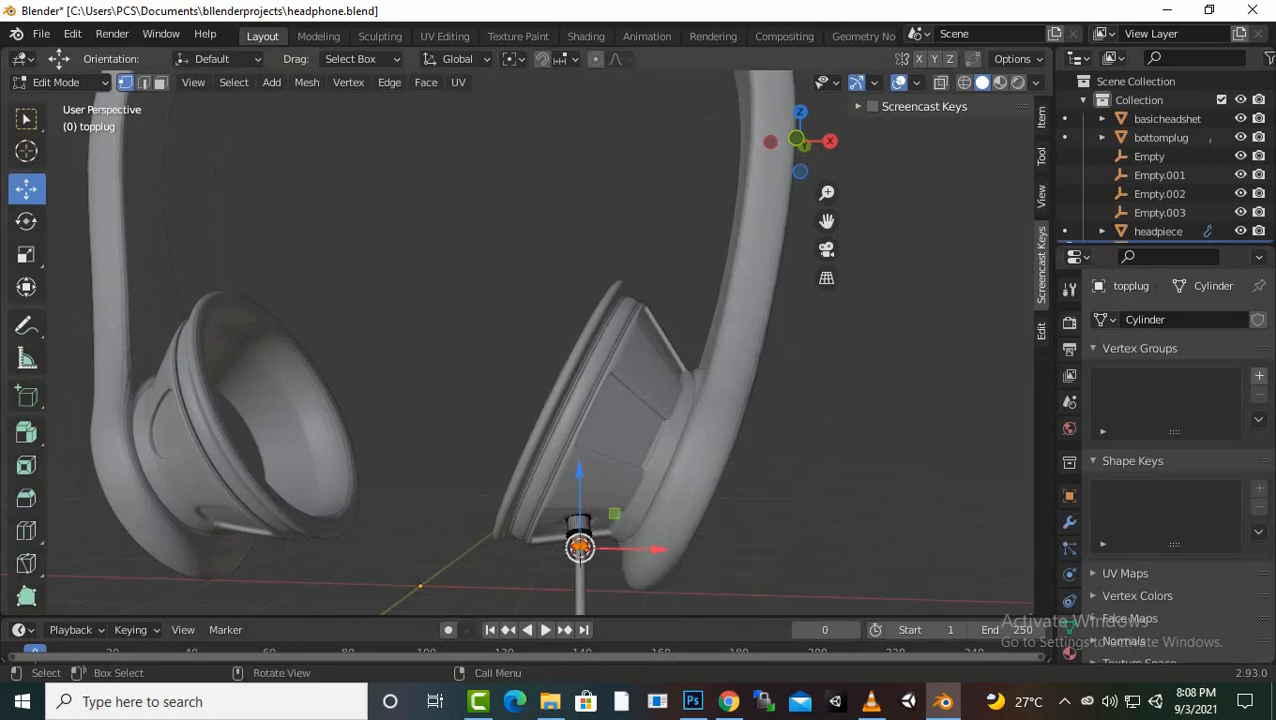
{"action": "key", "text": "alt+a"}
{"action": "key", "text": "Tab"}
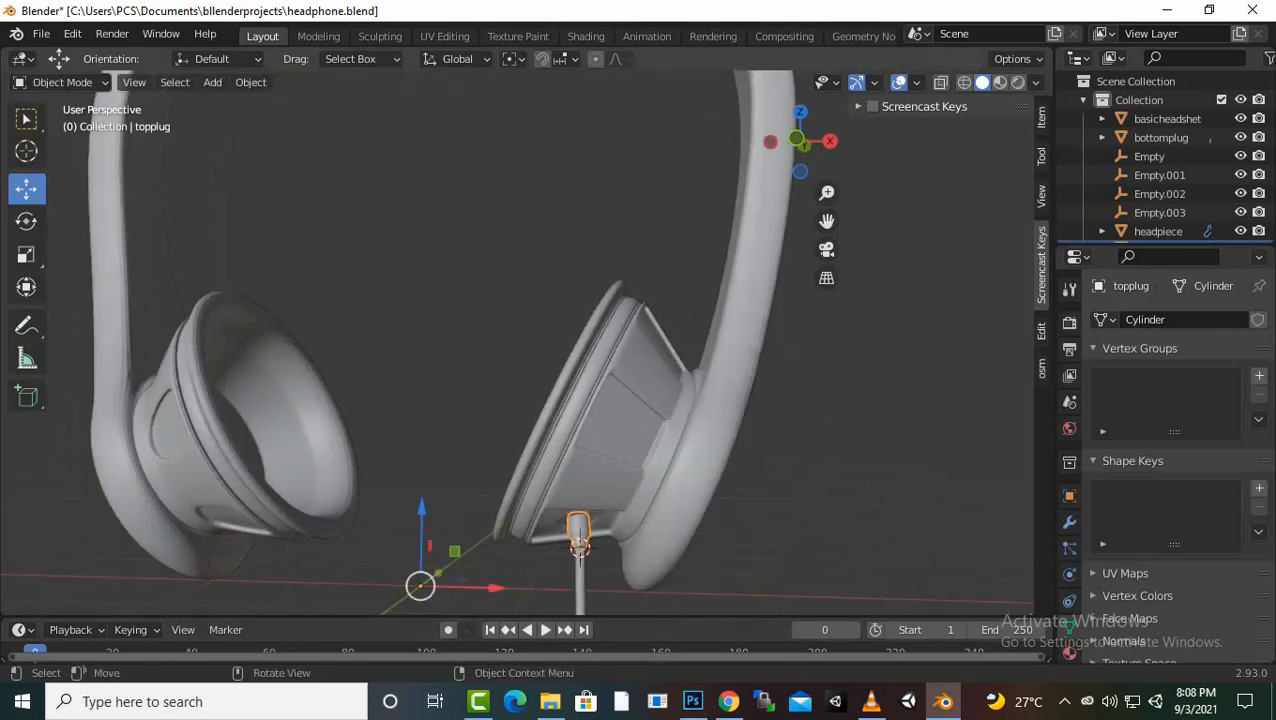
Add a fifth sphere empty of 0.5 m radius at the 3D cursor, where the wire meets the topplug
{"action": "key", "text": "shift+a"}
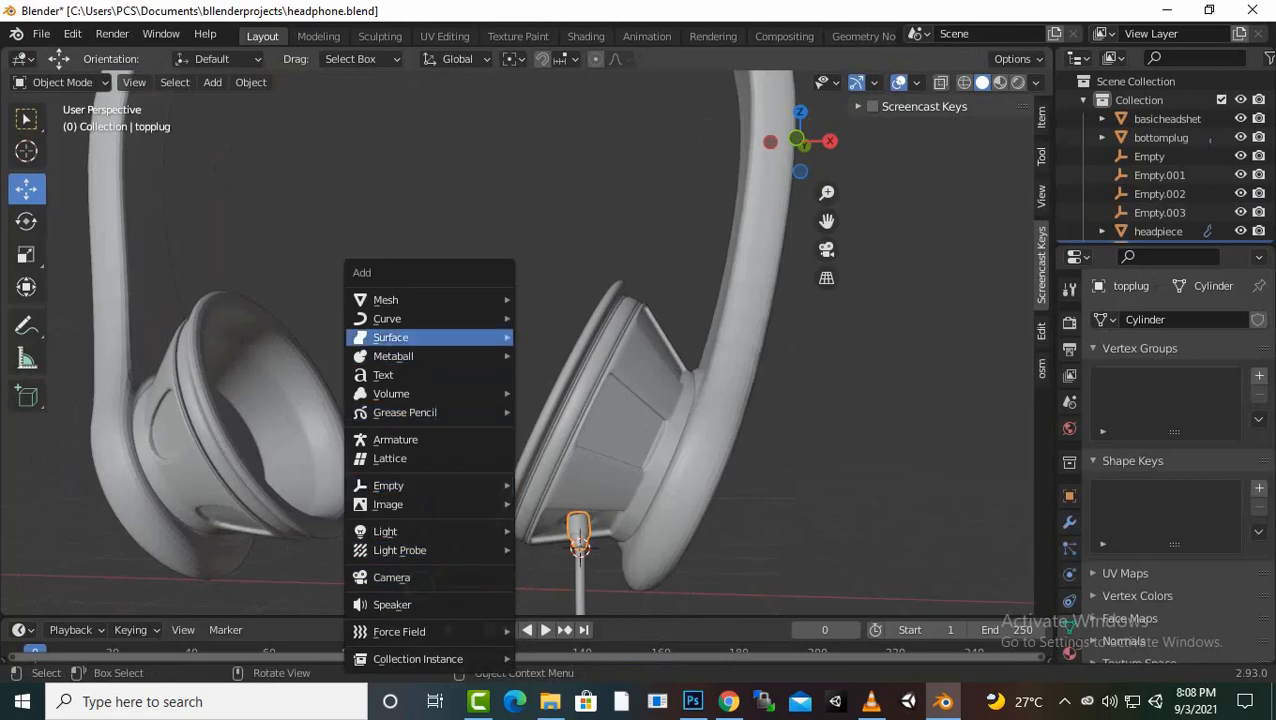
{"action": "mouse_move", "coordinate": [430, 300]}
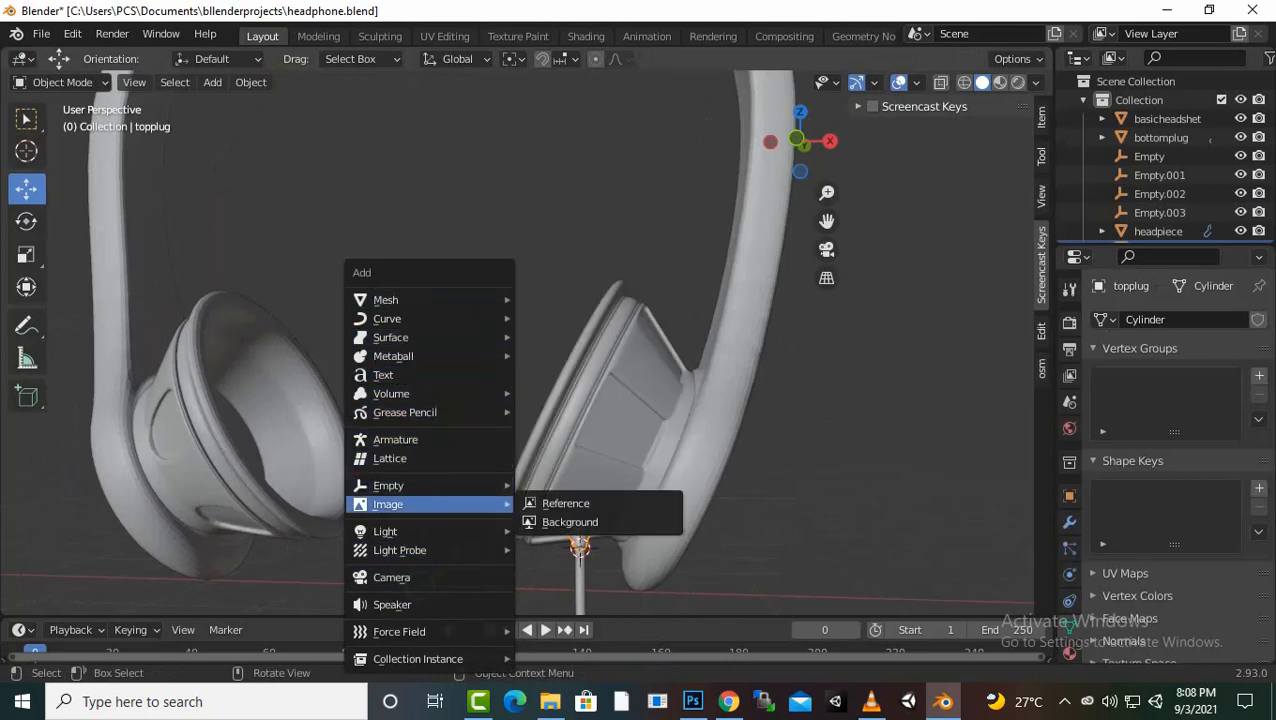
{"action": "mouse_move", "coordinate": [430, 485]}
{"action": "left_click", "coordinate": [558, 588]}
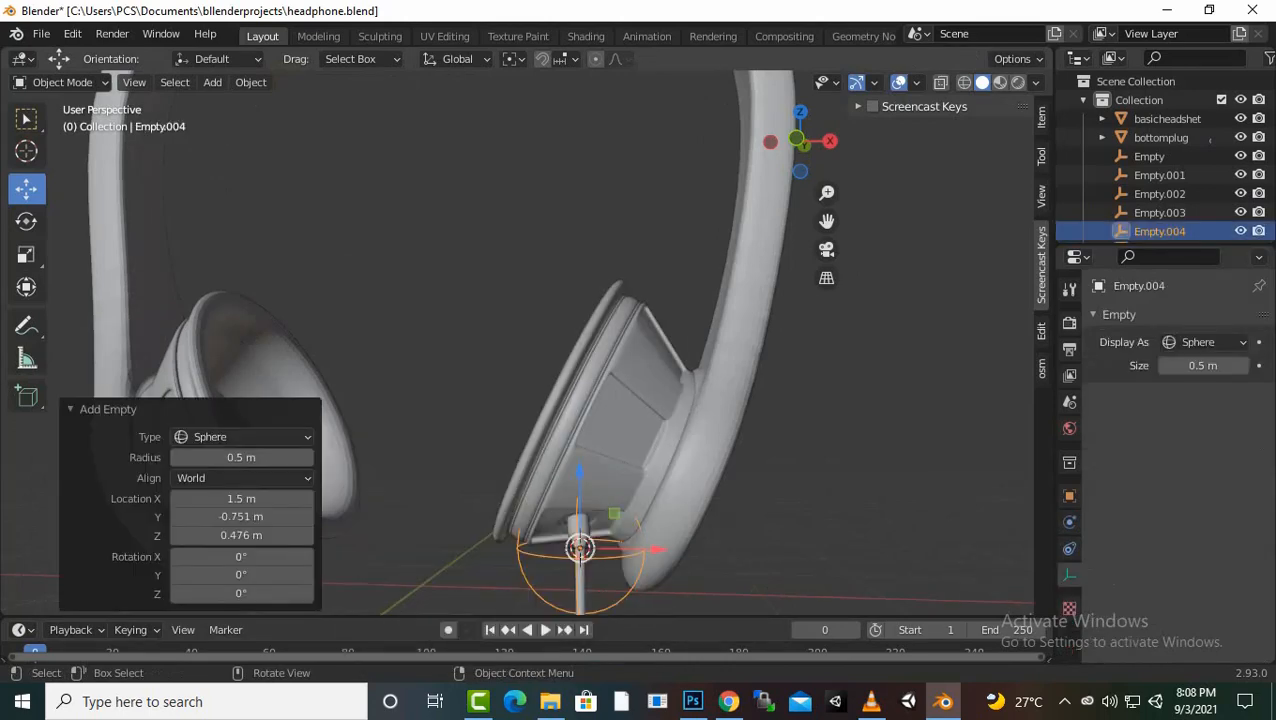
{"action": "scroll", "coordinate": [540, 340], "scroll_direction": "down", "scroll_amount": 6}
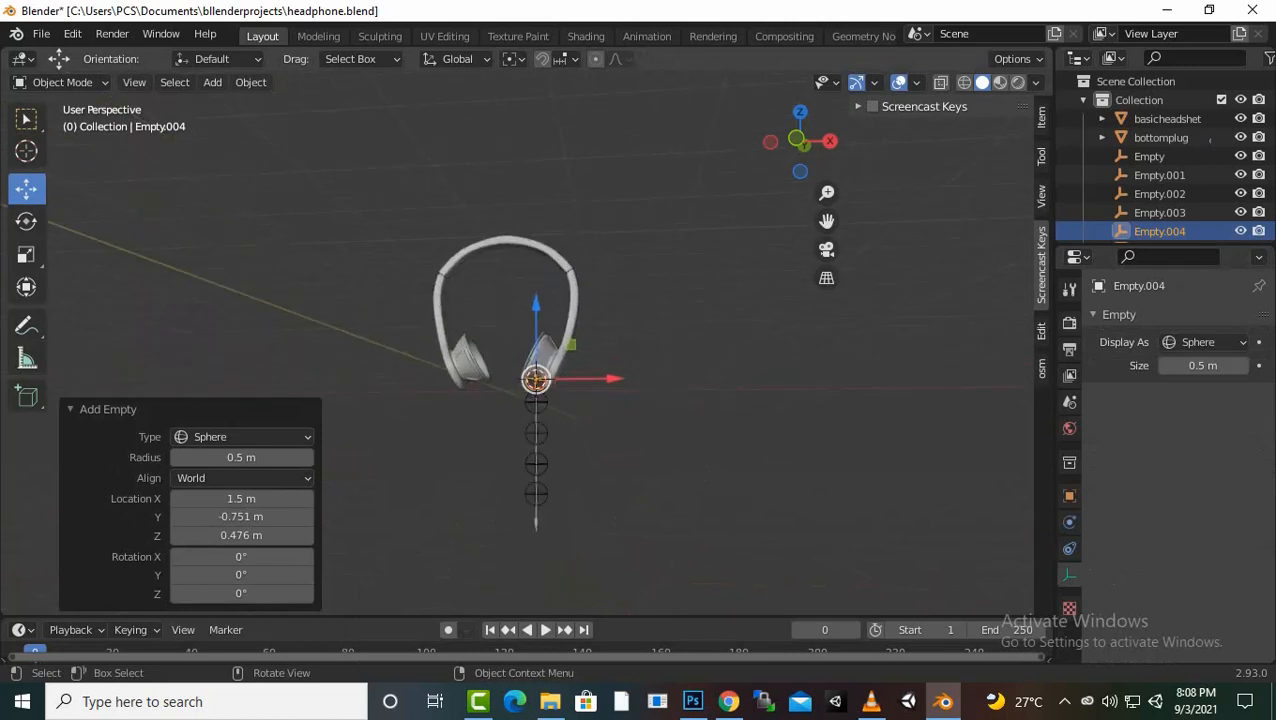
{"action": "scroll", "coordinate": [540, 380], "scroll_direction": "up", "scroll_amount": 3}
{"action": "scroll", "coordinate": [540, 380], "scroll_direction": "up", "scroll_amount": 3}
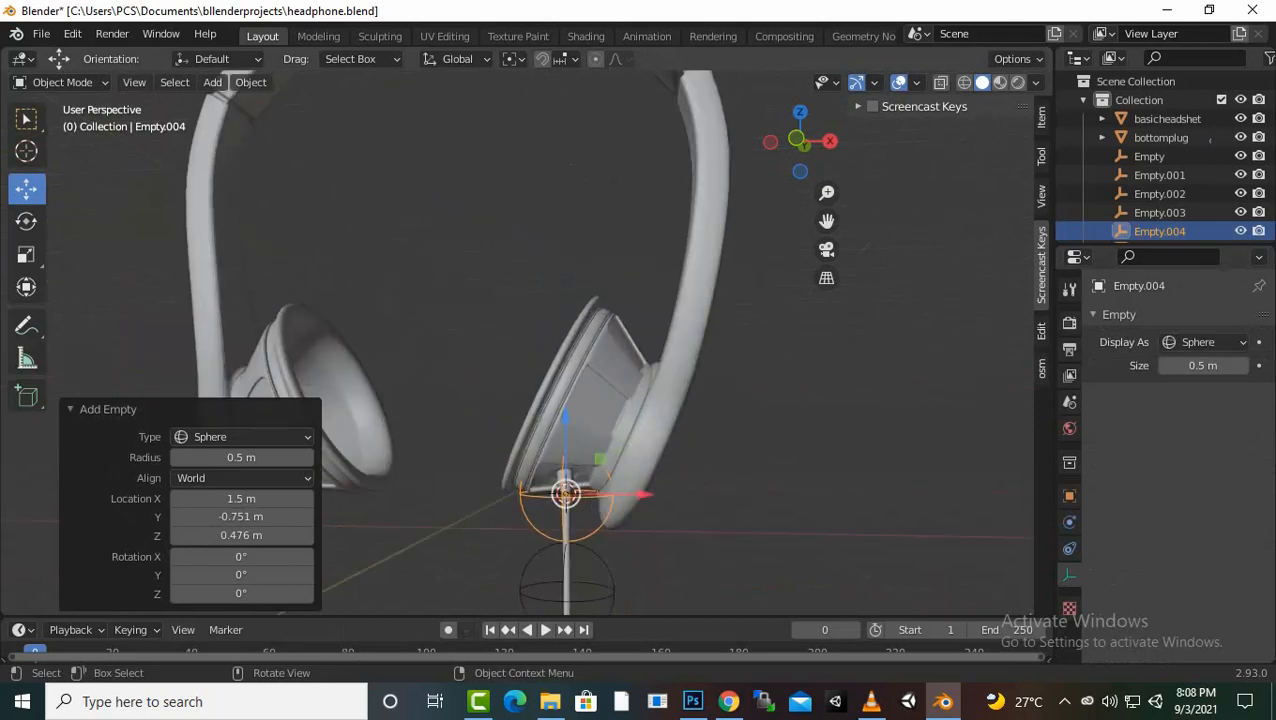
{"action": "scroll", "coordinate": [540, 380], "scroll_direction": "down", "scroll_amount": 3}
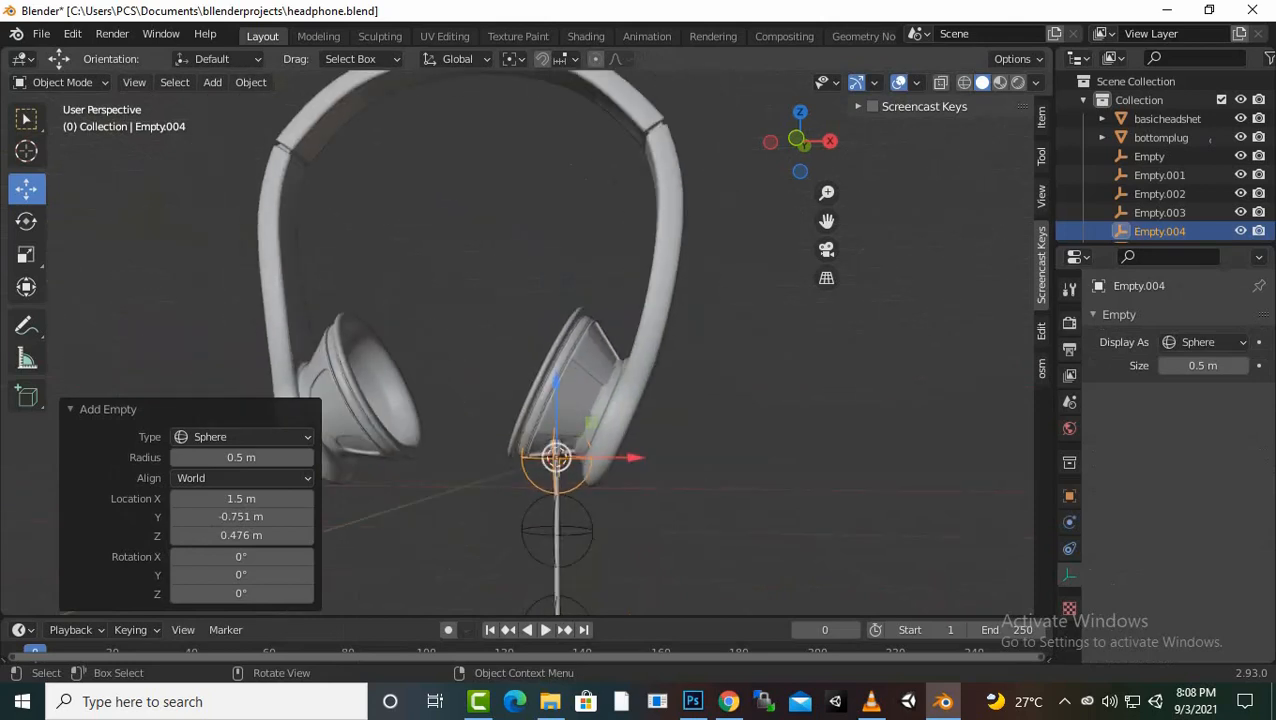
{"action": "scroll", "coordinate": [540, 380], "scroll_direction": "up", "scroll_amount": 4}
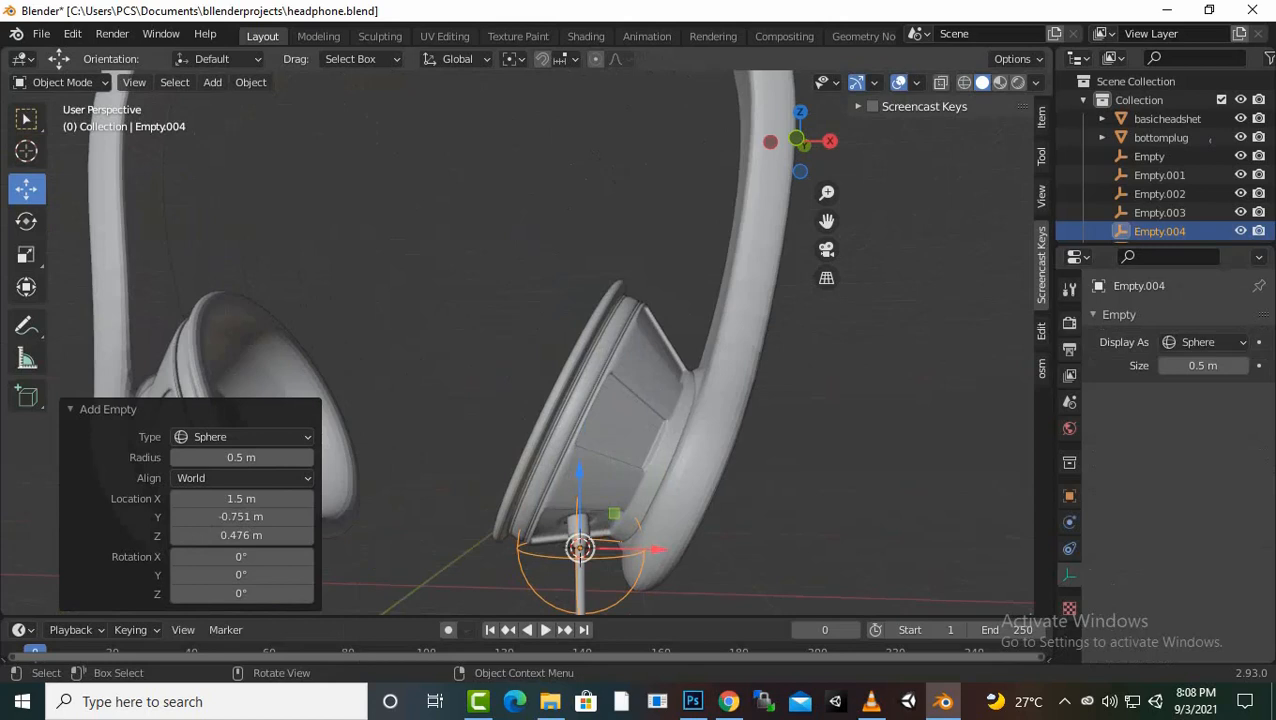
{"action": "scroll", "coordinate": [540, 380], "scroll_direction": "down", "scroll_amount": 2}
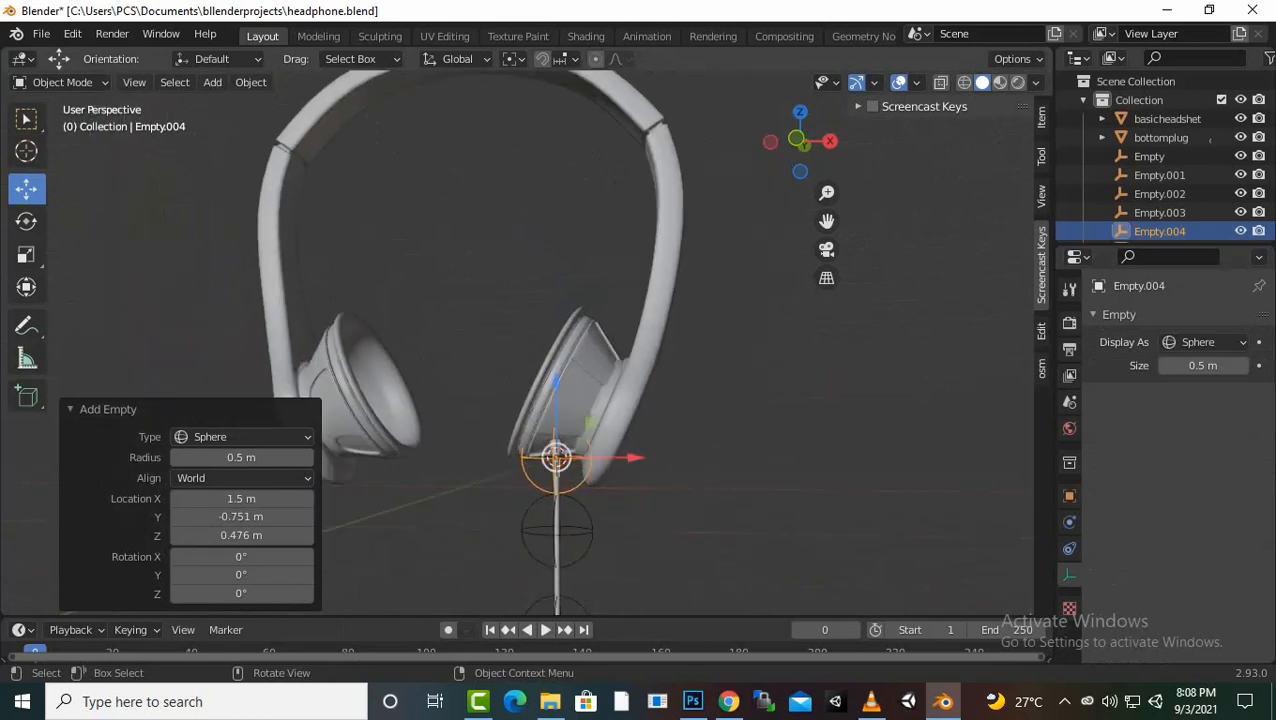
{"action": "scroll", "coordinate": [517, 343], "scroll_direction": "up", "scroll_amount": 3}
{"action": "scroll", "coordinate": [548, 343], "scroll_direction": "down", "scroll_amount": 2}
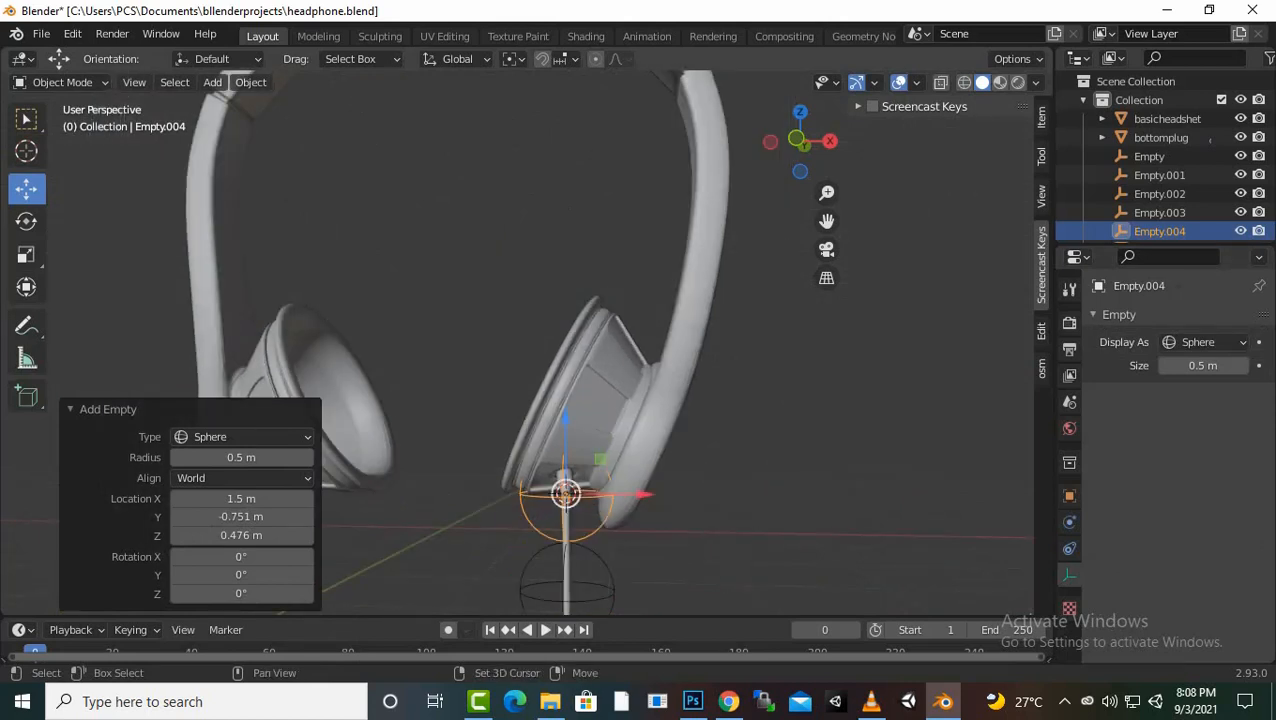
{"action": "left_click", "coordinate": [598, 558], "text": "shift"}
{"action": "scroll", "coordinate": [545, 343], "scroll_direction": "down", "scroll_amount": 3}
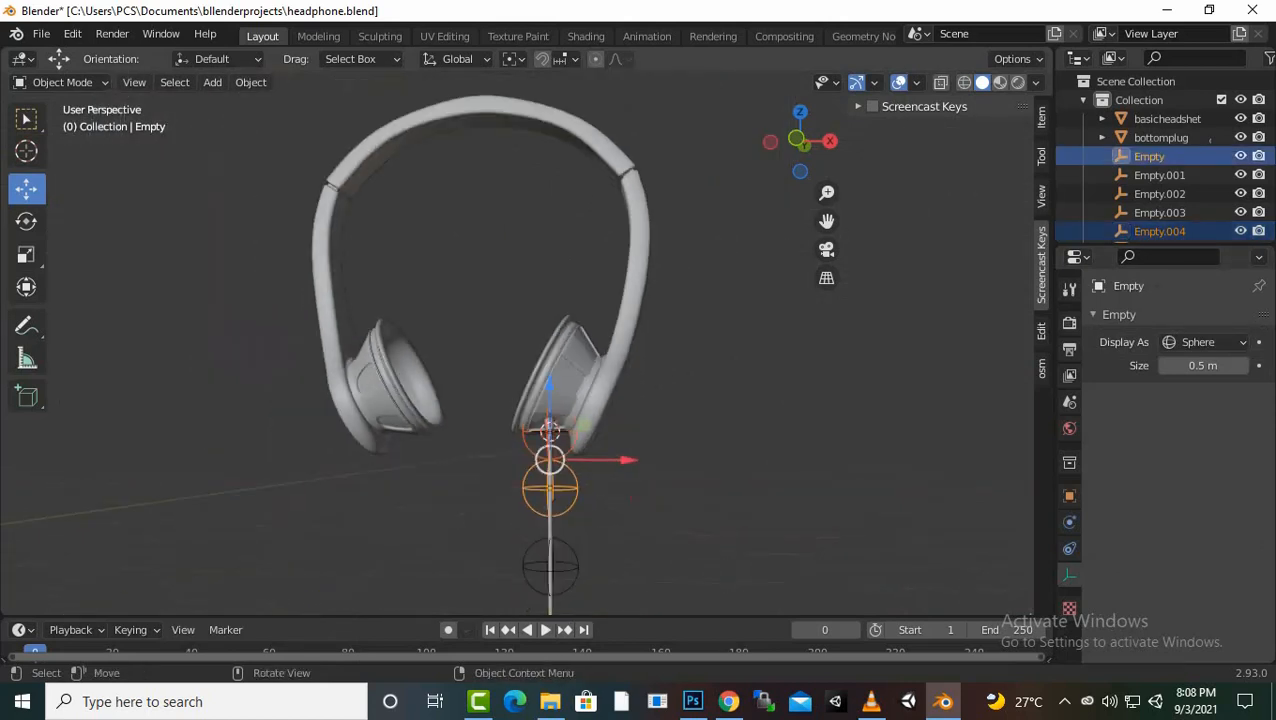
{"action": "key", "text": "alt+a"}
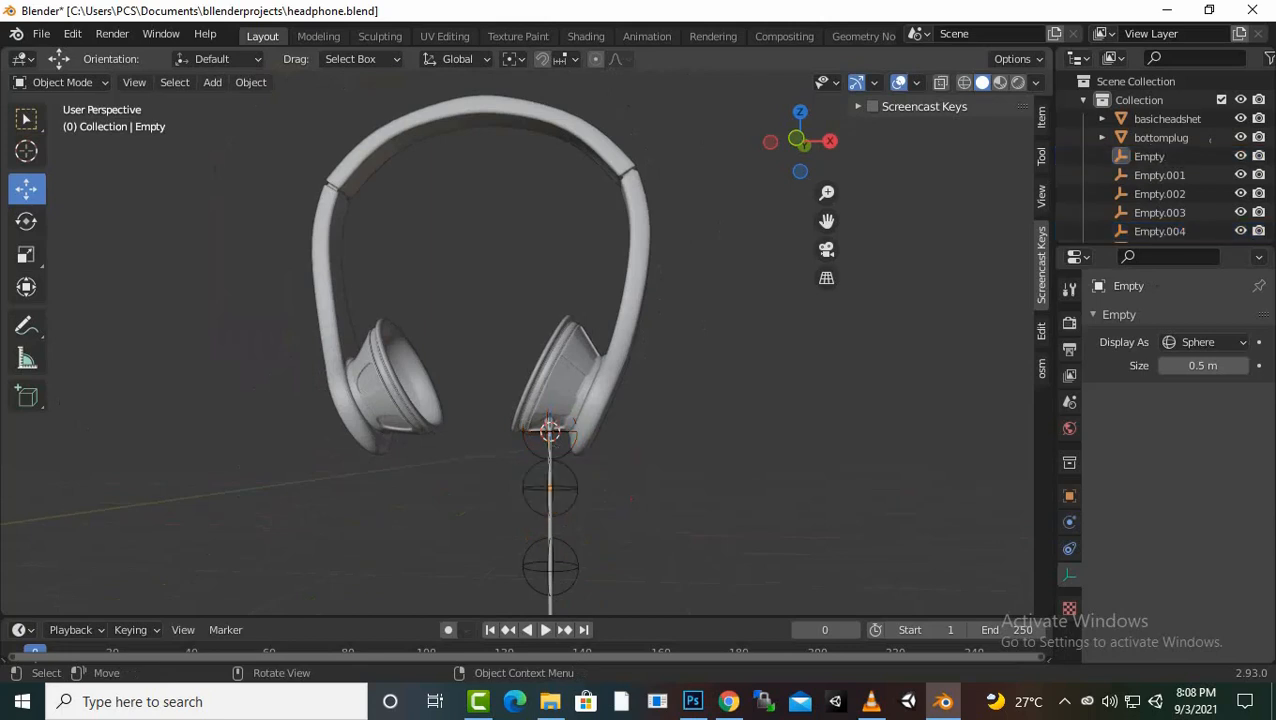
Hook the wire's top control point to the sphere empty at the topplug, and leave curve editing
{"action": "left_click", "coordinate": [550, 432]}
{"action": "left_click", "coordinate": [550, 432]}
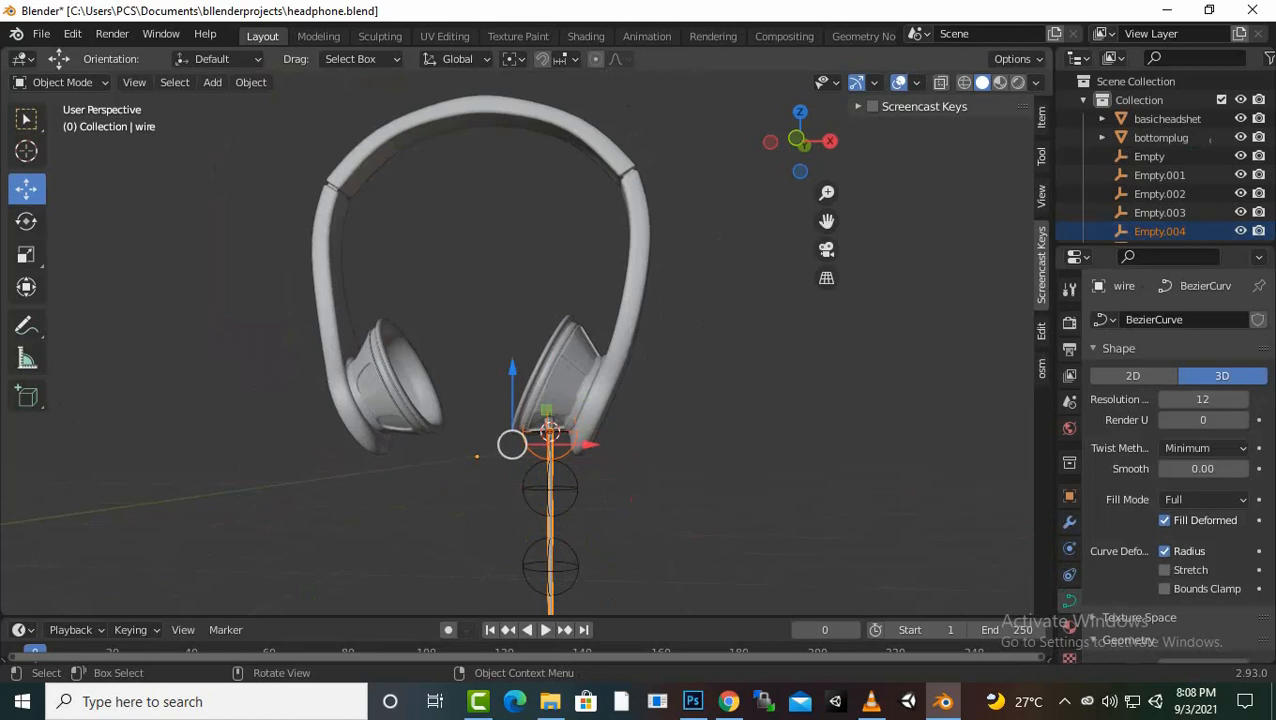
{"action": "key", "text": "Tab"}
{"action": "scroll", "coordinate": [550, 432], "scroll_direction": "up", "scroll_amount": 3}
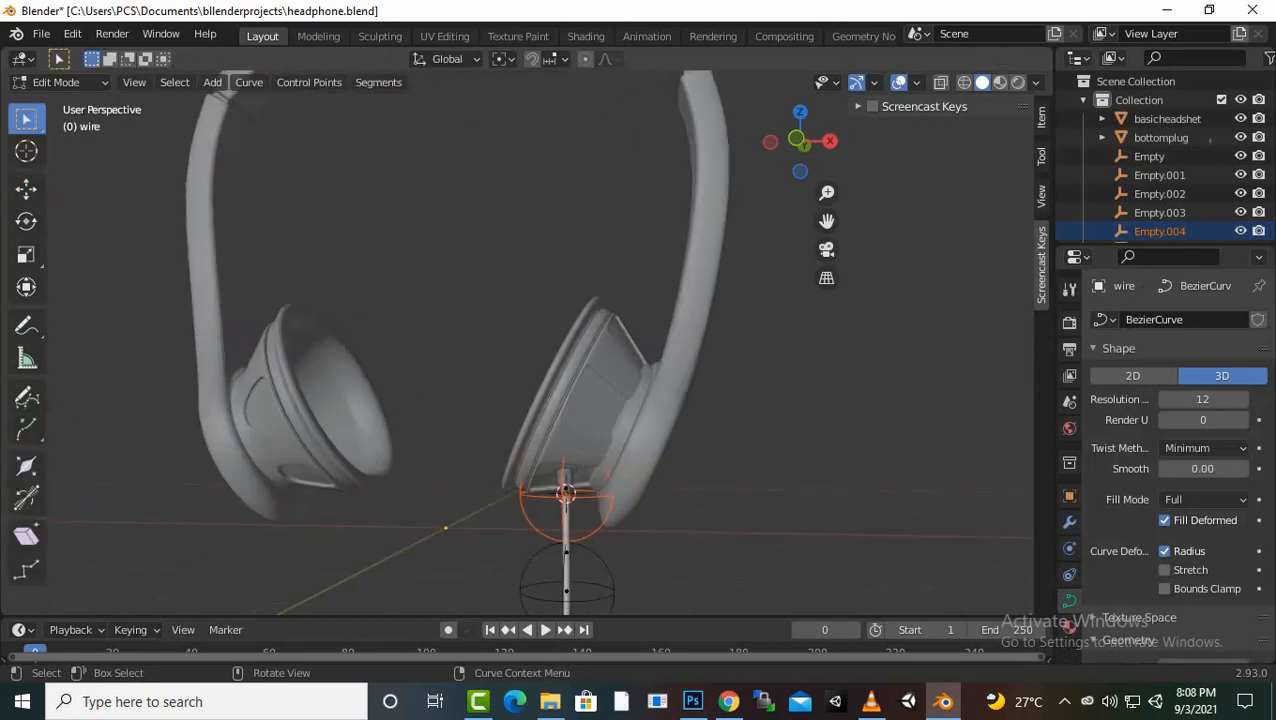
{"action": "left_click", "coordinate": [566, 490]}
{"action": "left_click", "coordinate": [309, 82]}
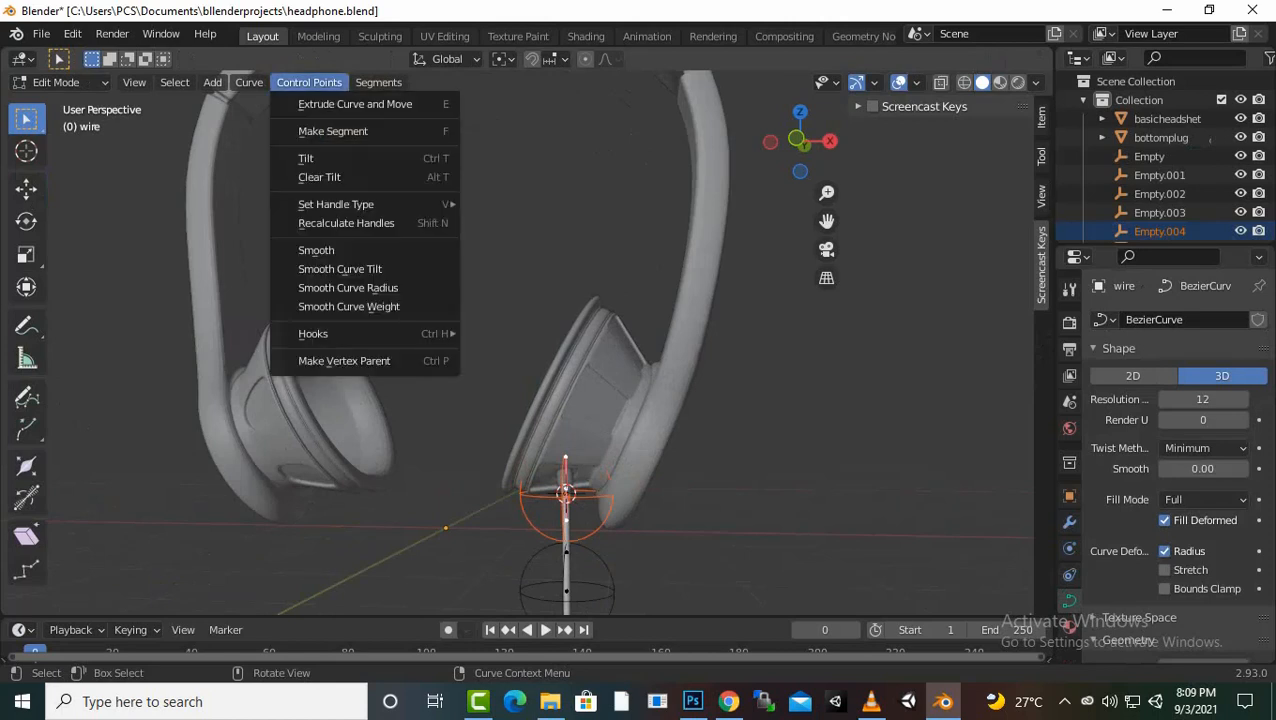
{"action": "mouse_move", "coordinate": [330, 333]}
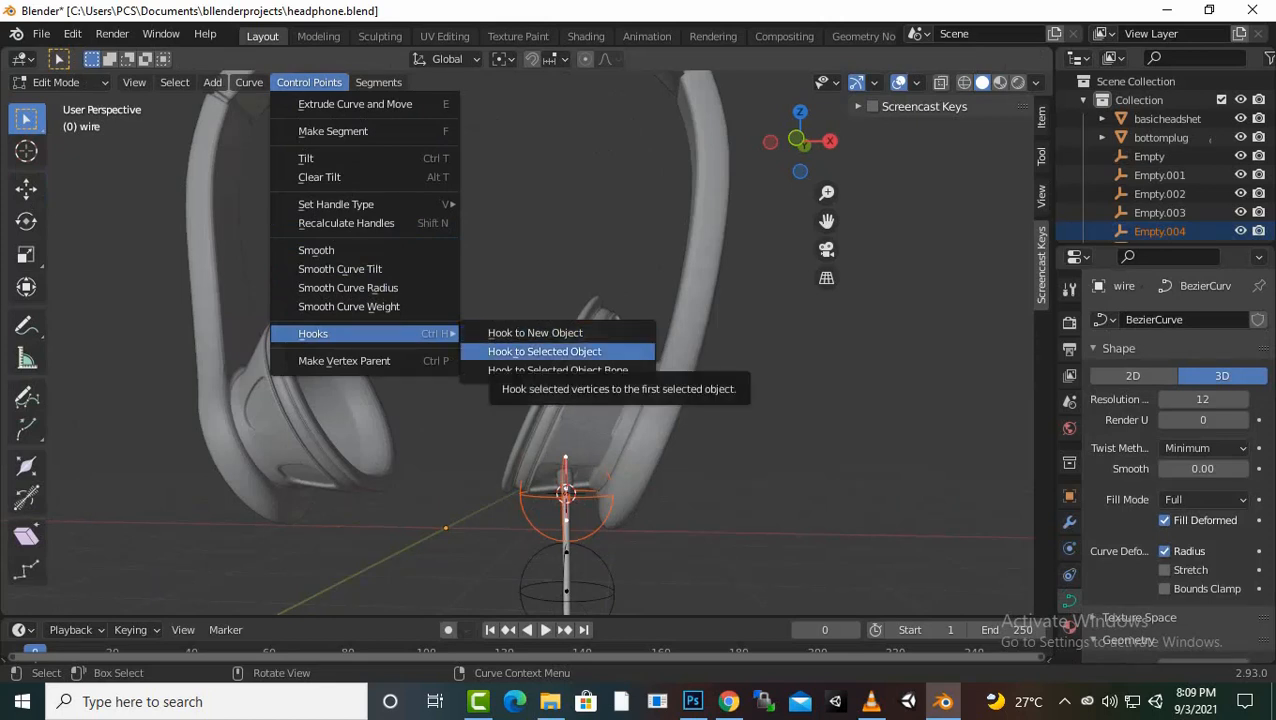
{"action": "left_click", "coordinate": [544, 351]}
{"action": "scroll", "coordinate": [540, 343], "scroll_direction": "down", "scroll_amount": 2}
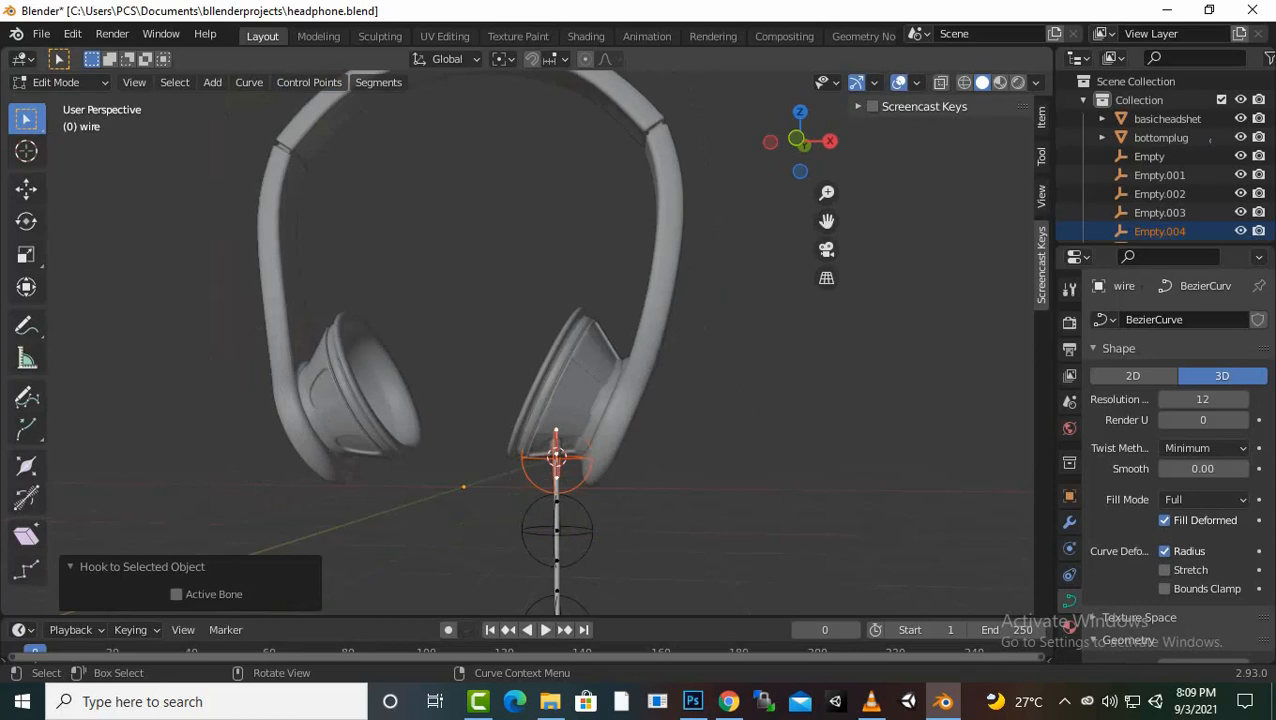
{"action": "key", "text": "Tab"}
Hook the wire's control point inside the second sphere from the top to that empty, and return to Object Mode
{"action": "left_click", "coordinate": [590, 535]}
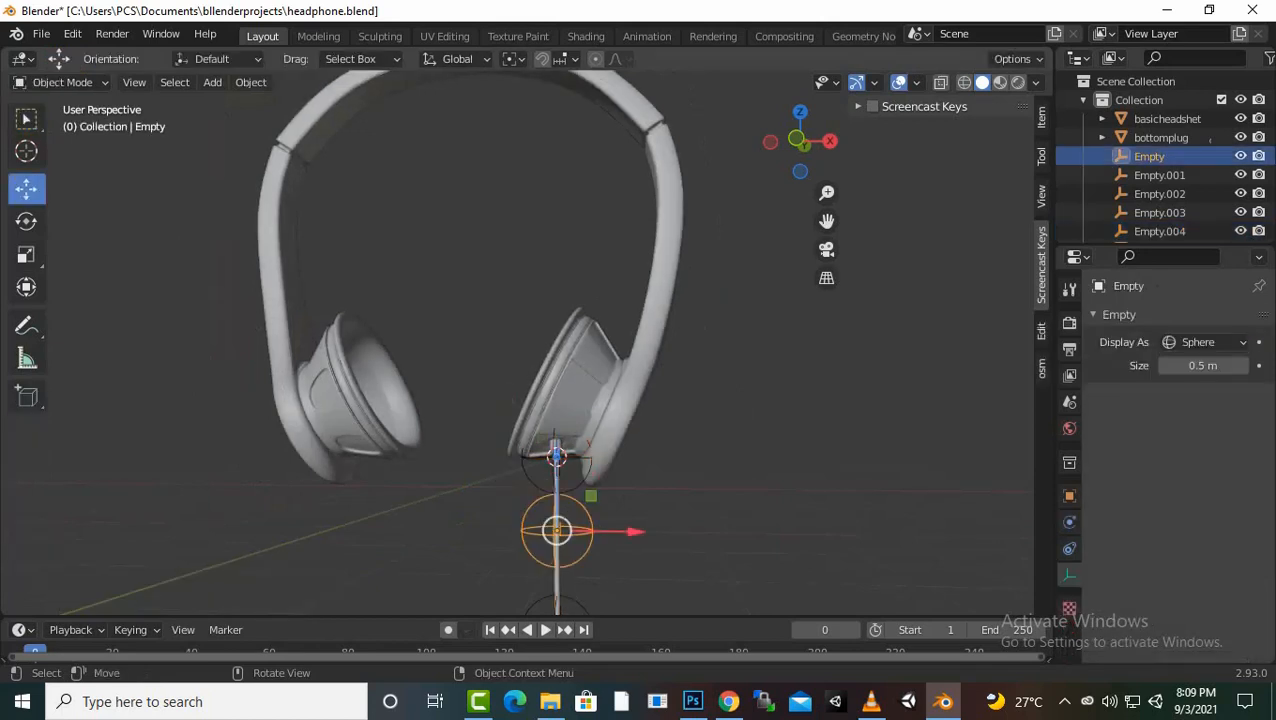
{"action": "left_click", "coordinate": [557, 582], "text": "shift"}
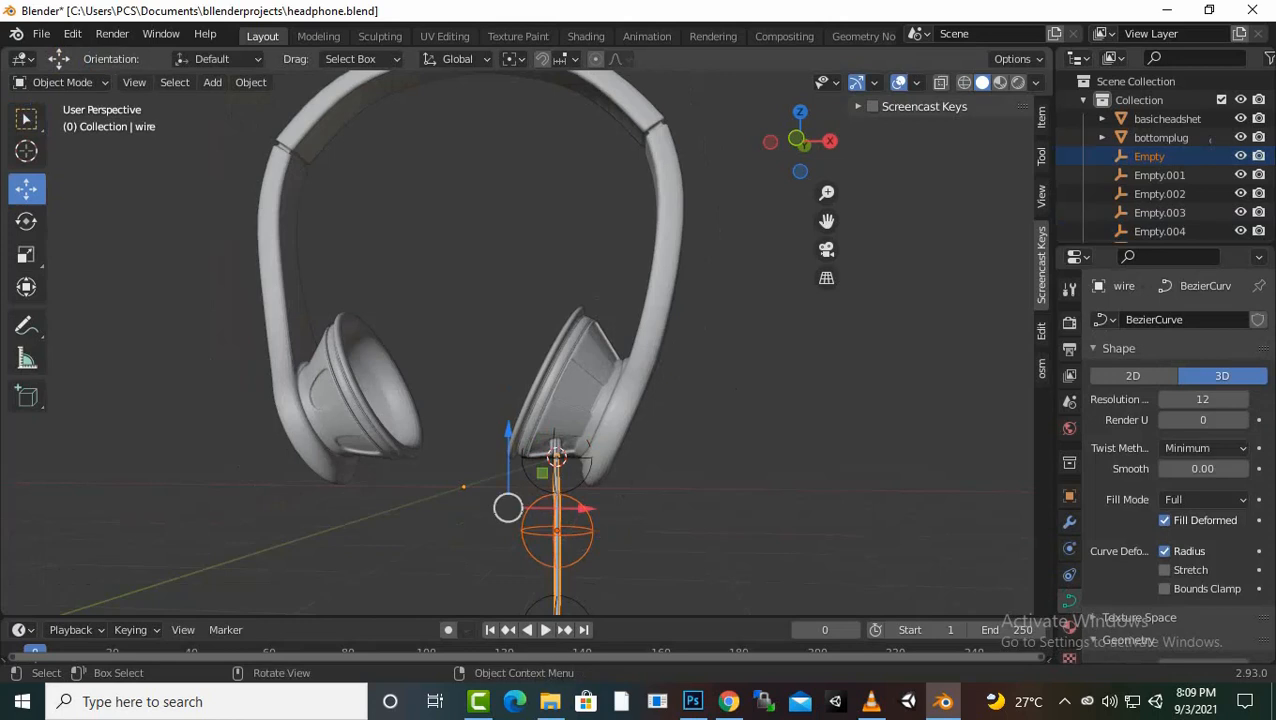
{"action": "key", "text": "Tab"}
{"action": "left_click", "coordinate": [557, 531]}
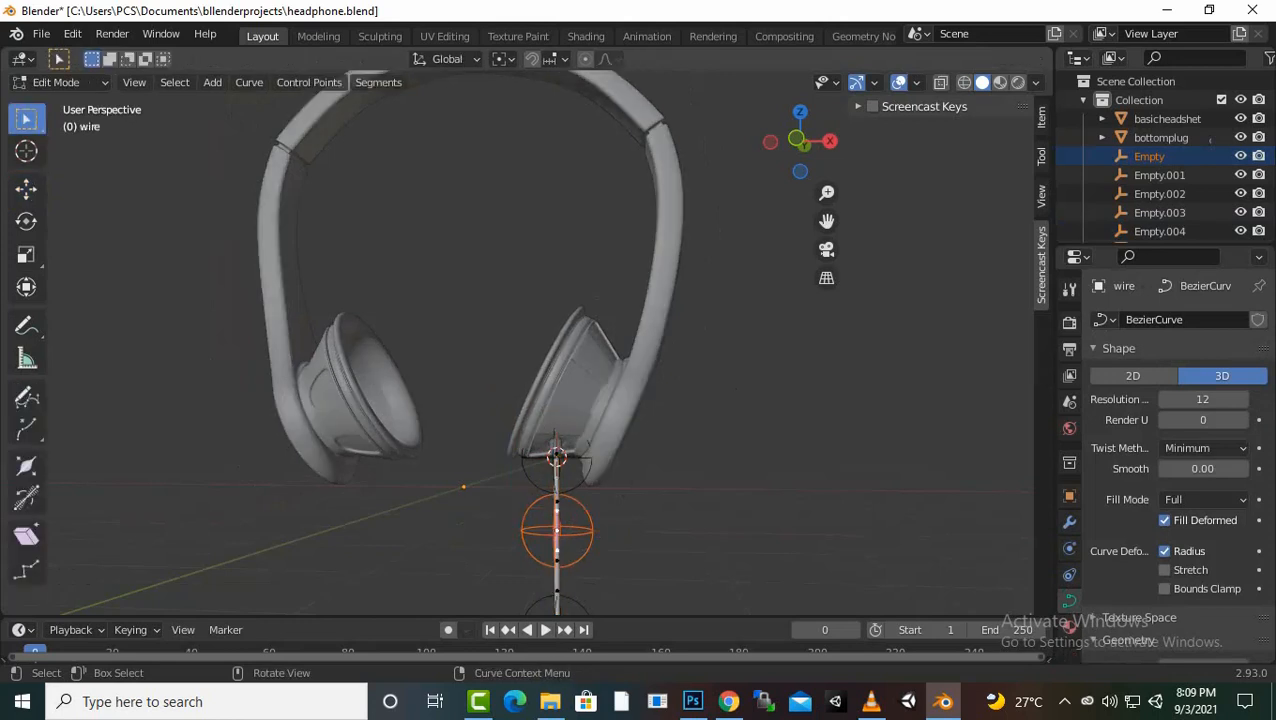
{"action": "left_click", "coordinate": [309, 82]}
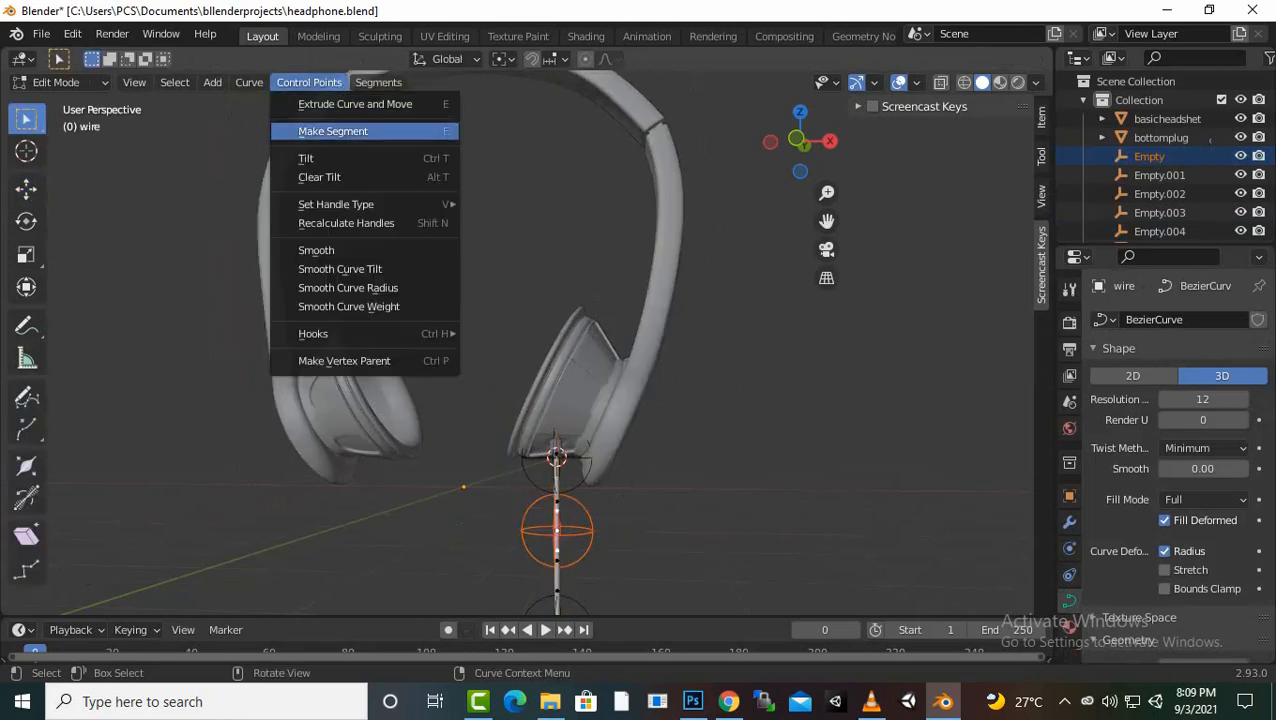
{"action": "mouse_move", "coordinate": [330, 333]}
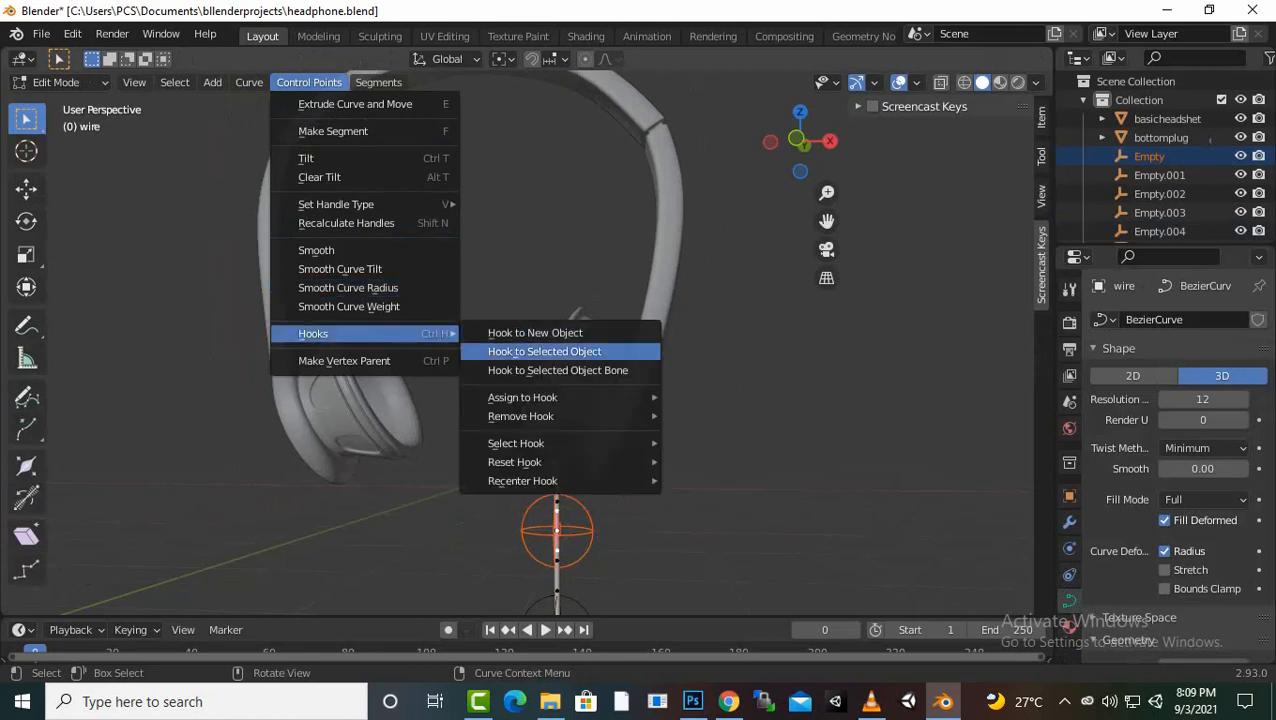
{"action": "left_click", "coordinate": [544, 351]}
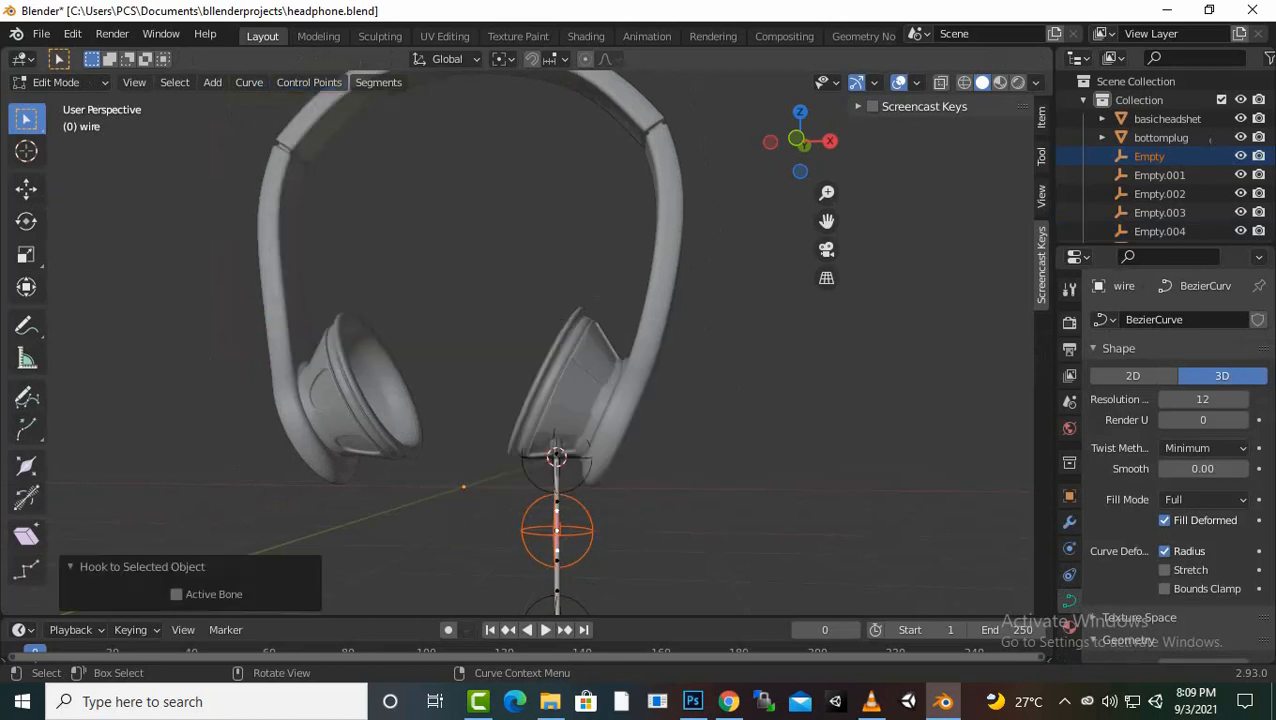
{"action": "left_click_drag", "start_coordinate": [827, 221], "coordinate": [831, 10]}
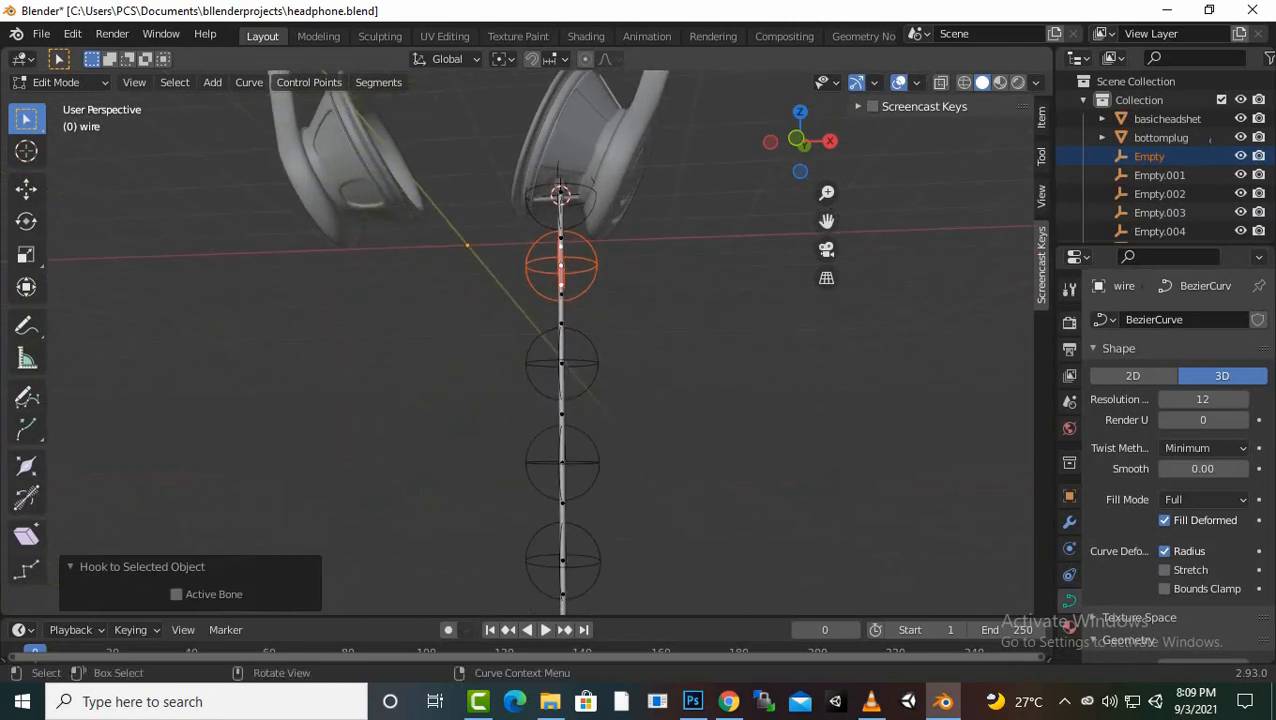
{"action": "key", "text": "Tab"}
Hook the wire's control point inside the third sphere from the top to that empty, and return to Object Mode
{"action": "left_click", "coordinate": [561, 362]}
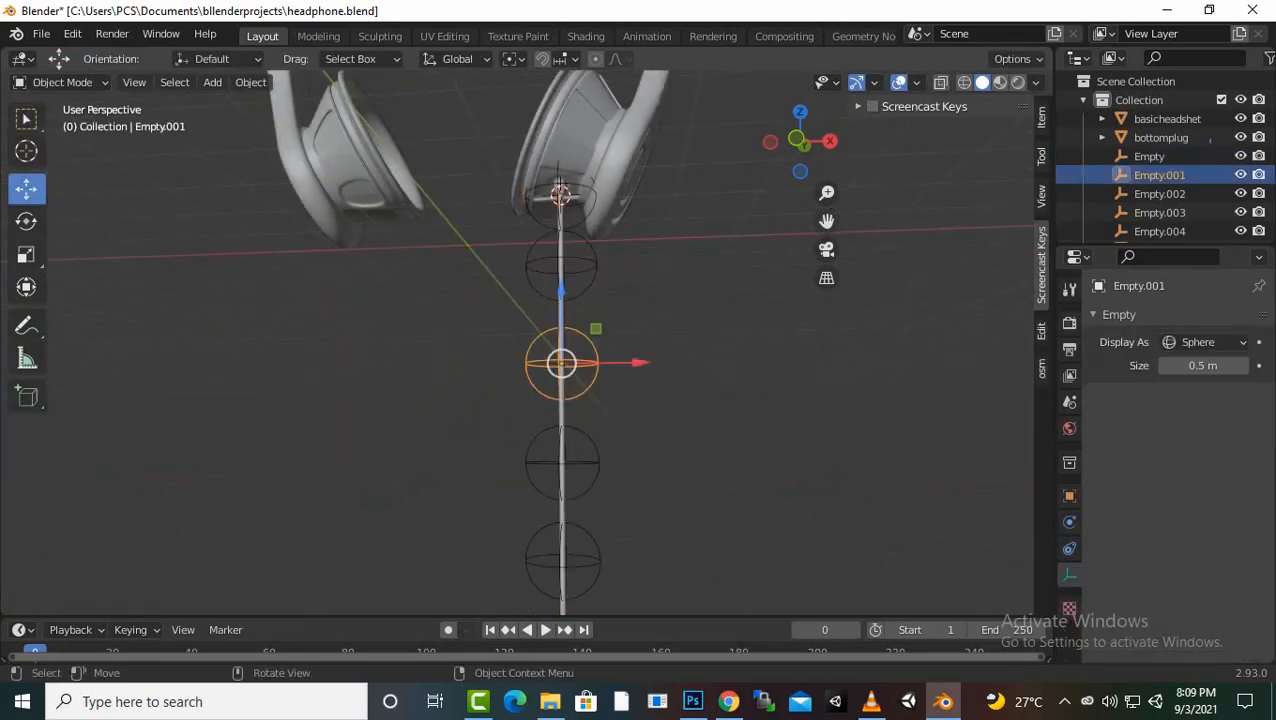
{"action": "left_click", "coordinate": [562, 411], "text": "shift"}
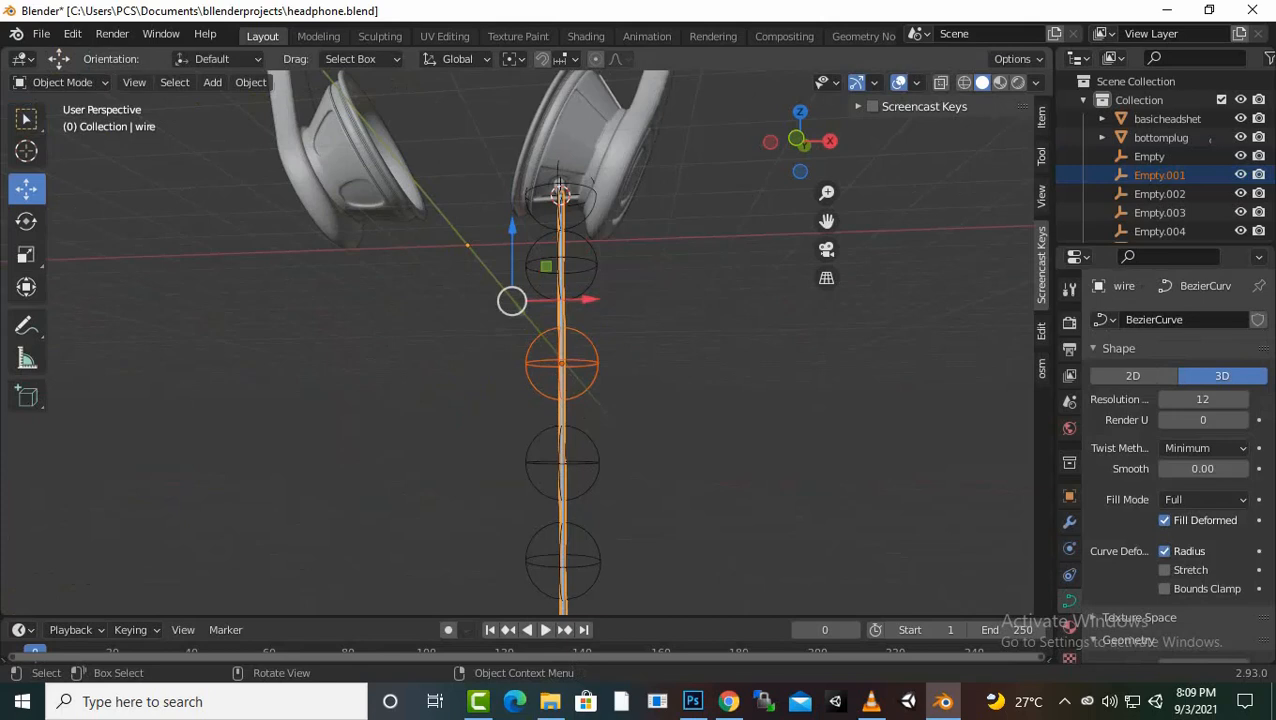
{"action": "key", "text": "Tab"}
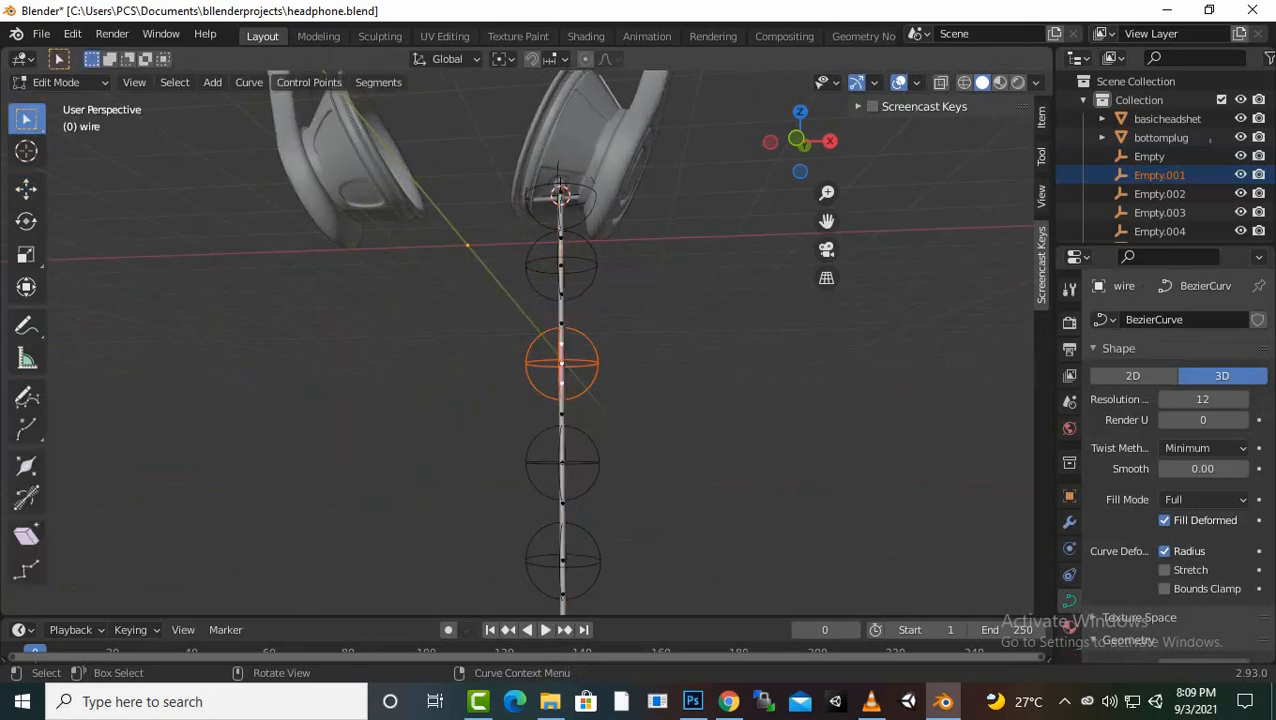
{"action": "left_click", "coordinate": [309, 82]}
{"action": "mouse_move", "coordinate": [330, 334]}
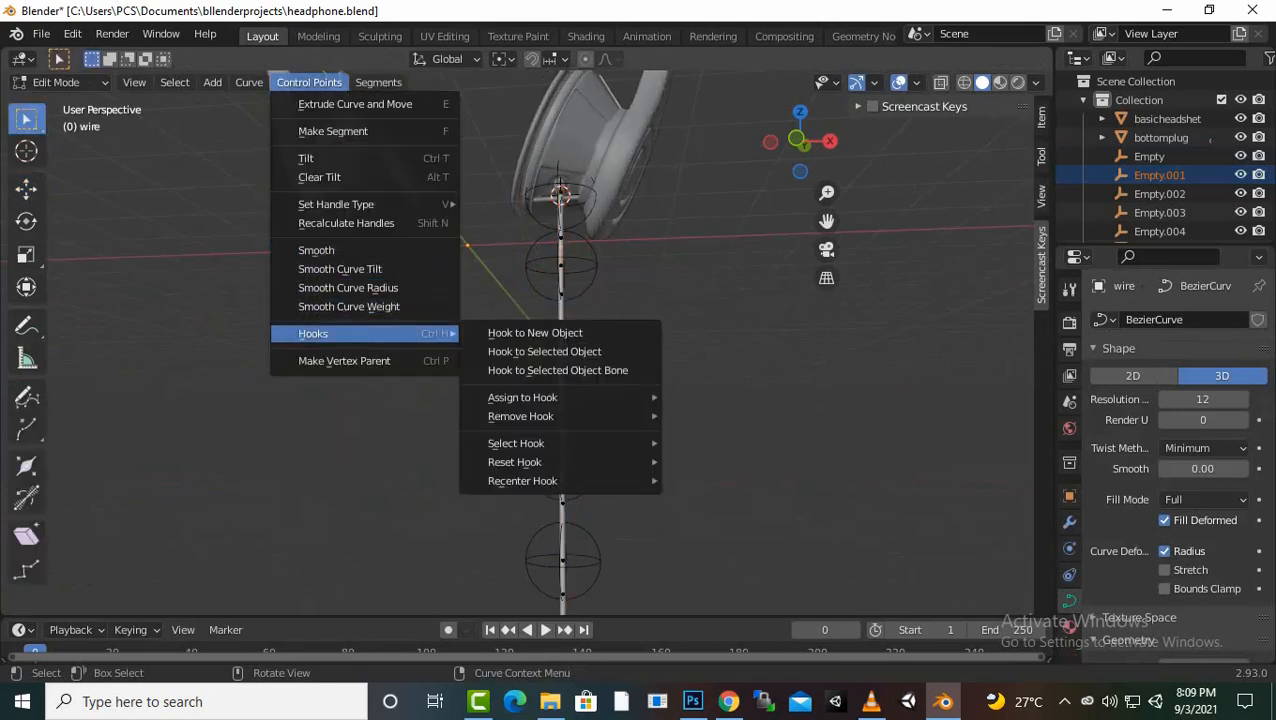
{"action": "left_click", "coordinate": [544, 351]}
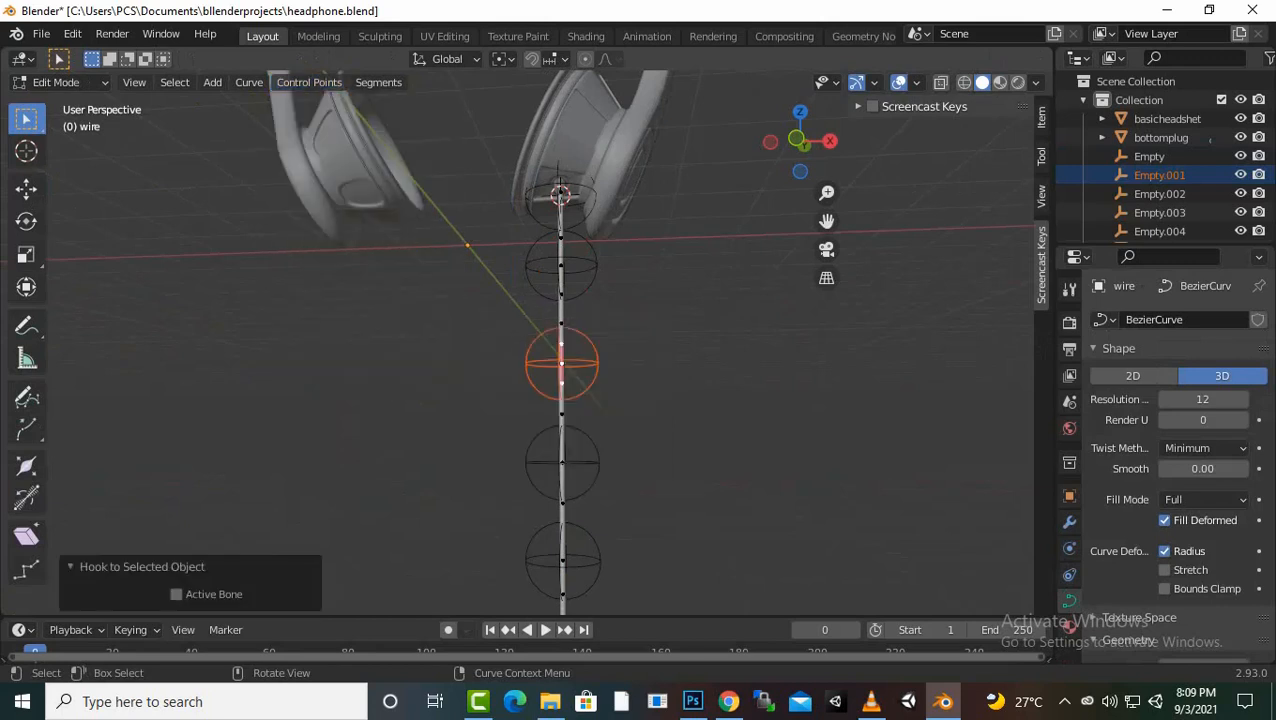
{"action": "key", "text": "Tab"}
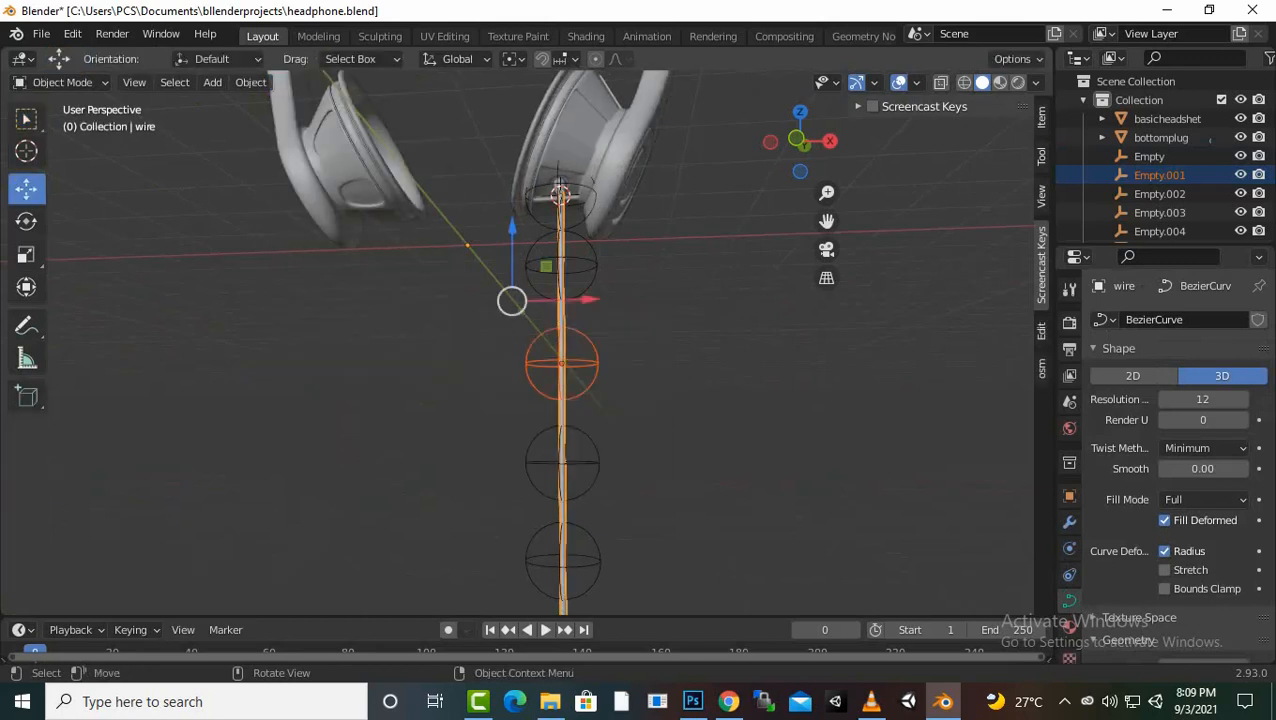
Hook the wire's control point inside the fourth sphere from the top to that empty, and leave curve editing
{"action": "left_click", "coordinate": [562, 462]}
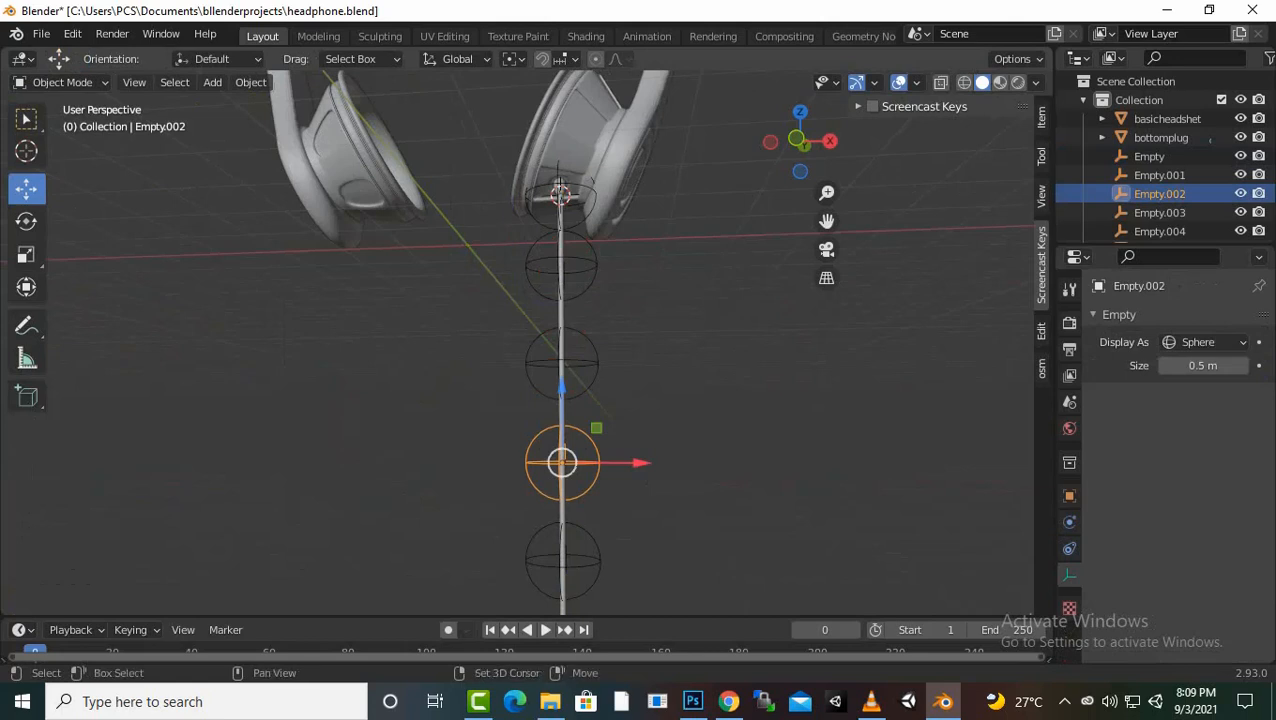
{"action": "left_click", "coordinate": [561, 195], "text": "shift"}
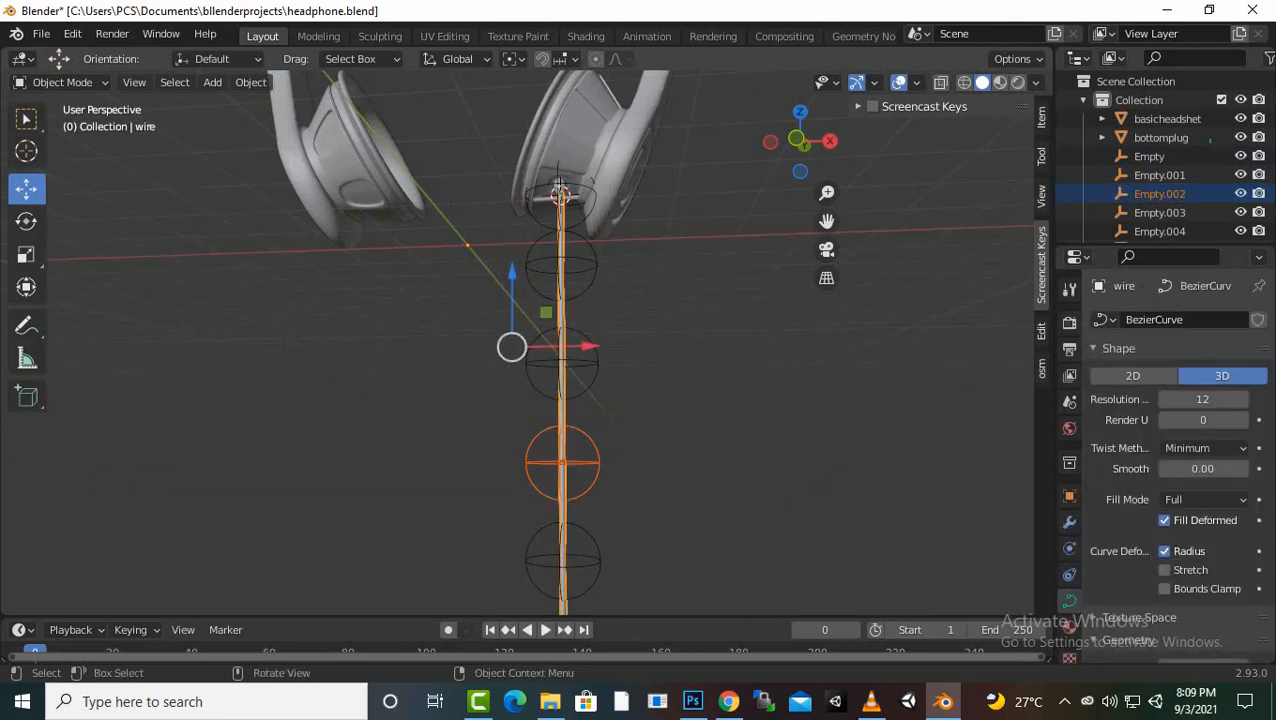
{"action": "key", "text": "Tab"}
{"action": "left_click", "coordinate": [562, 462]}
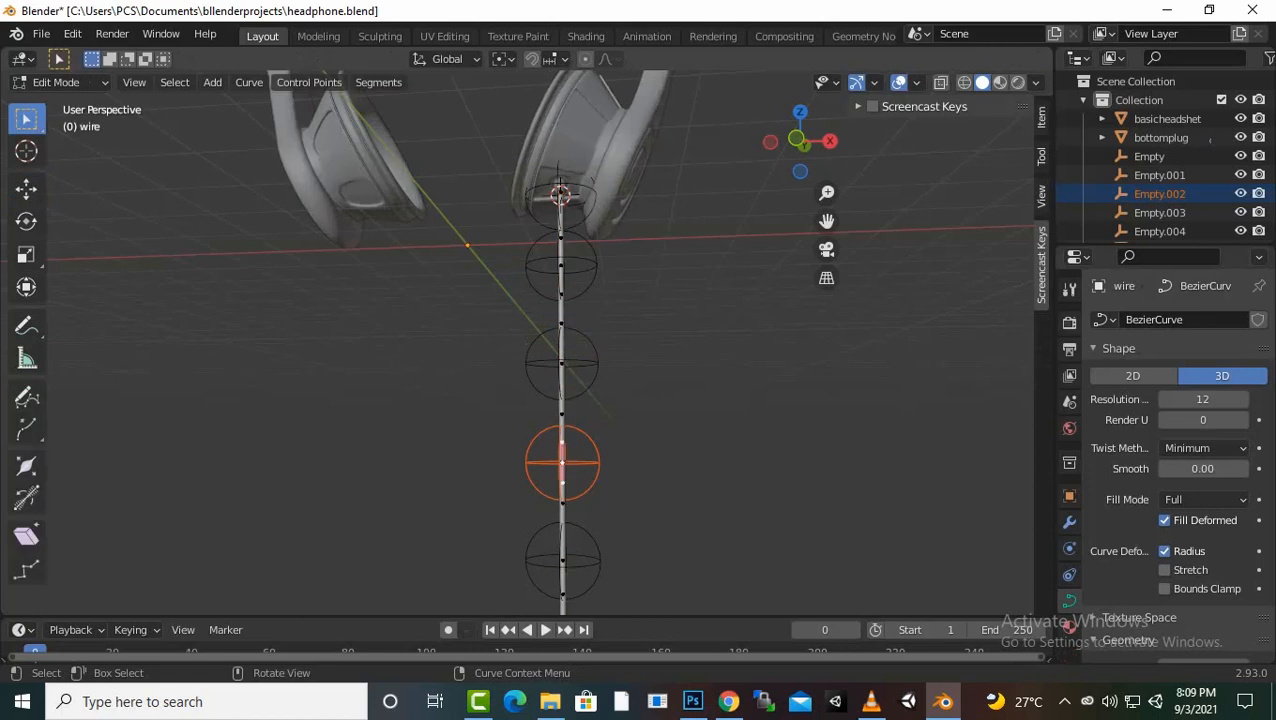
{"action": "left_click", "coordinate": [308, 82]}
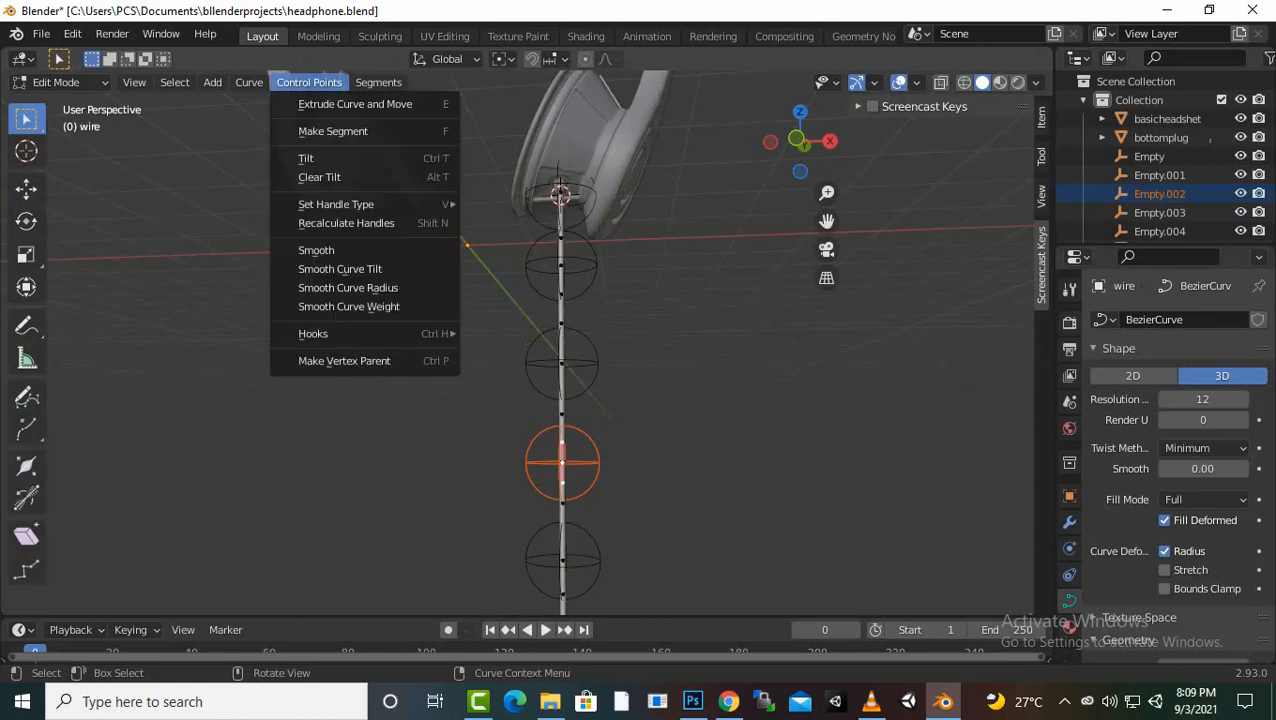
{"action": "mouse_move", "coordinate": [330, 333]}
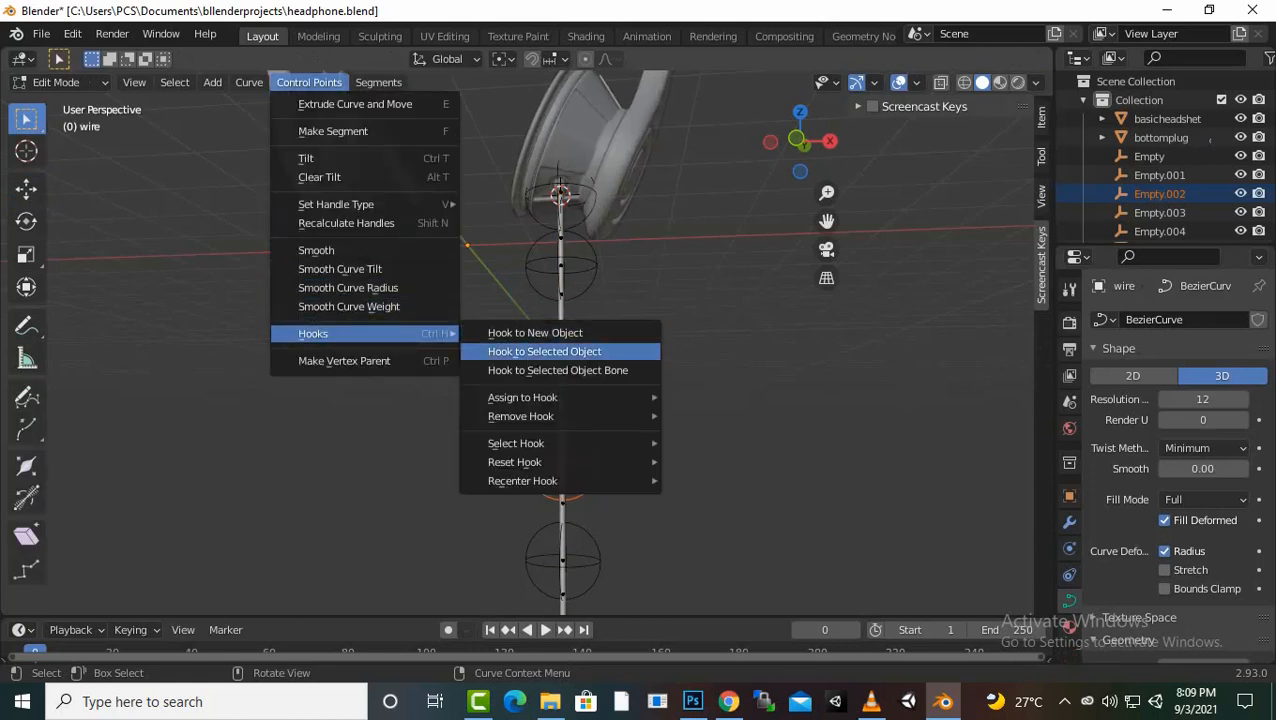
{"action": "left_click", "coordinate": [544, 351]}
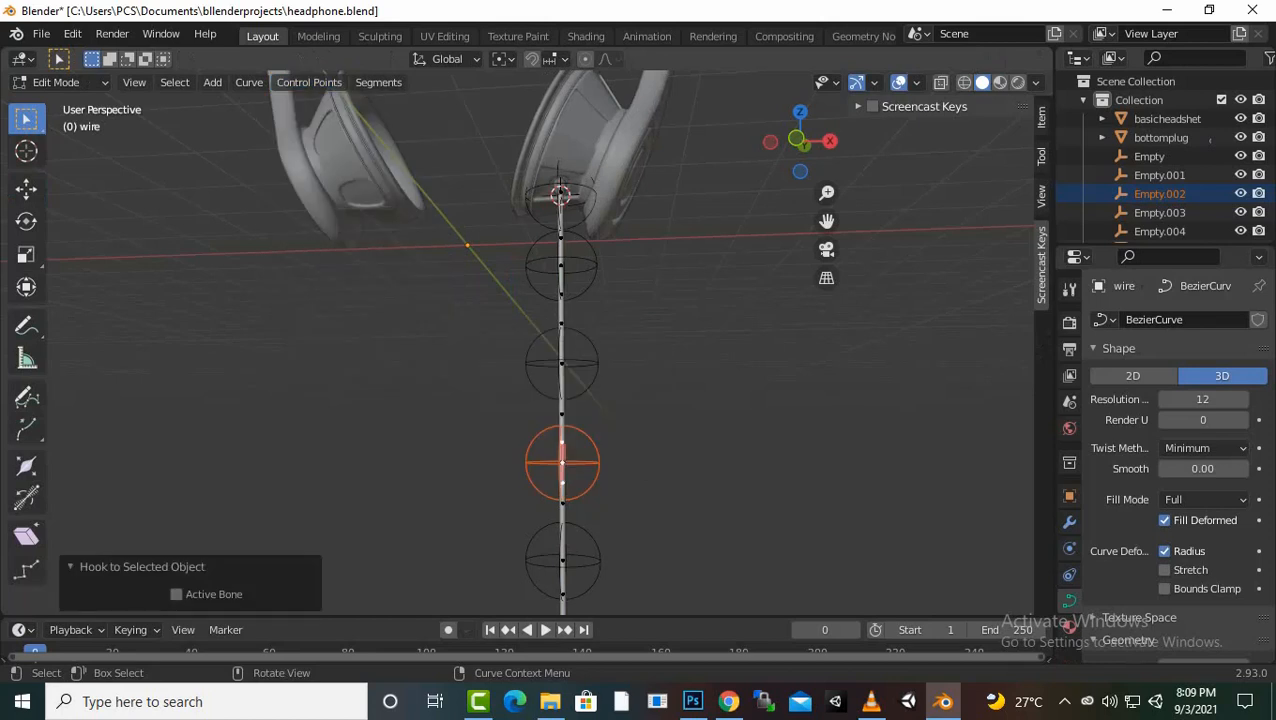
{"action": "key", "text": "Tab"}
Hook the wire's control point inside the lowest sphere to that empty, return to Object Mode and clear the selection
{"action": "left_click", "coordinate": [563, 560]}
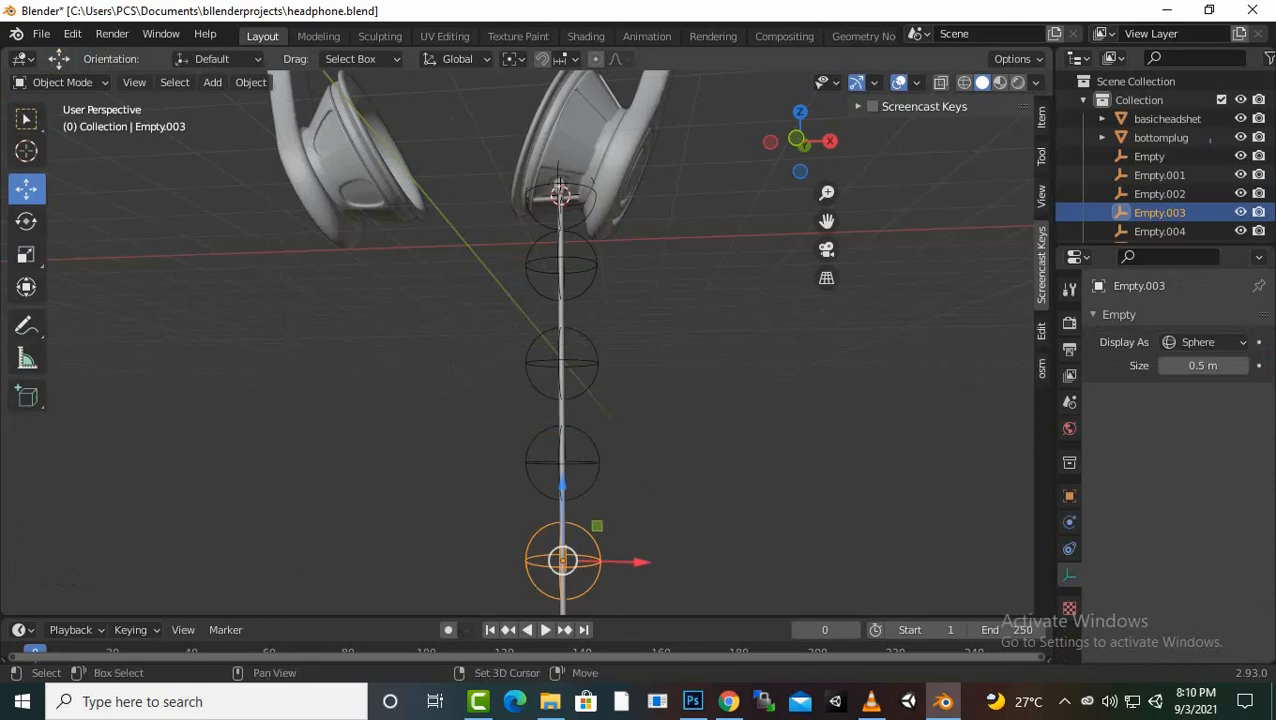
{"action": "left_click", "coordinate": [562, 413], "text": "shift"}
{"action": "key", "text": "Tab"}
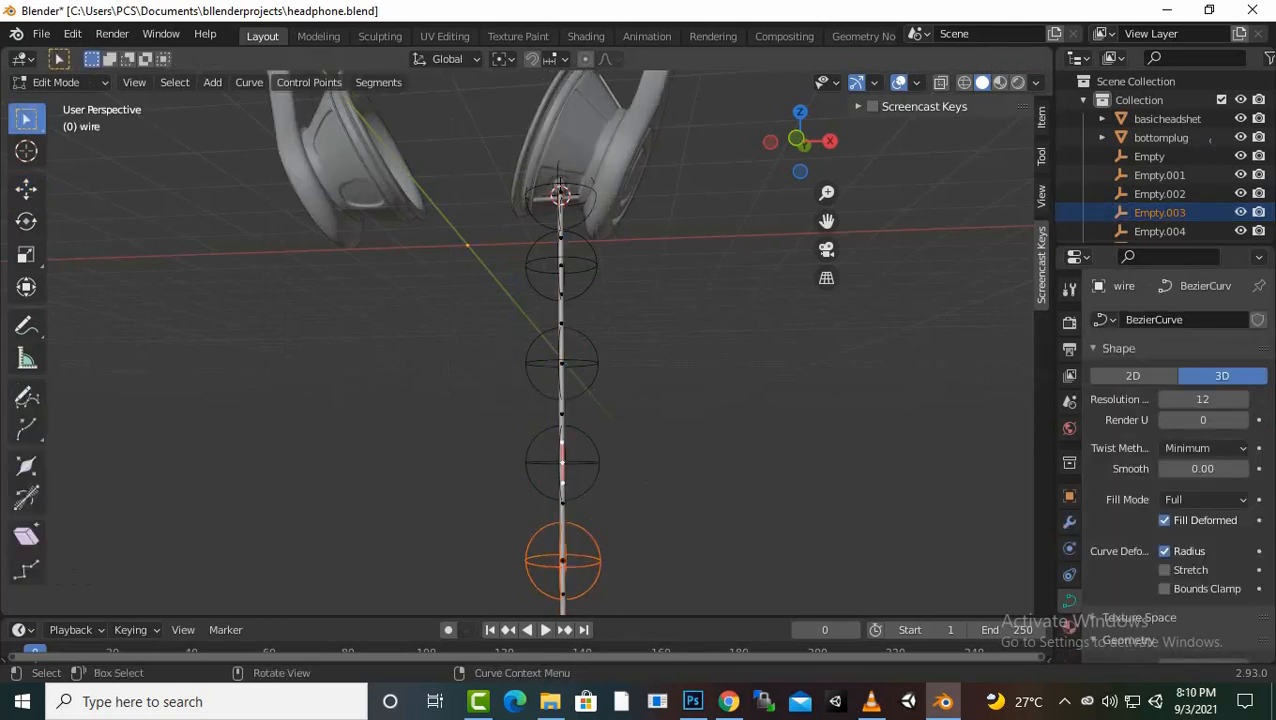
{"action": "left_click", "coordinate": [563, 560]}
{"action": "left_click", "coordinate": [309, 82]}
{"action": "mouse_move", "coordinate": [380, 333]}
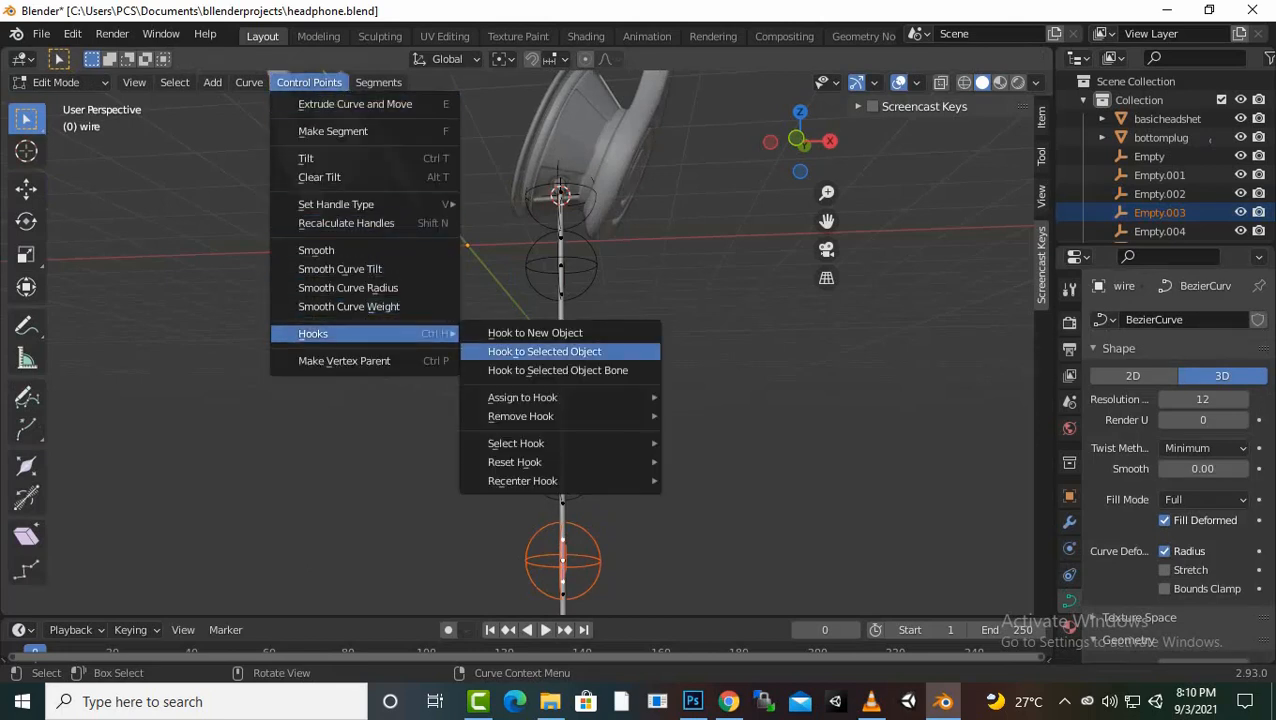
{"action": "left_click", "coordinate": [544, 351]}
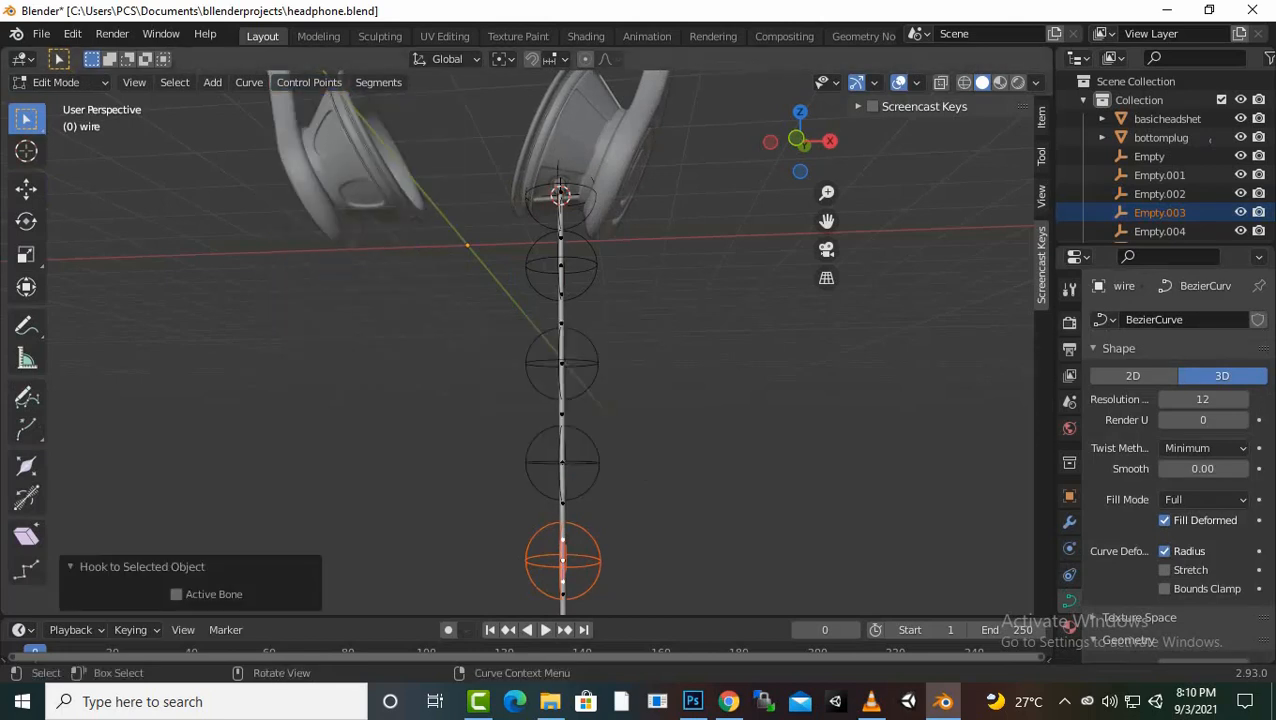
{"action": "left_click_drag", "start_coordinate": [826, 220], "coordinate": [868, 15]}
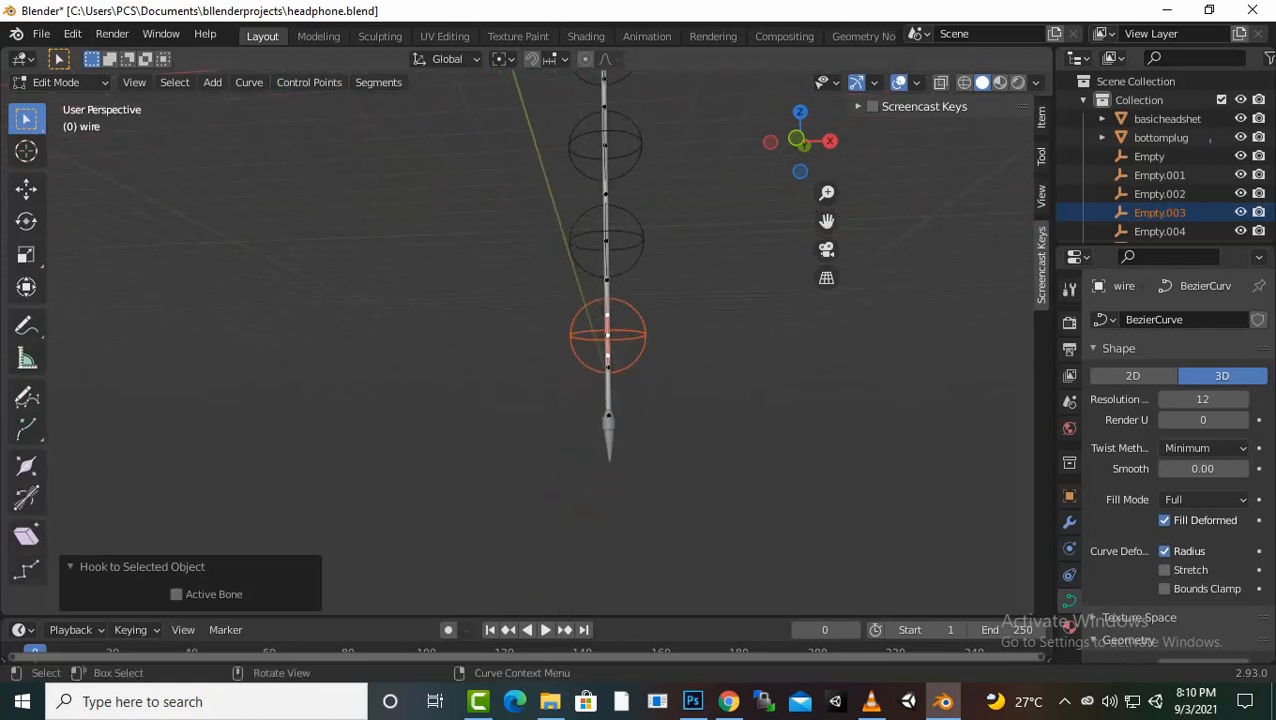
{"action": "scroll", "coordinate": [590, 260], "scroll_direction": "down", "scroll_amount": 3}
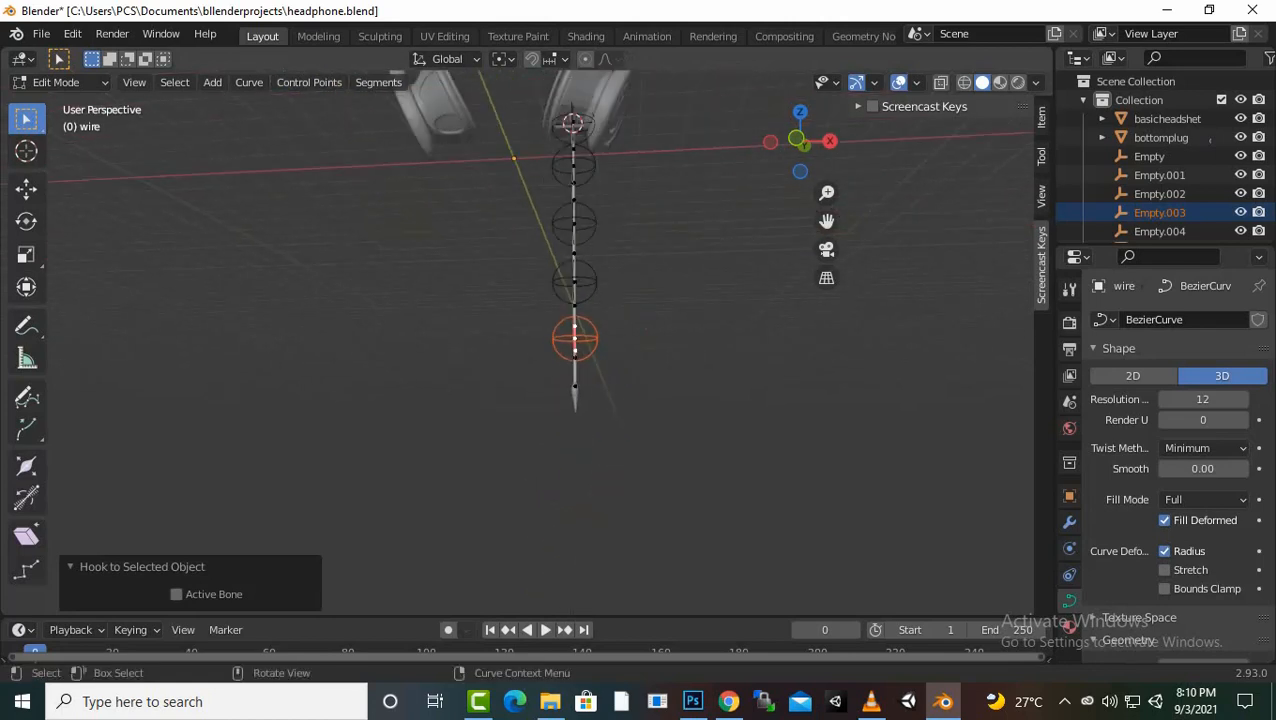
{"action": "key", "text": "Tab"}
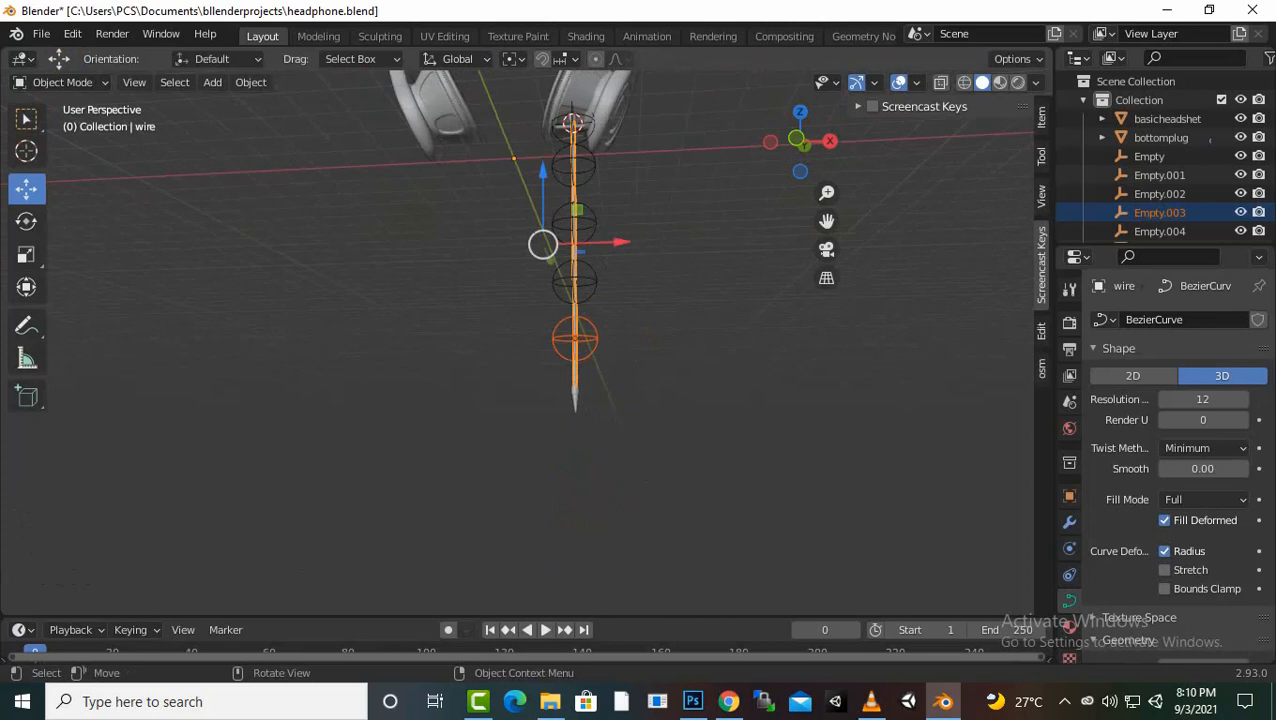
{"action": "key", "text": "alt+a"}
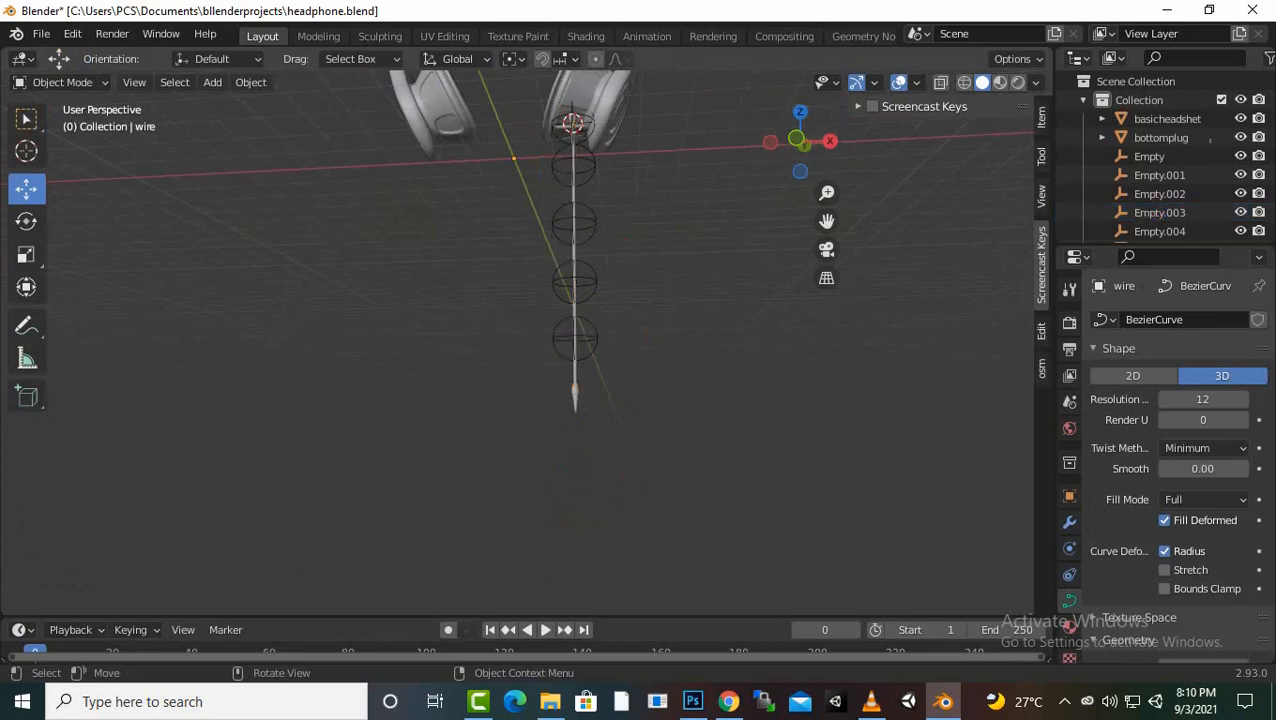
Nudge the second sphere empty from the top about 0.009 m along negative X
{"action": "left_click_drag", "start_coordinate": [827, 221], "coordinate": [814, 320]}
{"action": "scroll", "coordinate": [814, 320], "scroll_direction": "up", "scroll_amount": 4}
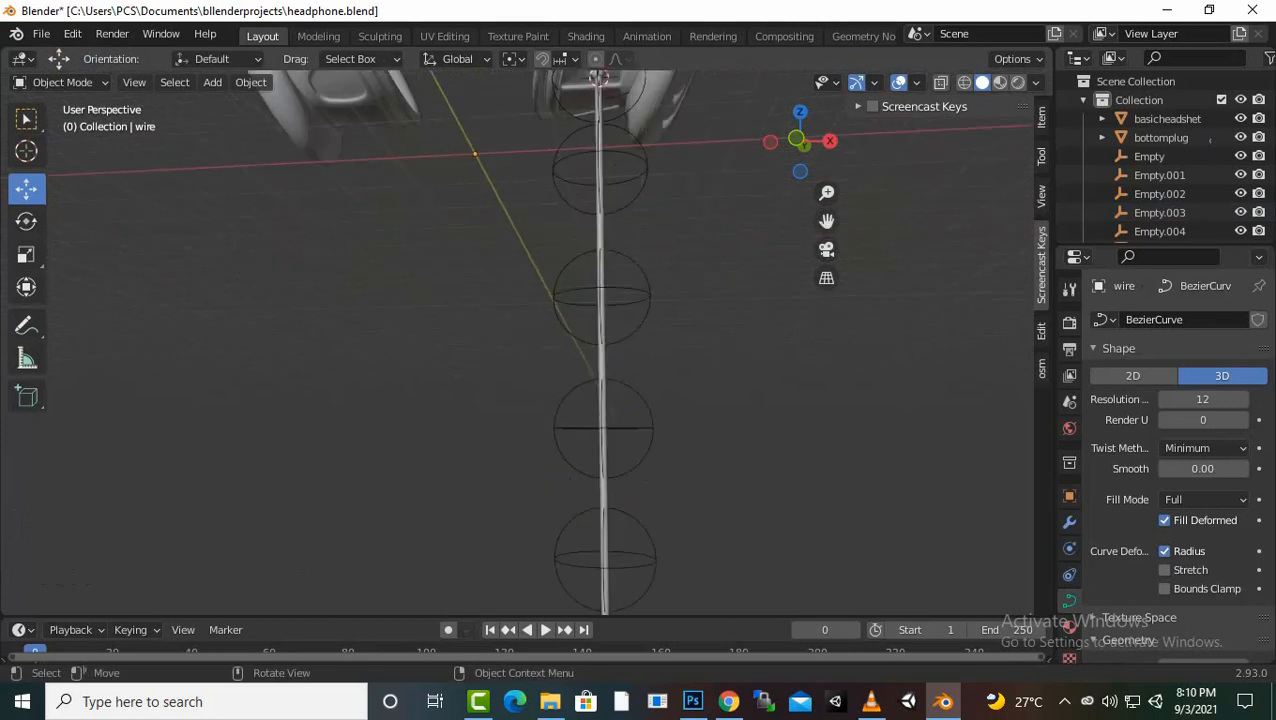
{"action": "left_click", "coordinate": [600, 168]}
{"action": "mouse_move", "coordinate": [672, 166]}
{"action": "left_mouse_down"}
{"action": "mouse_move", "coordinate": [695, 166]}
{"action": "mouse_move", "coordinate": [622, 166]}
{"action": "mouse_move", "coordinate": [708, 166]}
{"action": "mouse_move", "coordinate": [583, 166]}
{"action": "mouse_move", "coordinate": [938, 160]}
{"action": "mouse_move", "coordinate": [671, 162]}
{"action": "left_mouse_up"}
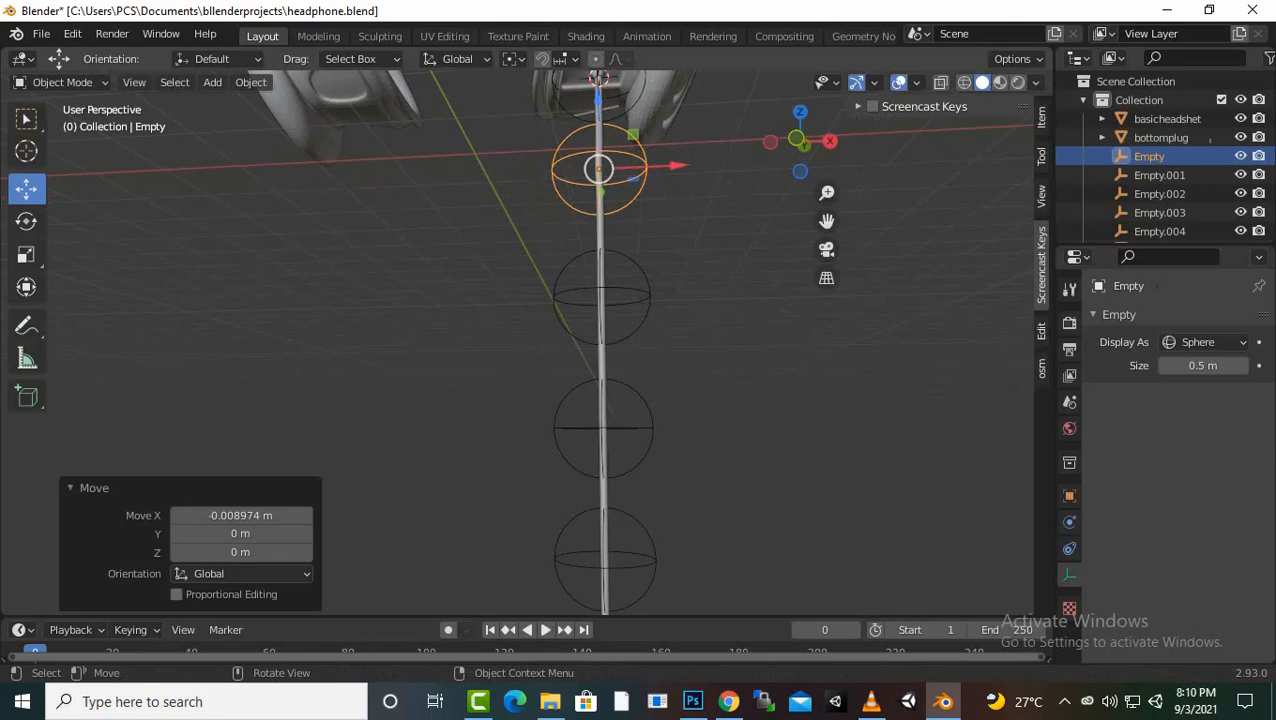
Set the handle type of all the wire's control points to Automatic, and return to Object Mode
{"action": "left_click", "coordinate": [601, 234]}
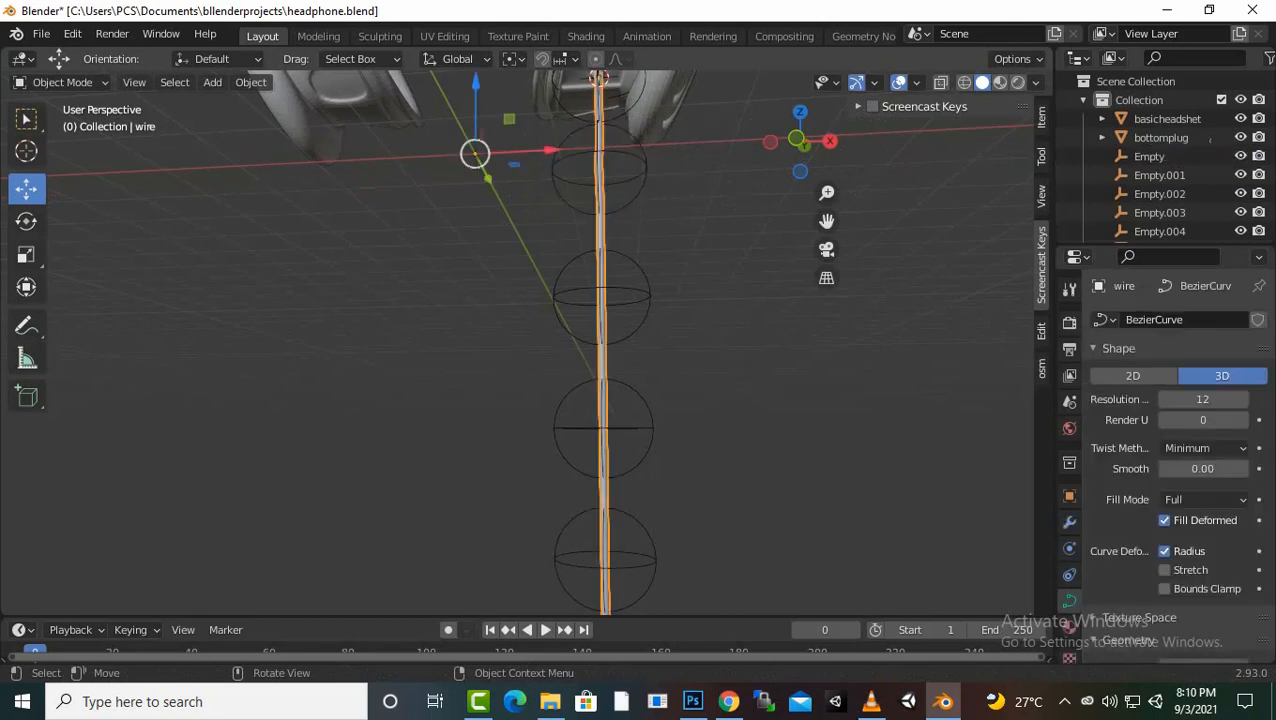
{"action": "key", "text": "Tab"}
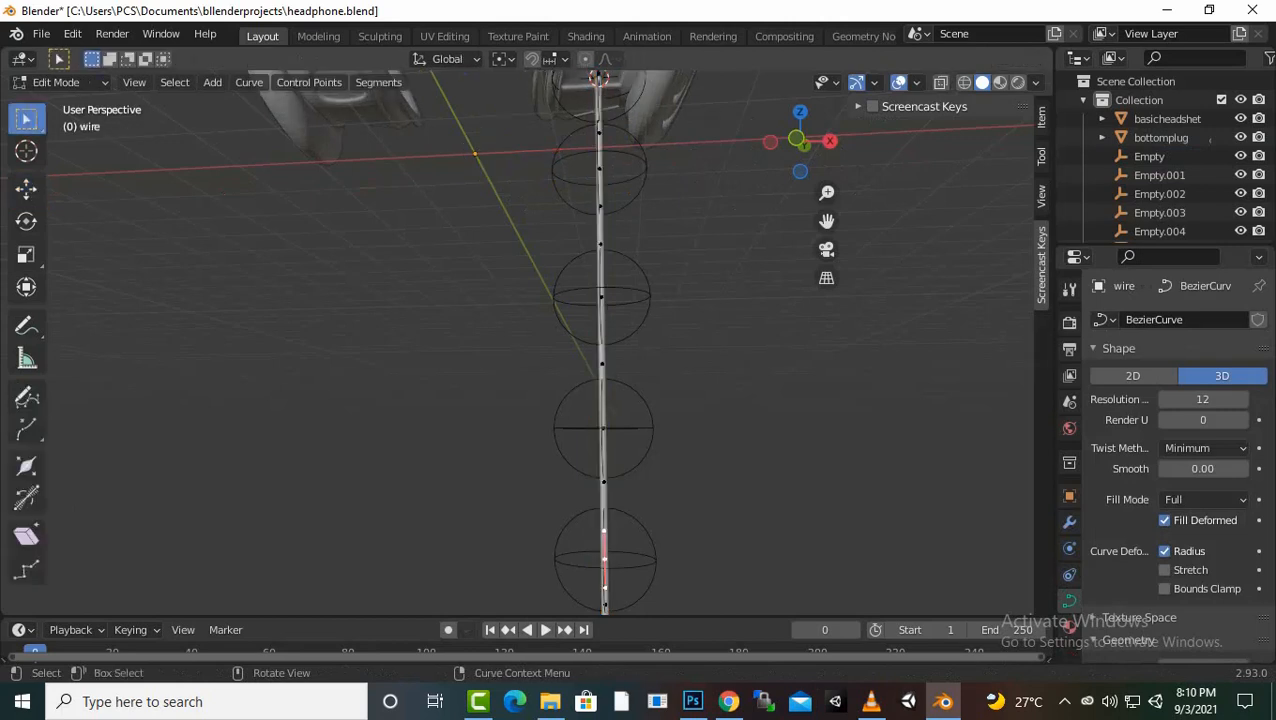
{"action": "key", "text": "a"}
{"action": "key", "text": "v"}
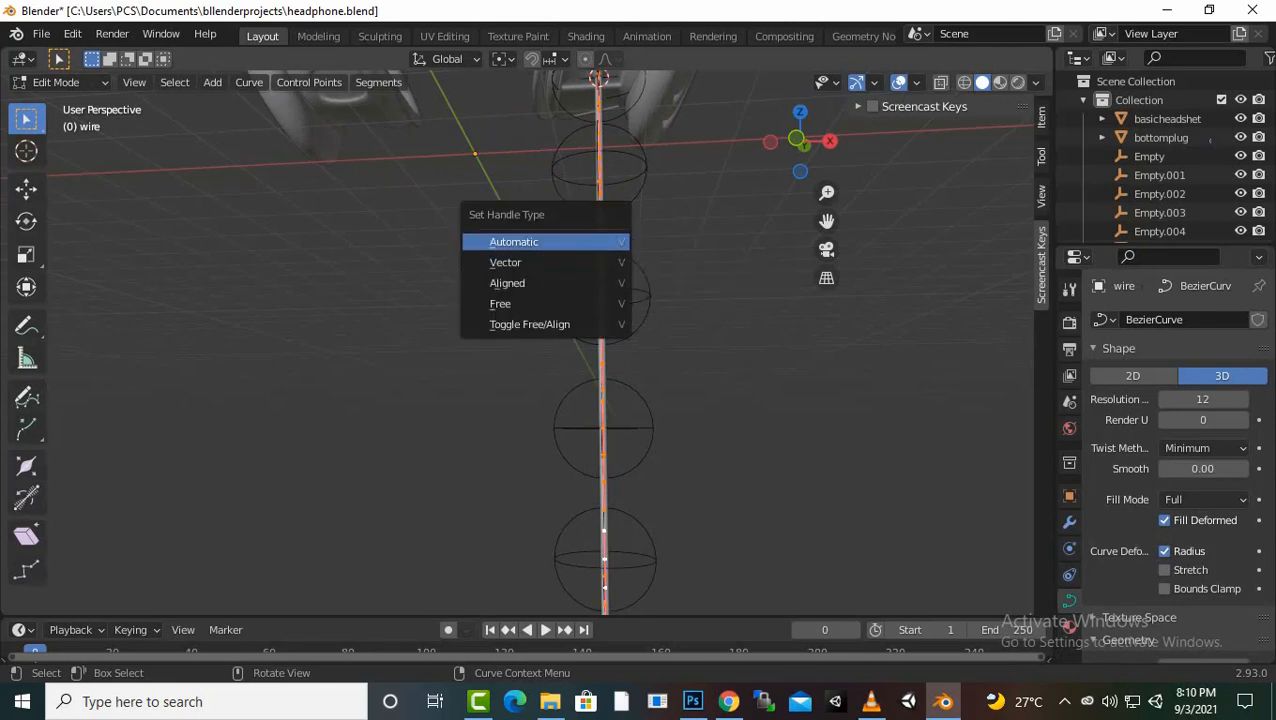
{"action": "left_click", "coordinate": [530, 242]}
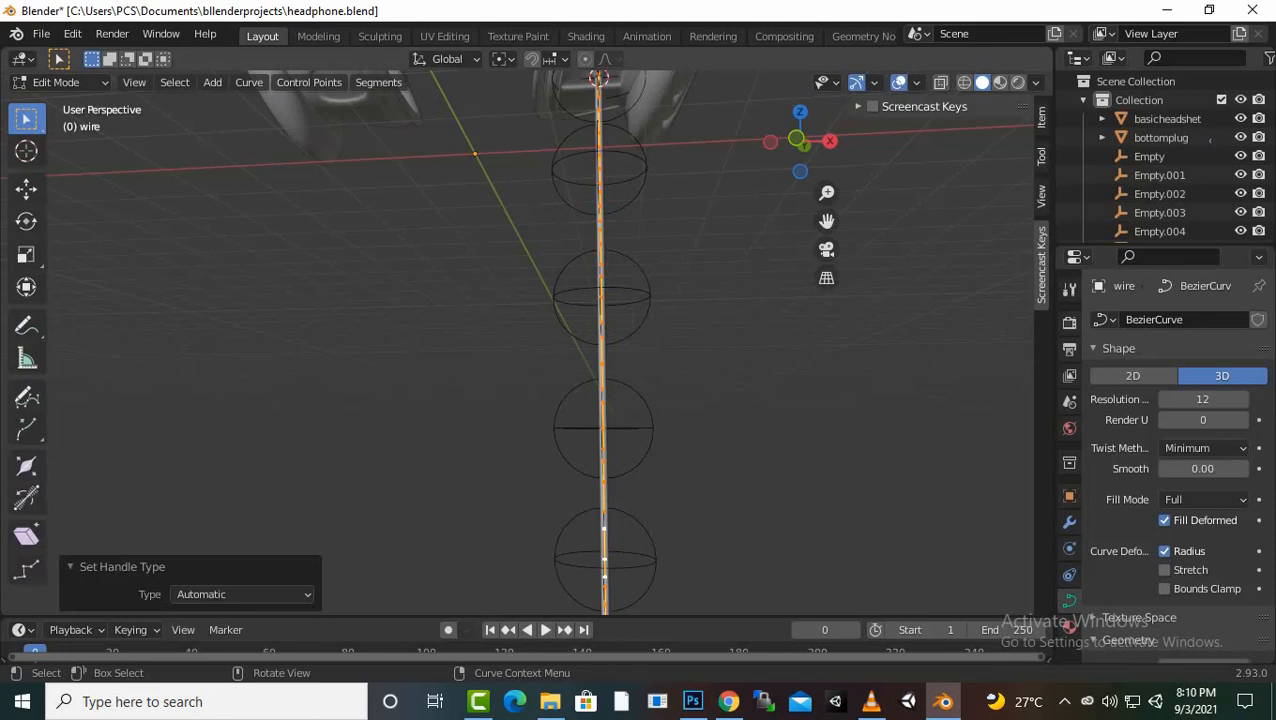
{"action": "key", "text": "Tab"}
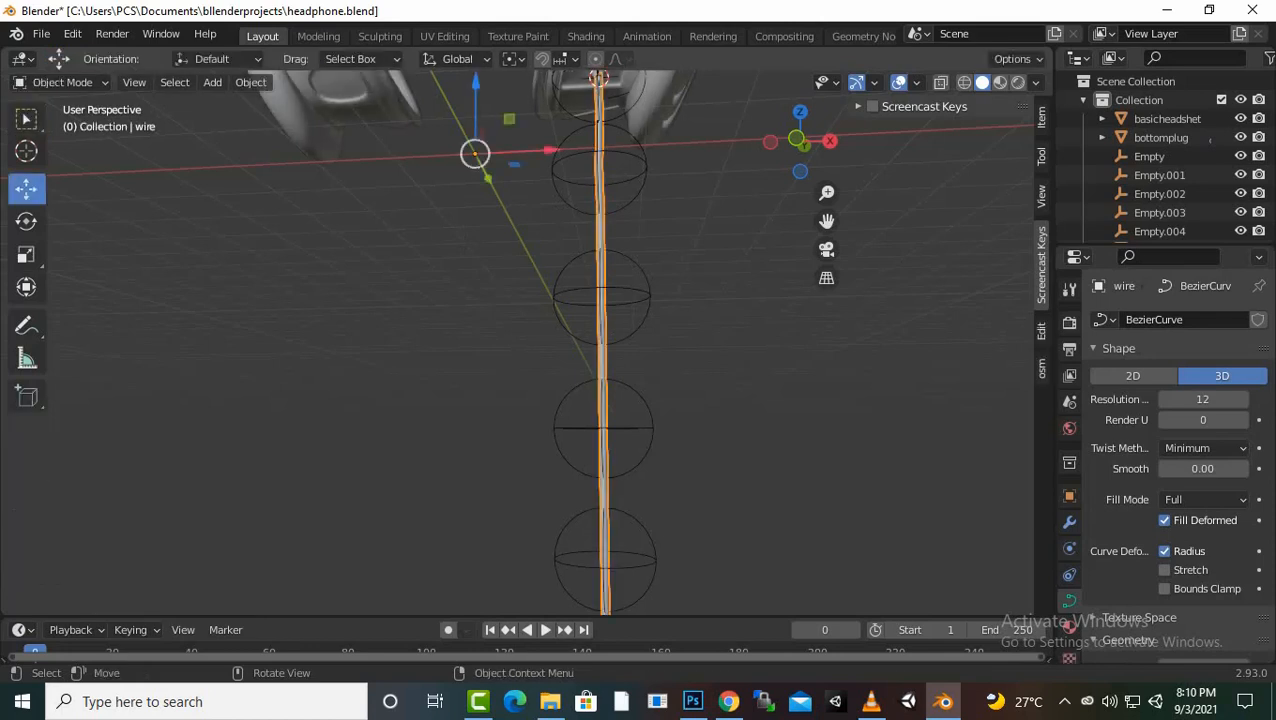
Move the second sphere empty from the top about 0.5 m along positive X to bend the wire
{"action": "left_click", "coordinate": [639, 190]}
{"action": "key", "text": "g"}
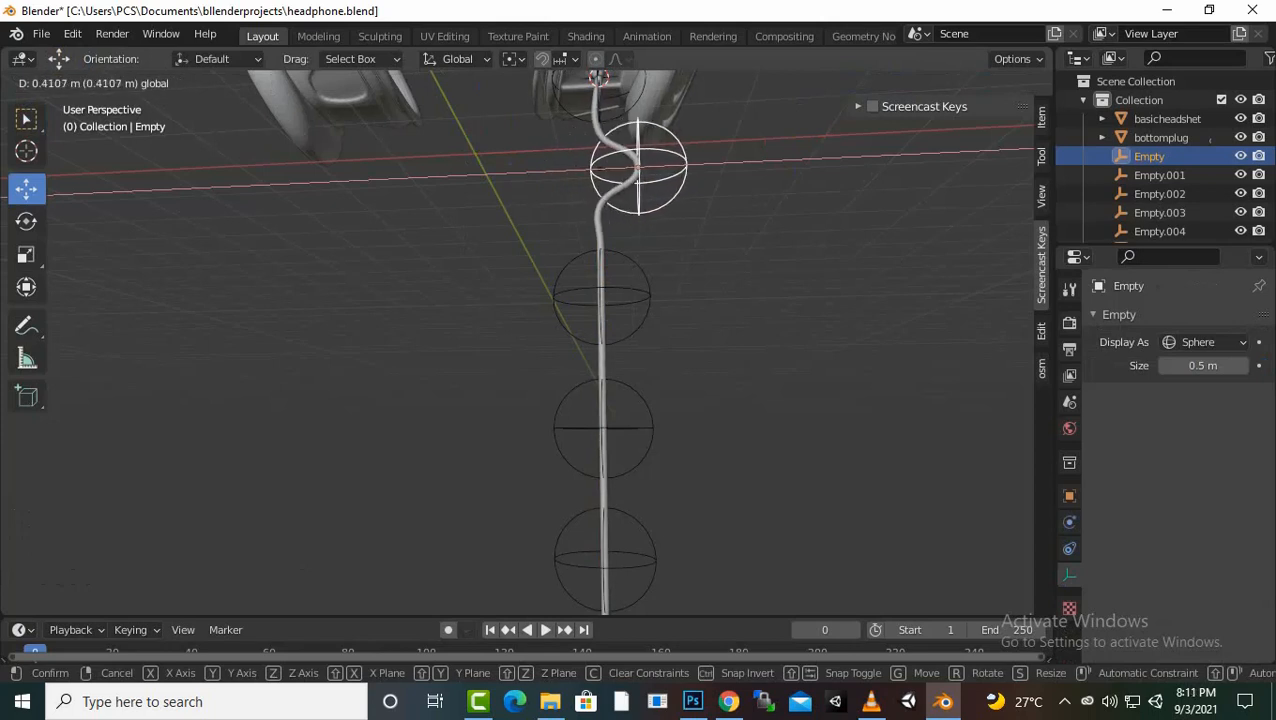
{"action": "key", "text": "Return"}
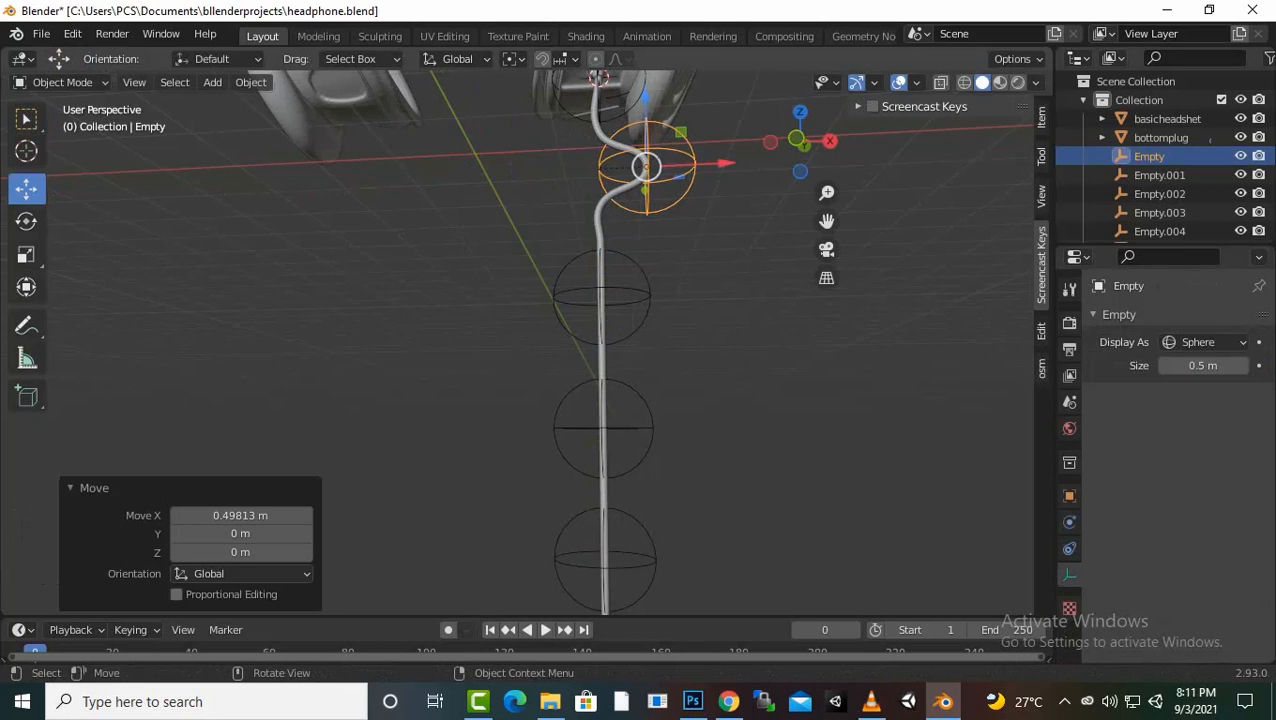
Move the third sphere empty from the top about 0.44 m along negative X and the fourth one slightly along positive X
{"action": "left_click", "coordinate": [650, 295]}
{"action": "left_click_drag", "start_coordinate": [653, 295], "coordinate": [610, 297]}
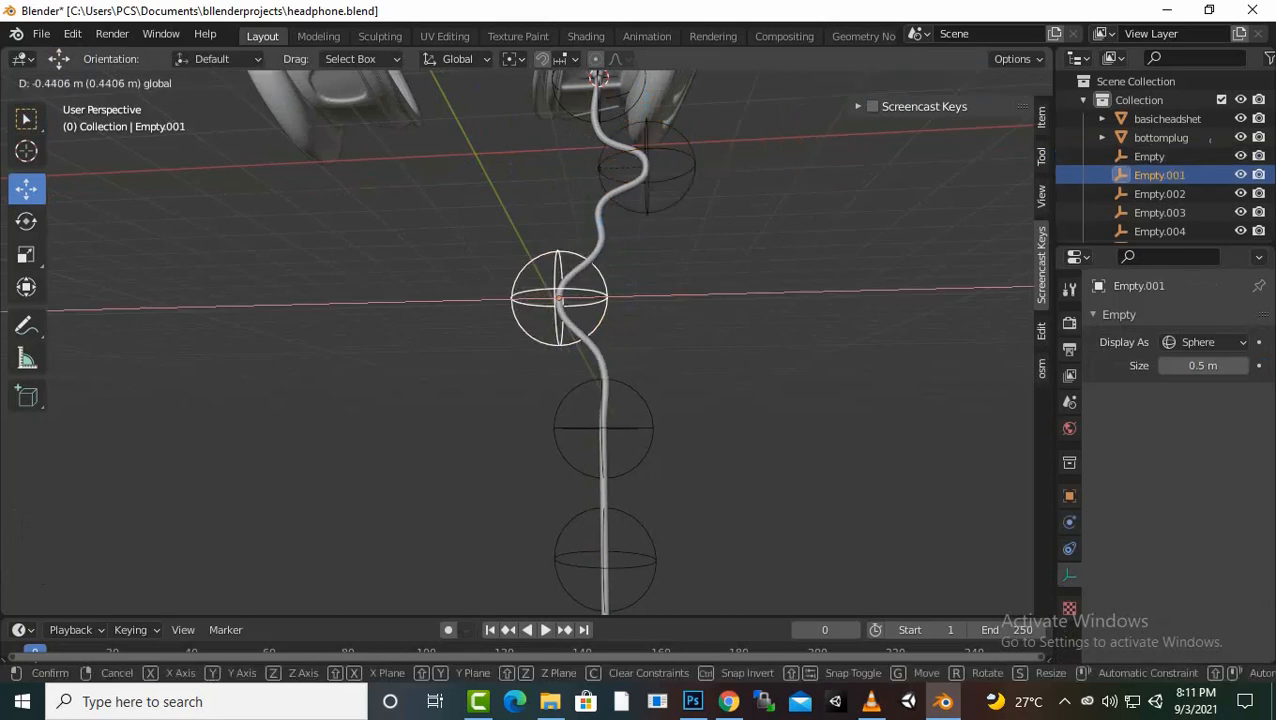
{"action": "left_click", "coordinate": [640, 300]}
{"action": "left_click", "coordinate": [651, 428]}
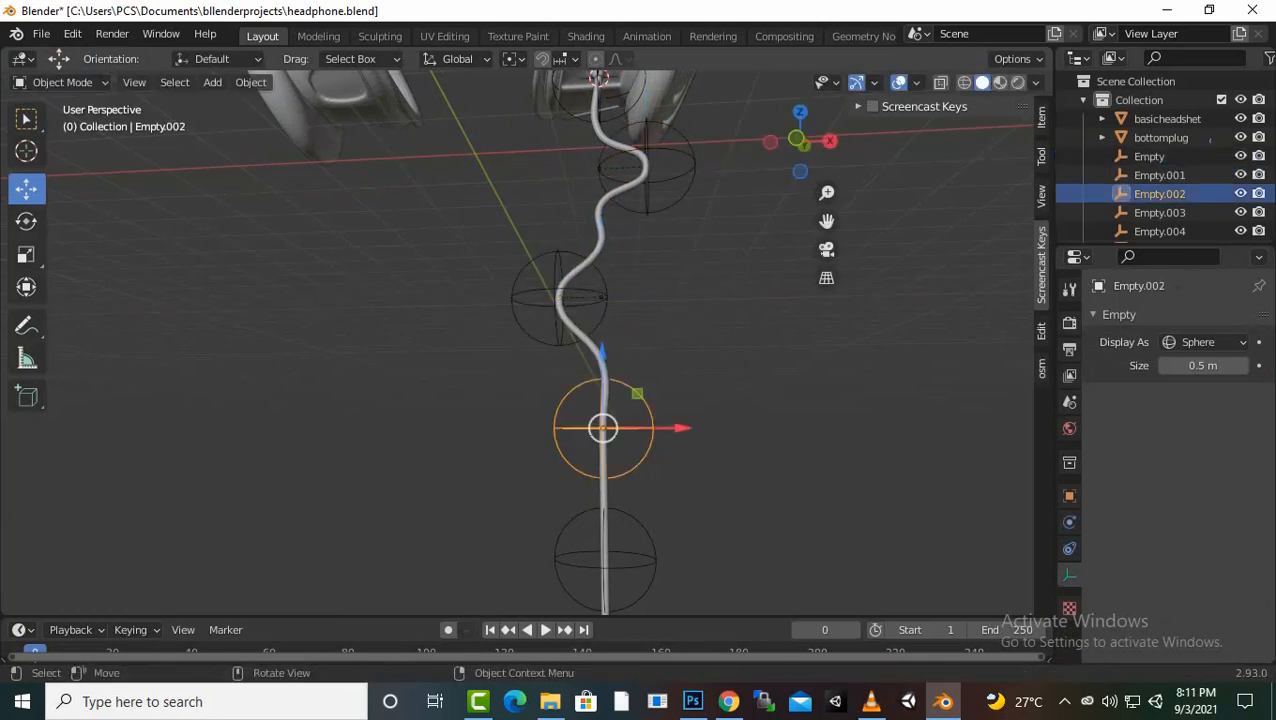
{"action": "left_click_drag", "start_coordinate": [680, 428], "coordinate": [713, 427]}
{"action": "left_click", "coordinate": [718, 417]}
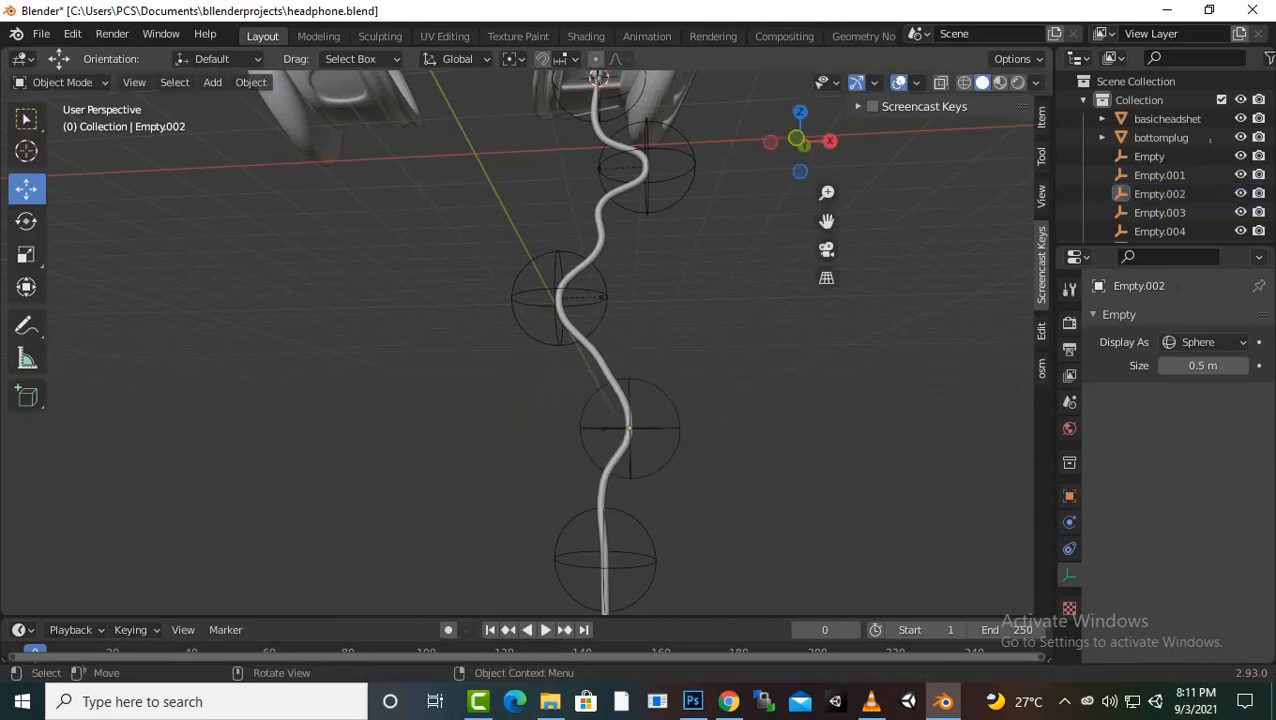
Try moving the sphere empty at the topplug about 0.53 m along positive X, and undo that move
{"action": "left_click", "coordinate": [622, 115]}
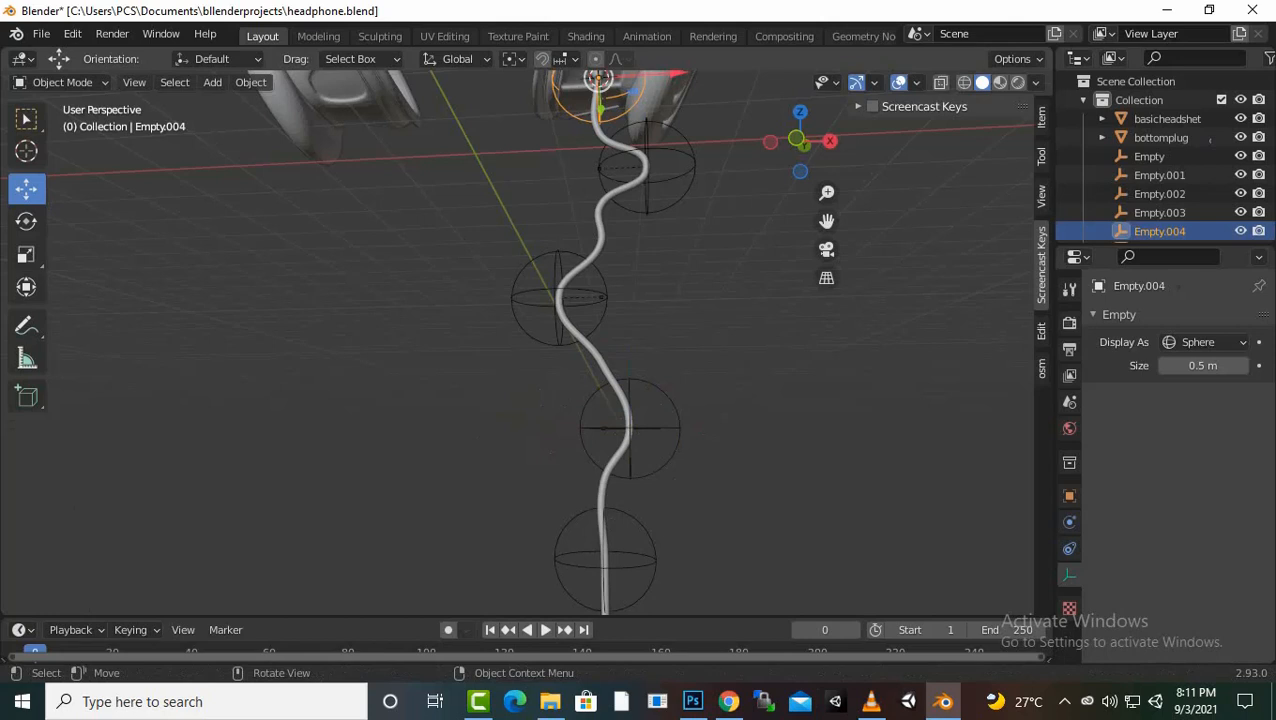
{"action": "left_click_drag", "start_coordinate": [676, 73], "coordinate": [729, 71]}
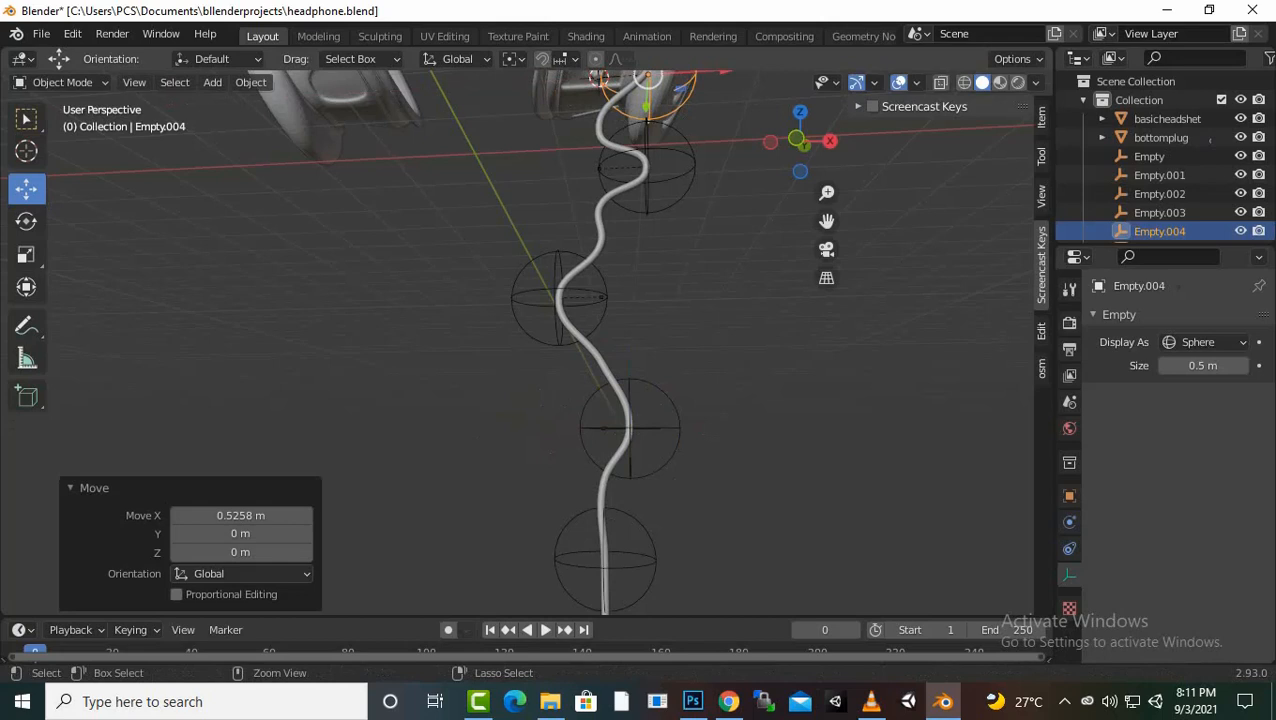
{"action": "key", "text": "ctrl+z"}
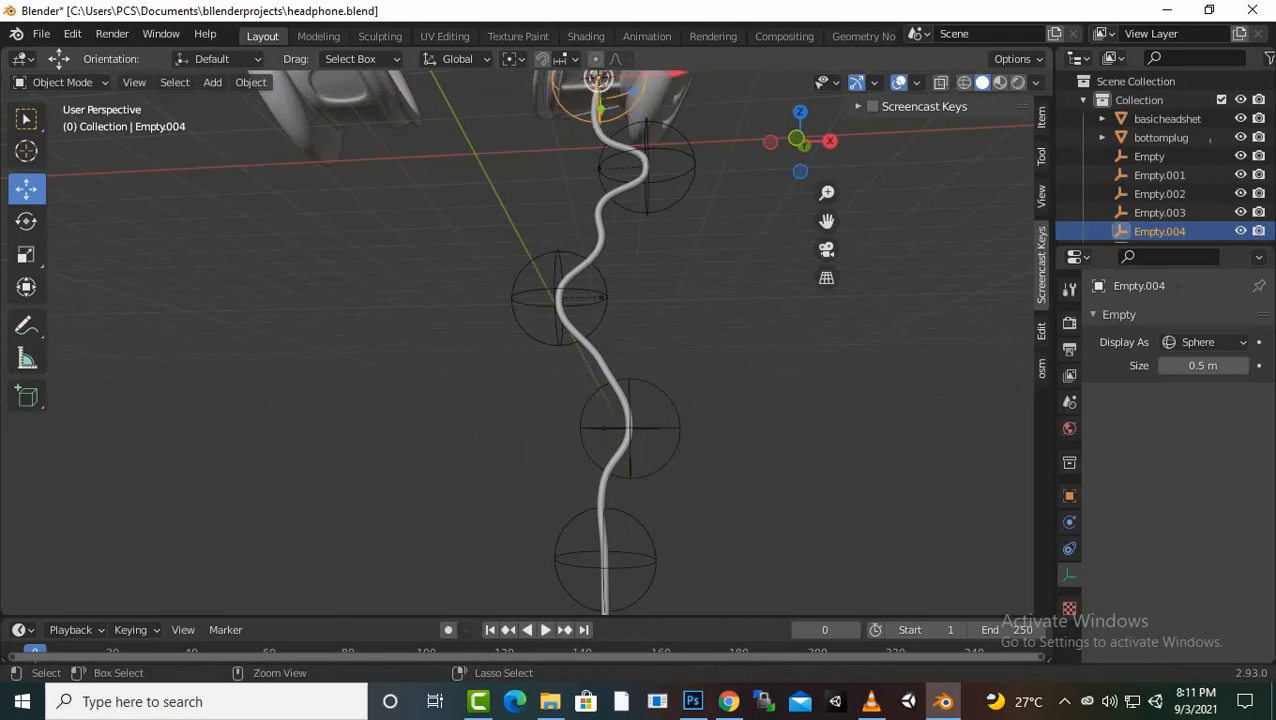
Move the lowest sphere empty, just above the bottom plug, about 0.18 m along negative X, and deselect it
{"action": "scroll", "coordinate": [520, 340], "scroll_direction": "down", "scroll_amount": 3}
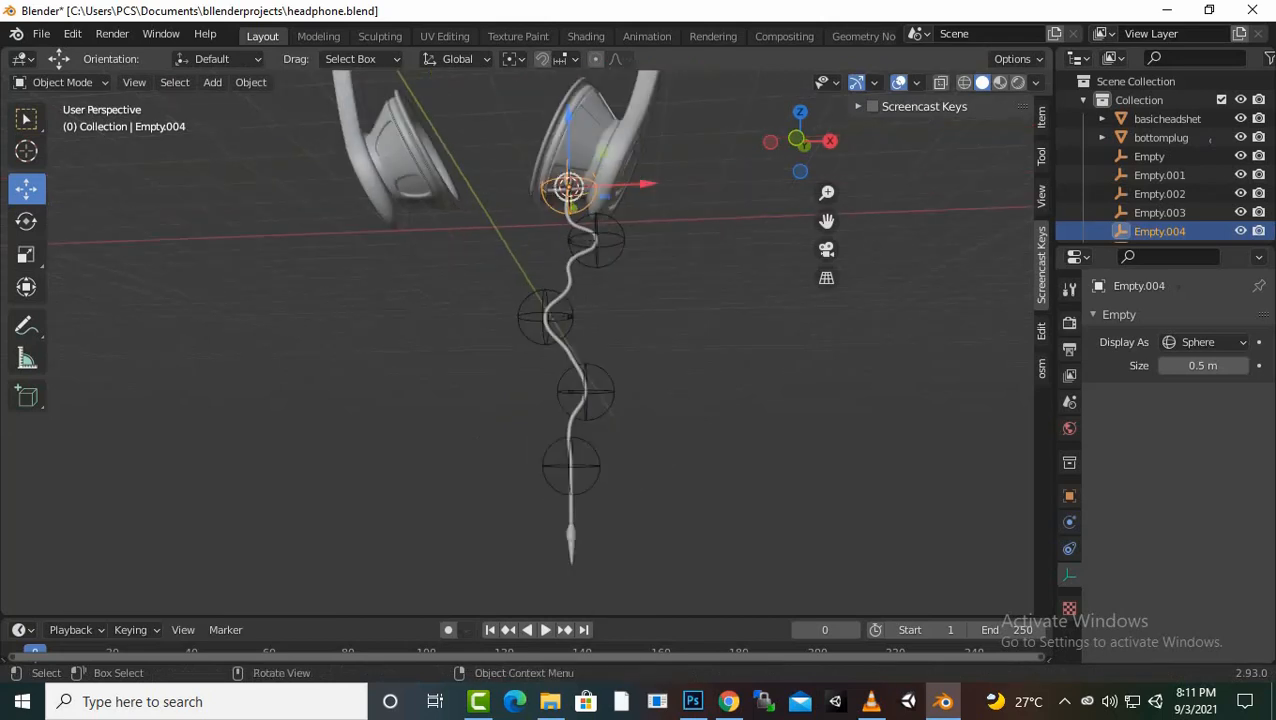
{"action": "left_click", "coordinate": [571, 466]}
{"action": "key", "text": "g"}
{"action": "key", "text": "x"}
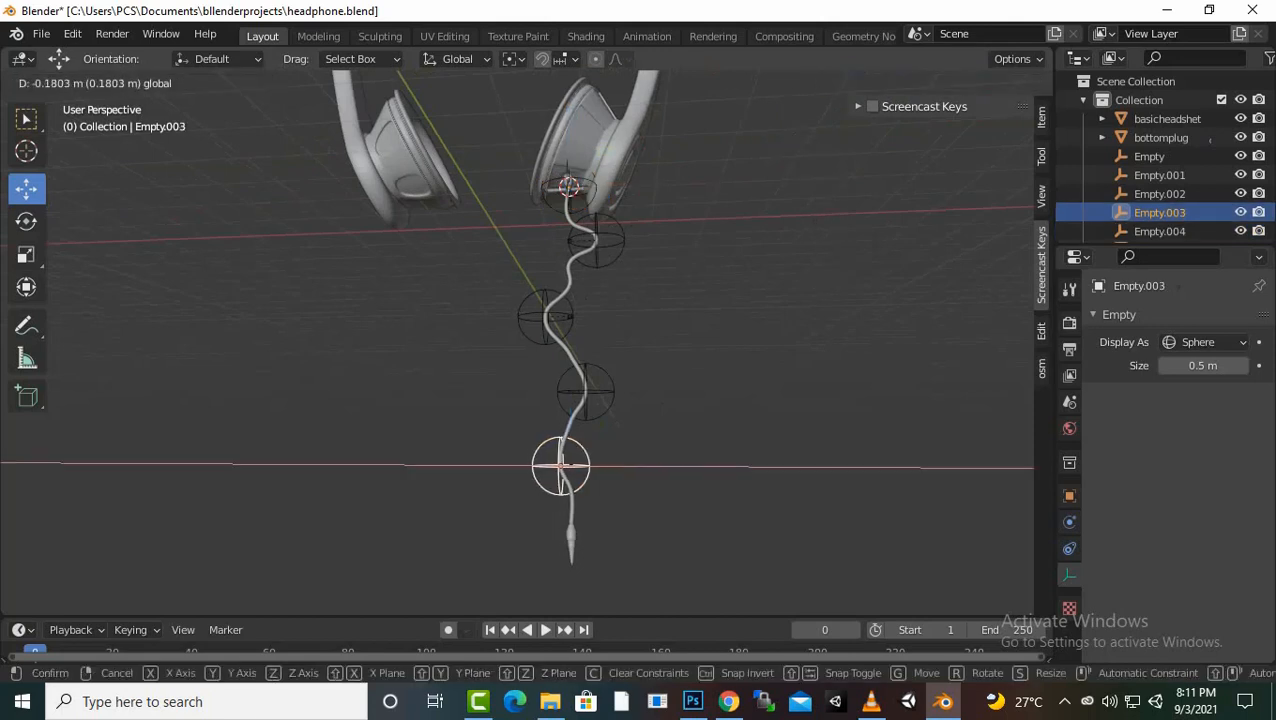
{"action": "key", "text": "Return"}
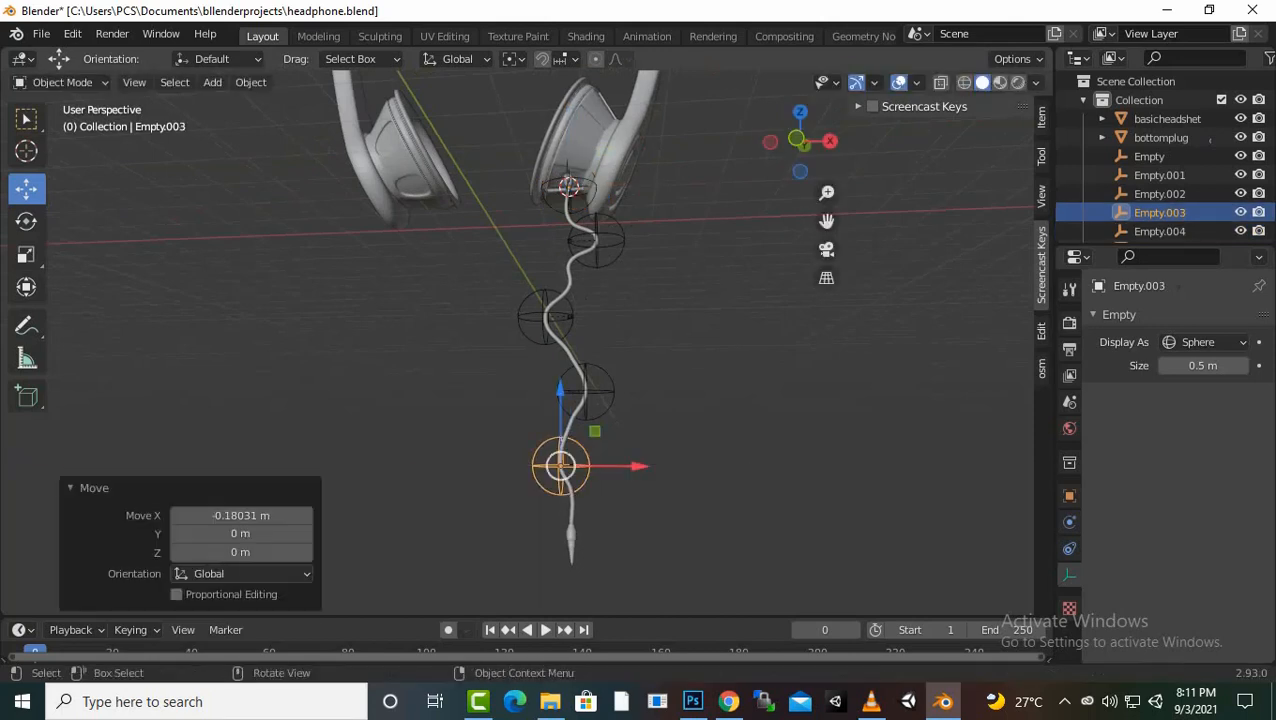
{"action": "key", "text": "alt+a"}
{"action": "scroll", "coordinate": [517, 340], "scroll_direction": "up", "scroll_amount": 5}
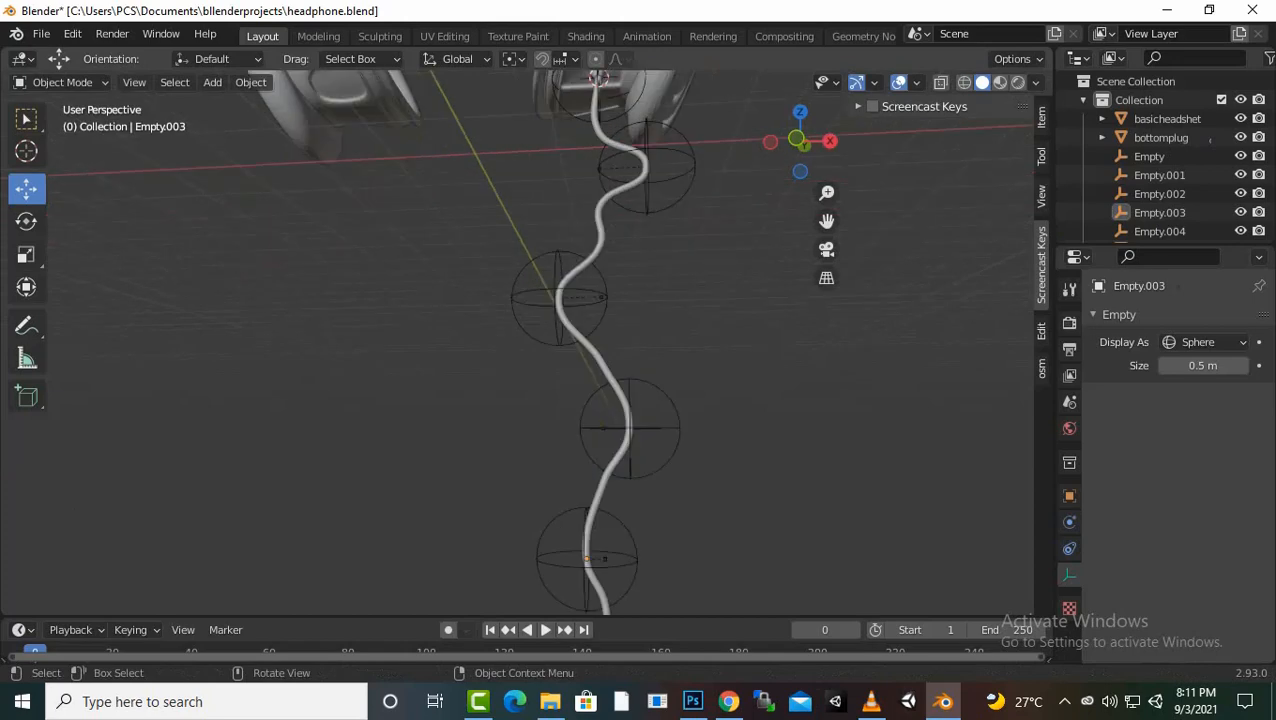
{"action": "scroll", "coordinate": [517, 340], "scroll_direction": "down", "scroll_amount": 5}
{"action": "middle_click_drag", "start_coordinate": [517, 340], "coordinate": [780, 326]}
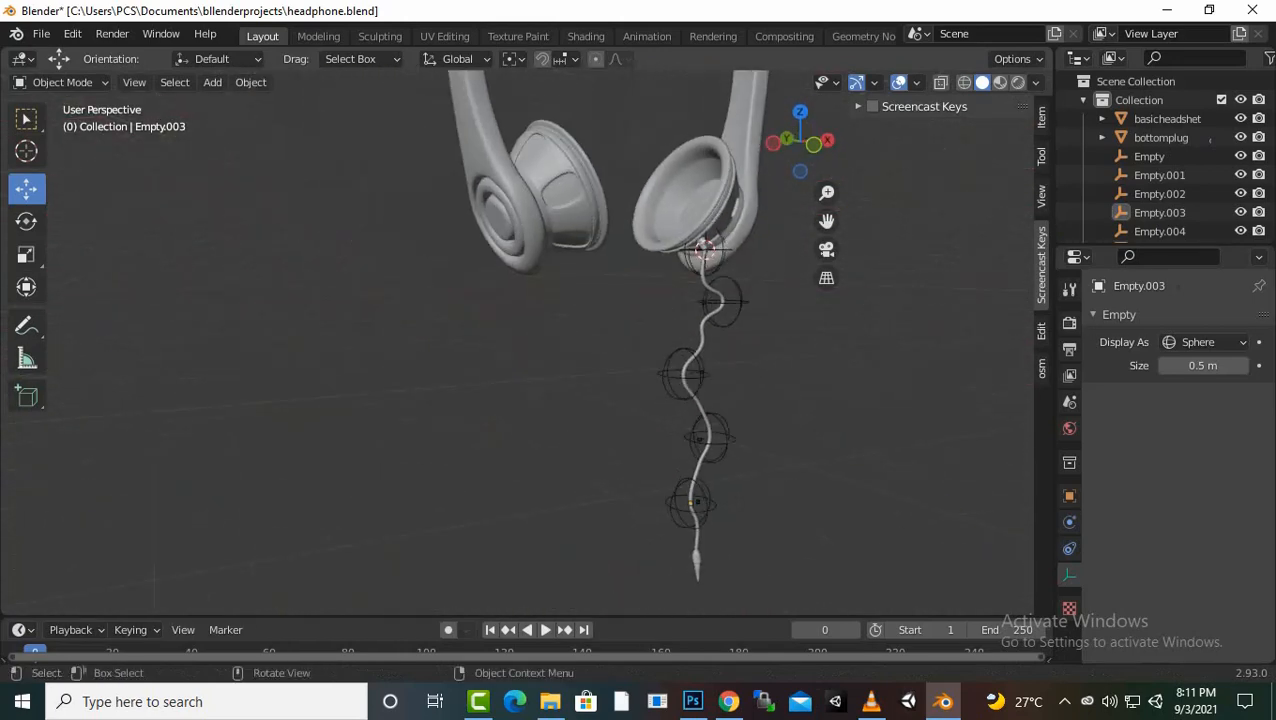
{"action": "left_click", "coordinate": [1064, 701]}
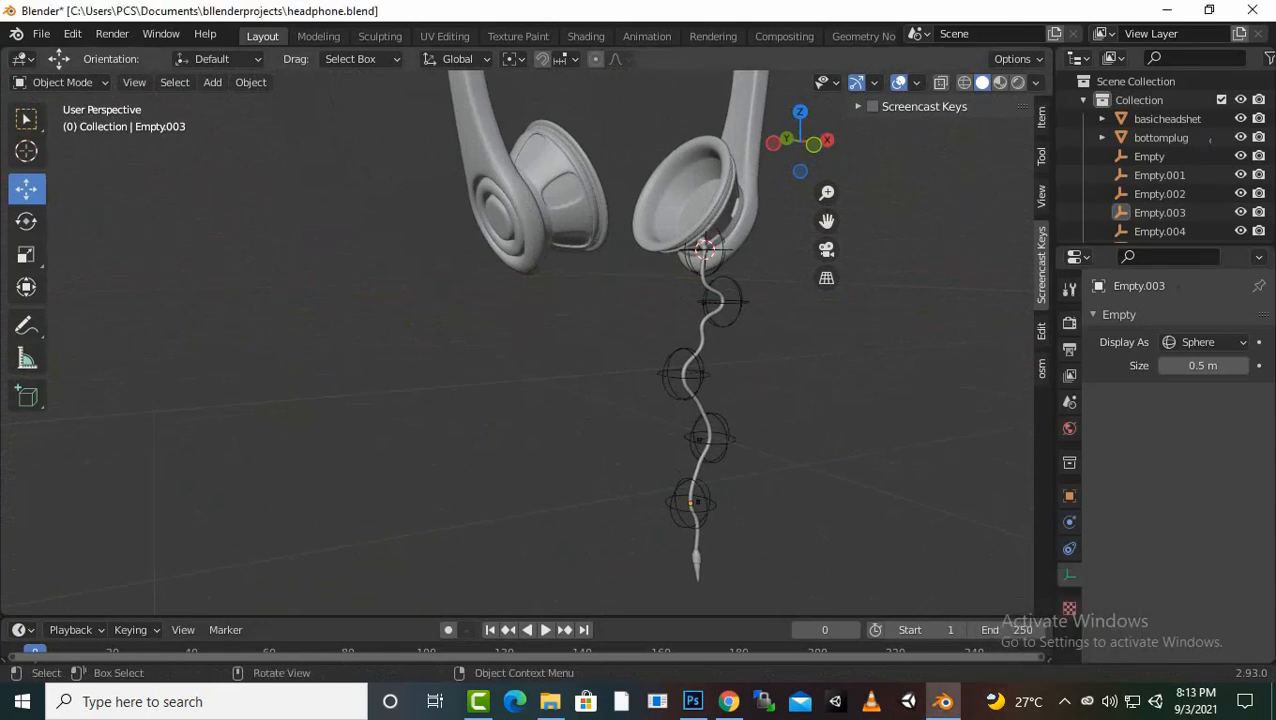
Move the lowest sphere empty freely by about -0.12 m in X, 0.06 m in Y and -0.04 m in Z
{"action": "left_click", "coordinate": [692, 502]}
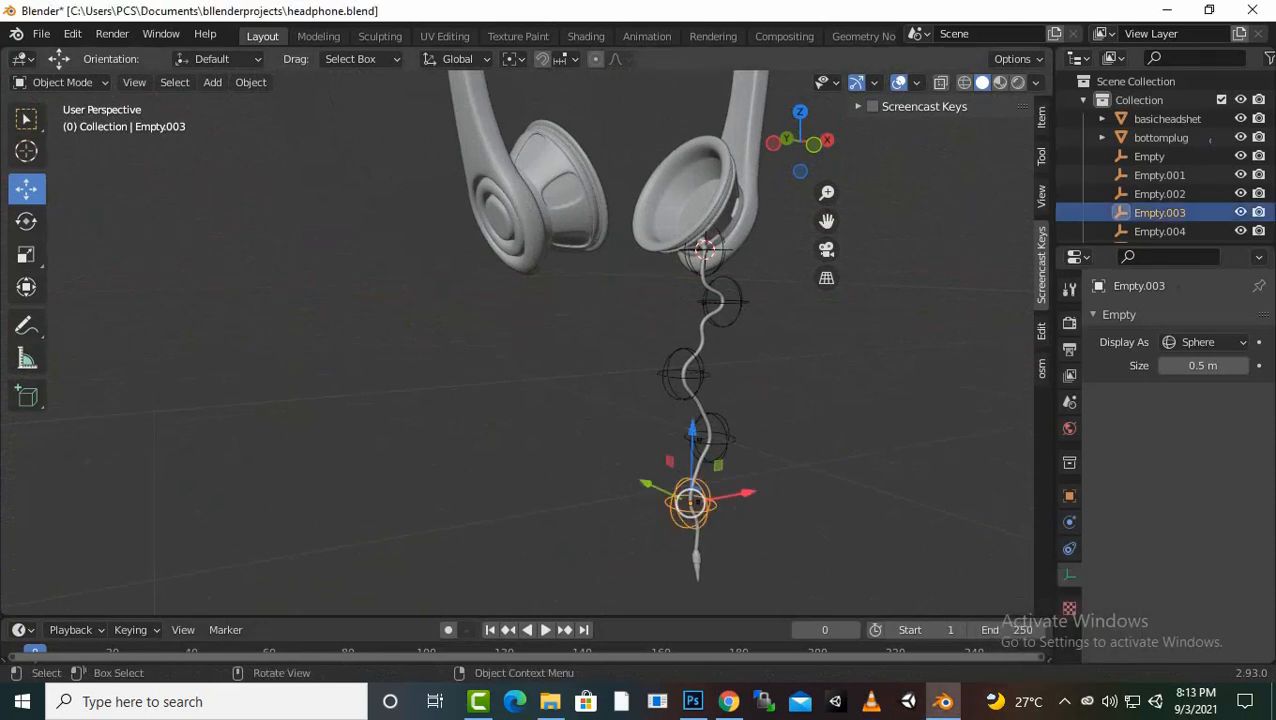
{"action": "key", "text": "g"}
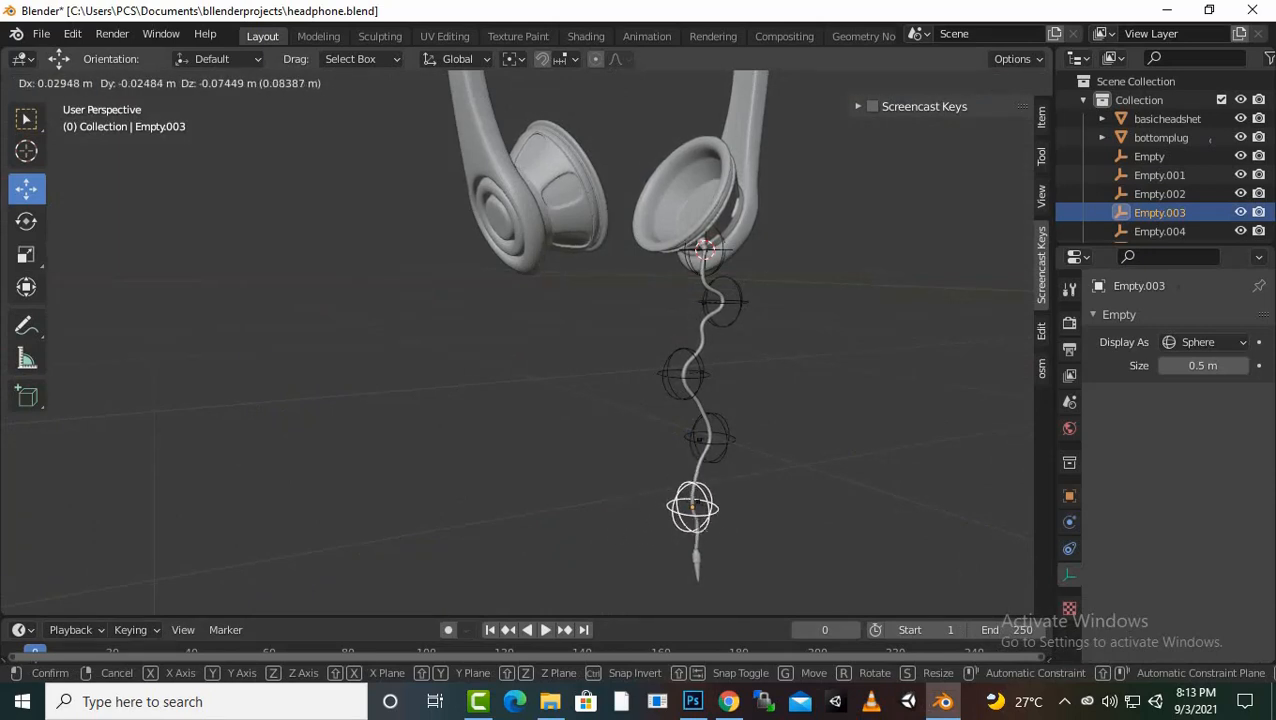
{"action": "key", "text": "Return"}
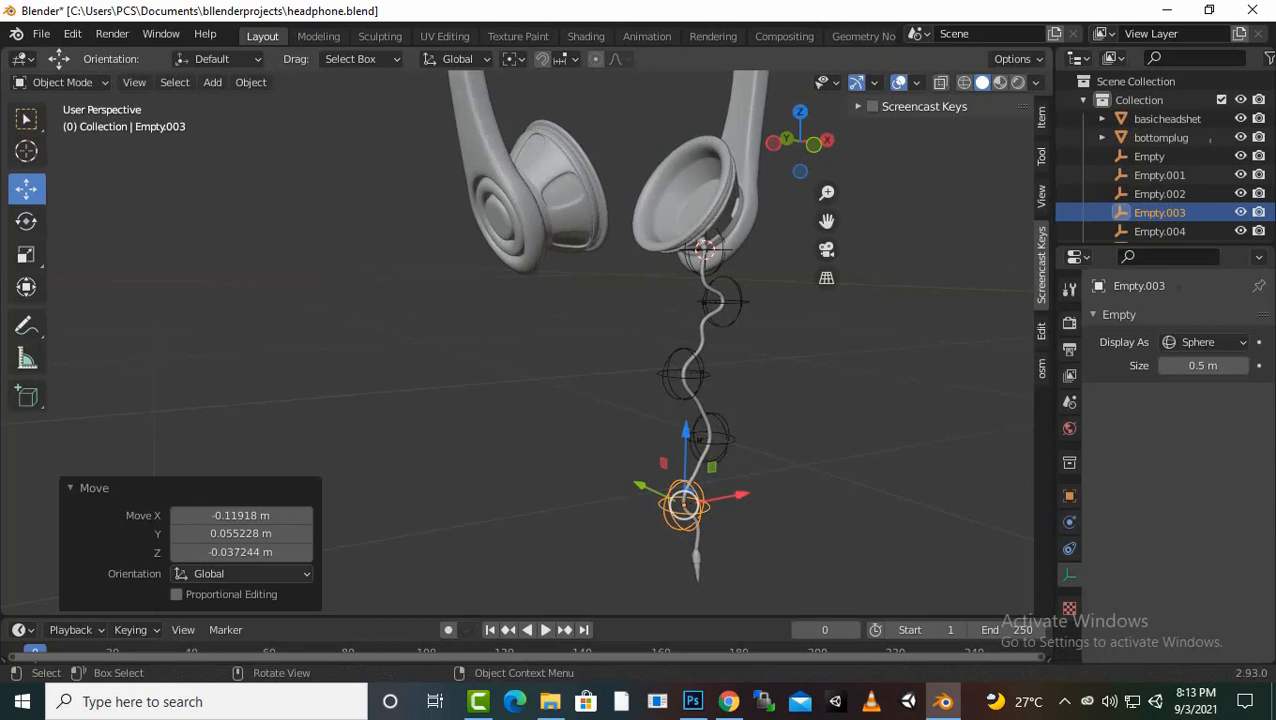
{"action": "left_click_drag", "start_coordinate": [827, 221], "coordinate": [827, 115]}
{"action": "scroll", "coordinate": [720, 300], "scroll_direction": "up", "scroll_amount": 1}
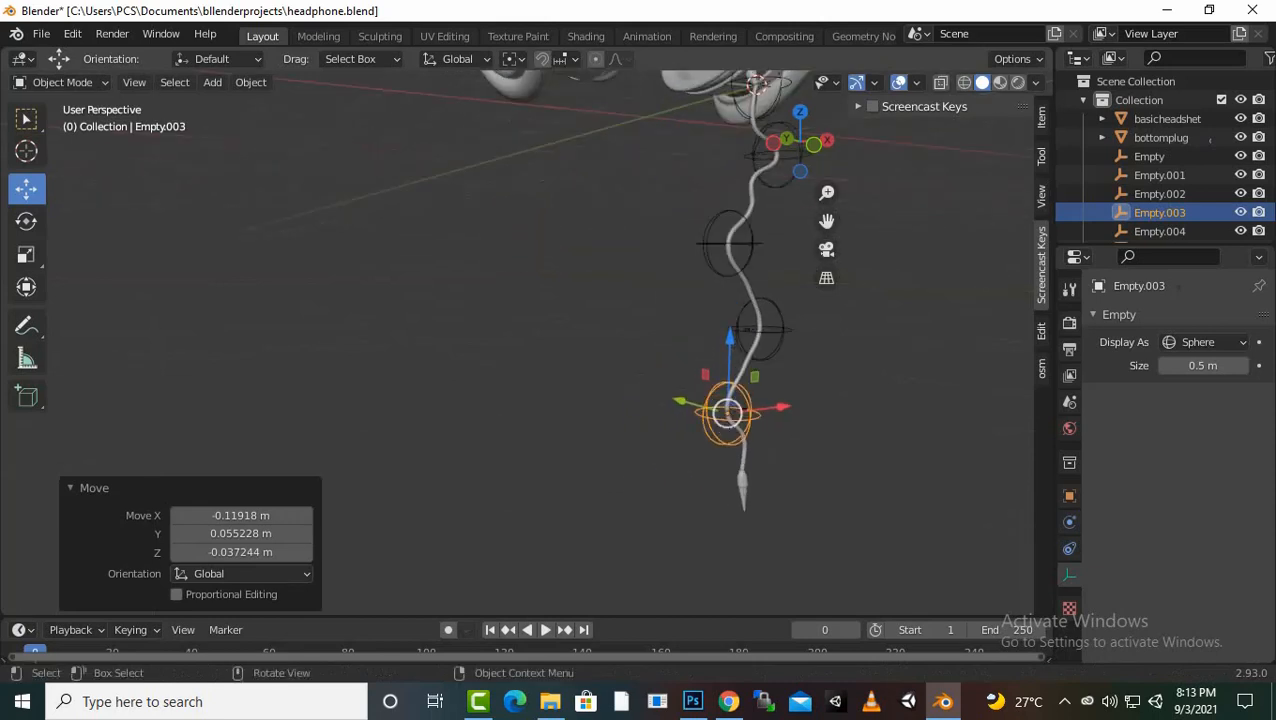
{"action": "scroll", "coordinate": [542, 341], "scroll_direction": "up", "scroll_amount": 3}
Examine the wire's curve and control points near the bottom plug in Edit Mode, and return to Object Mode
{"action": "left_click", "coordinate": [1210, 138]}
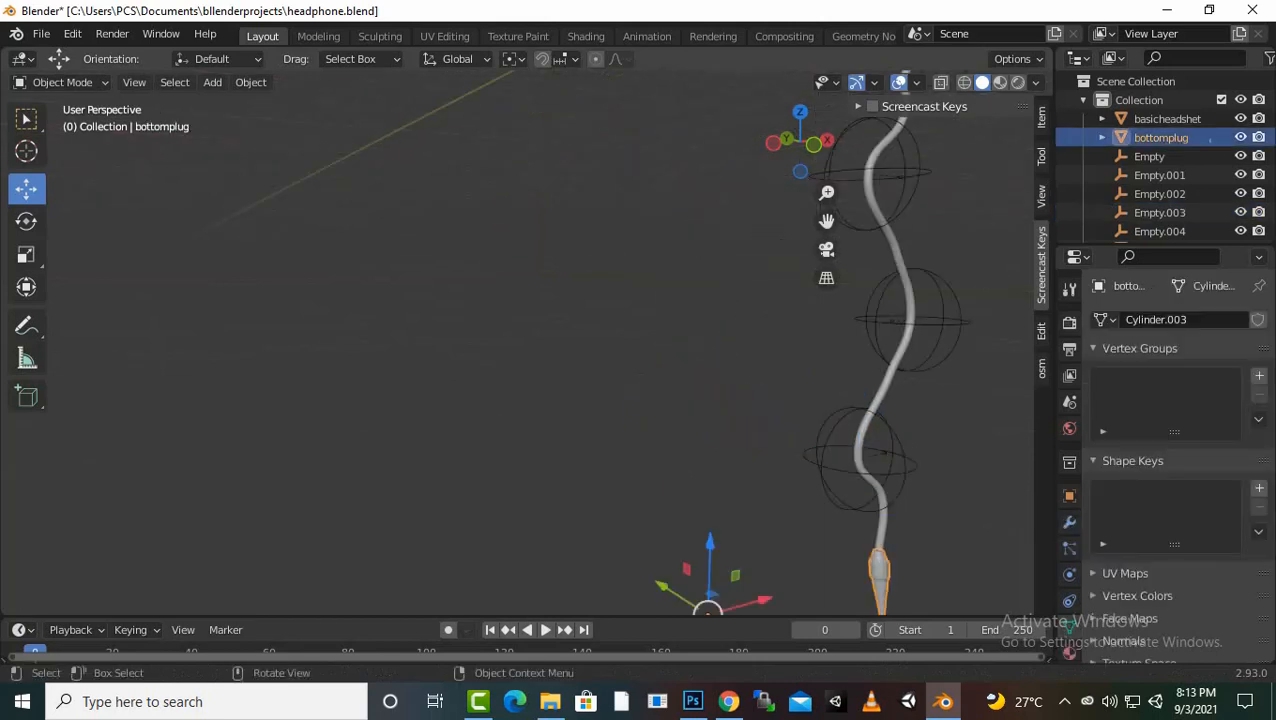
{"action": "left_click", "coordinate": [883, 510]}
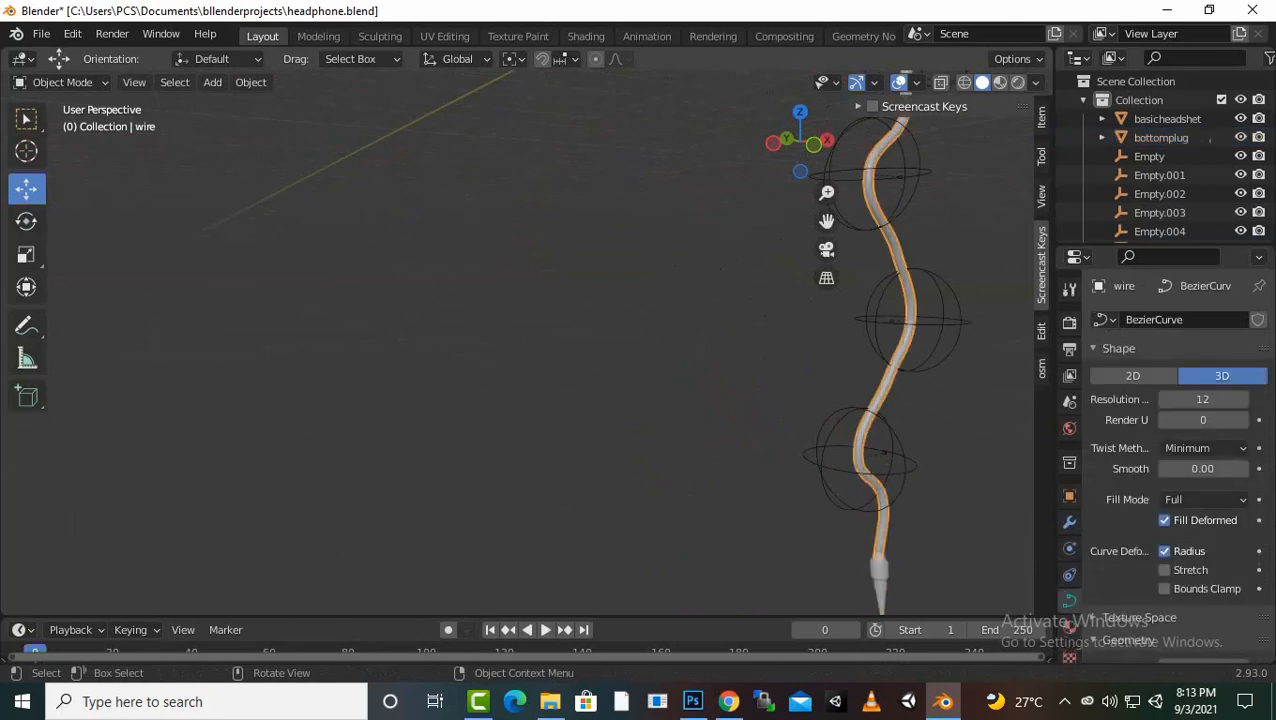
{"action": "scroll", "coordinate": [520, 343], "scroll_direction": "down", "scroll_amount": 2}
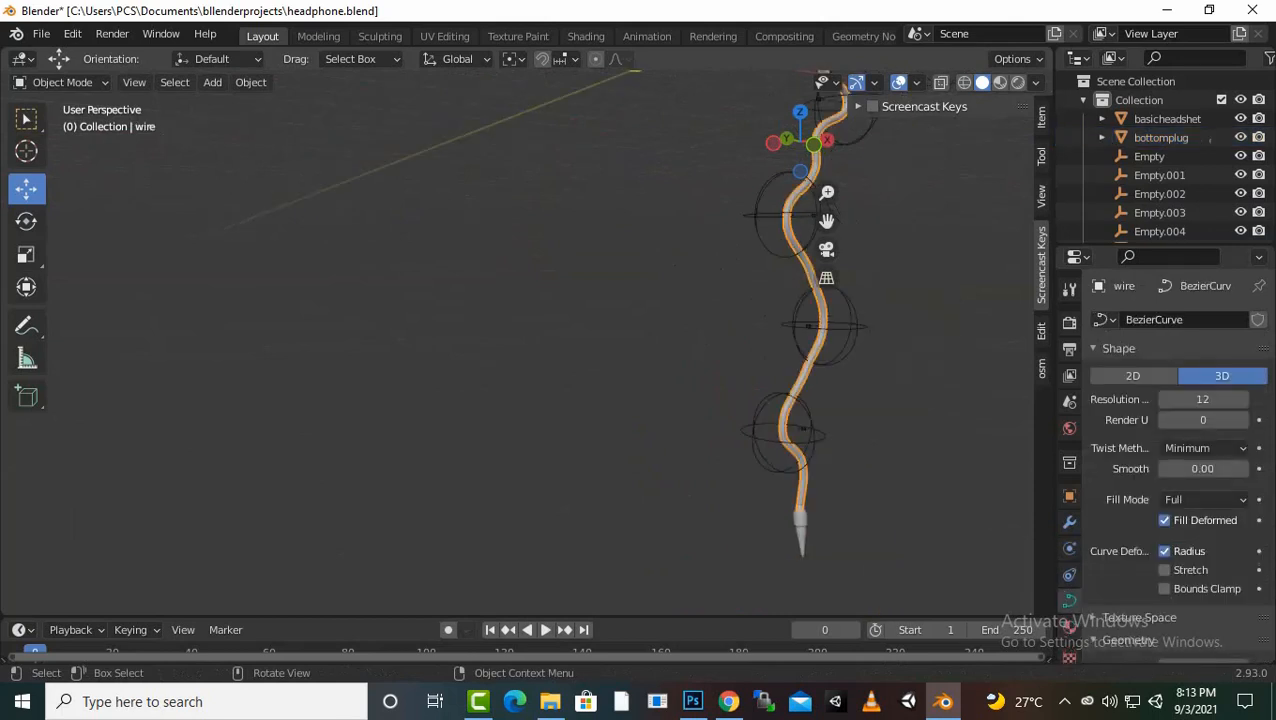
{"action": "key", "text": "Tab"}
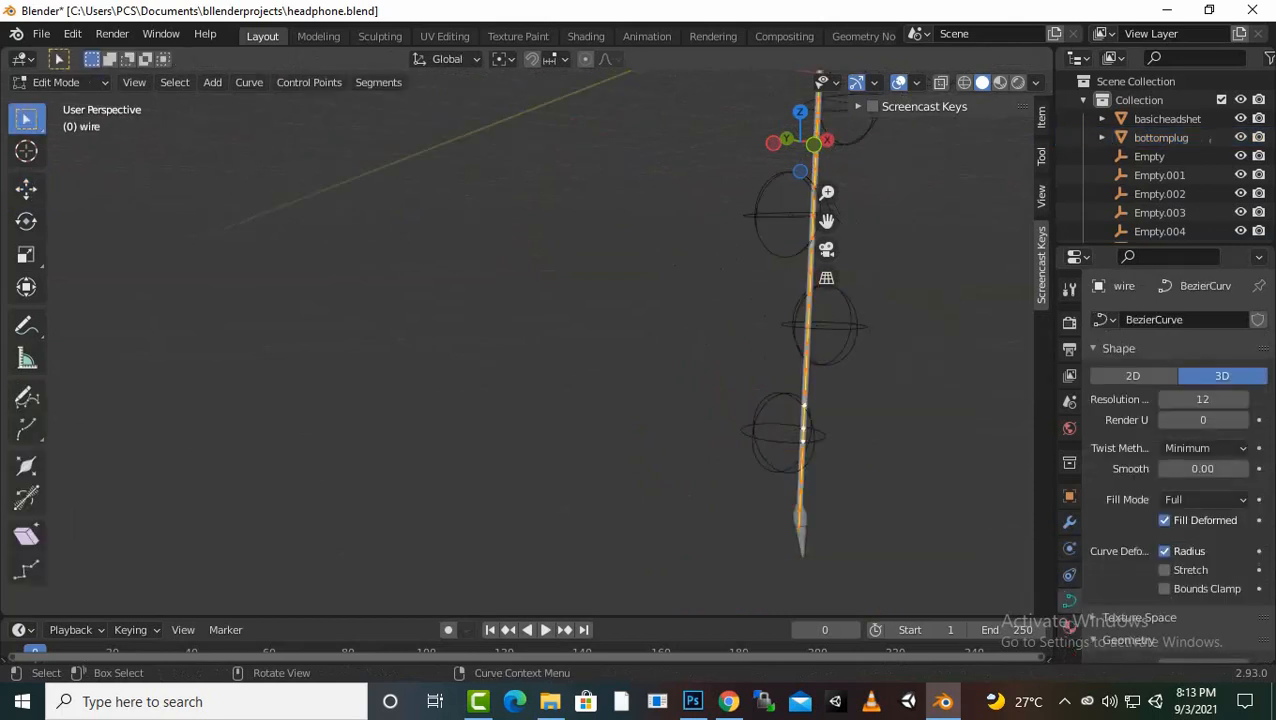
{"action": "left_click", "coordinate": [799, 514]}
{"action": "key", "text": "Tab"}
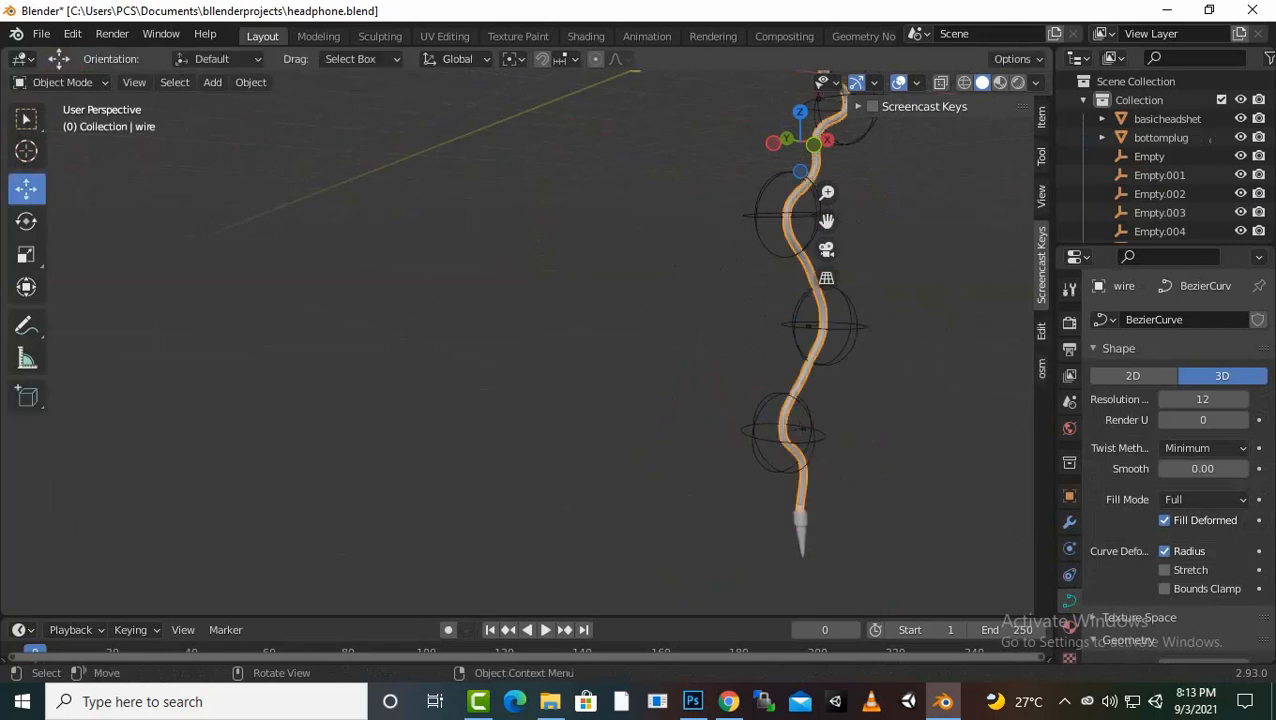
{"action": "scroll", "coordinate": [517, 343], "scroll_direction": "up", "scroll_amount": 2}
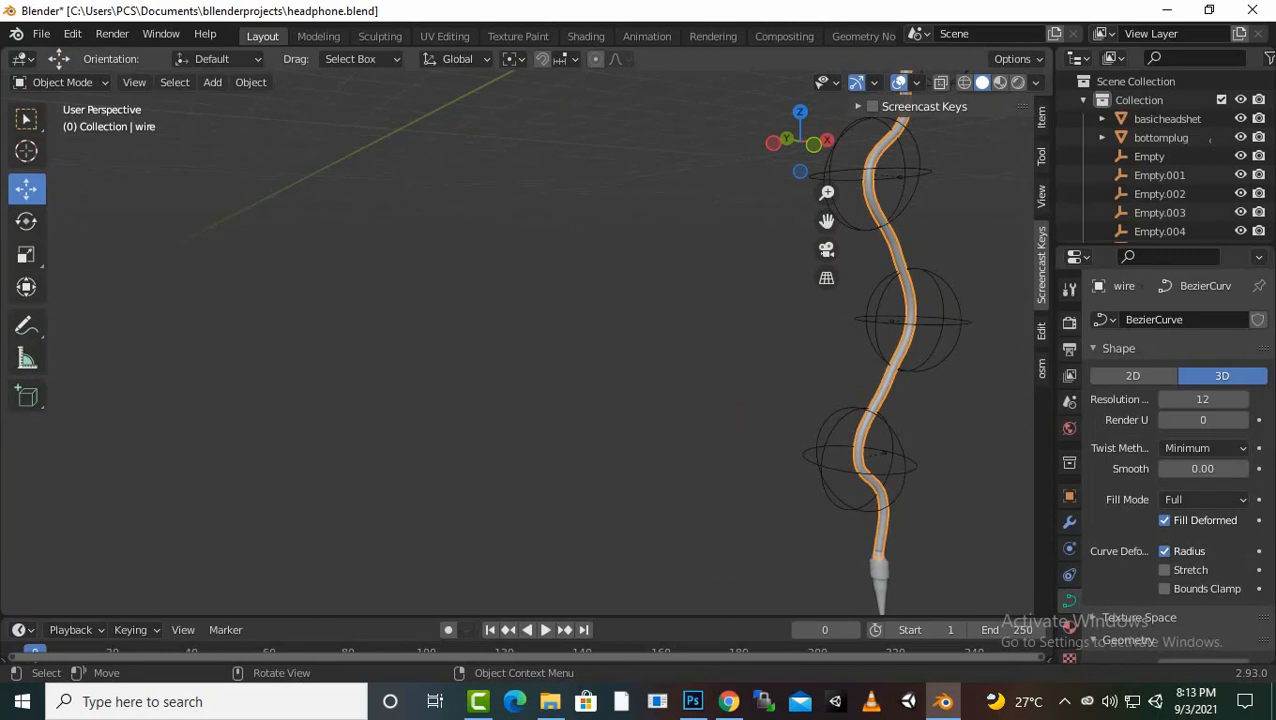
{"action": "left_click", "coordinate": [1210, 139]}
{"action": "left_click", "coordinate": [1160, 212]}
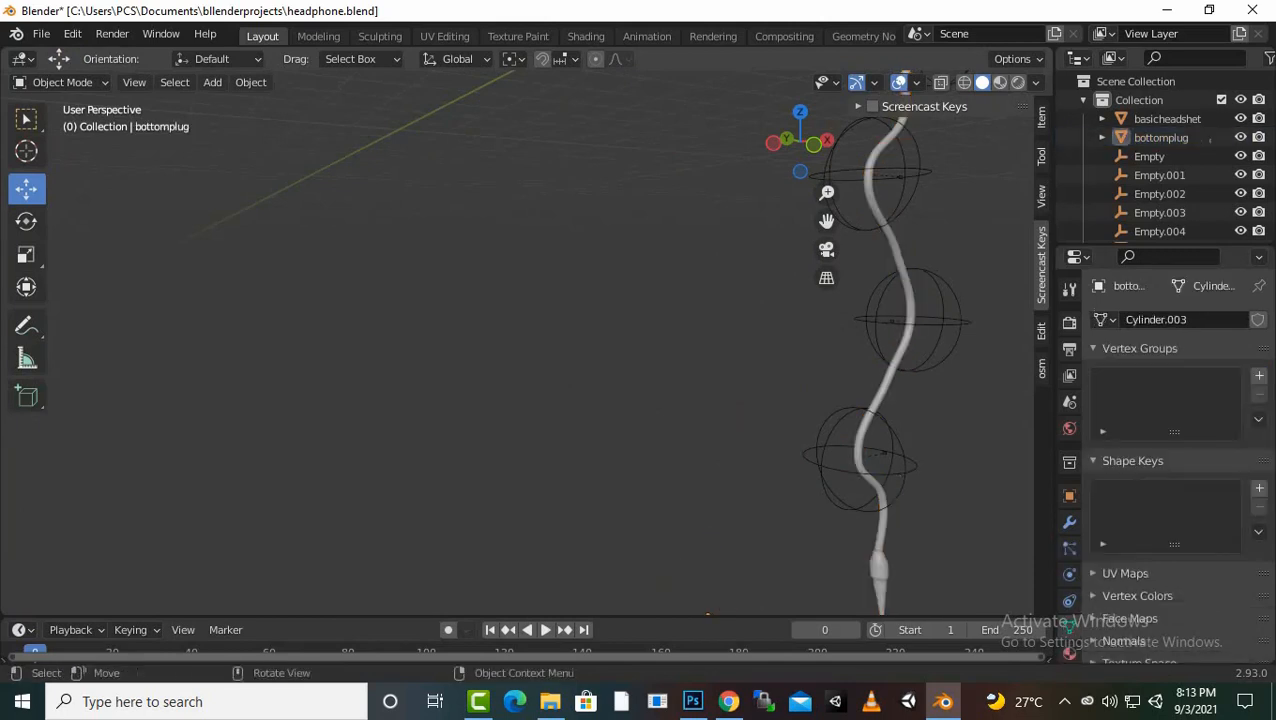
Reposition the lowest sphere empty above the bottom plug, including a move of about 0.19 m along positive Y
{"action": "left_click_drag", "start_coordinate": [797, 443], "coordinate": [888, 467]}
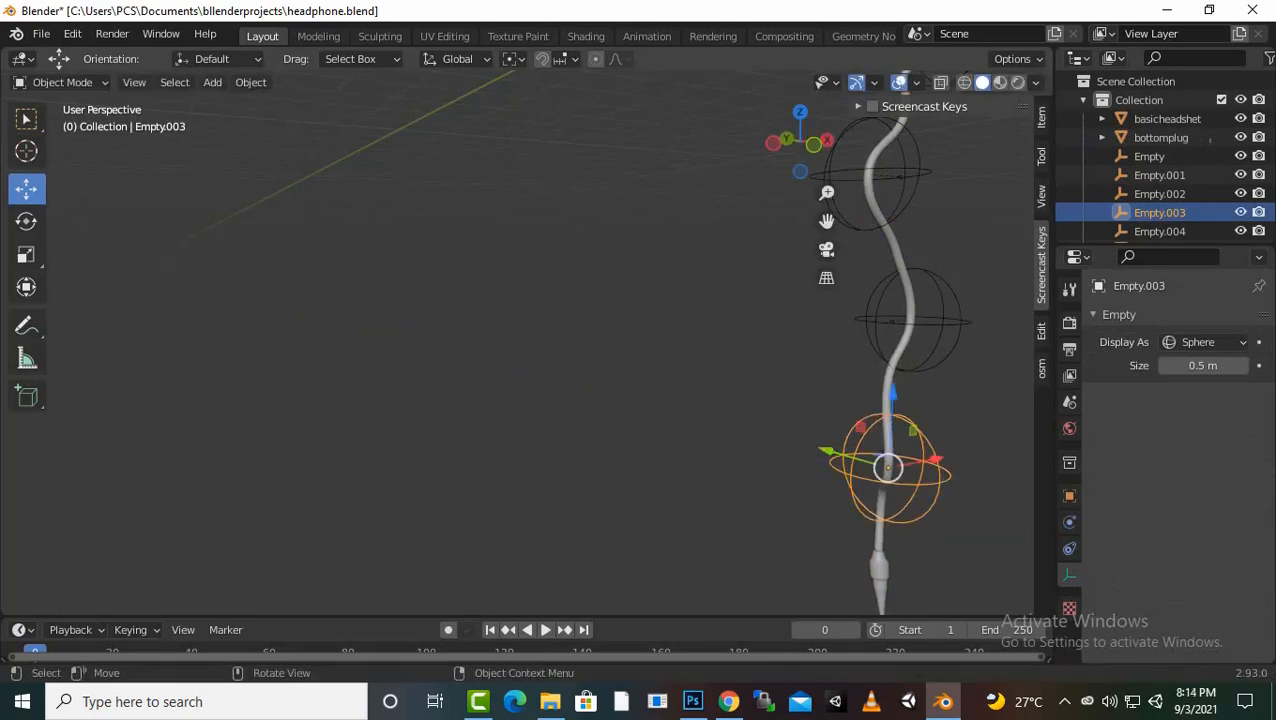
{"action": "scroll", "coordinate": [525, 343], "scroll_direction": "up", "scroll_amount": 2}
{"action": "scroll", "coordinate": [525, 343], "scroll_direction": "down", "scroll_amount": 3}
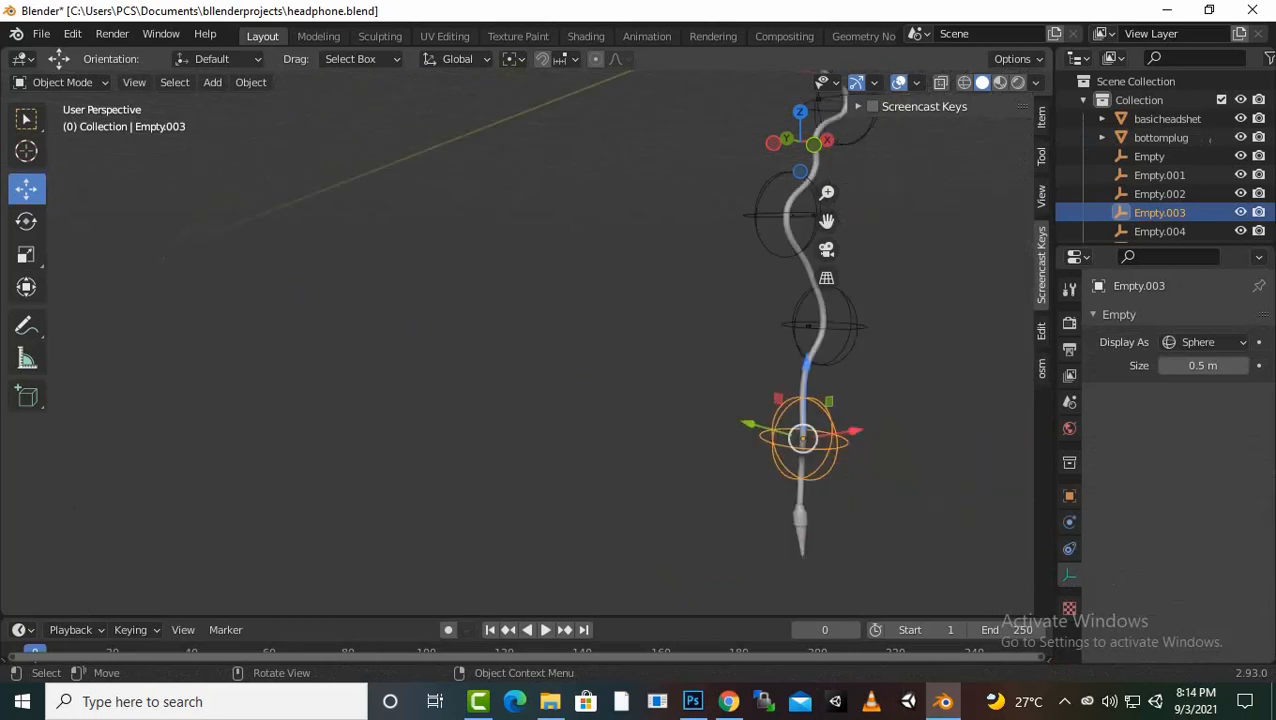
{"action": "key", "text": "g"}
{"action": "key", "text": "y"}
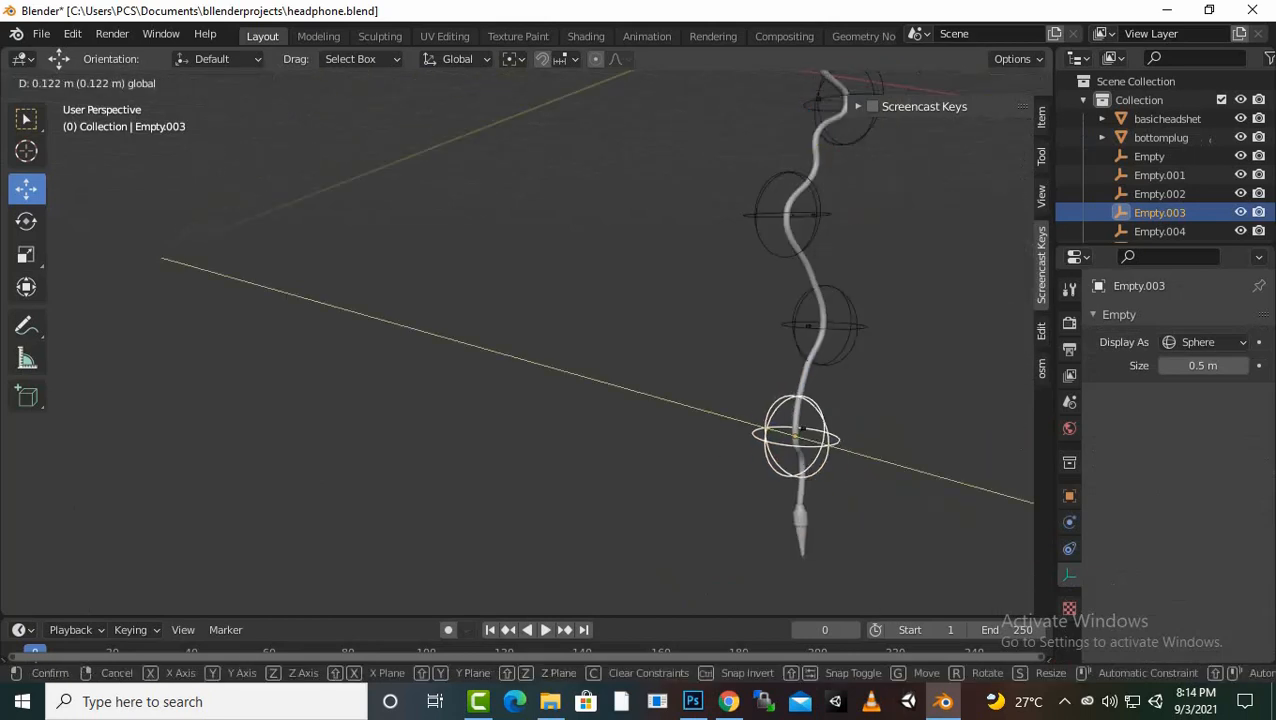
{"action": "key", "text": "Return"}
{"action": "scroll", "coordinate": [884, 455], "scroll_direction": "up", "scroll_amount": 2}
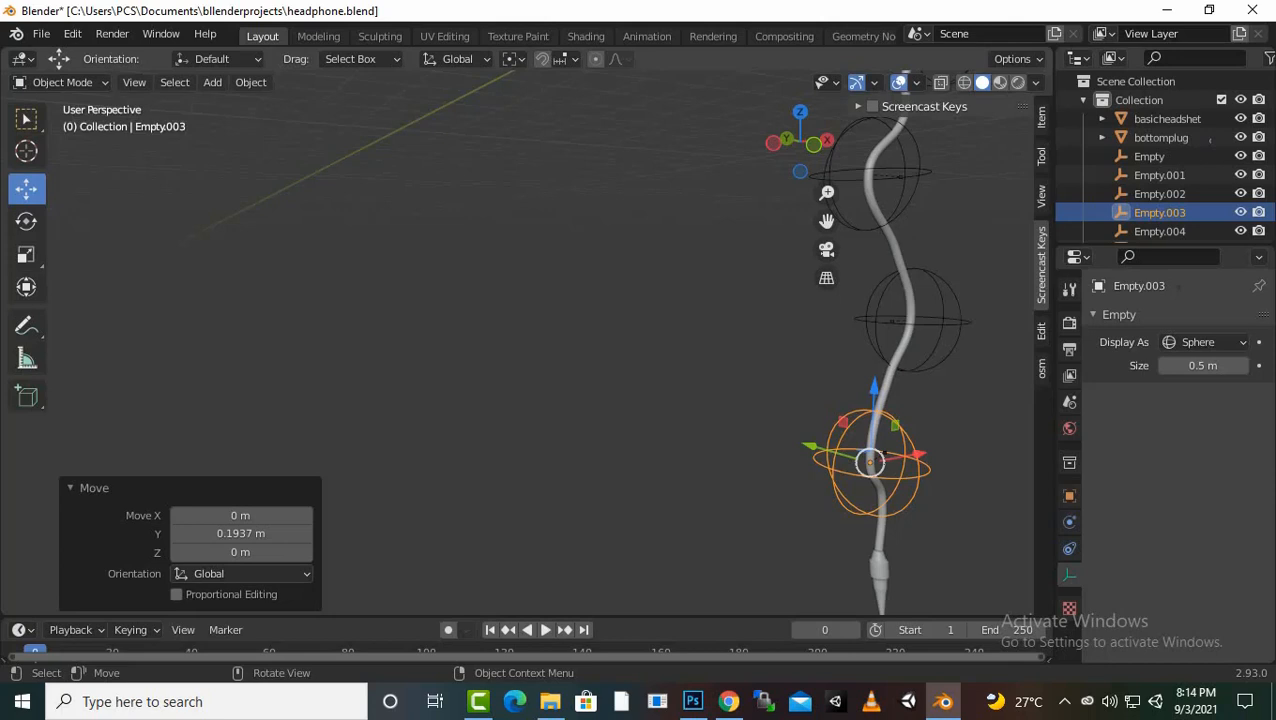
Rotate all objects, including the headset, wire, plug and empties, 90° about the global X axis, and deselect them
{"action": "scroll", "coordinate": [540, 340], "scroll_direction": "down", "scroll_amount": 4}
{"action": "middle_click_drag", "start_coordinate": [540, 340], "coordinate": [632, 393]}
{"action": "scroll", "coordinate": [540, 340], "scroll_direction": "down", "scroll_amount": 3}
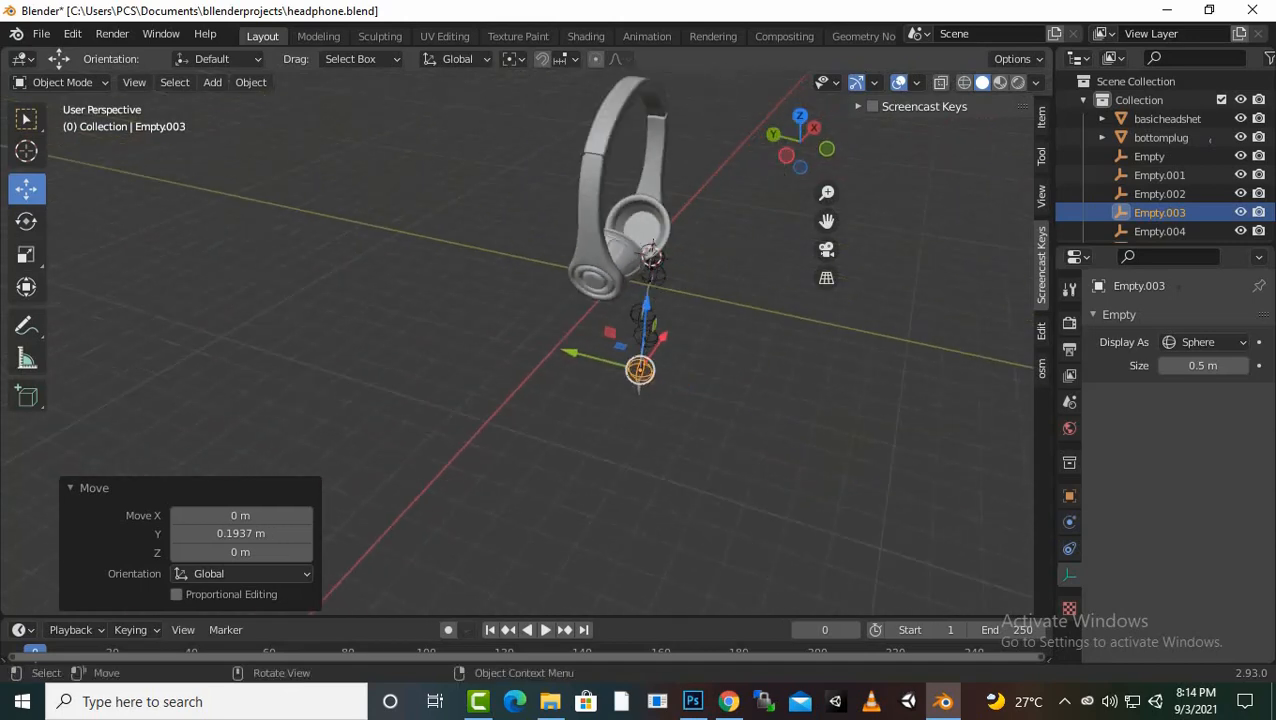
{"action": "key", "text": "alt+a"}
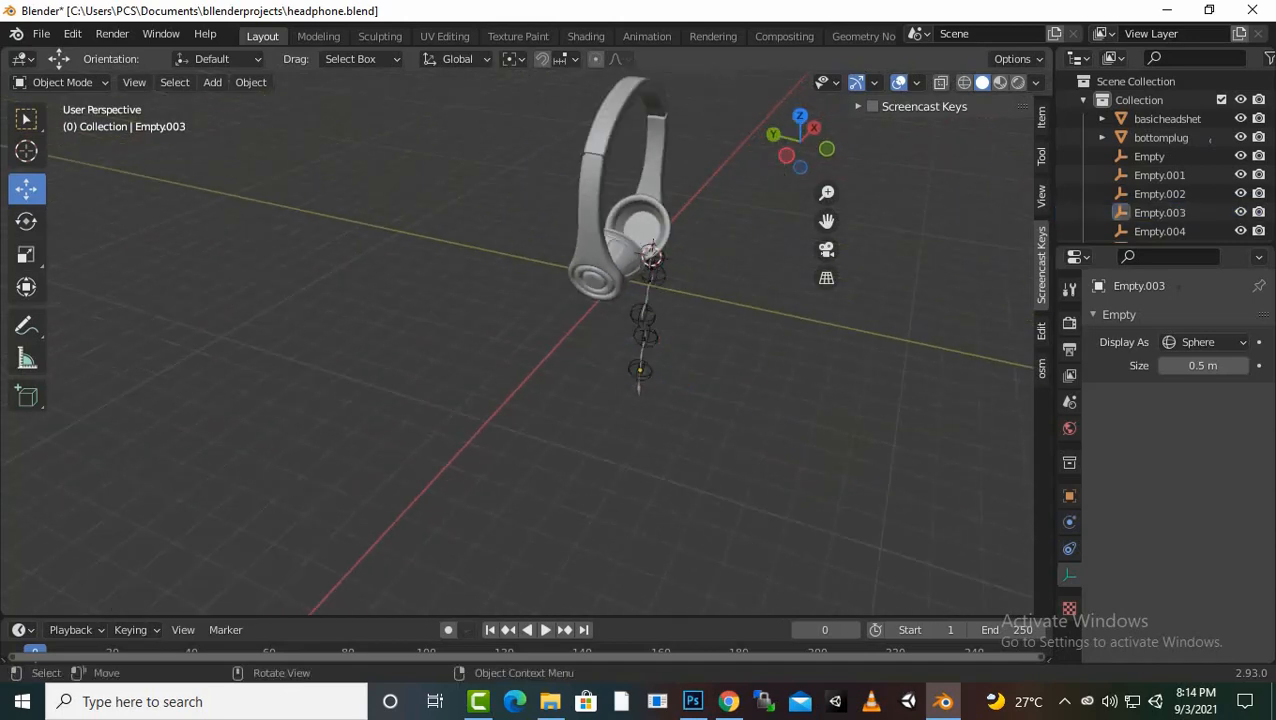
{"action": "middle_click_drag", "start_coordinate": [540, 340], "coordinate": [715, 347]}
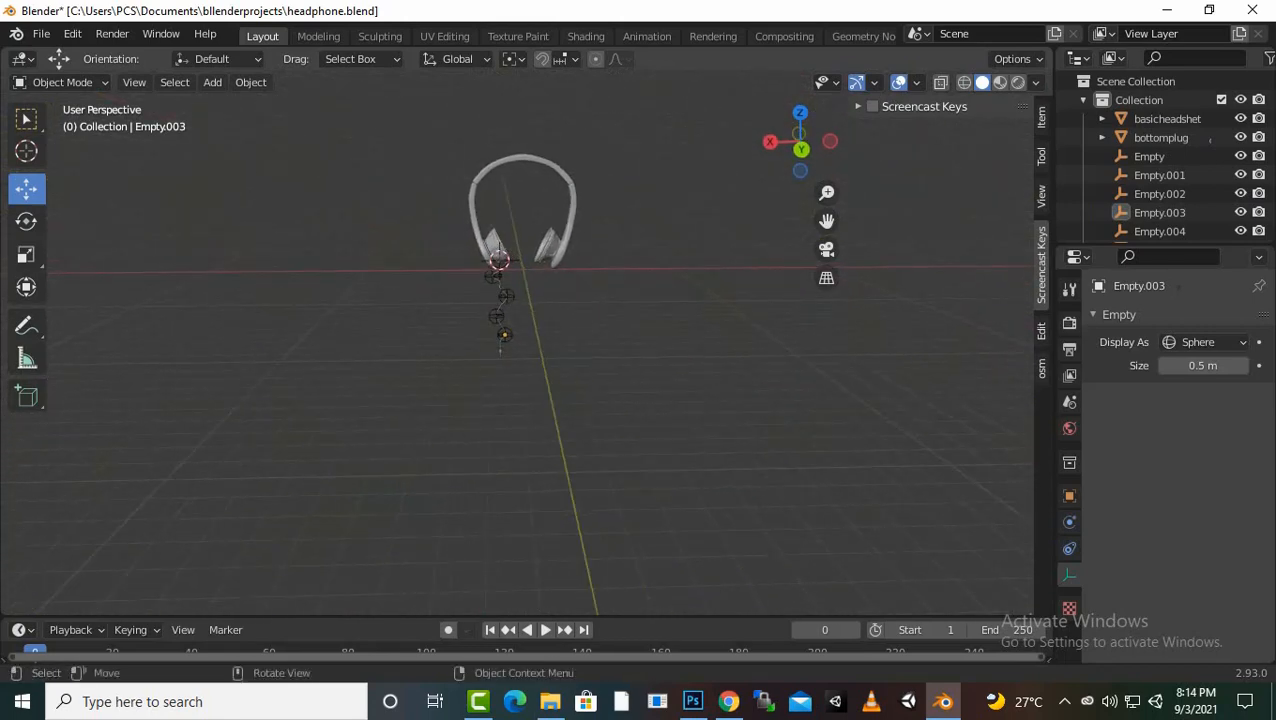
{"action": "key", "text": "a"}
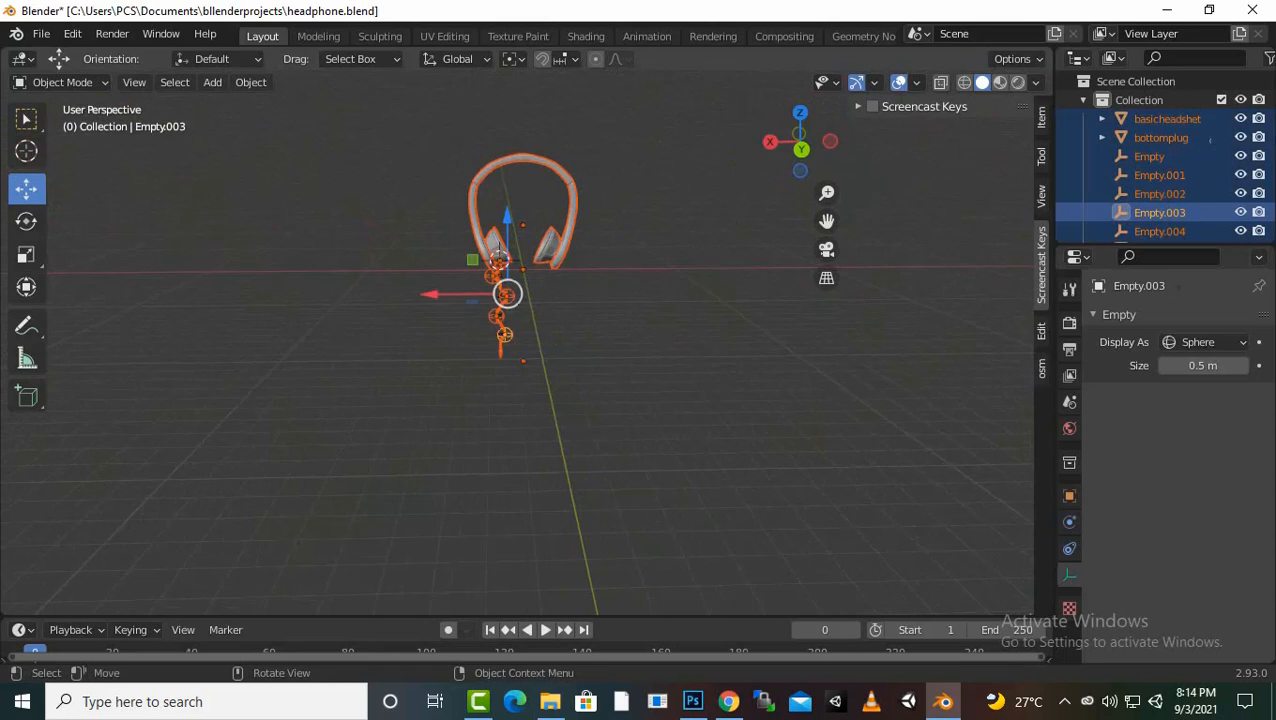
{"action": "key", "text": "r"}
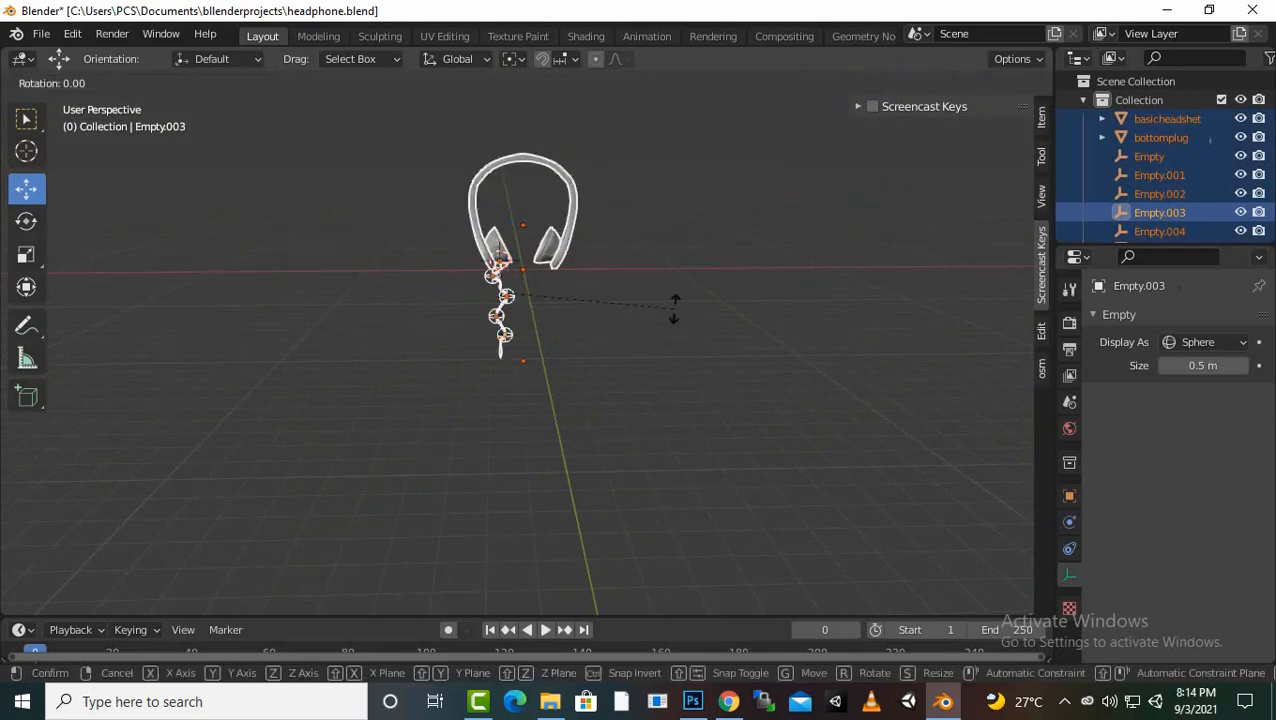
{"action": "type", "text": "x"}
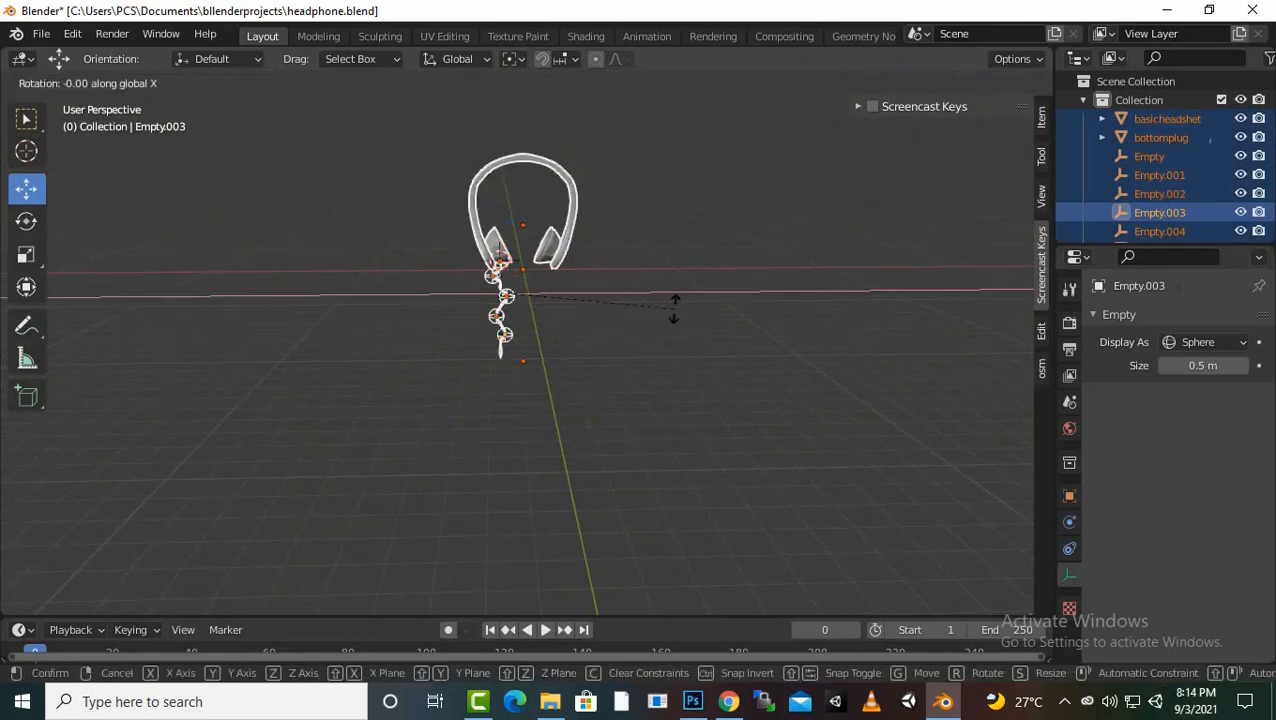
{"action": "type", "text": "90"}
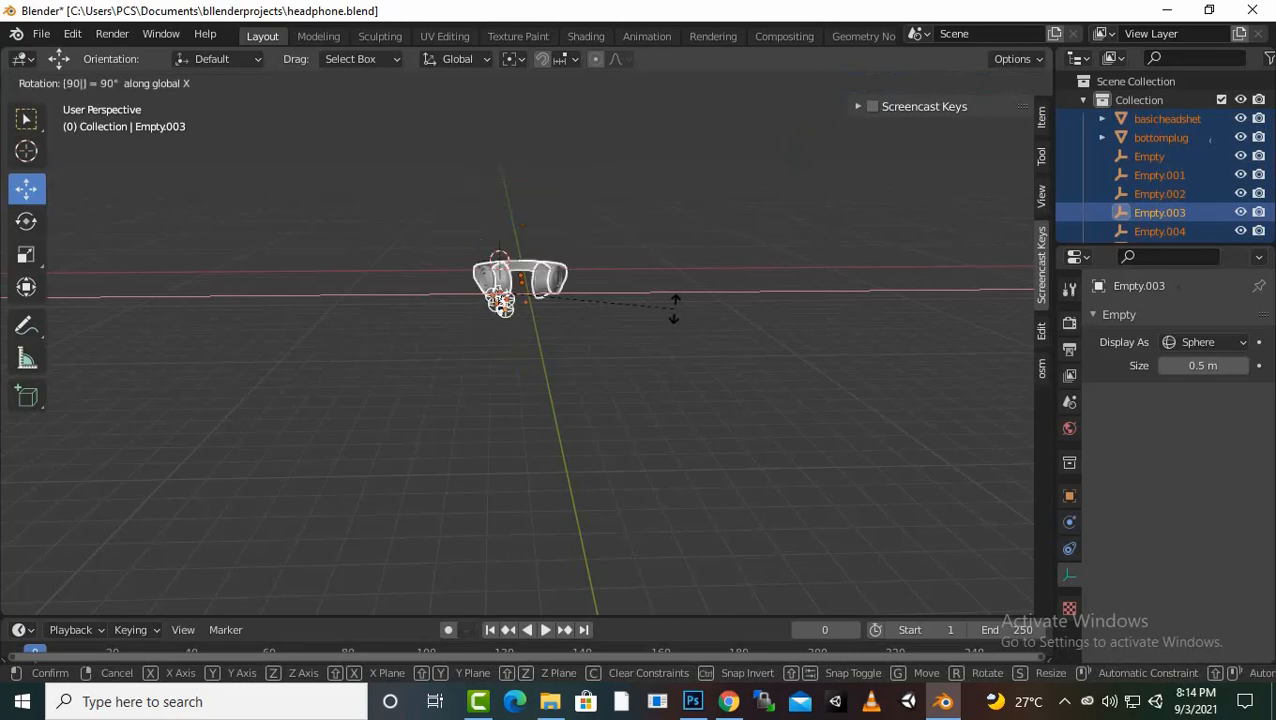
{"action": "key", "text": "Return"}
{"action": "middle_click_drag", "start_coordinate": [480, 340], "coordinate": [525, 358]}
{"action": "scroll", "coordinate": [582, 404], "scroll_direction": "up", "scroll_amount": 3}
{"action": "left_click", "coordinate": [590, 400]}
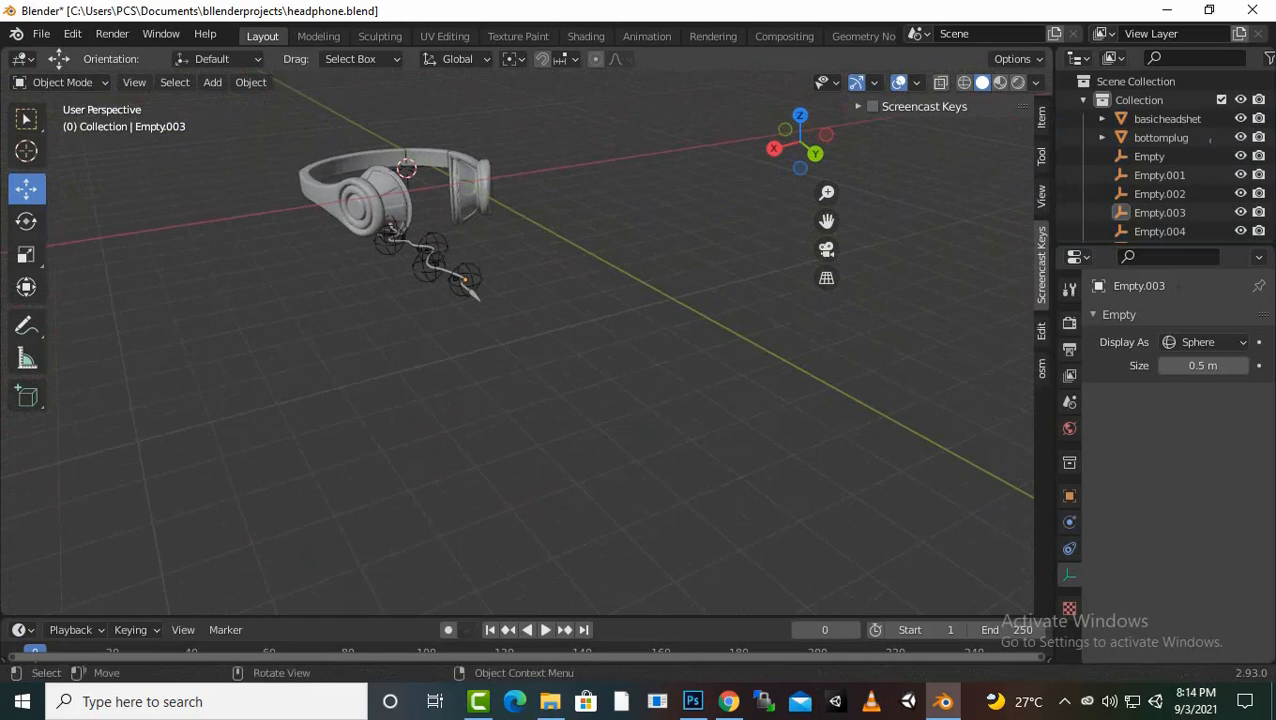
Raise all objects about 2.88 m along Z in front view so the headphones sit above the ground line, and deselect them
{"action": "key", "text": "KP_1"}
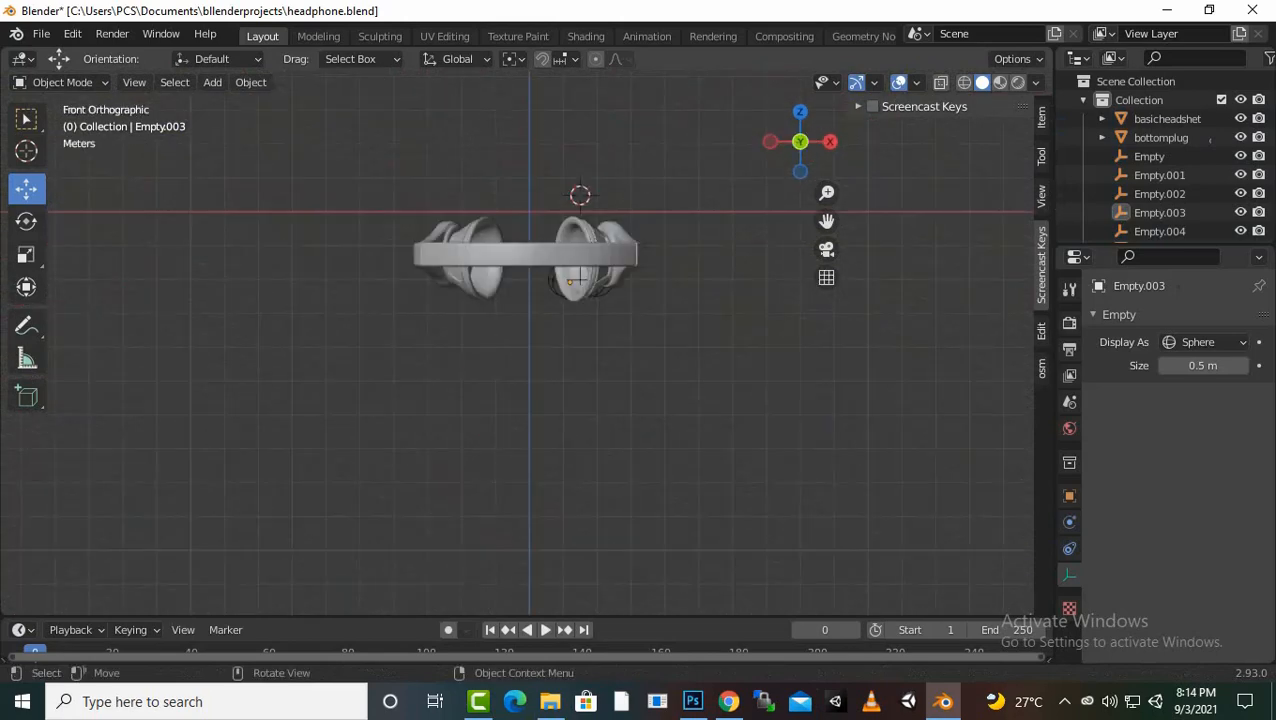
{"action": "key", "text": "a"}
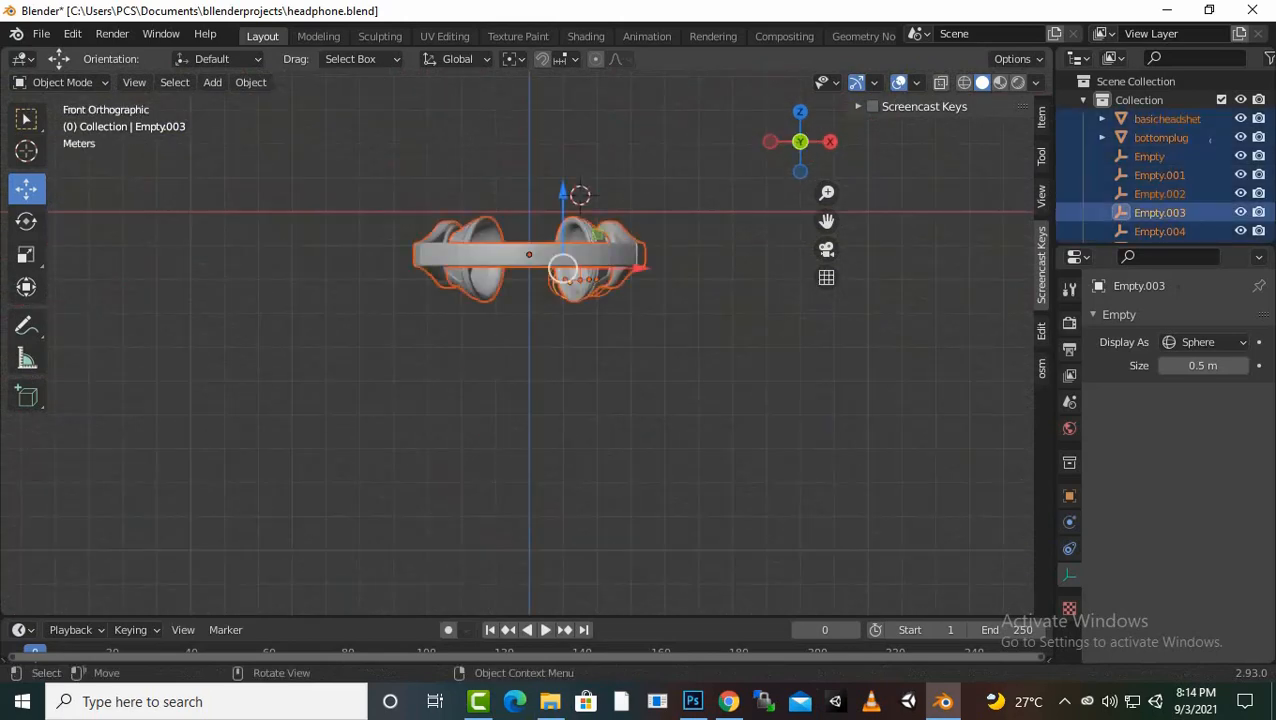
{"action": "key", "text": "g"}
{"action": "key", "text": "z"}
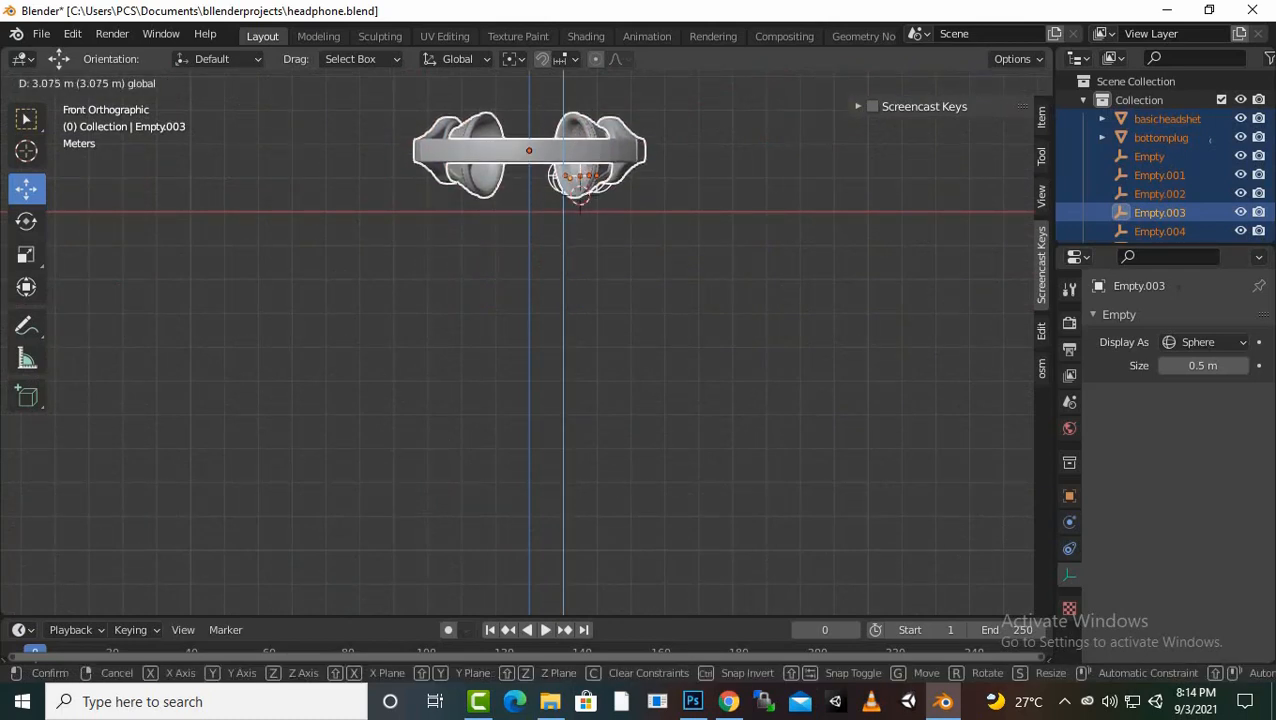
{"action": "left_click", "coordinate": [580, 210]}
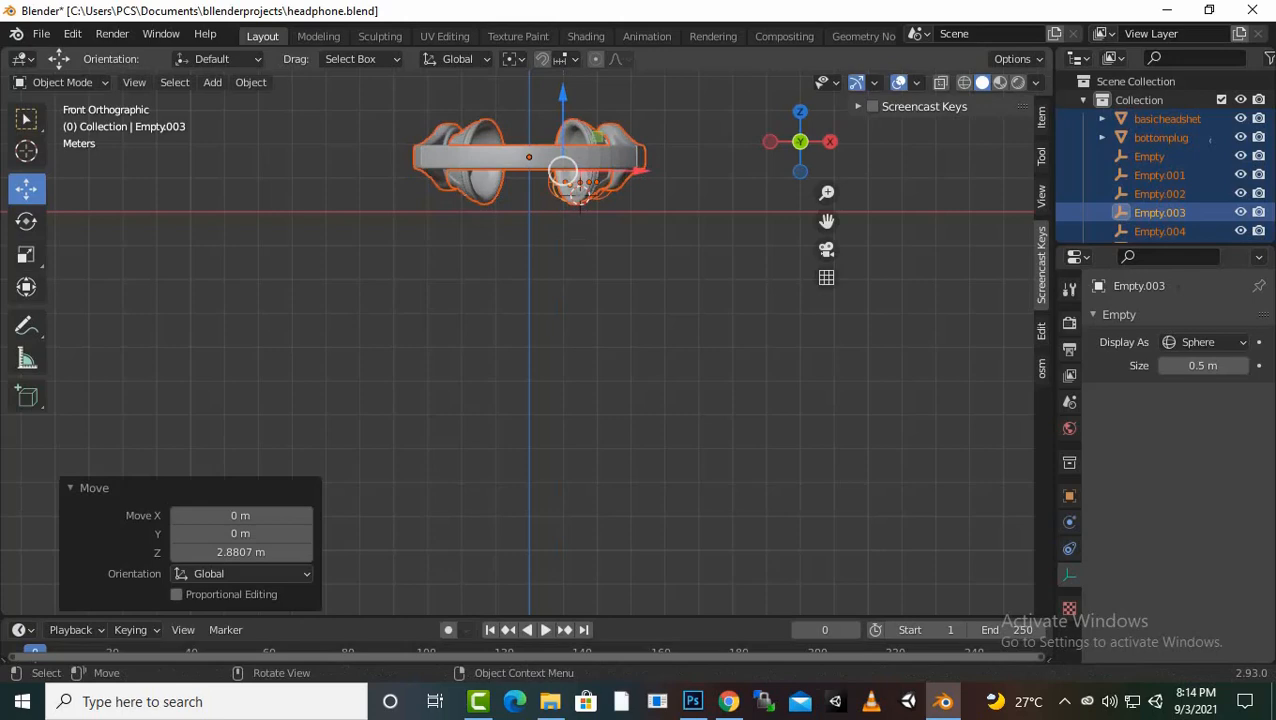
{"action": "middle_click_drag", "start_coordinate": [580, 208], "coordinate": [702, 322]}
{"action": "scroll", "coordinate": [584, 290], "scroll_direction": "down", "scroll_amount": 2}
{"action": "left_click", "coordinate": [722, 290]}
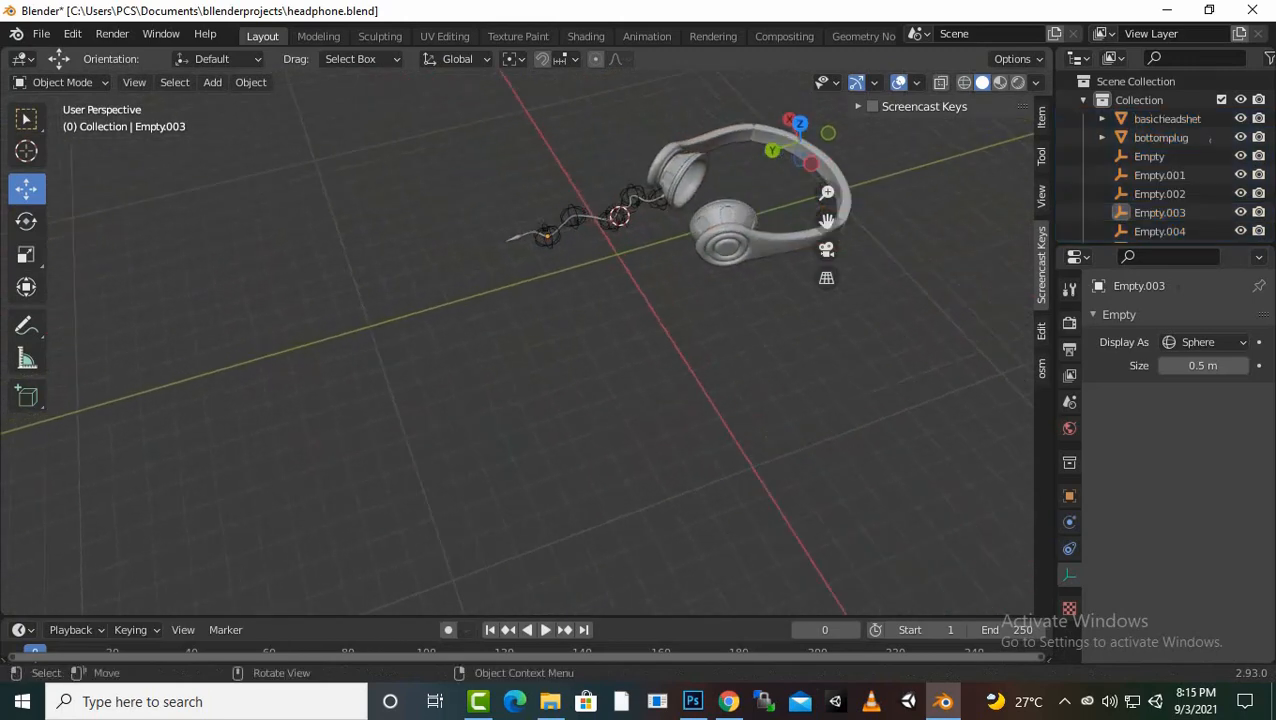
{"action": "left_click_drag", "start_coordinate": [827, 221], "coordinate": [587, 318]}
{"action": "scroll", "coordinate": [587, 318], "scroll_direction": "up", "scroll_amount": 5}
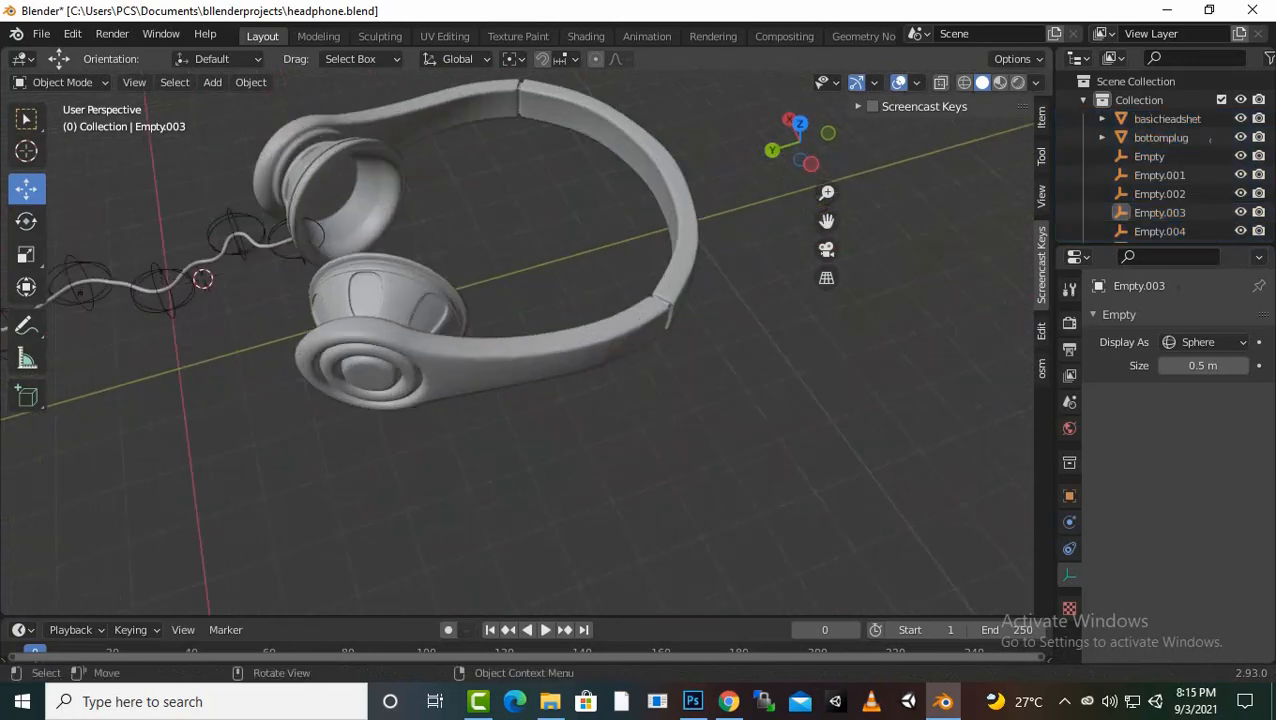
{"action": "middle_click_drag", "start_coordinate": [587, 318], "coordinate": [728, 280]}
{"action": "scroll", "coordinate": [728, 280], "scroll_direction": "down", "scroll_amount": 2}
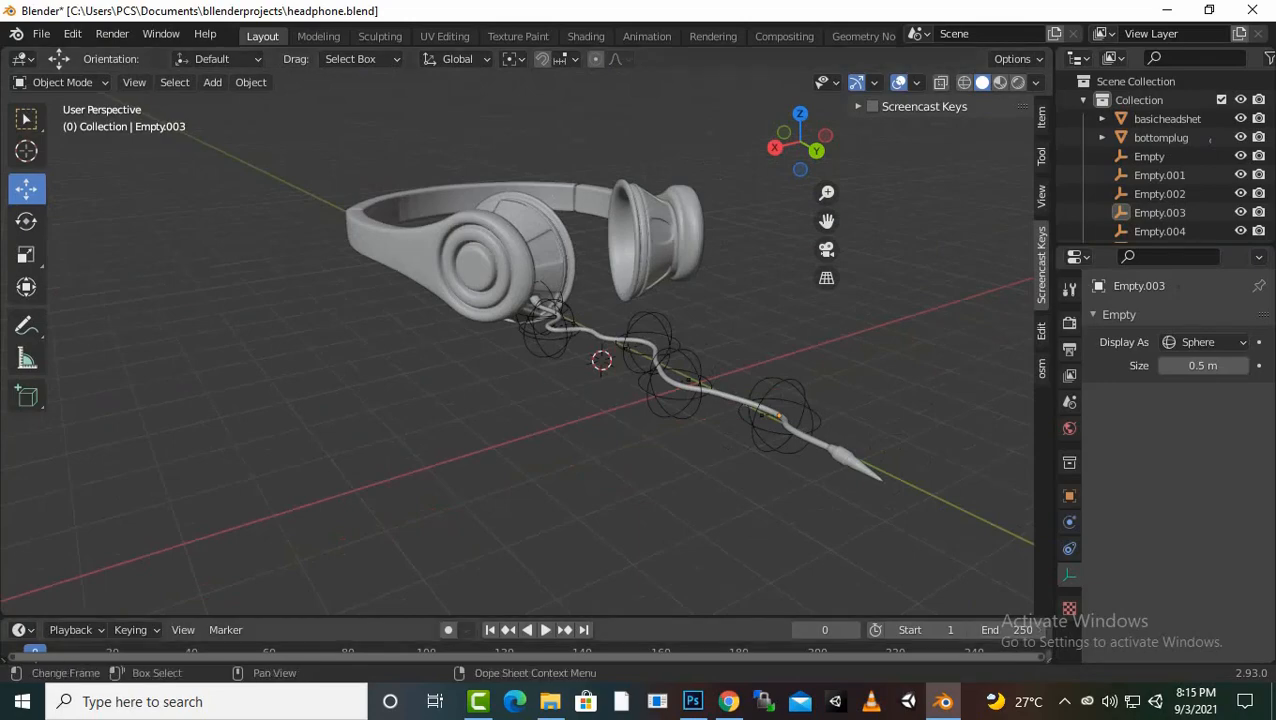